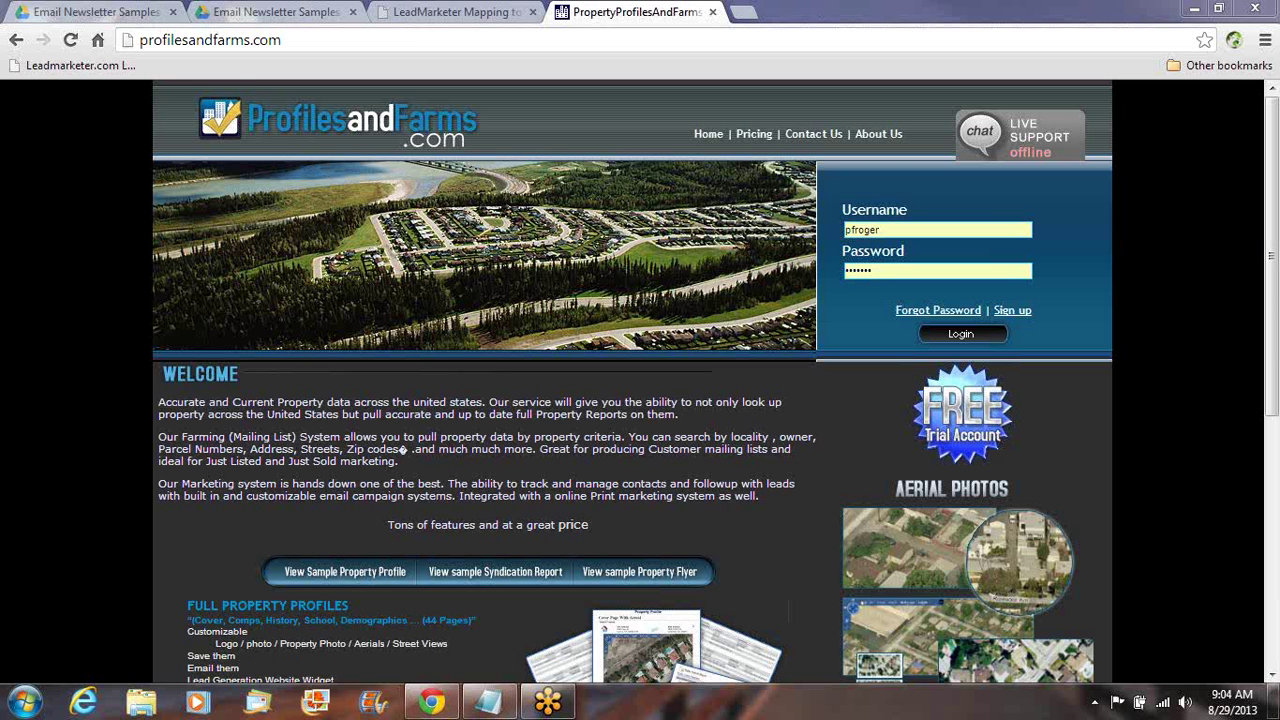
Step: Log in with the prefilled credentials and open the first contact's record from the address book to review its details
left_click(988, 334)
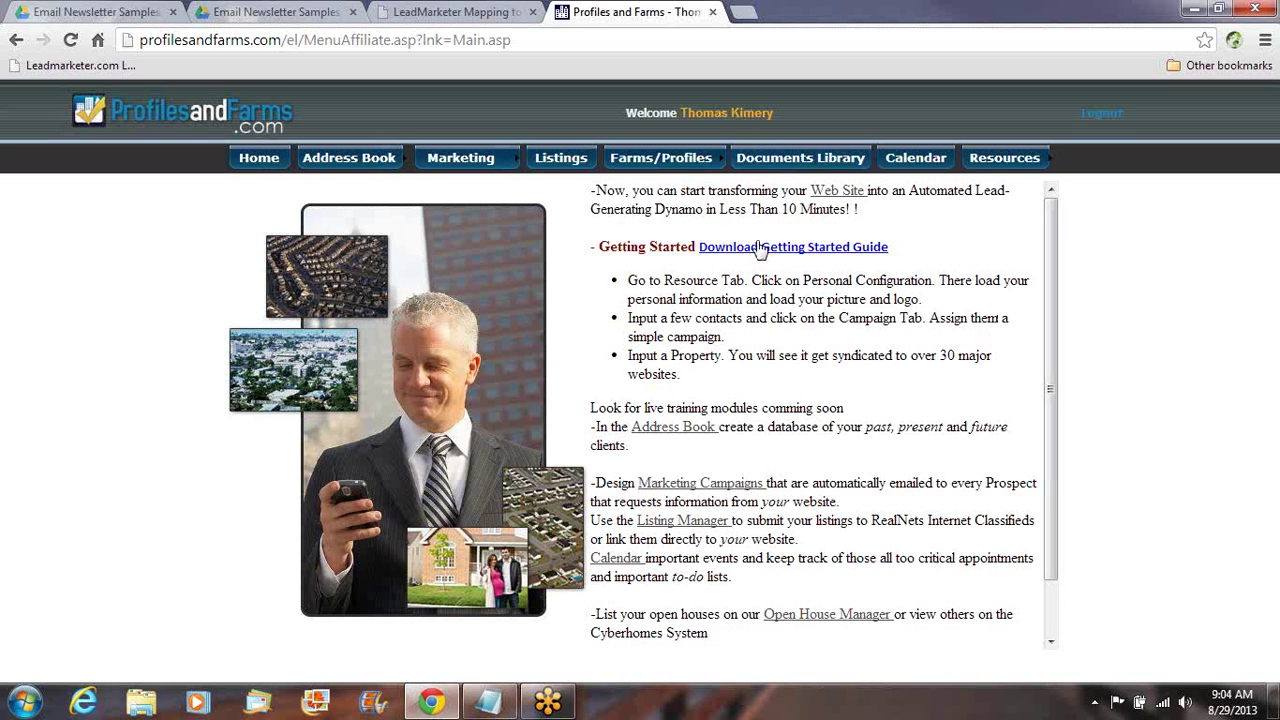
left_click(345, 186)
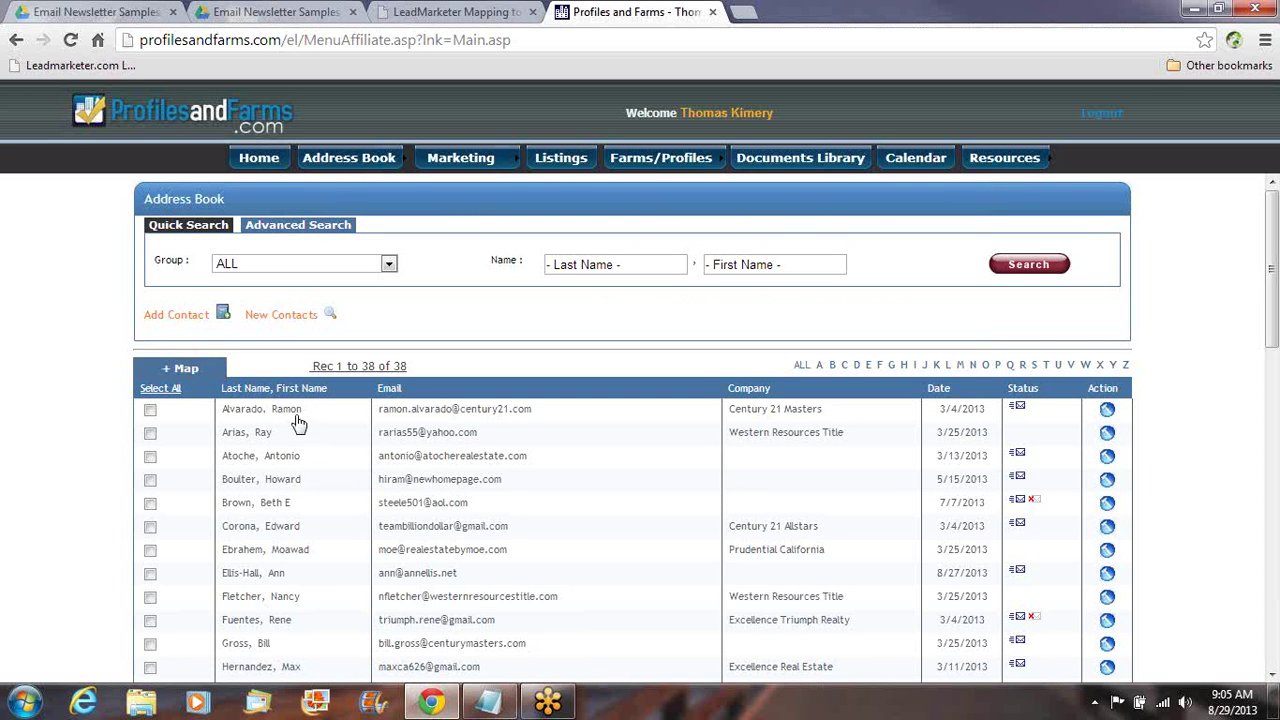
mouse_move(298, 417)
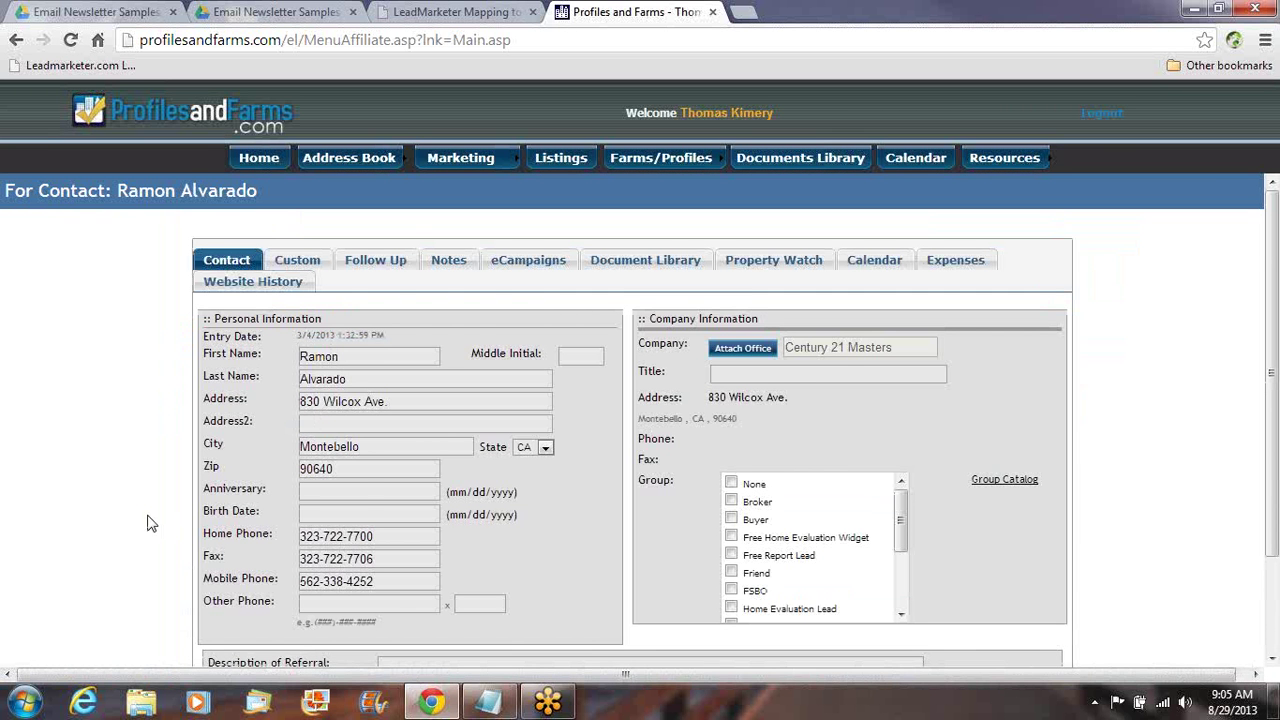
scroll(150, 523, "down", 1)
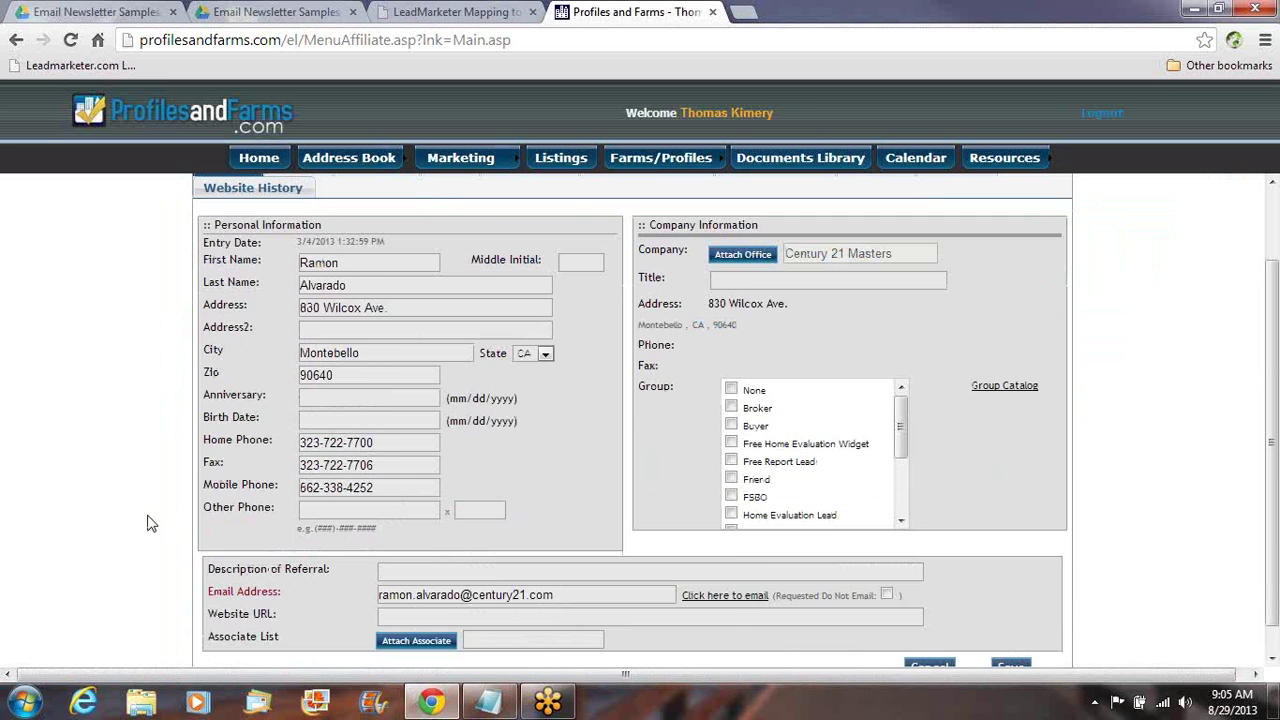
scroll(150, 523, "up", 1)
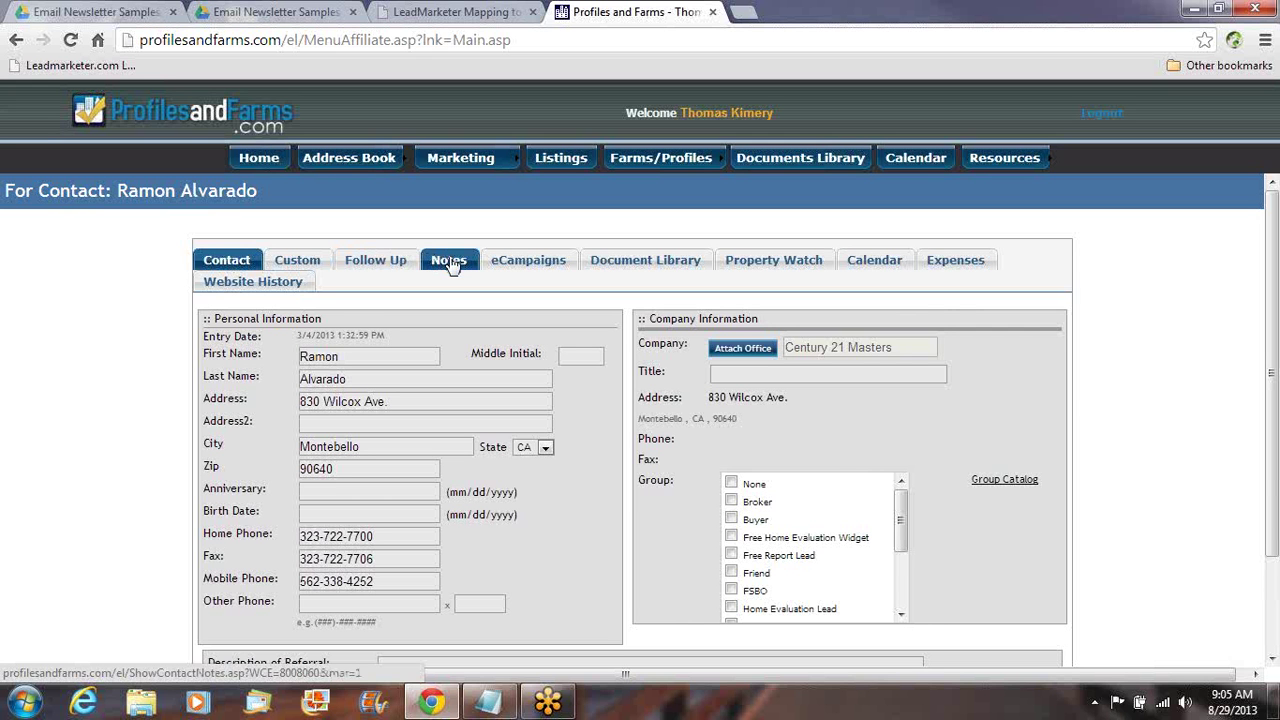
Step: Review the eCampaigns attached to this contact and the history of eLetters sent, including the charts and sent list
left_click(553, 266)
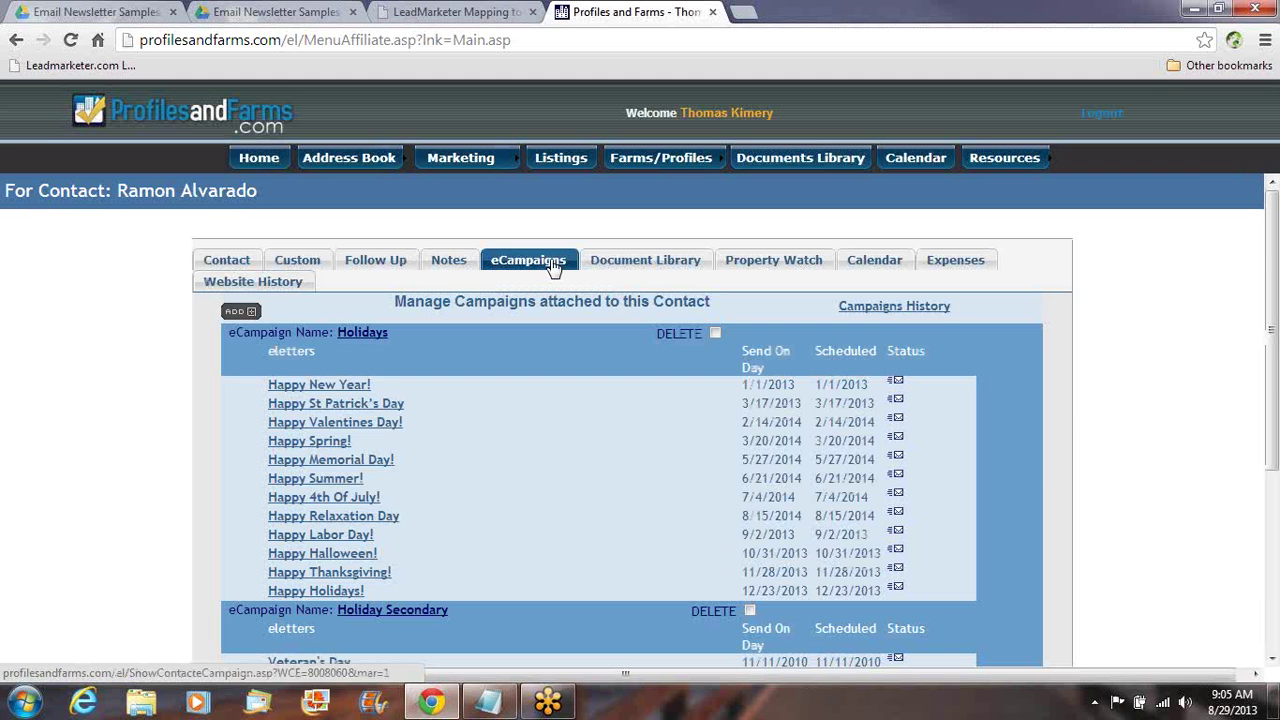
left_click(928, 310)
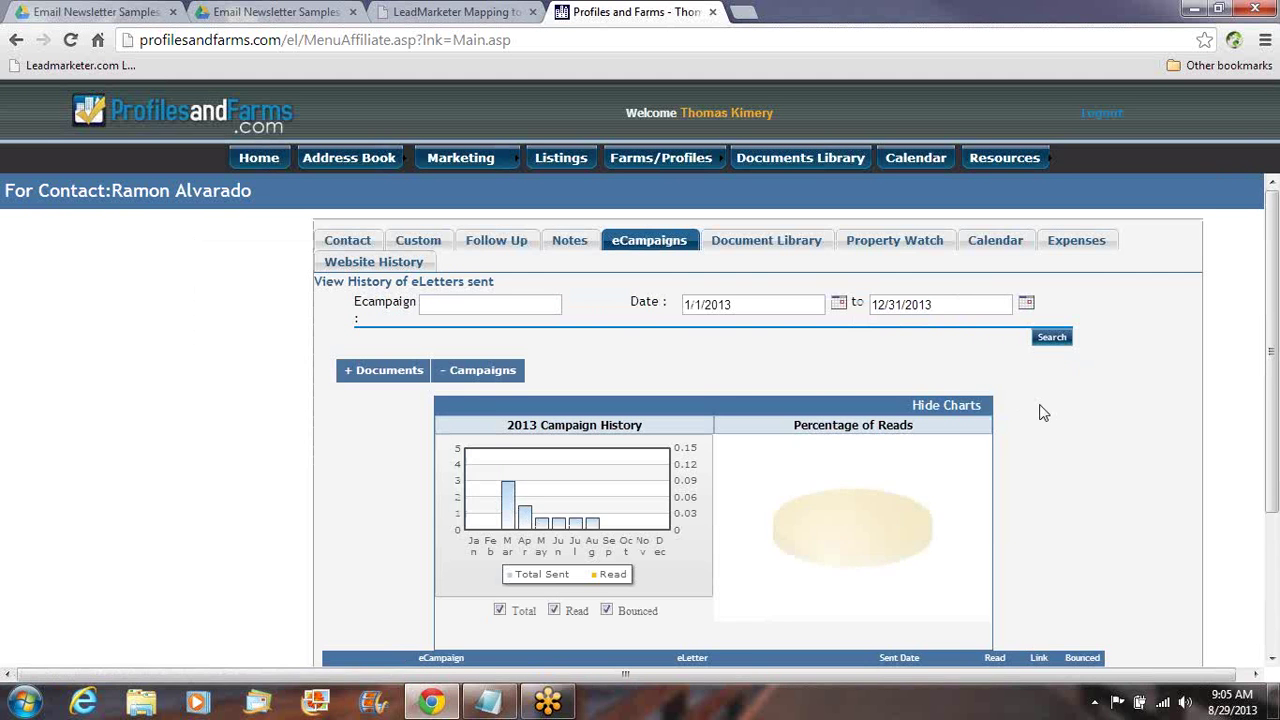
scroll(1095, 415, "down", 1)
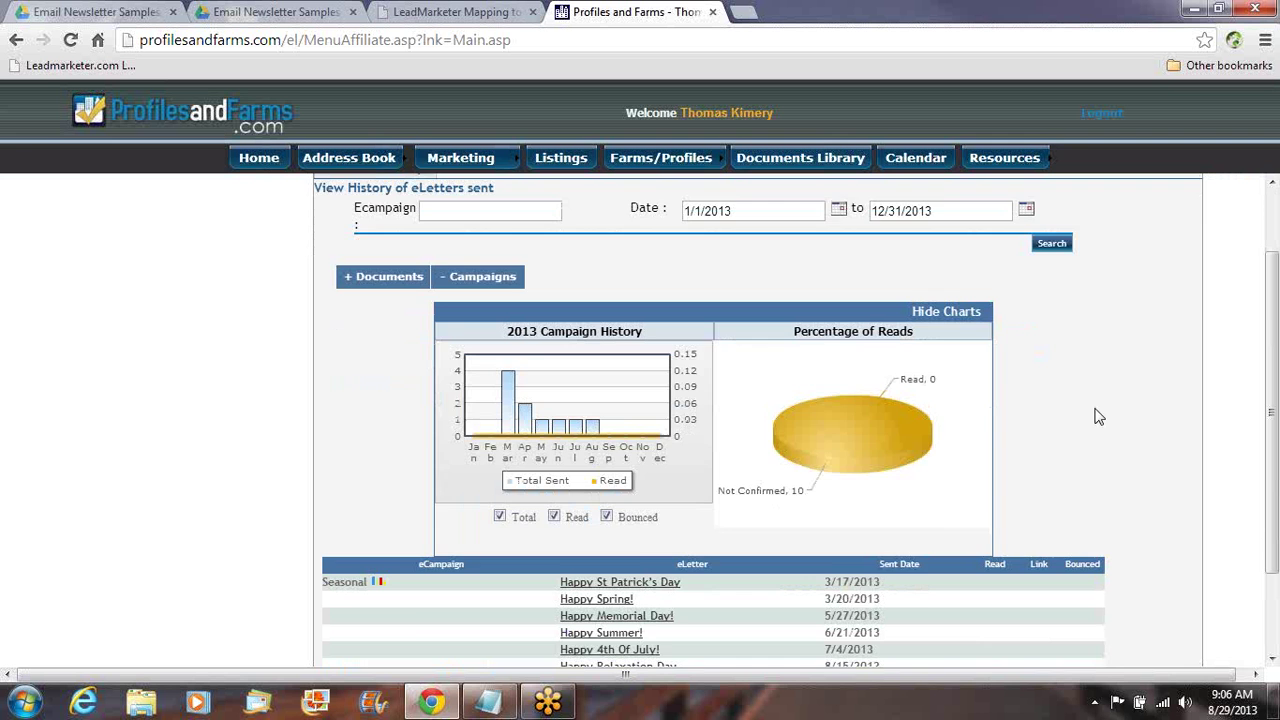
scroll(1095, 415, "down", 1)
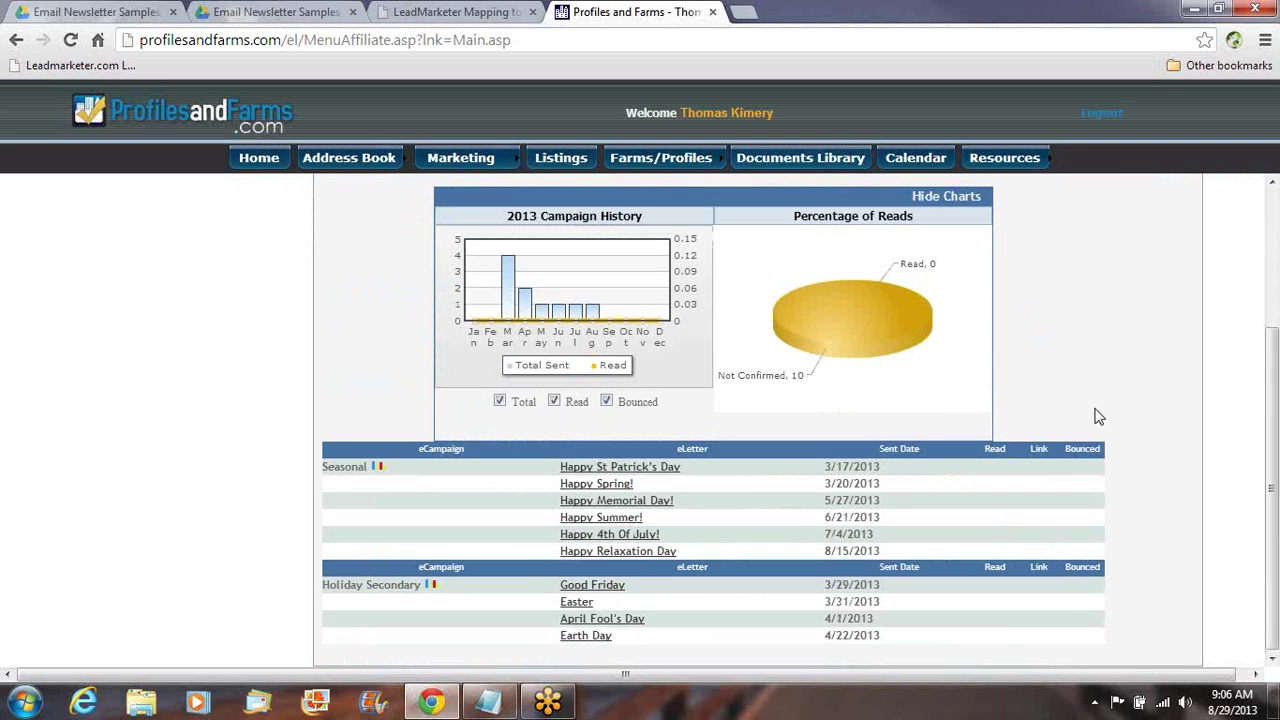
scroll(1095, 415, "up", 2)
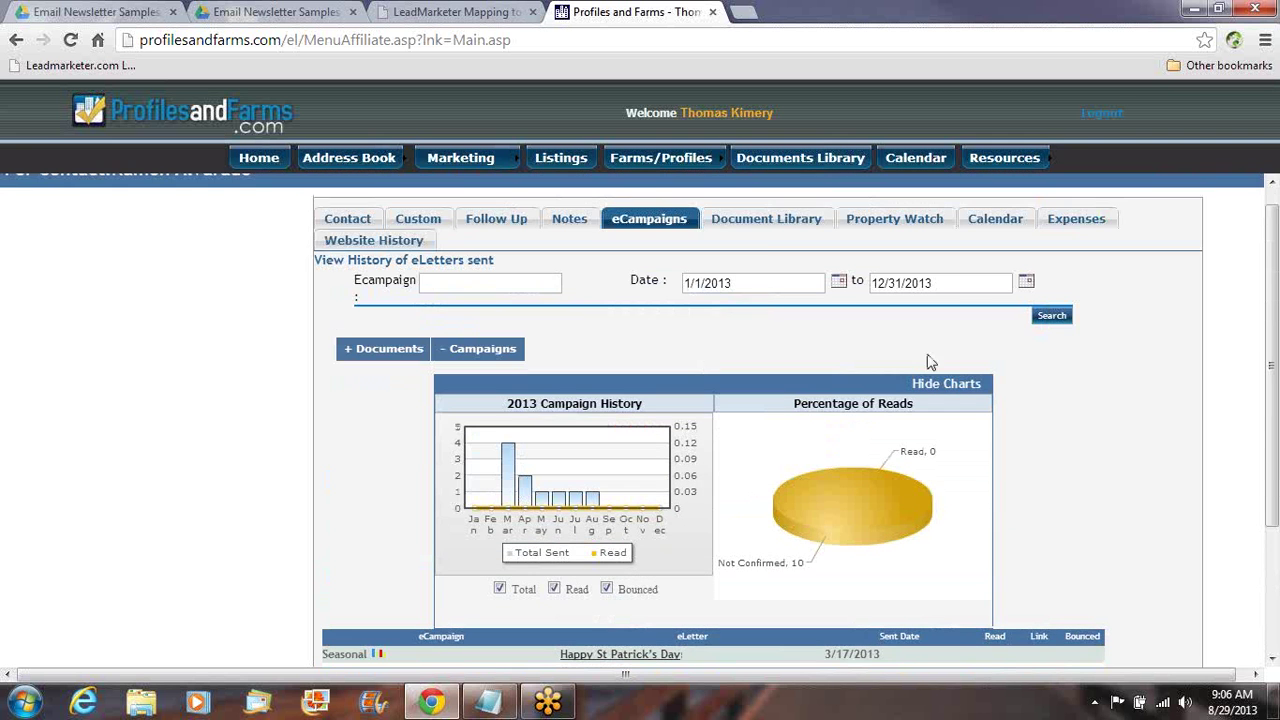
Step: Look at the contact's Document Library and Property Watch sections
left_click(767, 222)
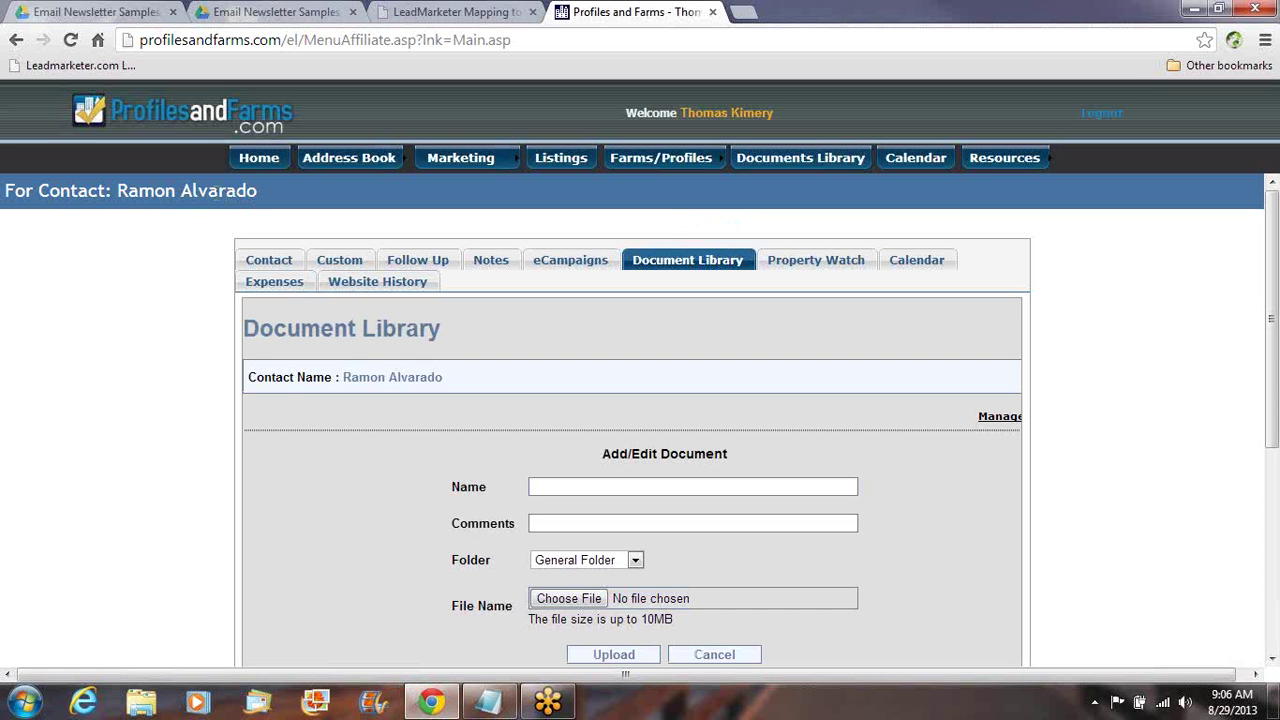
left_click(805, 266)
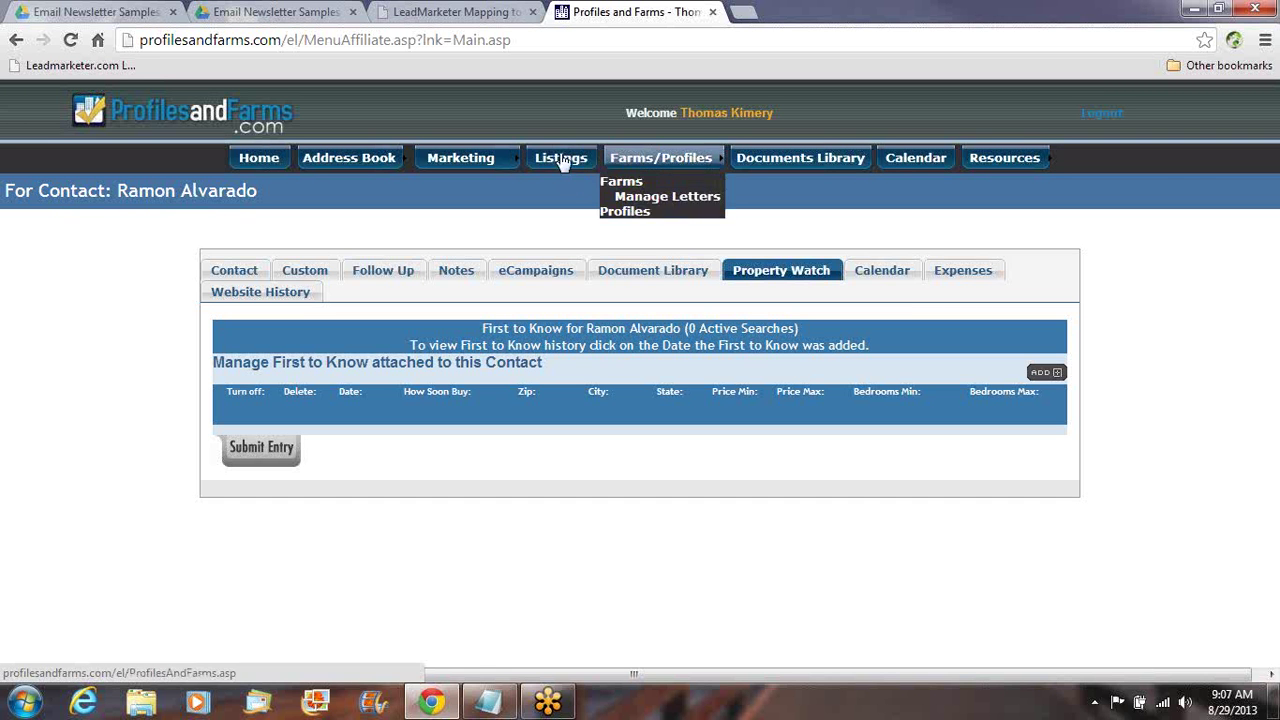
Step: Start a Quick Flyer for the Chino Hills listing and accept its property details and pictures to reach the template choice
mouse_move(420, 160)
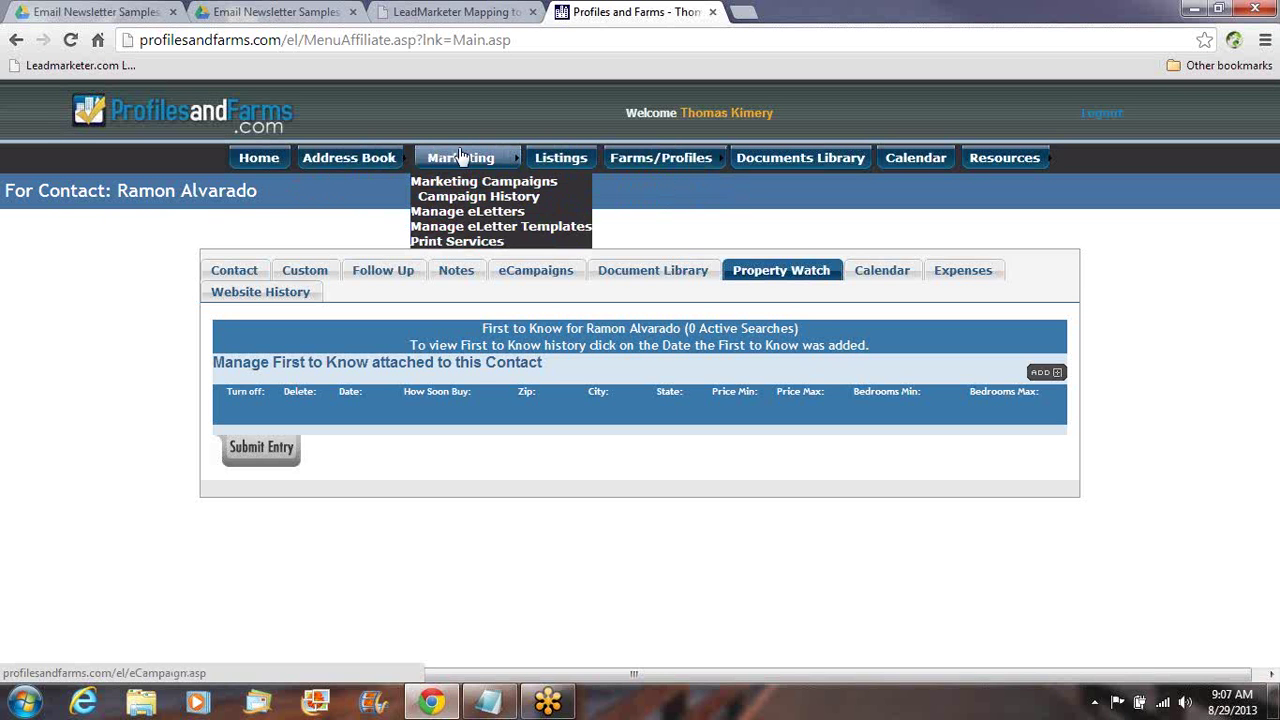
left_click(566, 162)
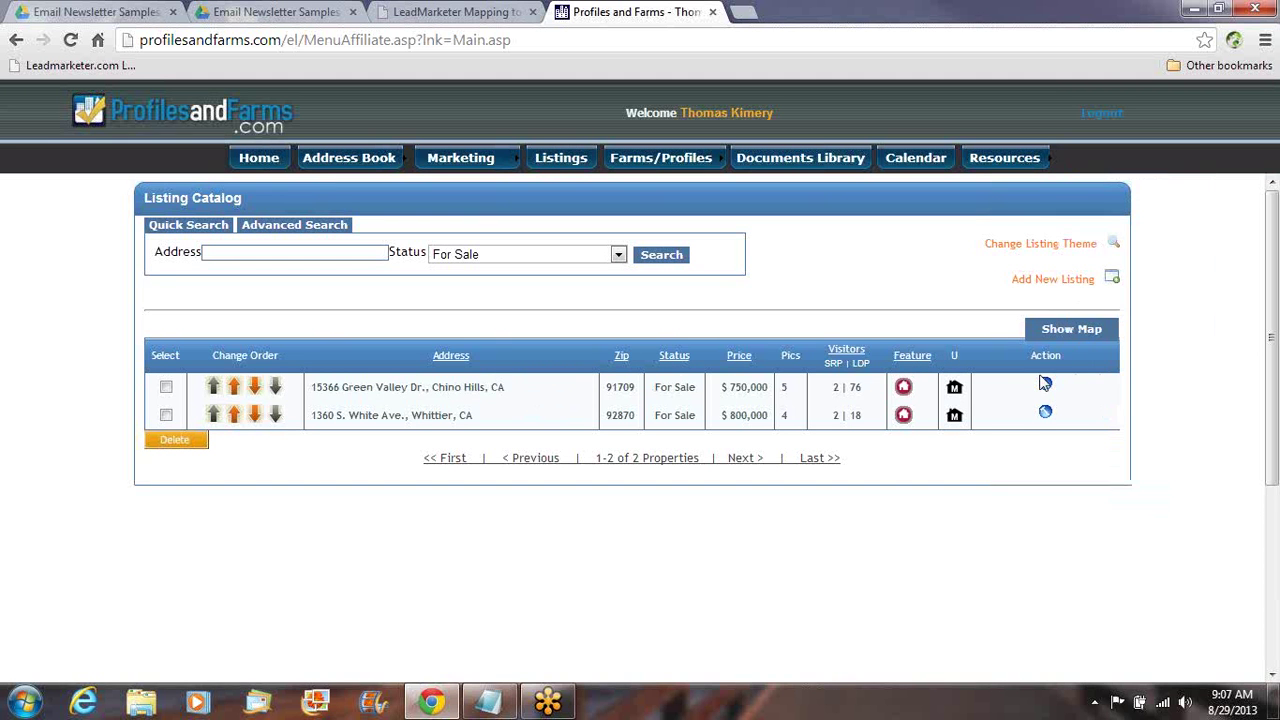
mouse_move(1045, 385)
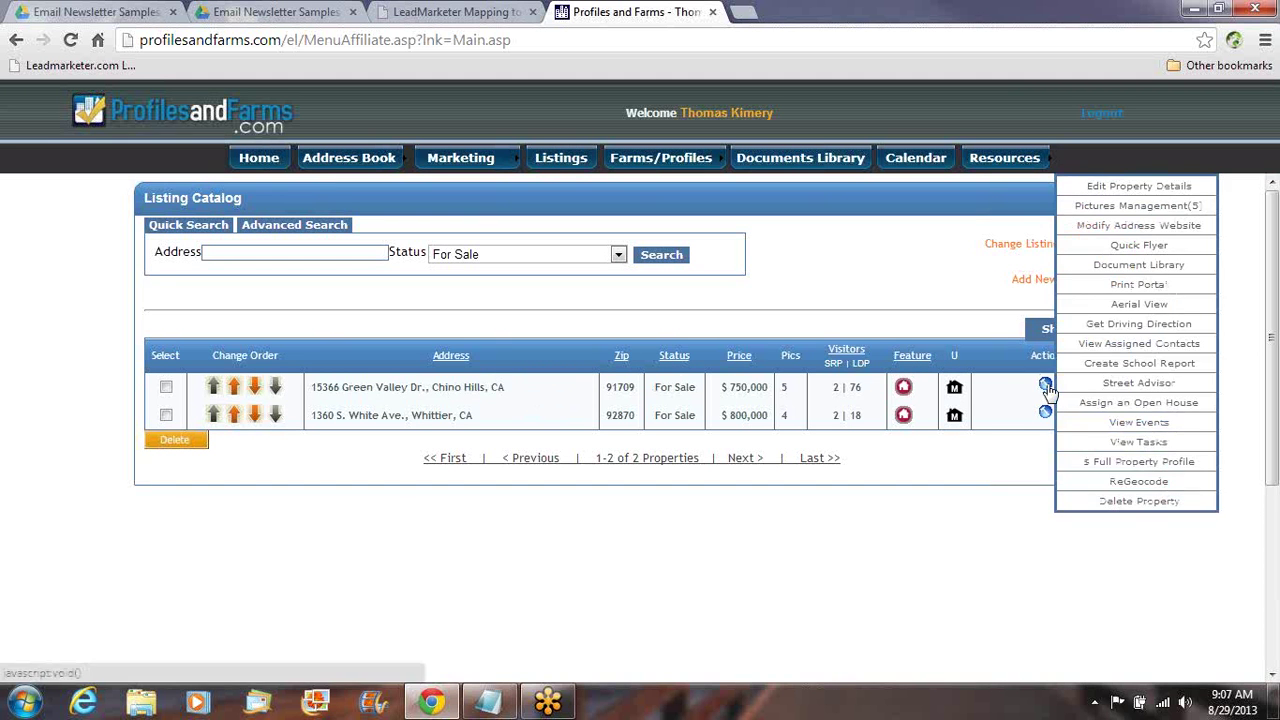
left_click(1120, 249)
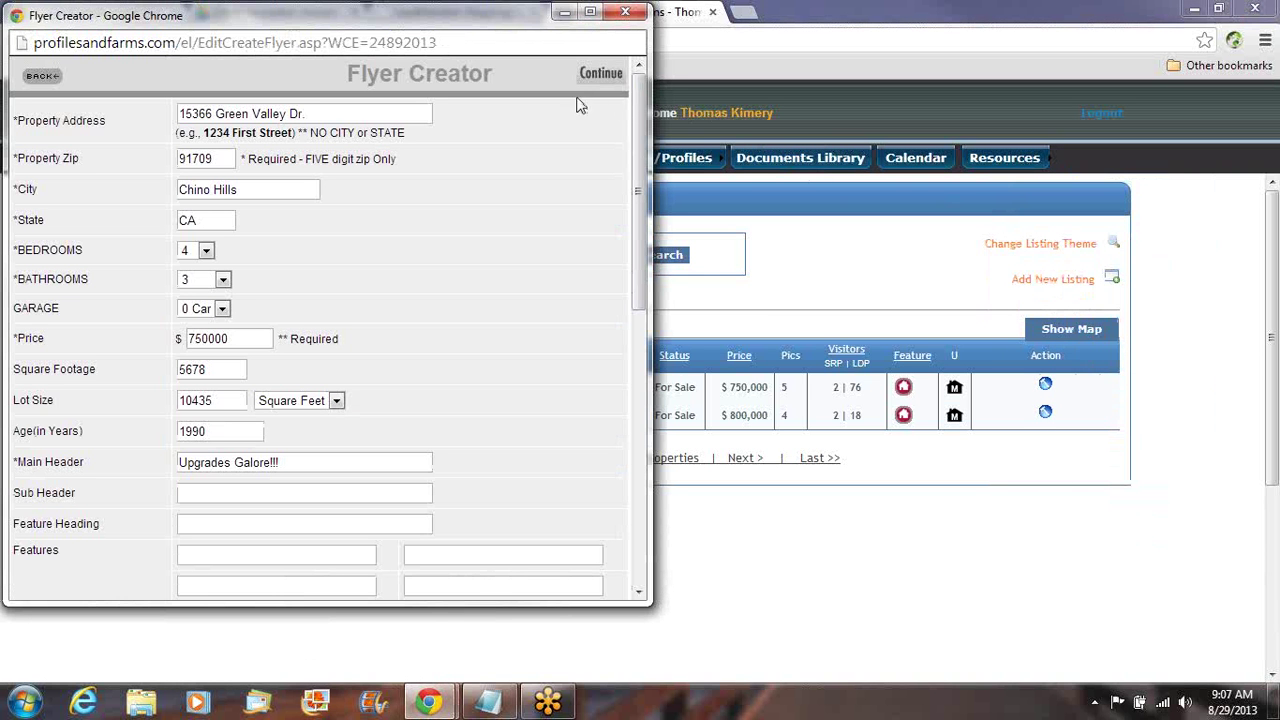
left_click(603, 74)
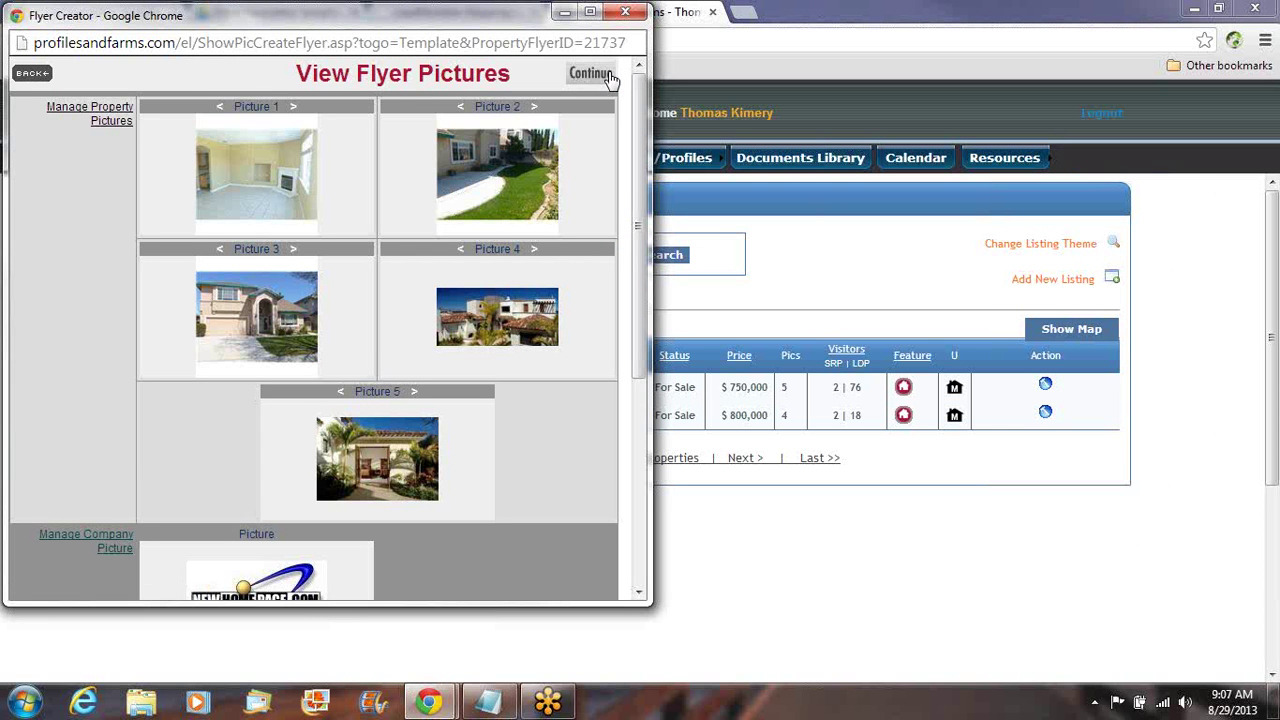
left_click(608, 76)
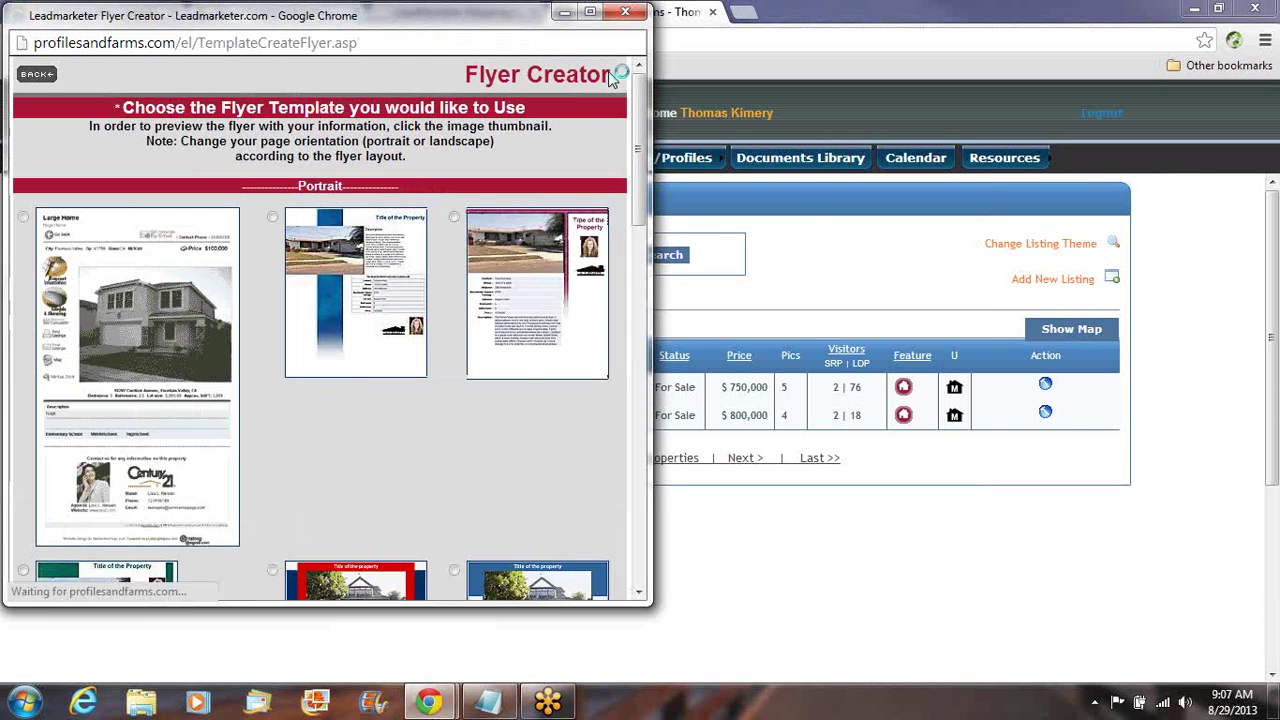
Step: Preview the portrait flyer template with the syndication site logos in an enlarged window, look through it and close the preview
left_click_drag(640, 119, 637, 215)
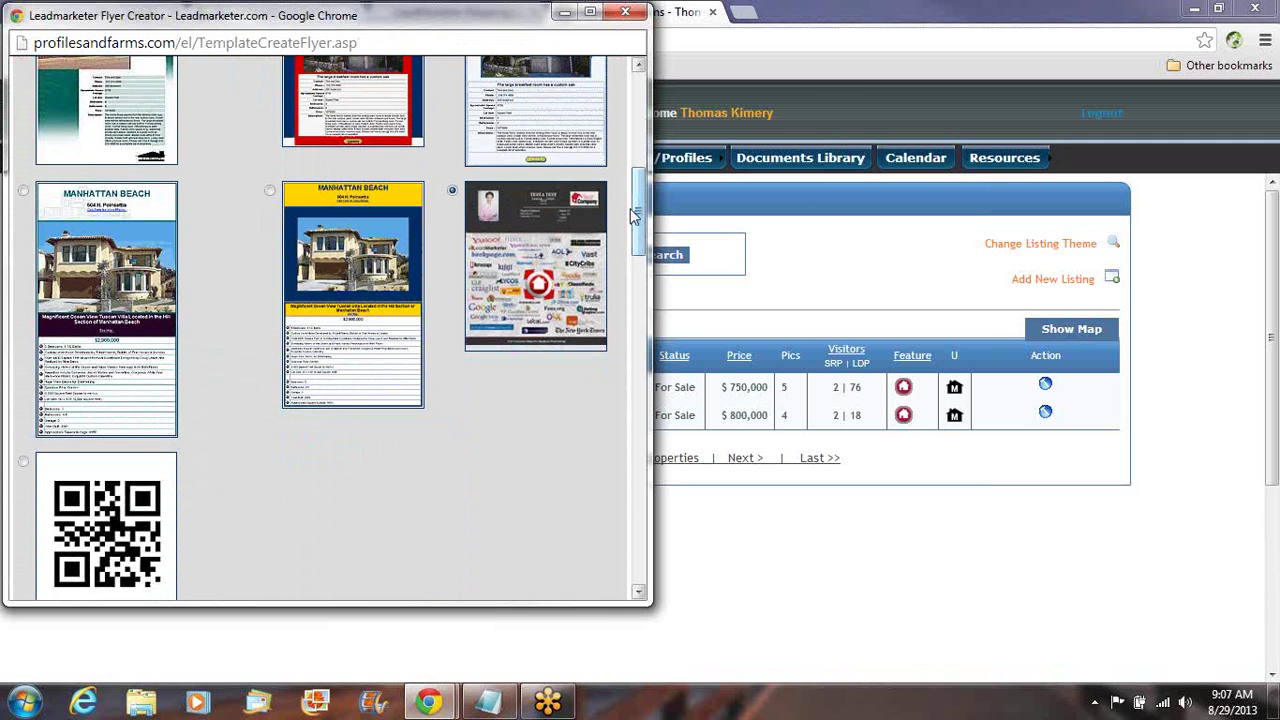
left_click(549, 256)
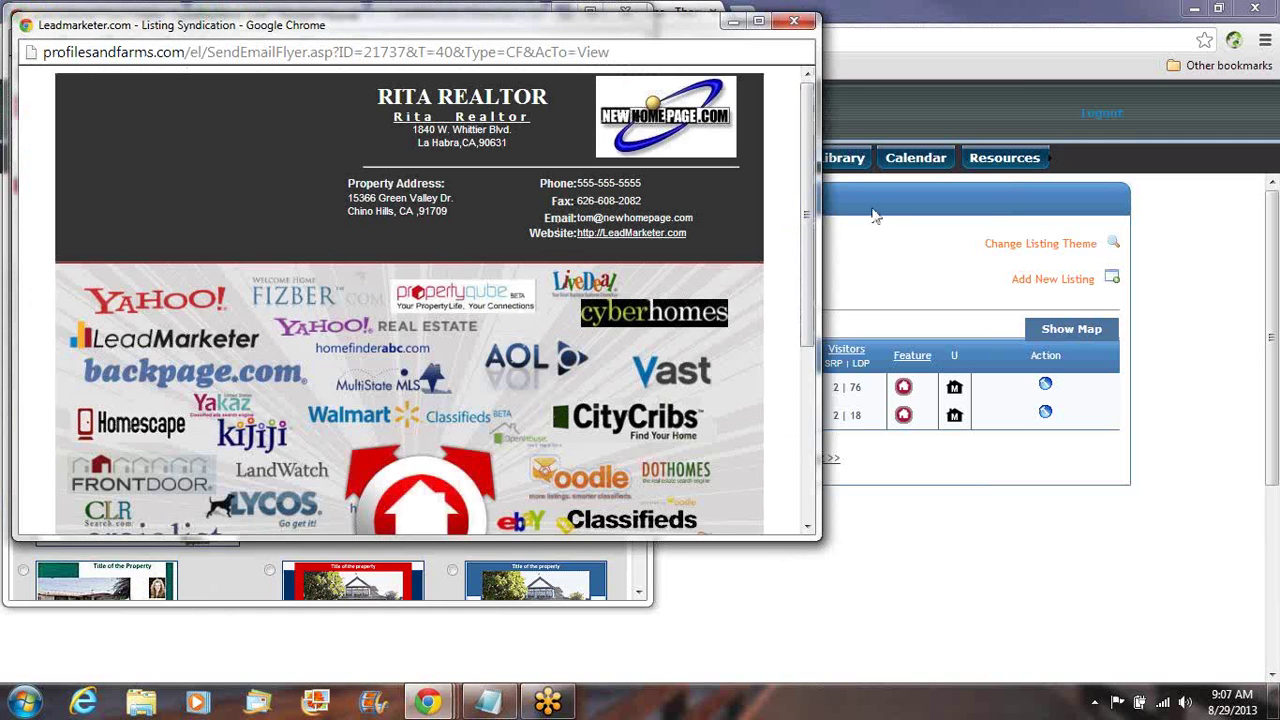
left_click_drag(806, 232, 802, 334)
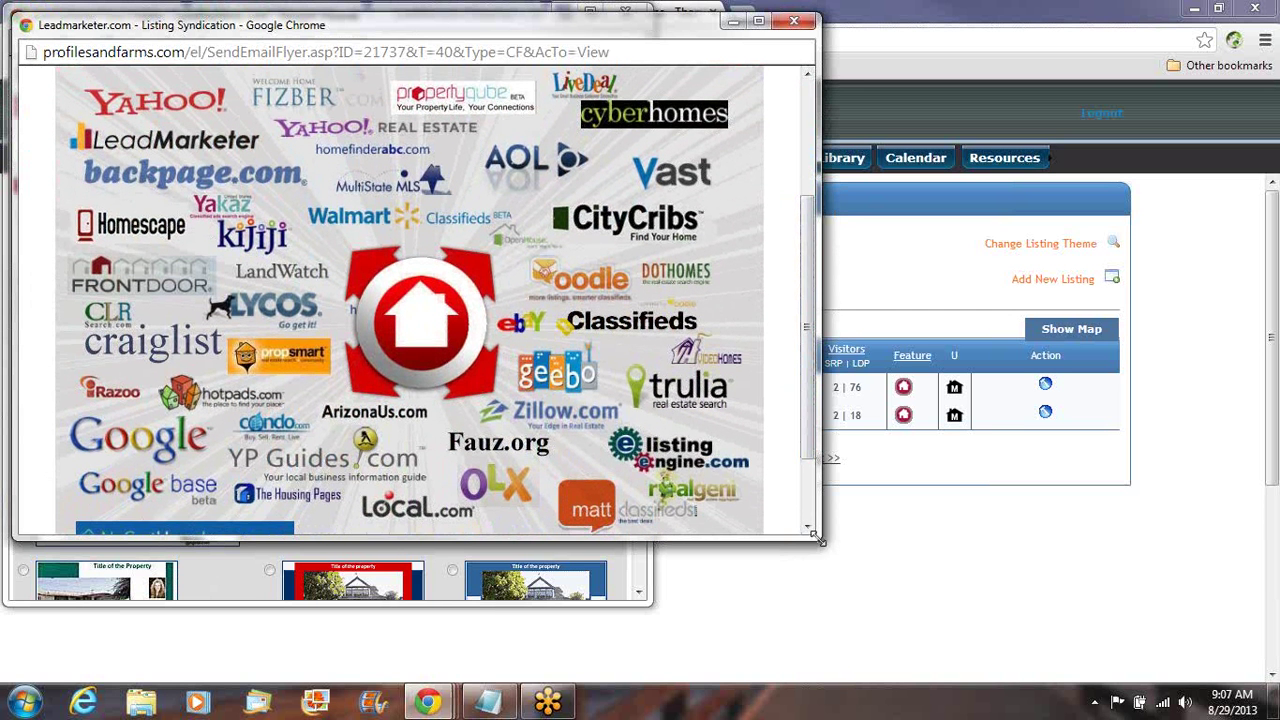
left_click_drag(817, 539, 908, 628)
left_click_drag(895, 565, 894, 543)
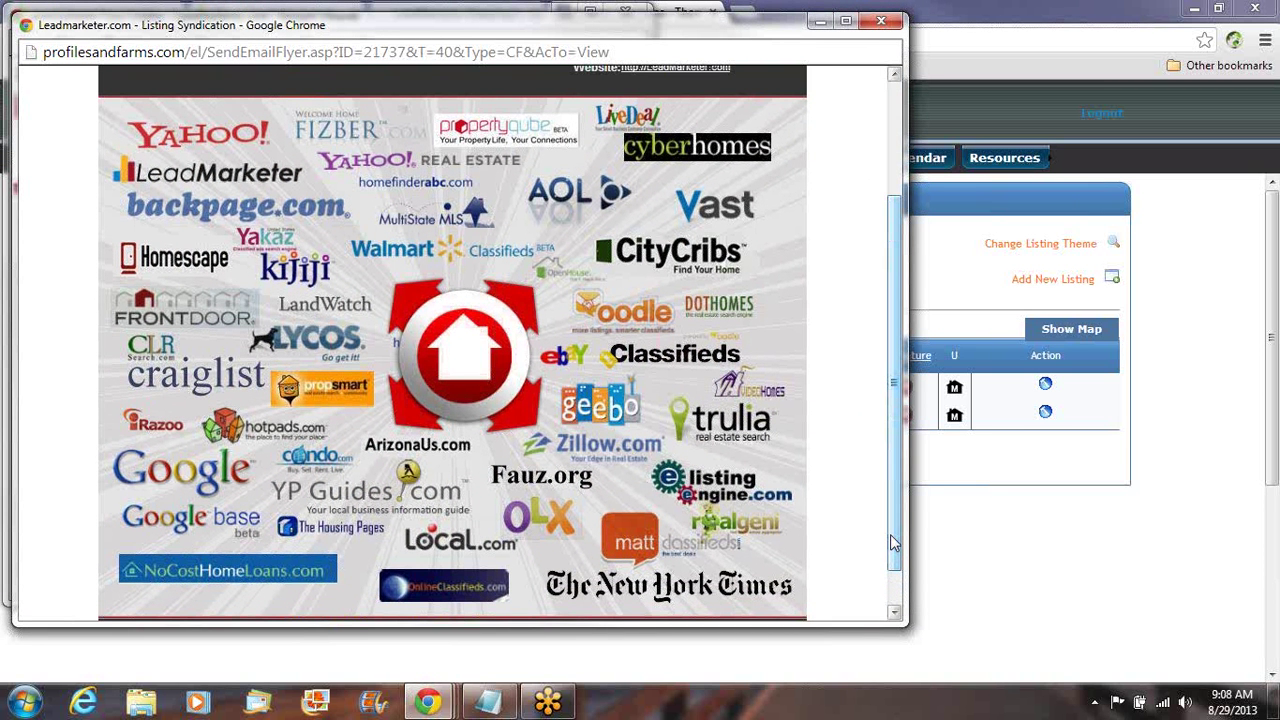
left_click_drag(893, 543, 905, 410)
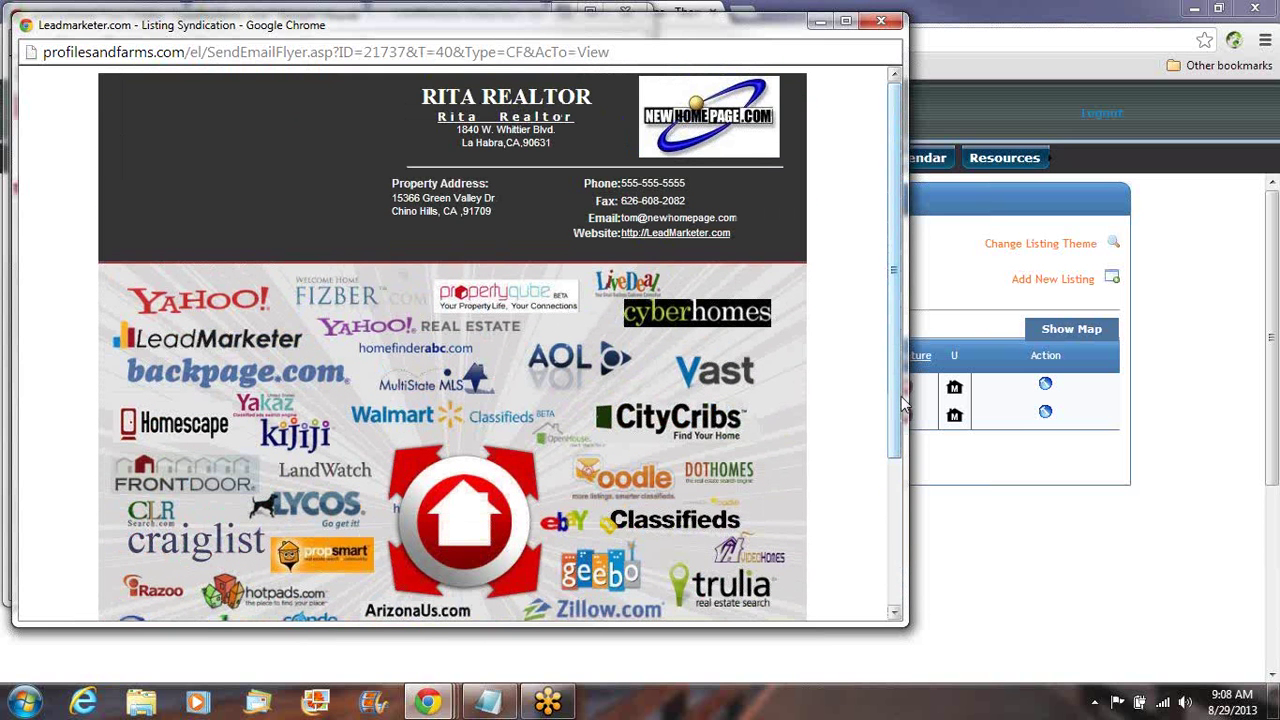
left_click_drag(897, 397, 896, 107)
left_click(881, 20)
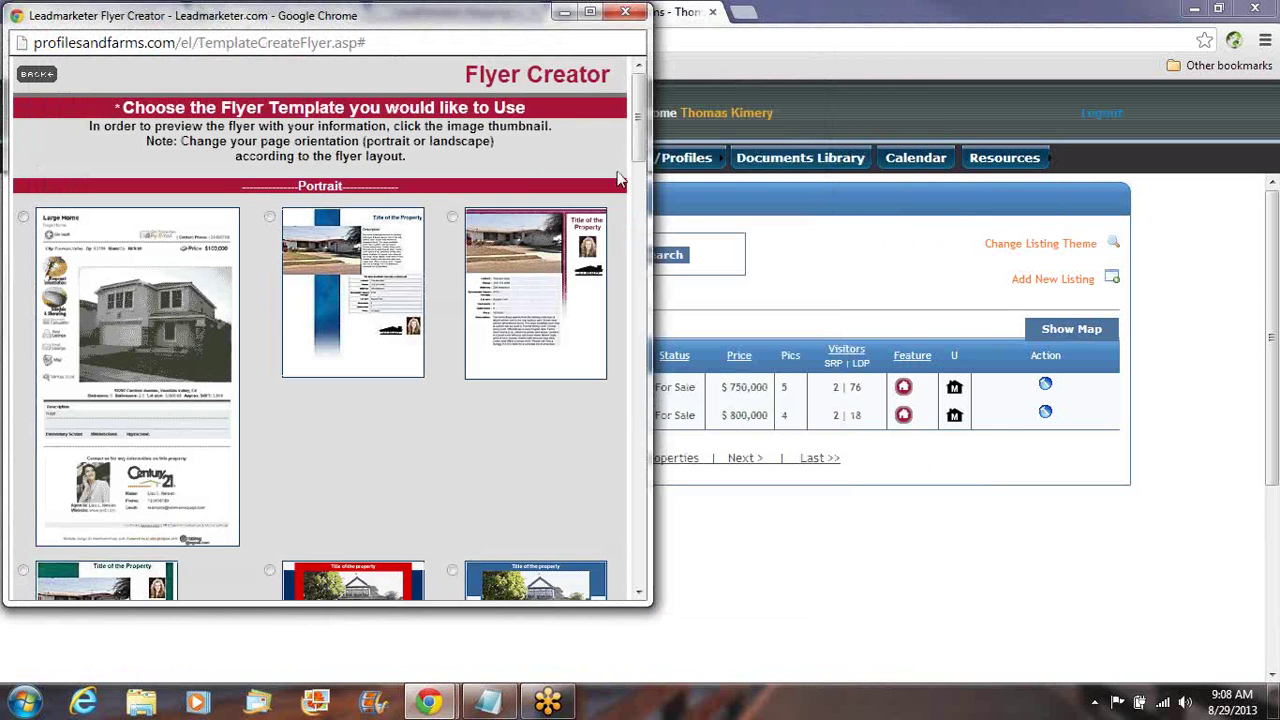
Step: Preview the QR code flyer template for the listing in an enlarged window and close the preview
left_click_drag(637, 140, 637, 270)
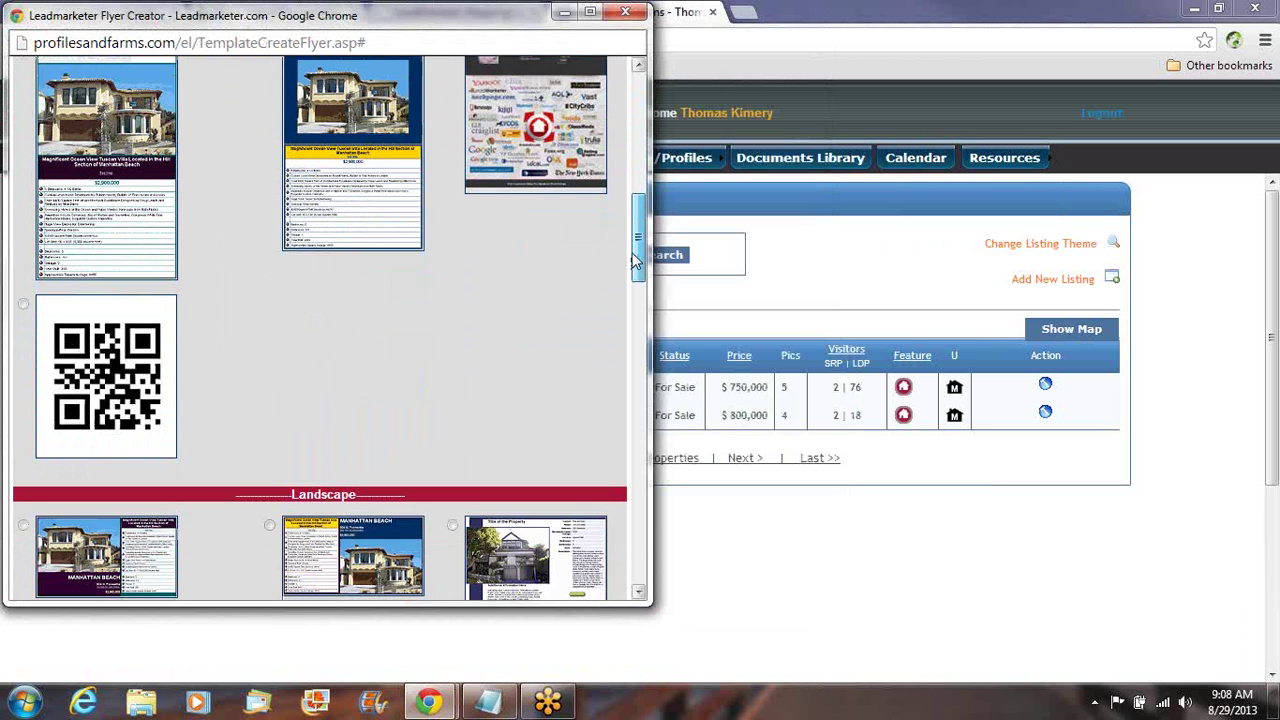
left_click(120, 358)
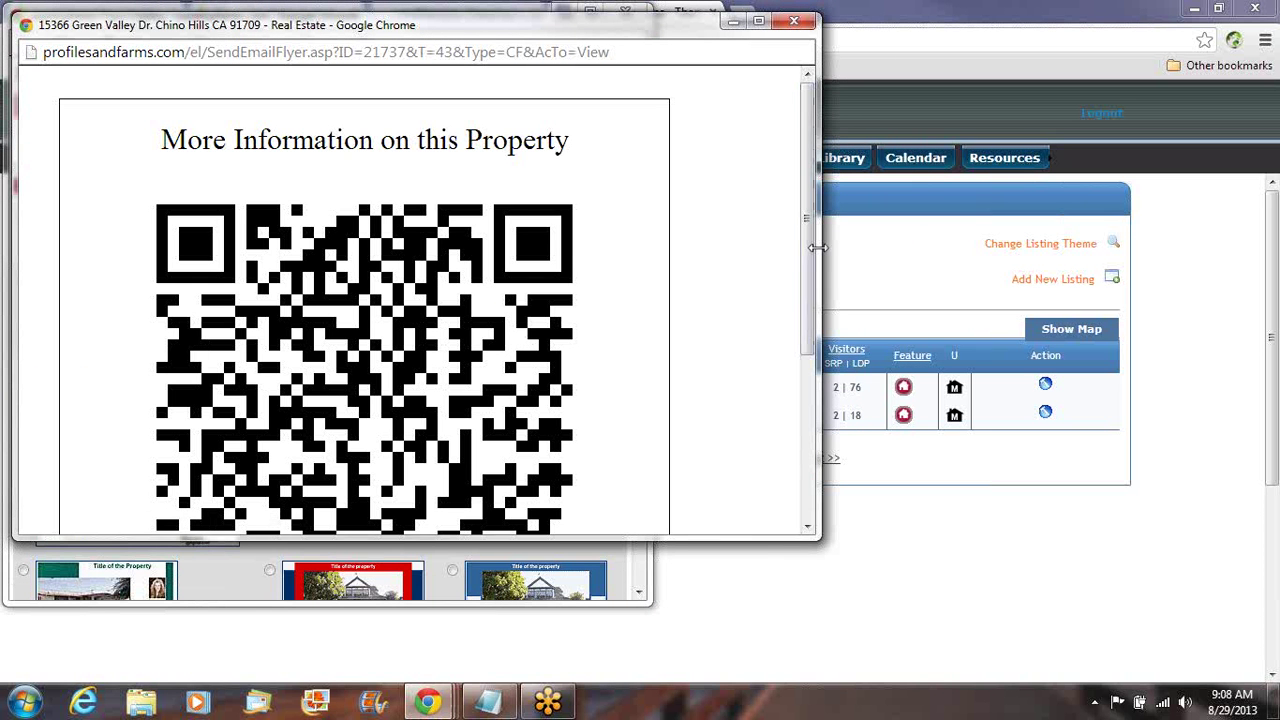
left_click_drag(806, 257, 797, 331)
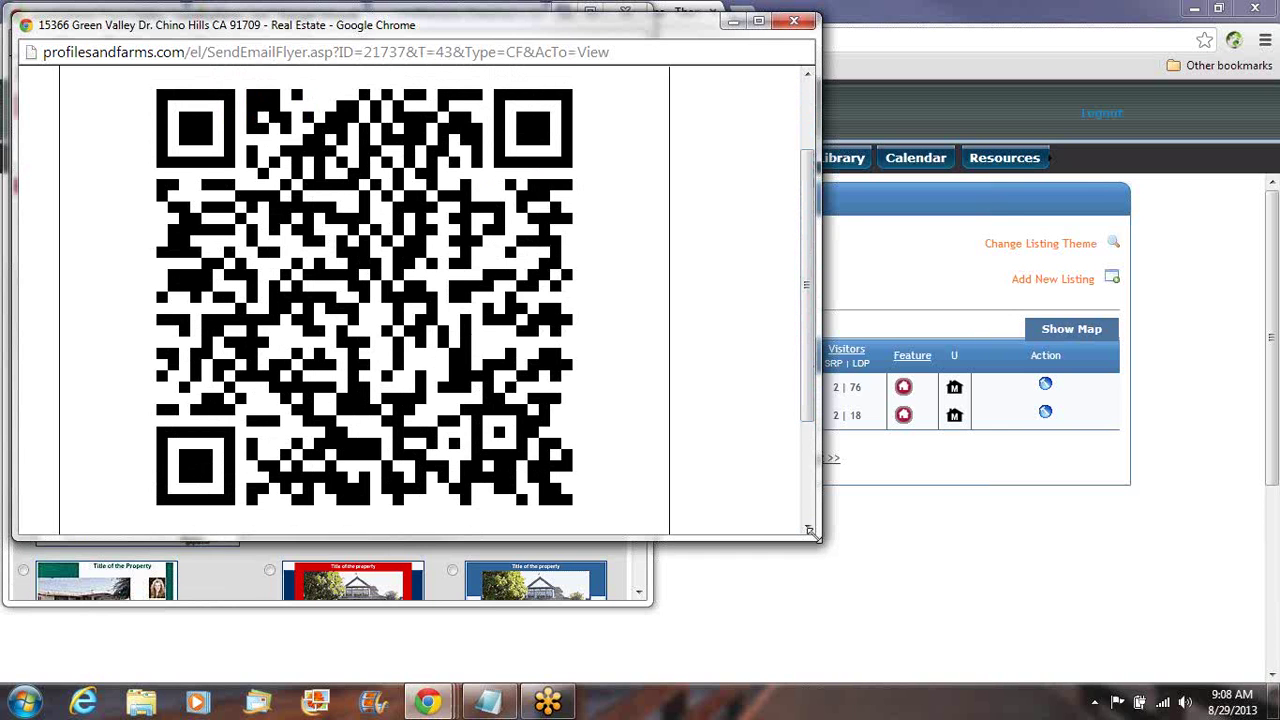
left_click_drag(813, 539, 841, 626)
left_click_drag(830, 520, 835, 480)
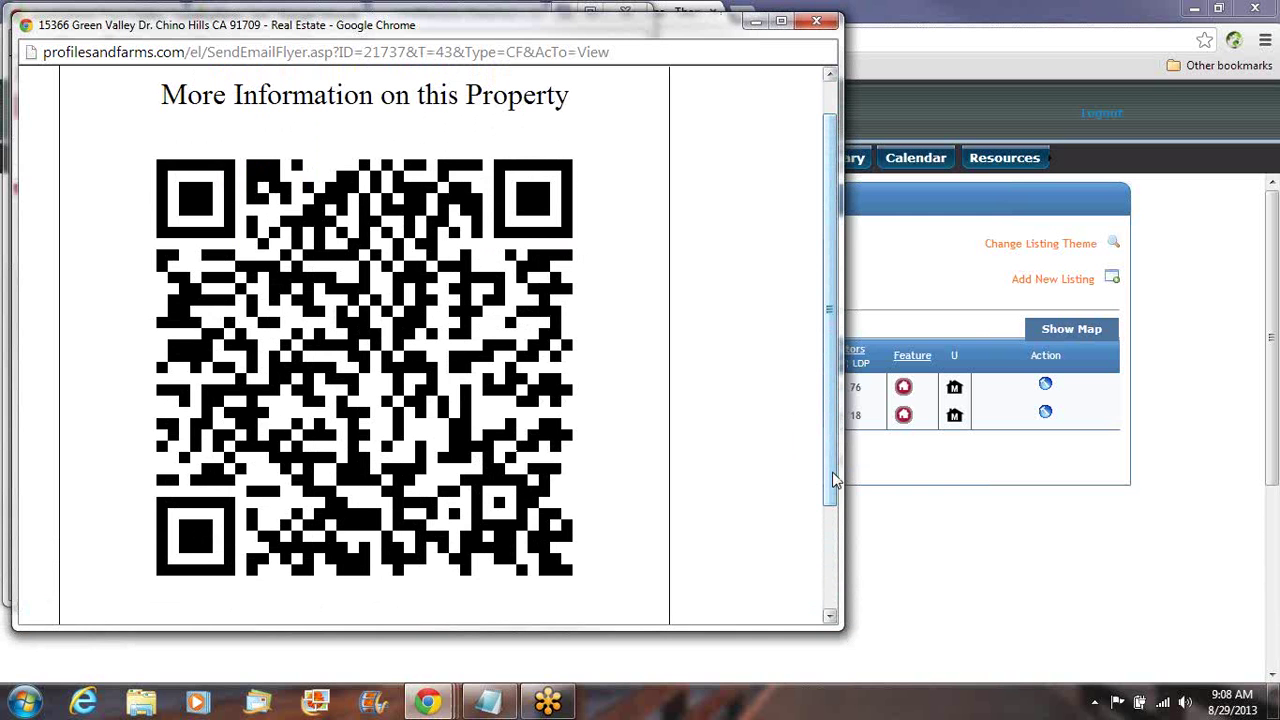
left_click(816, 24)
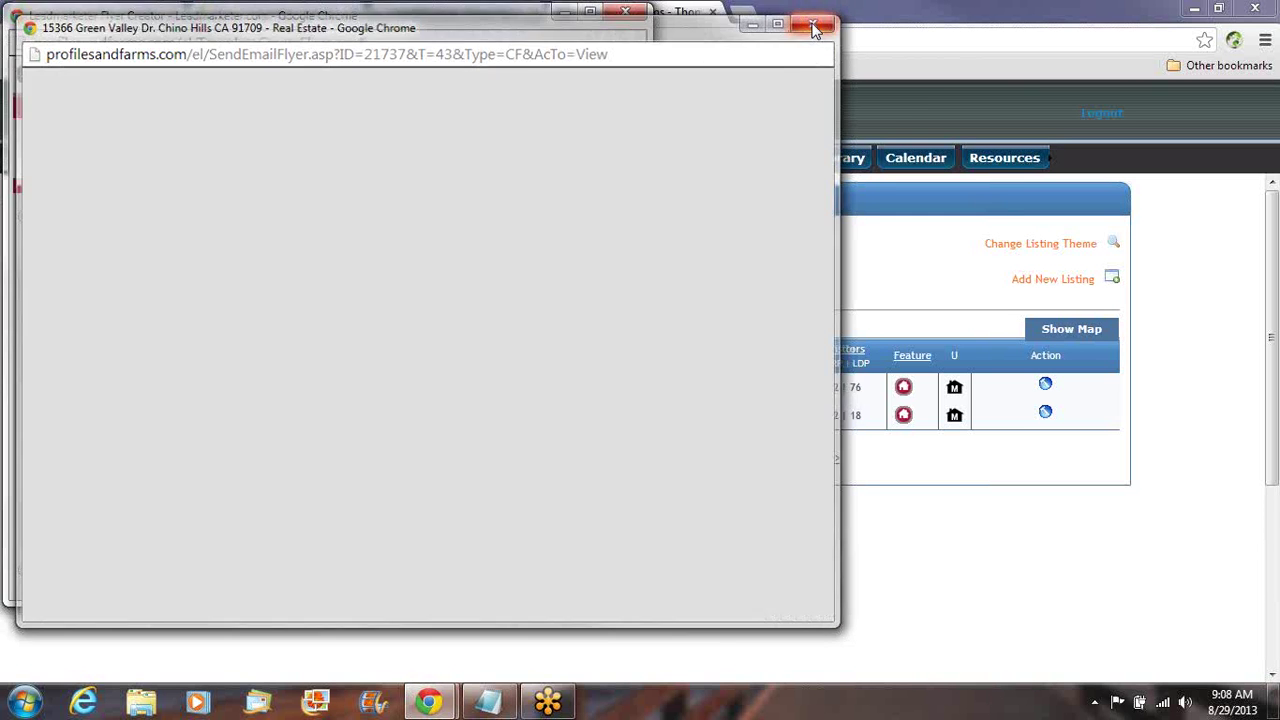
Step: Look at the flyer creation, eLetter and e-mail options below the templates, and close the Flyer Creator
left_click_drag(643, 130, 612, 487)
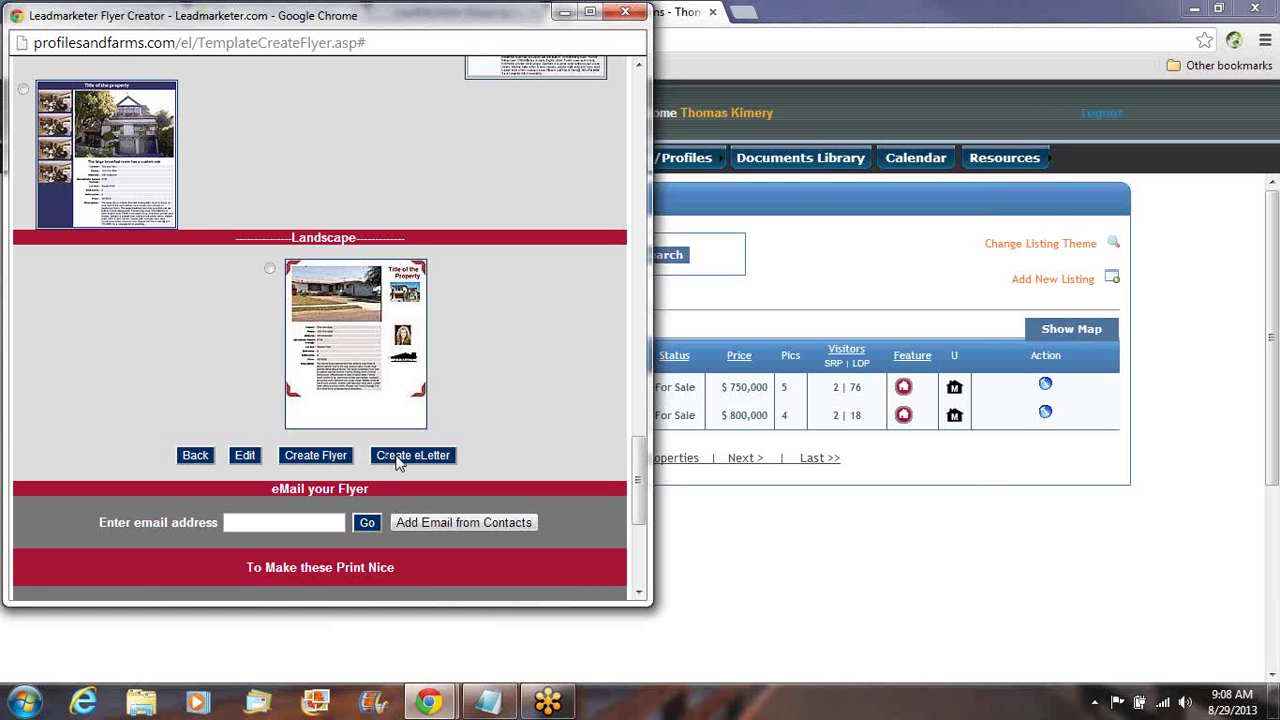
left_click_drag(382, 18, 760, 38)
mouse_move(340, 160)
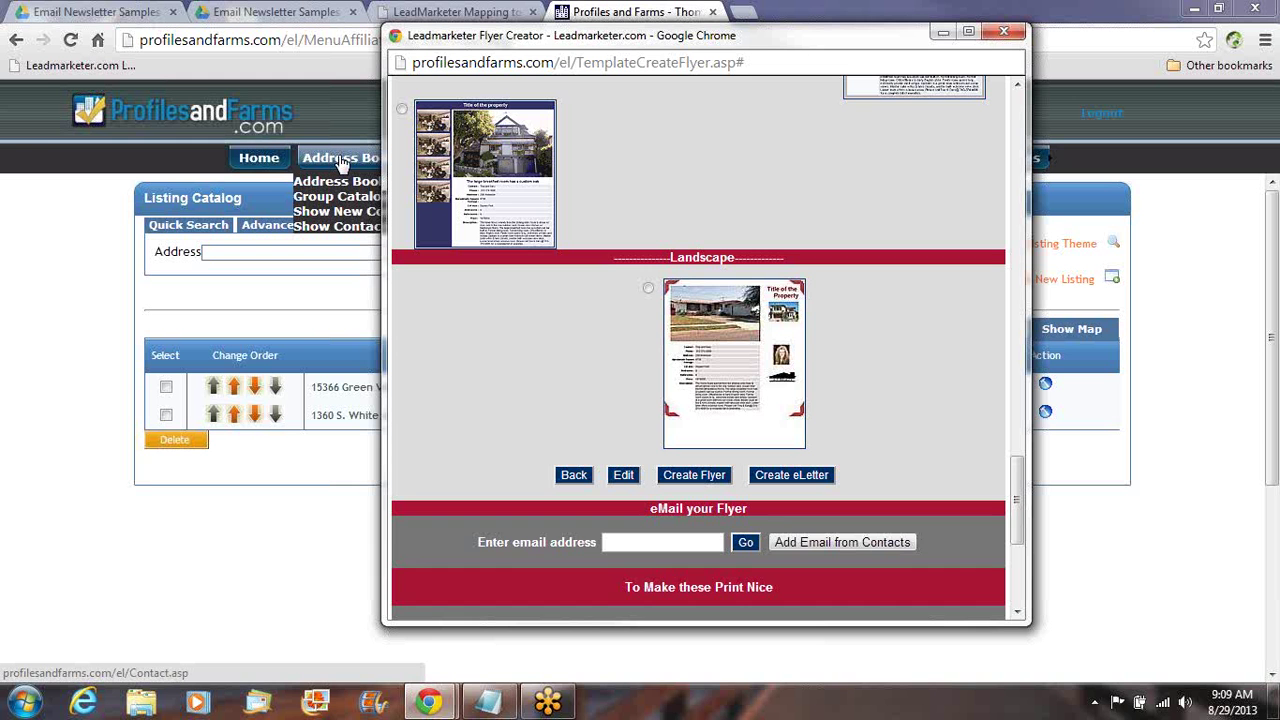
left_click(1003, 32)
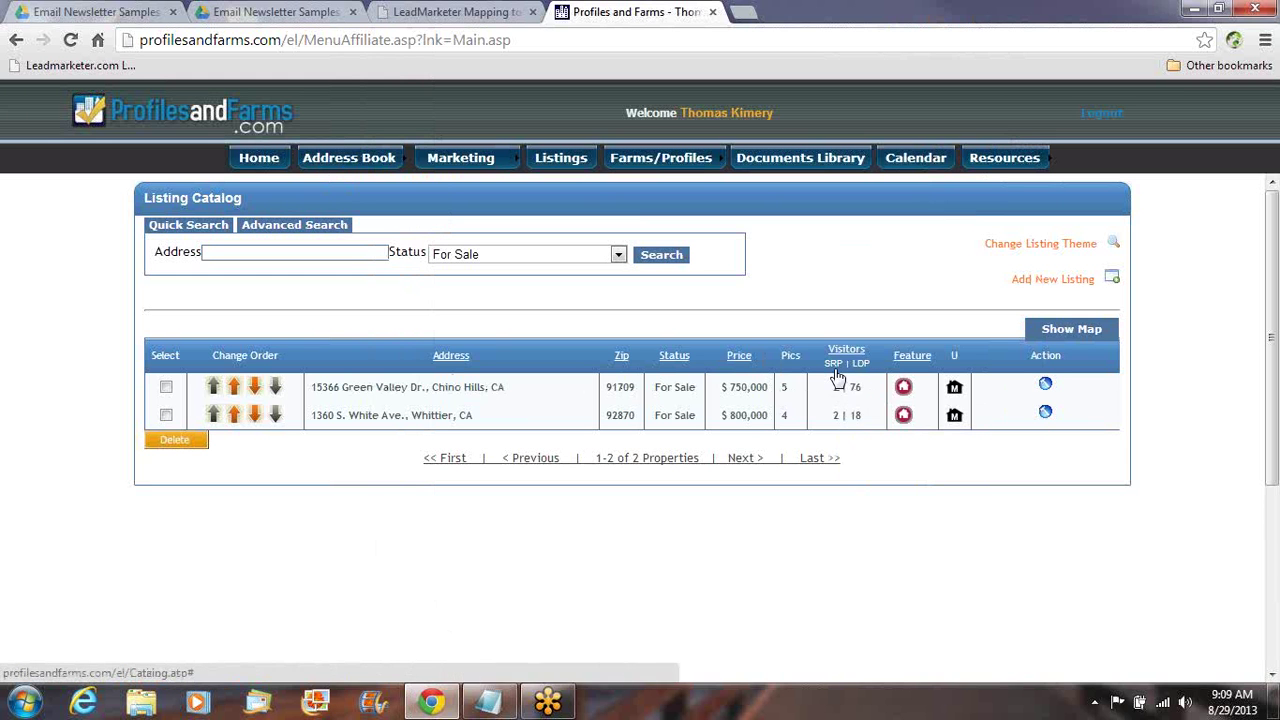
Step: Open the Listing Syndication Report from the Chino Hills listing's visitor figures and bring the report into view
mouse_move(834, 375)
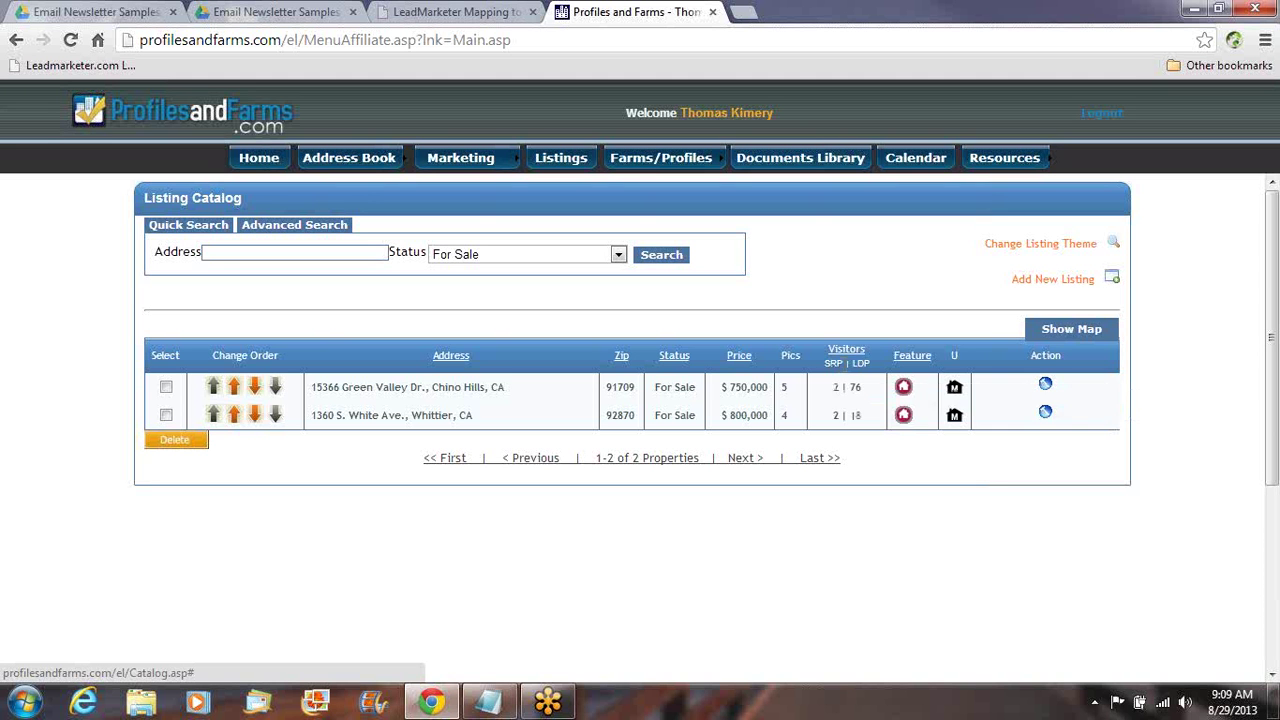
left_click(855, 394)
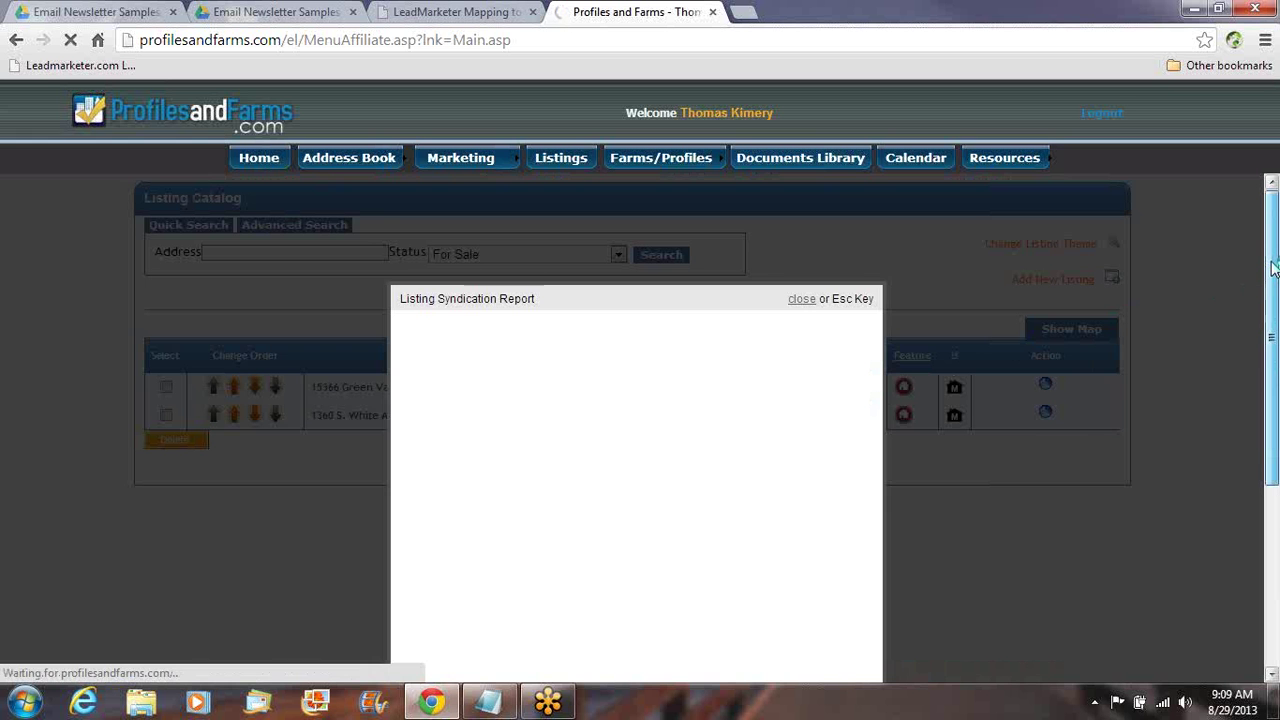
left_click_drag(1268, 268, 1268, 308)
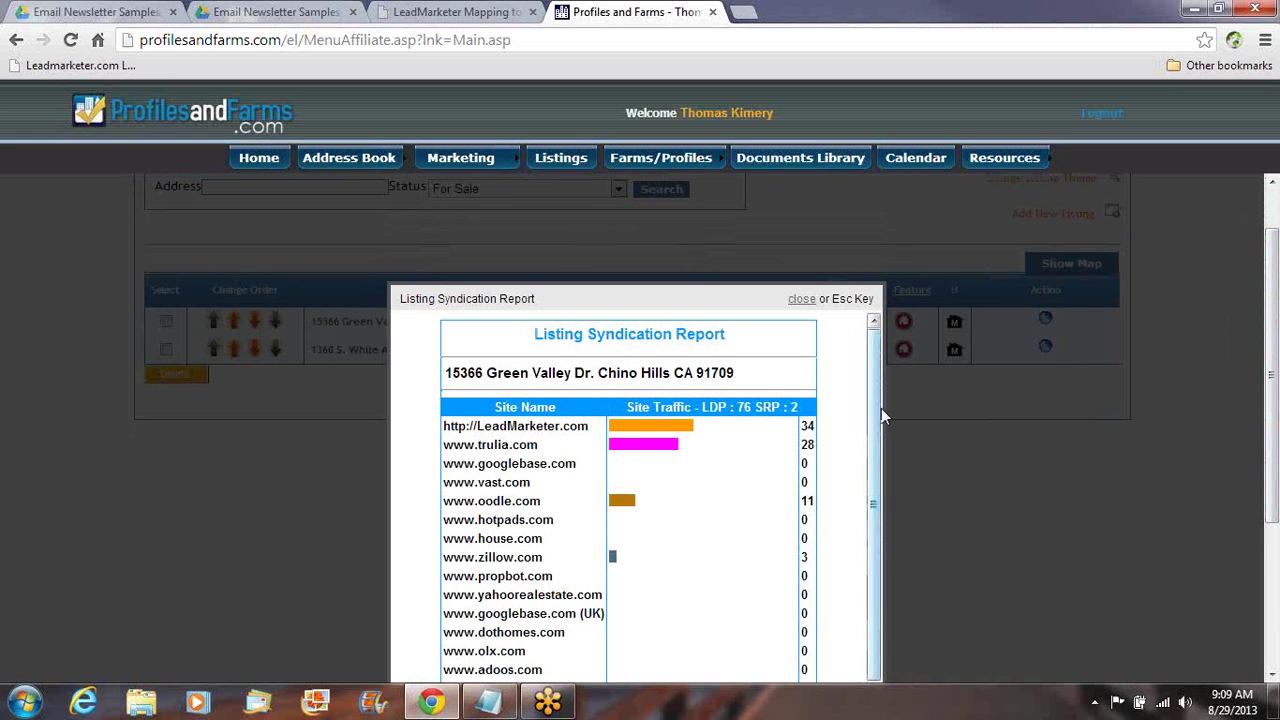
Step: Look through the site traffic in the Chino Hills listing's syndication report and close the report
scroll(877, 406, "down", 1)
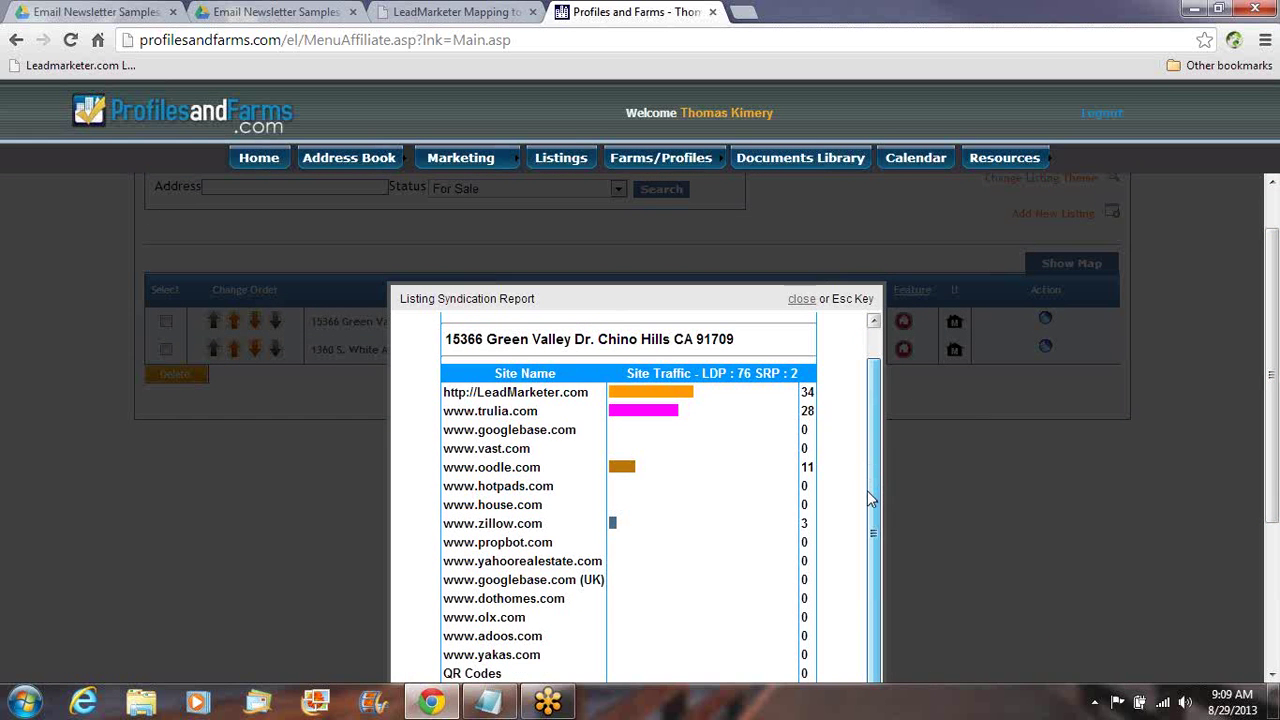
scroll(866, 440, "up", 1)
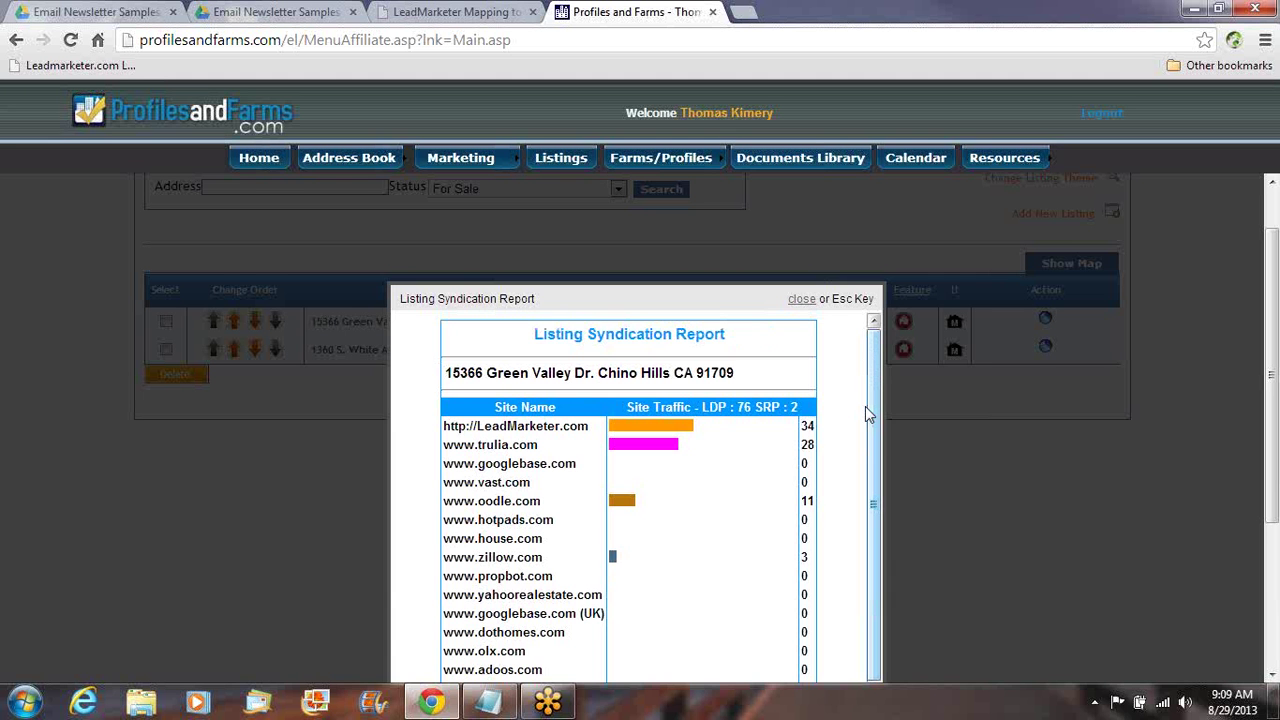
left_click(802, 300)
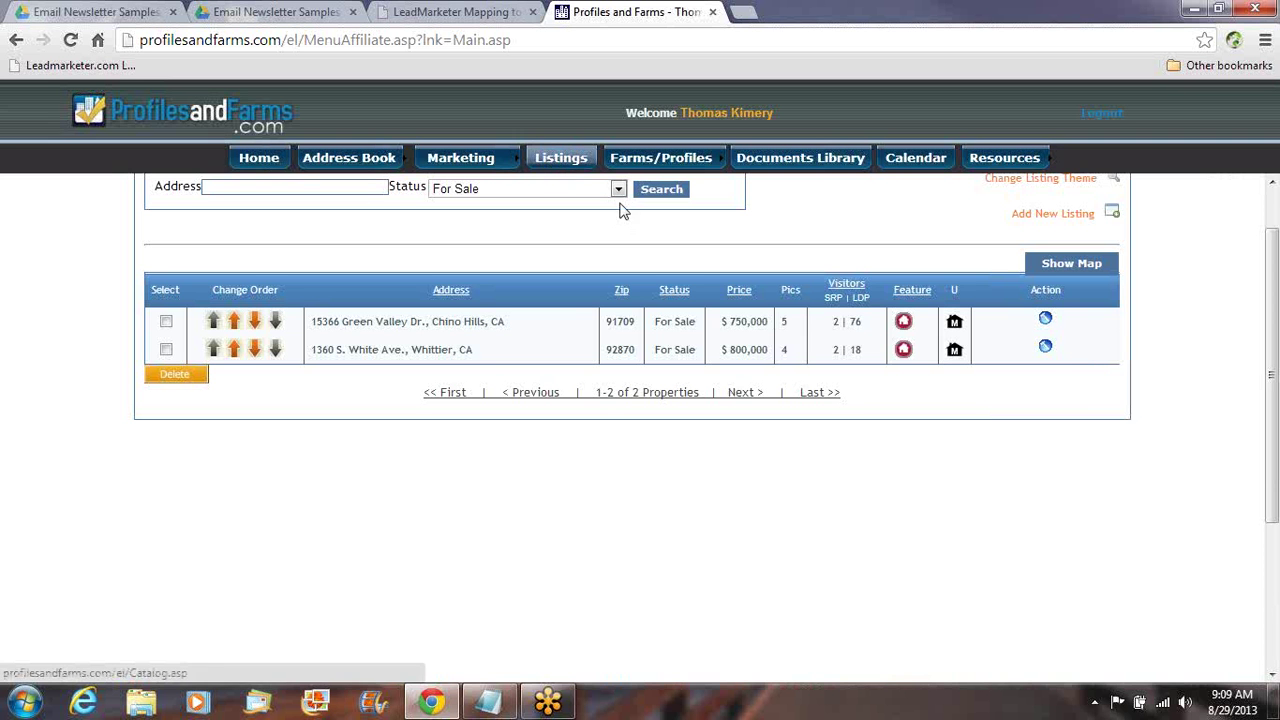
Step: Open the address website template chooser for the Chino Hills listing and move its window clear of the listings page's edge
left_click(1044, 320)
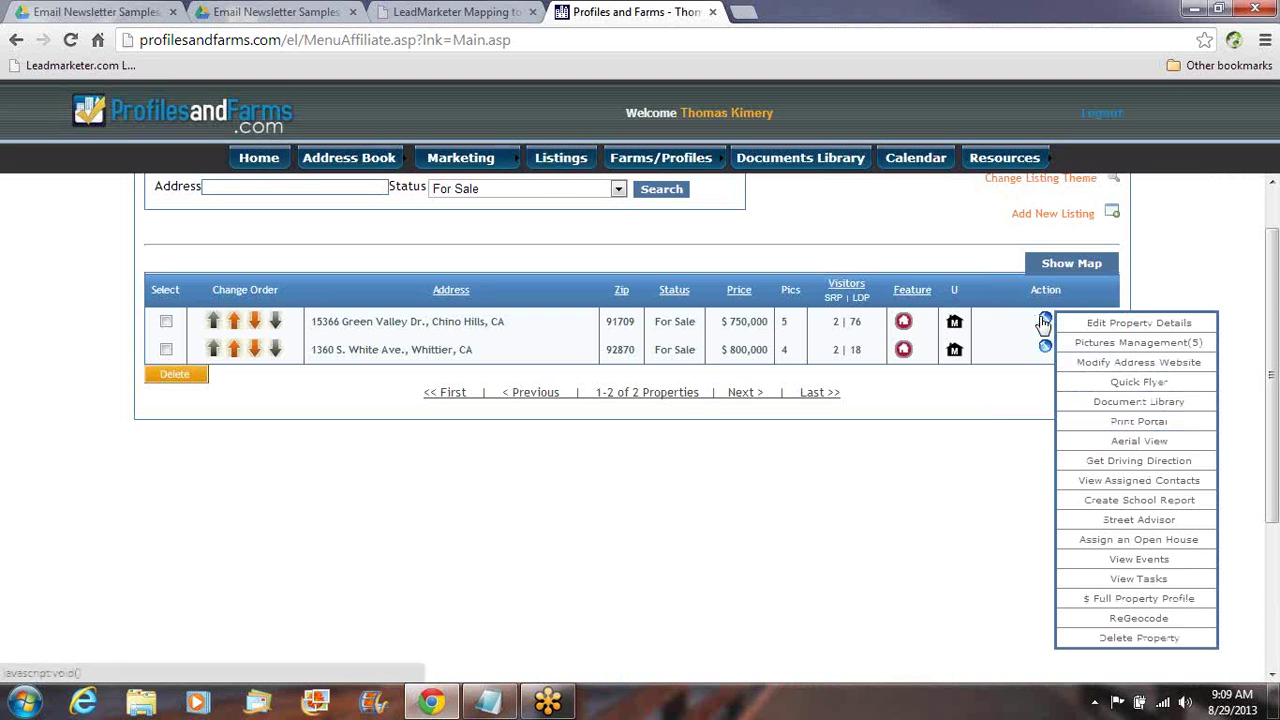
left_click(1113, 363)
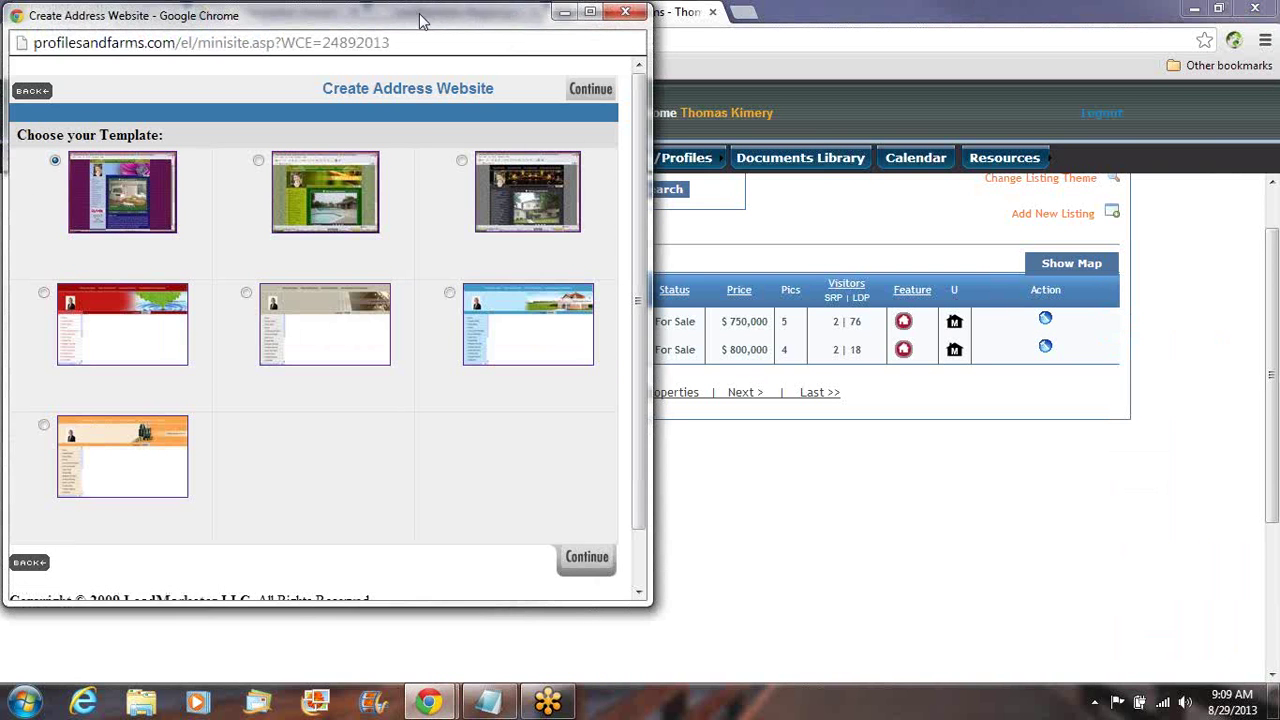
left_click_drag(420, 20, 895, 40)
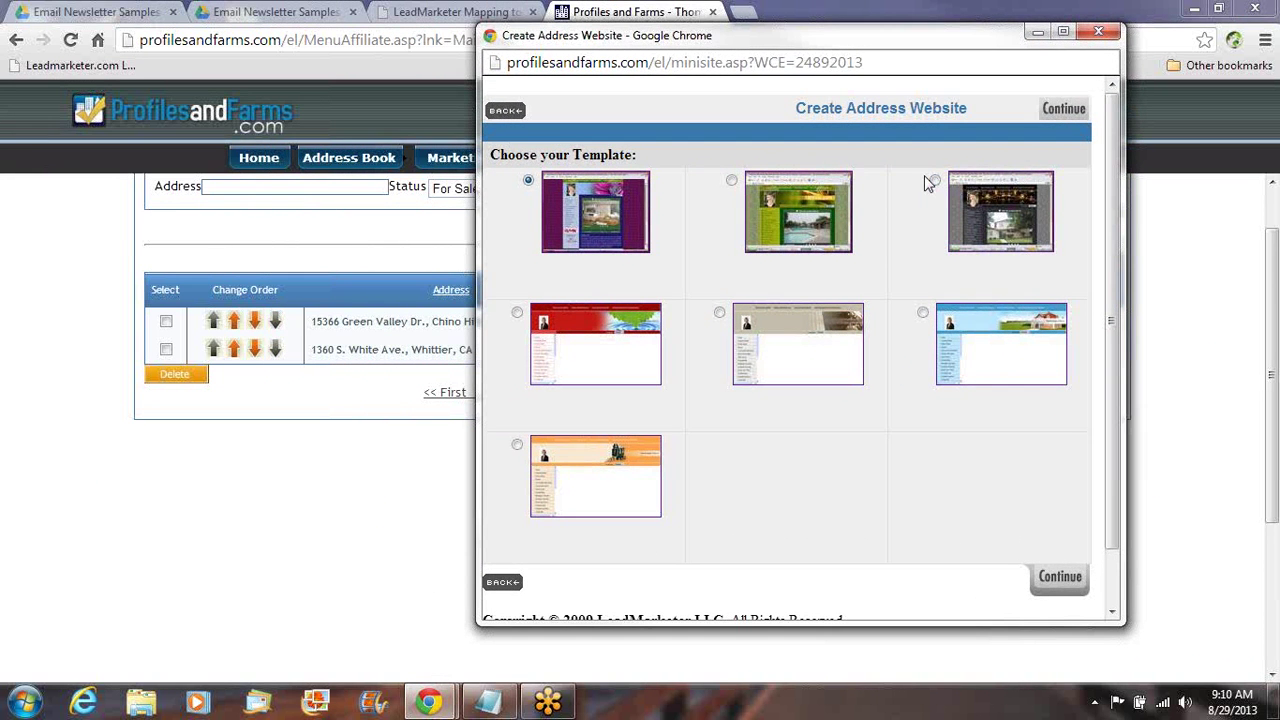
Step: Preview the dark night-skyline address website template for the listing and look through its menu, photo gallery, weather and property description
left_click(995, 197)
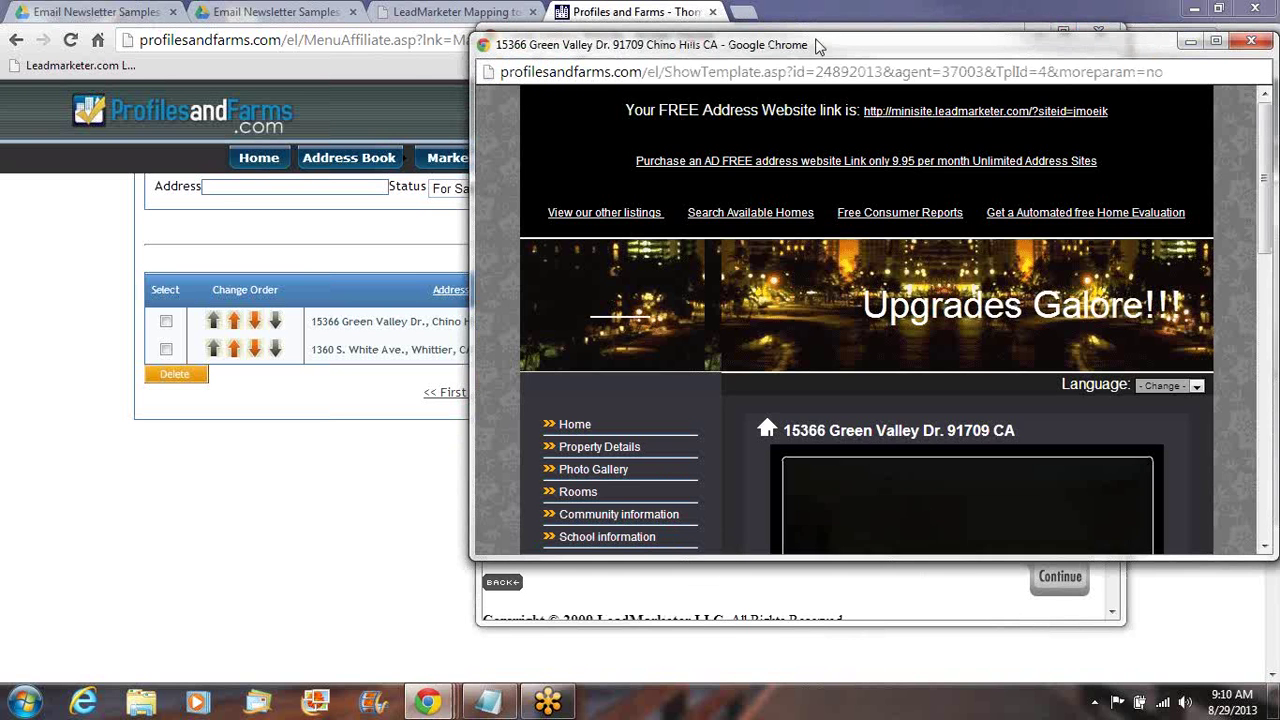
left_click_drag(818, 47, 691, 25)
left_click_drag(1143, 157, 1125, 350)
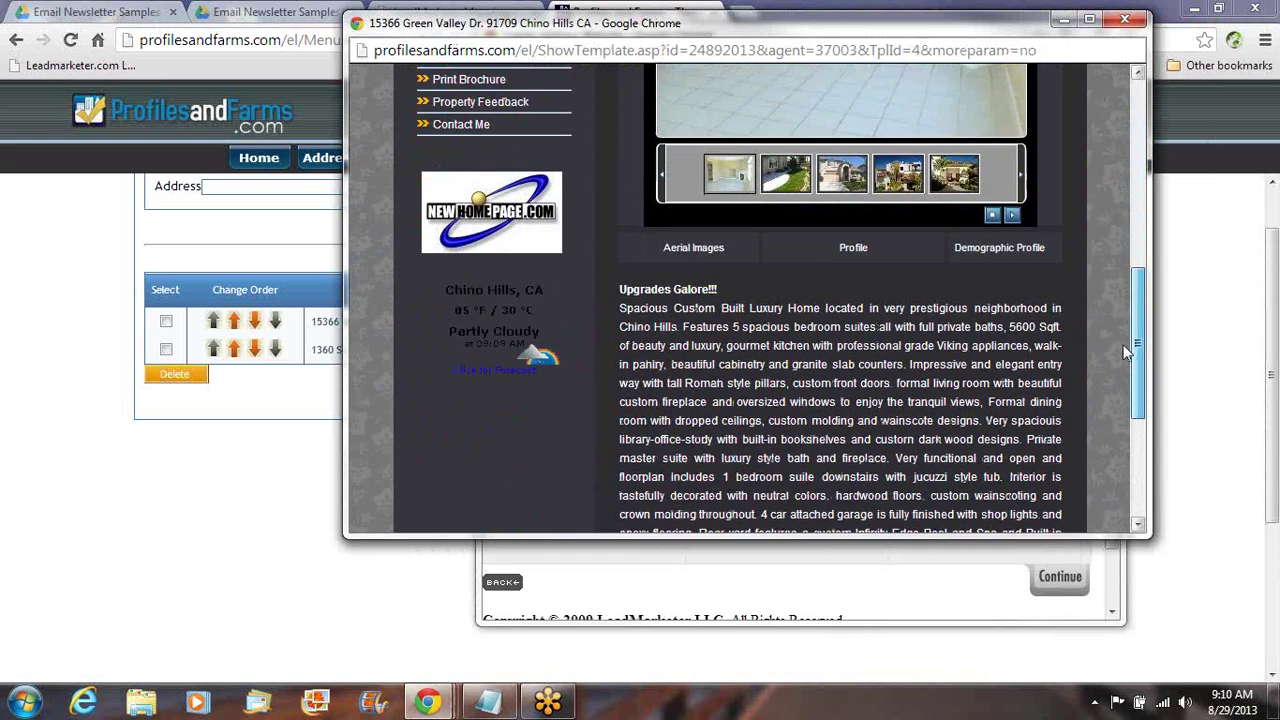
scroll(1119, 320, "up", 1)
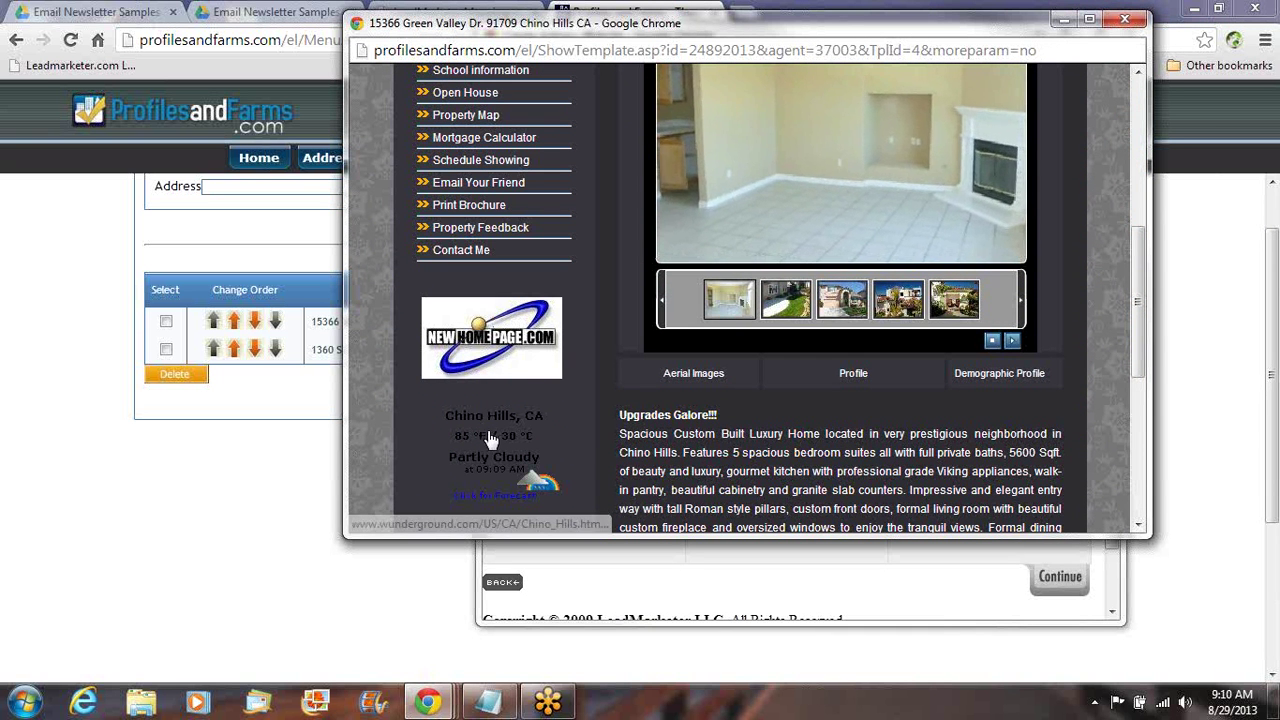
scroll(592, 436, "up", 2)
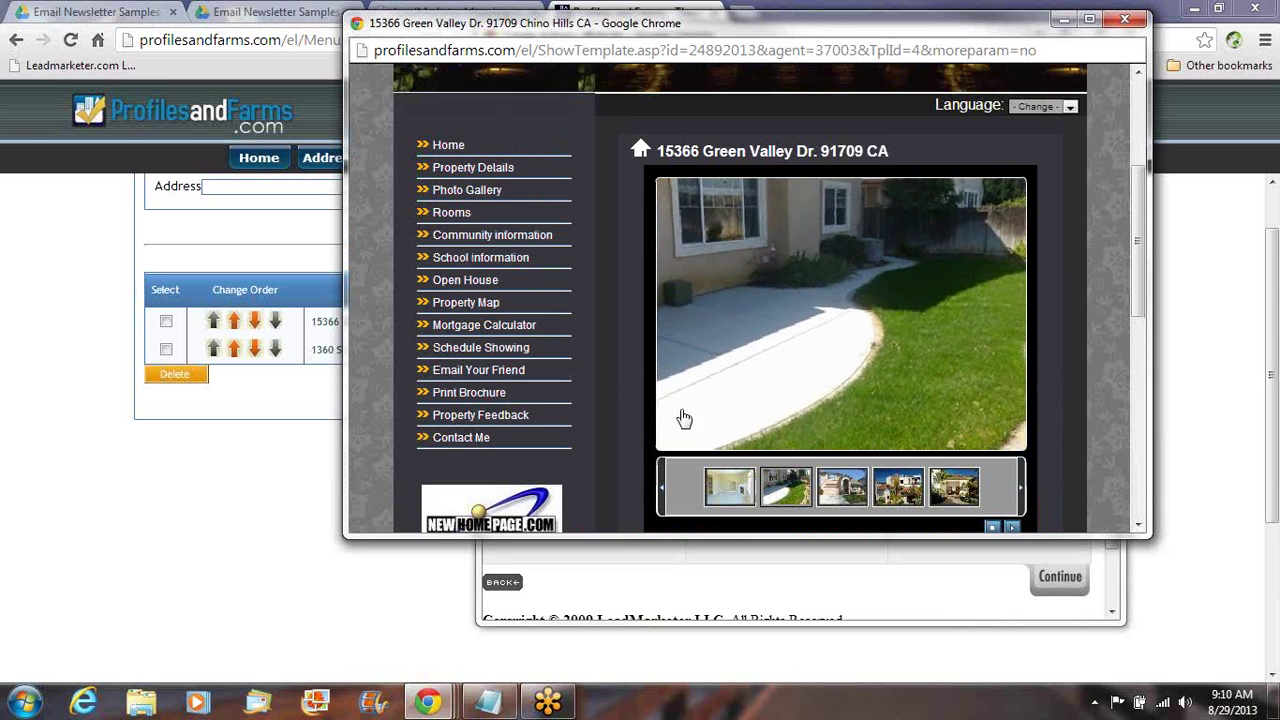
mouse_move(1144, 269)
left_mouse_down()
mouse_move(1136, 415)
mouse_move(1127, 254)
left_mouse_up()
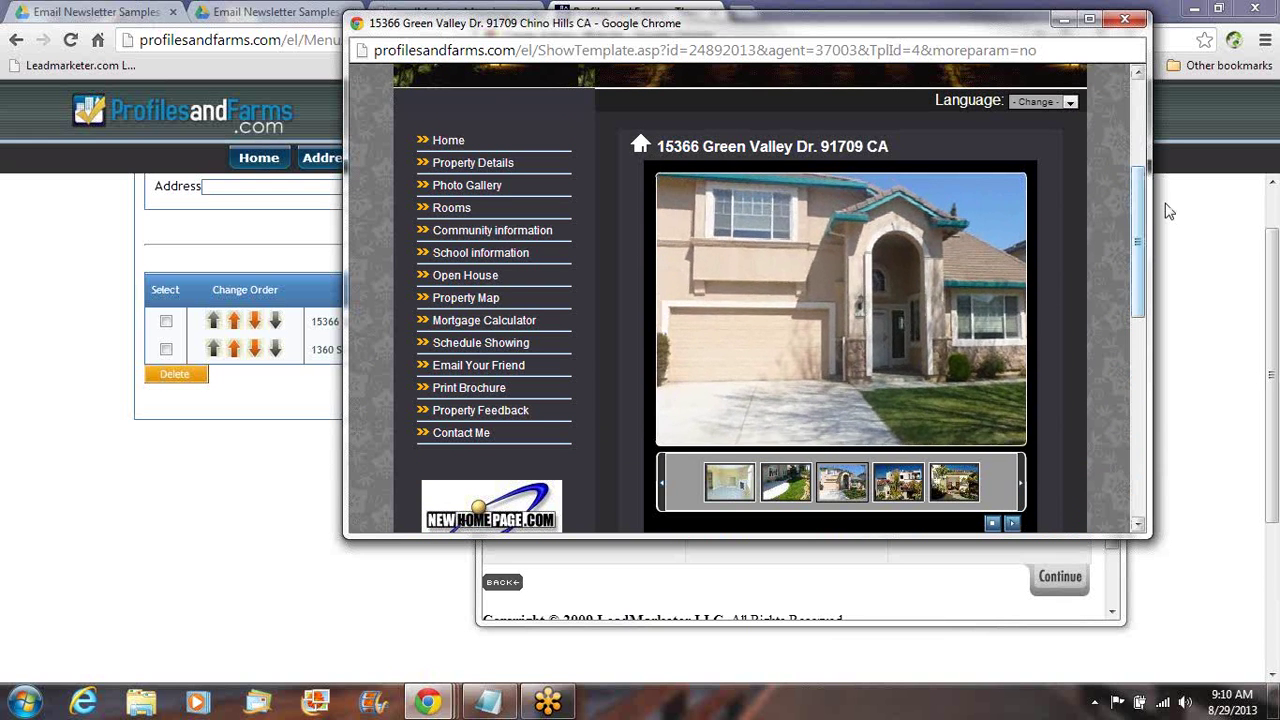
Step: Highlight the free address website link at the top of the preview, and close the preview and the template chooser
left_click_drag(1134, 258, 735, 90)
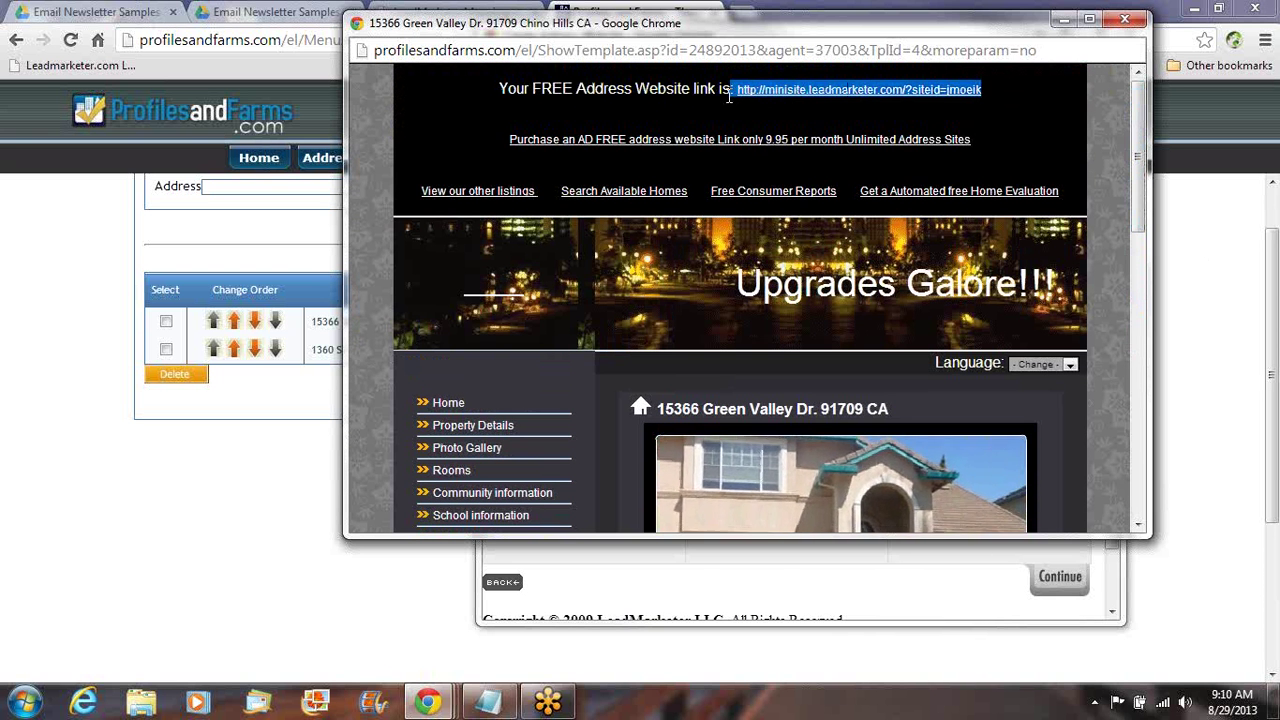
left_click(1125, 19)
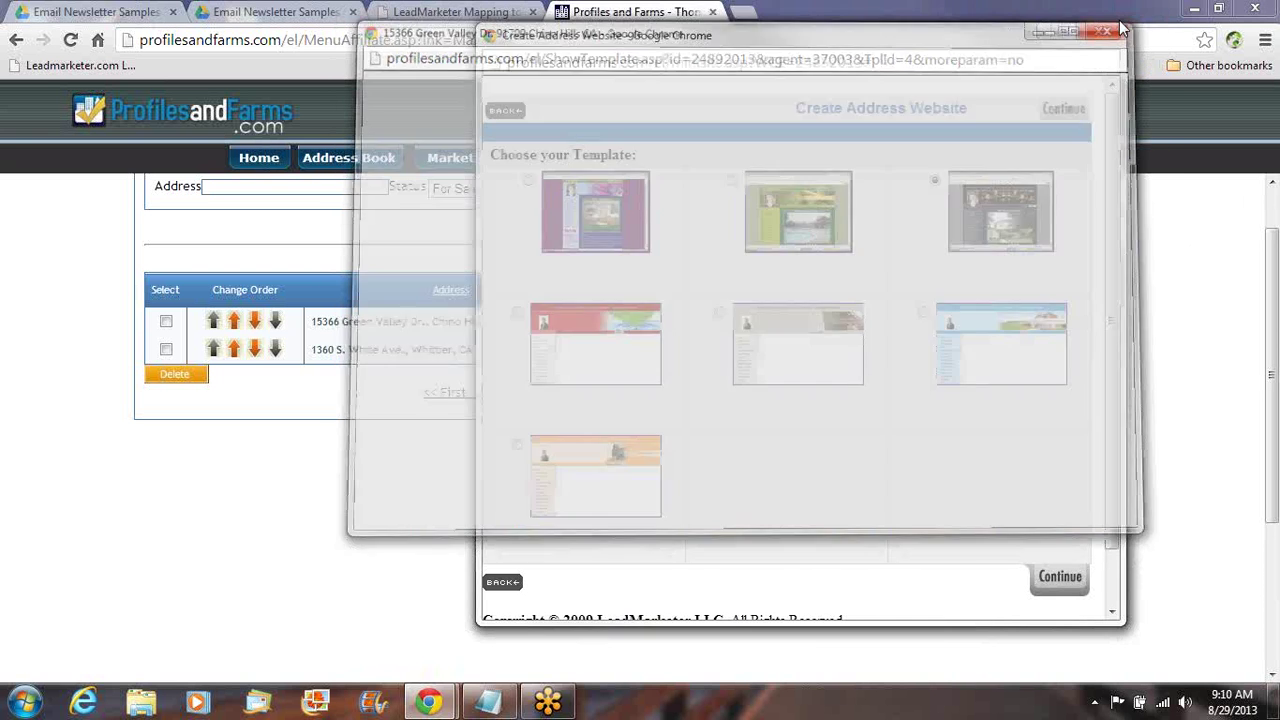
left_click(1105, 37)
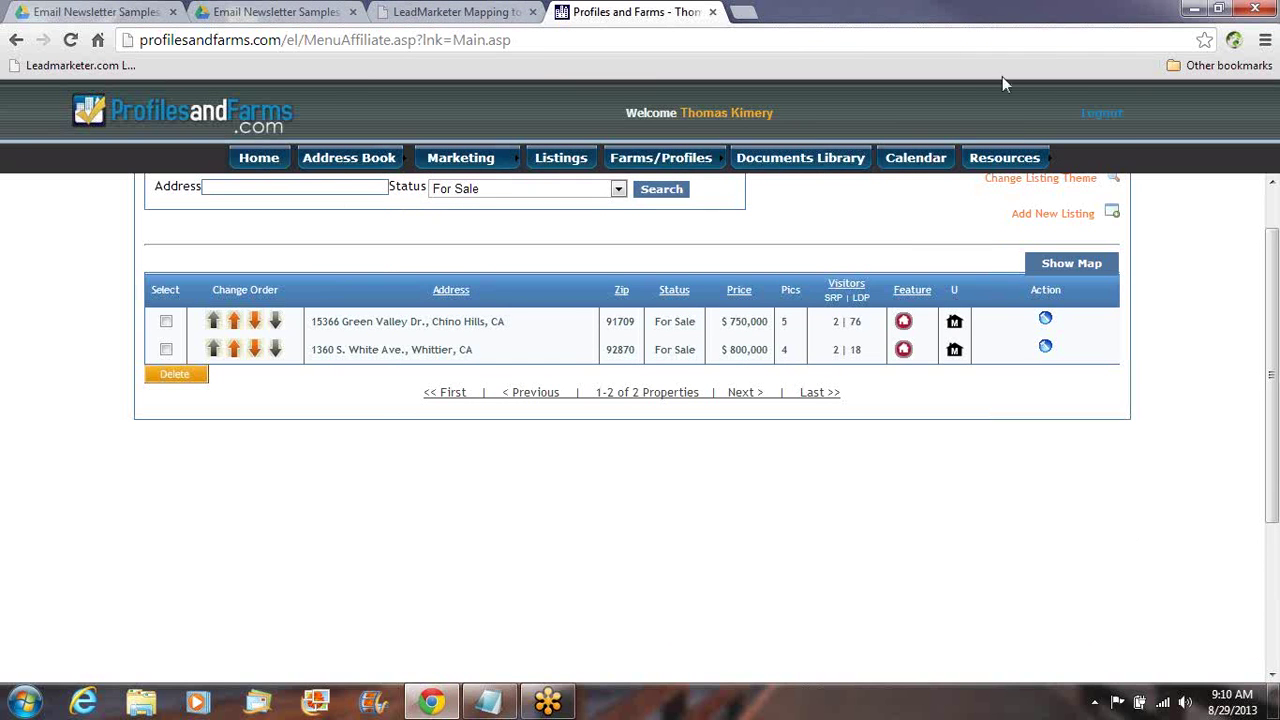
Step: Open the Farms list and look through the saved farms down to the end of the list
mouse_move(660, 172)
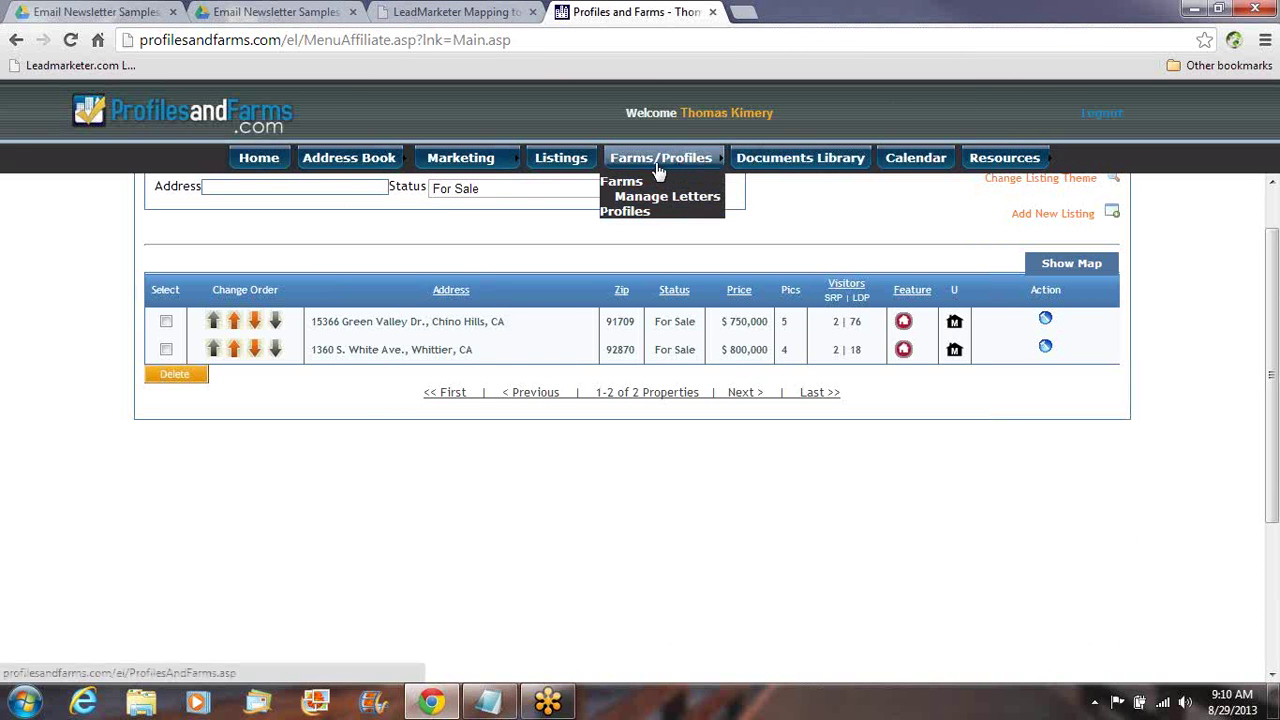
left_click(645, 189)
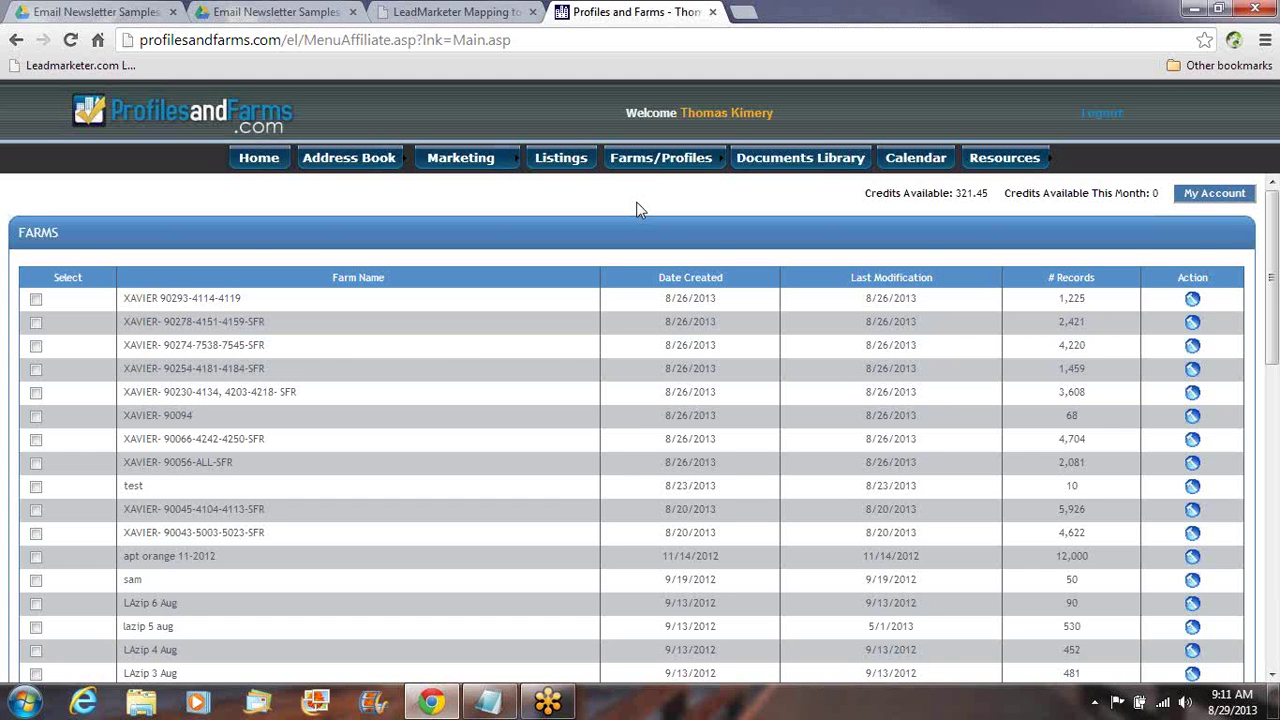
scroll(640, 210, "down", 8)
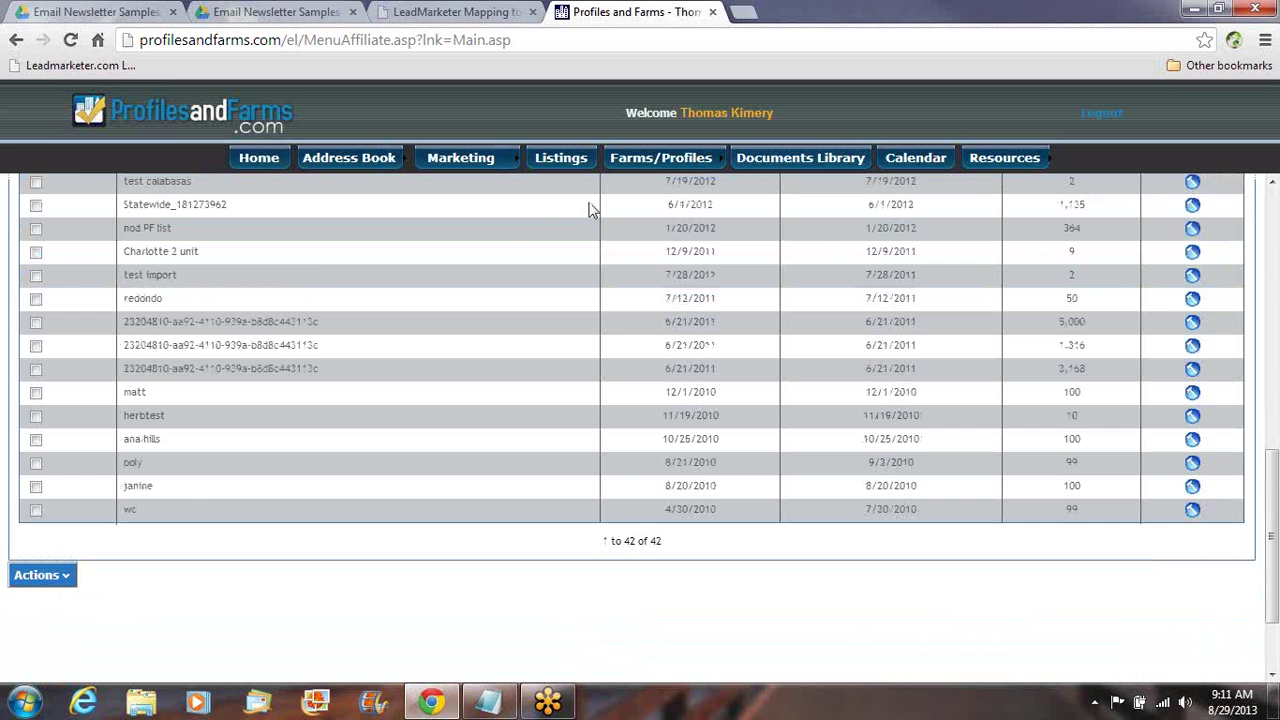
scroll(335, 317, "down", 2)
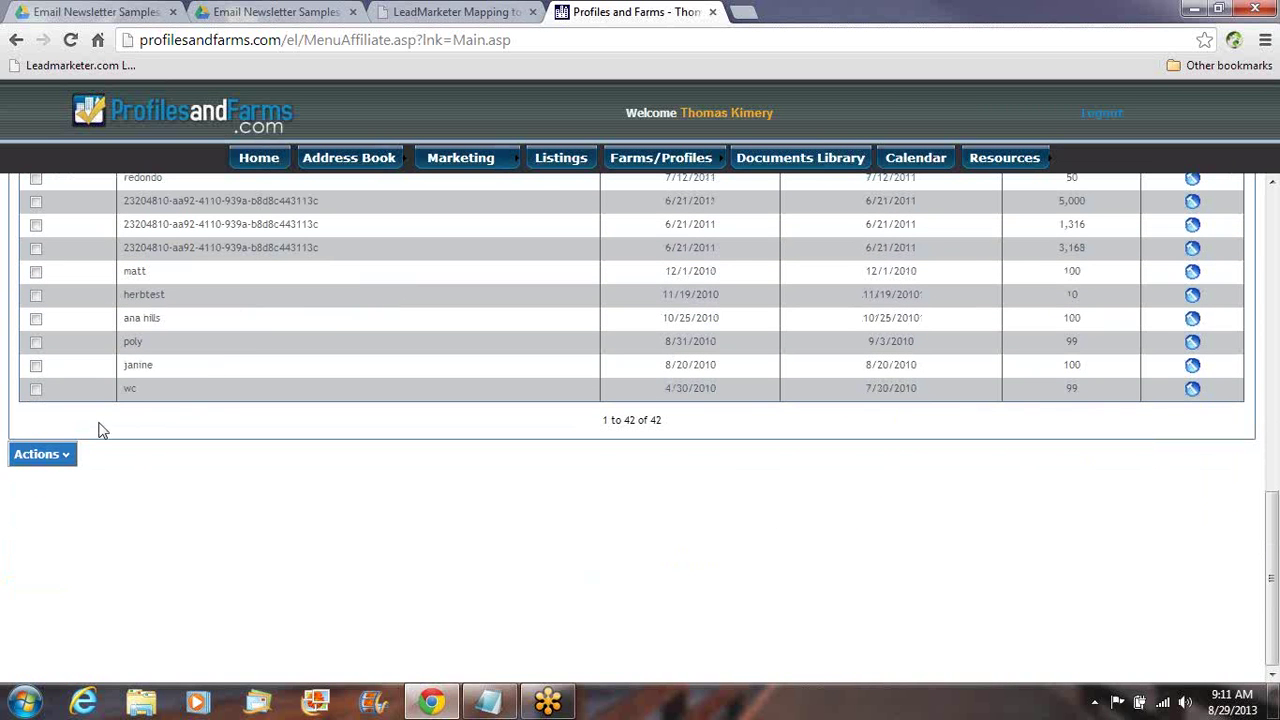
Step: Start buying a farm with Farm Data and define the farm area by ZIP Code
left_click(62, 452)
mouse_move(70, 500)
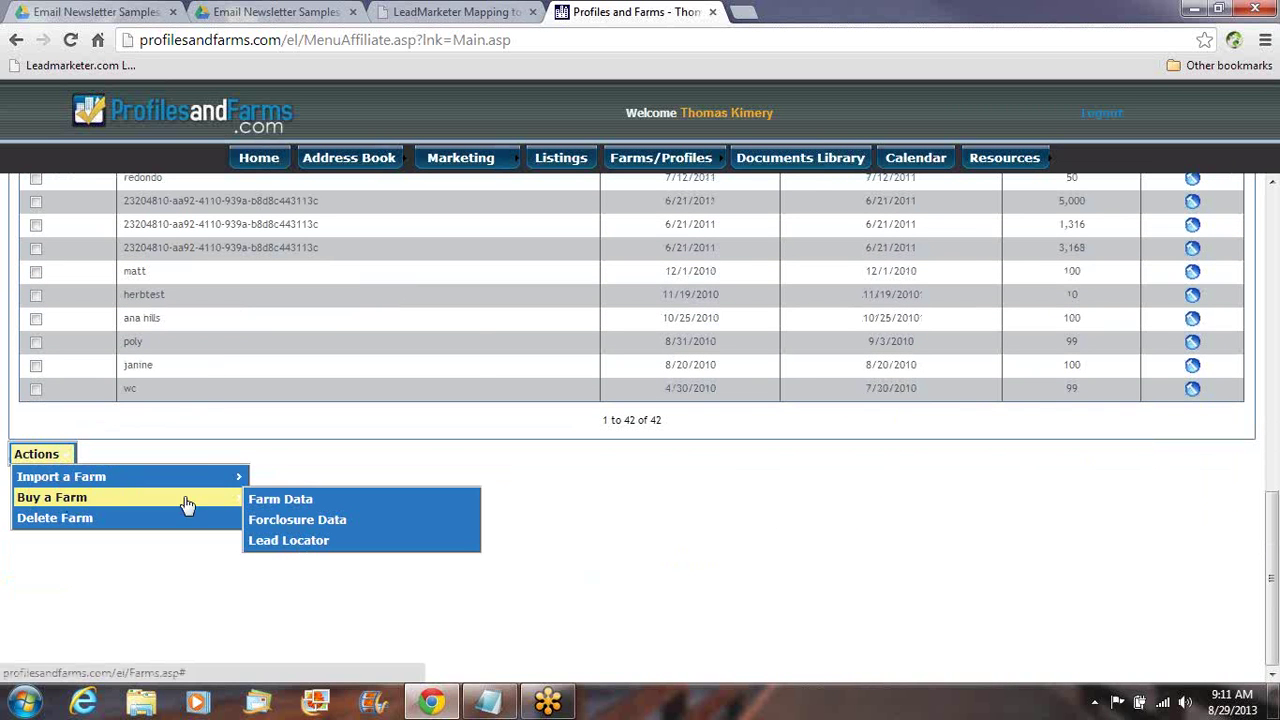
left_click(300, 506)
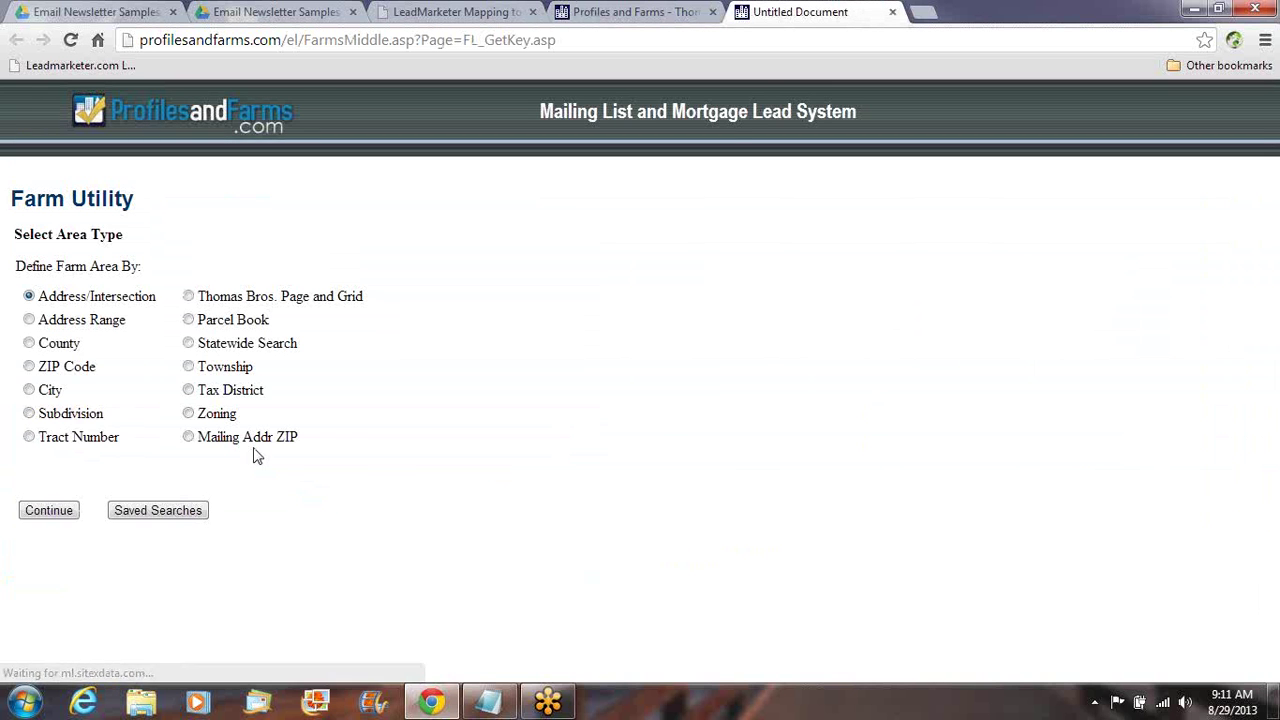
left_click(63, 368)
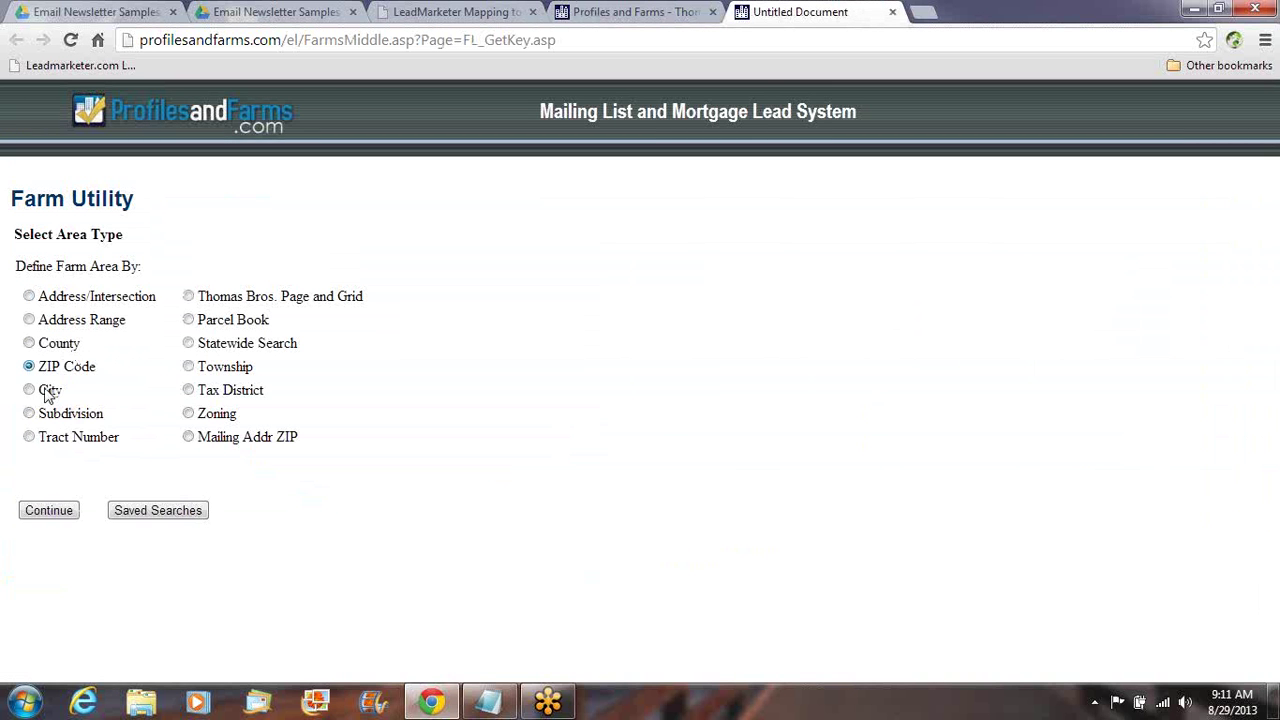
left_click(67, 508)
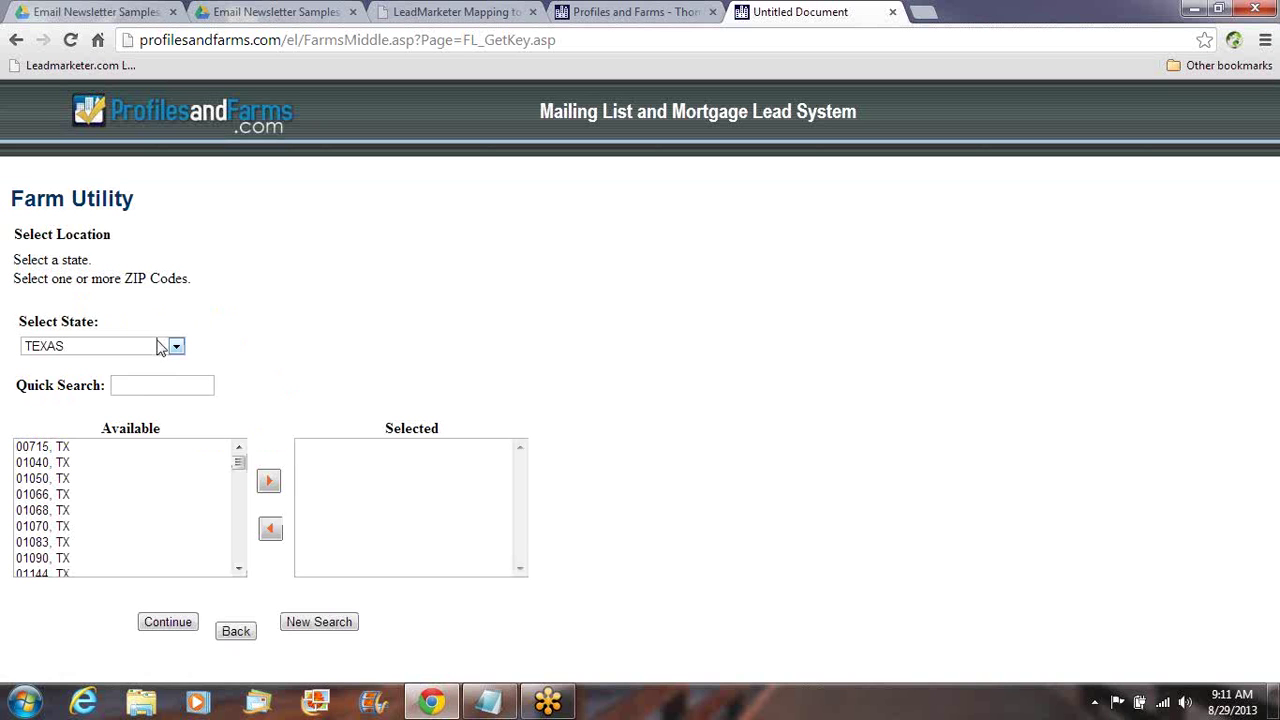
Step: Add Texas ZIP code 75071 to the selected locations and continue to the search criteria
left_click(144, 384)
type("75")
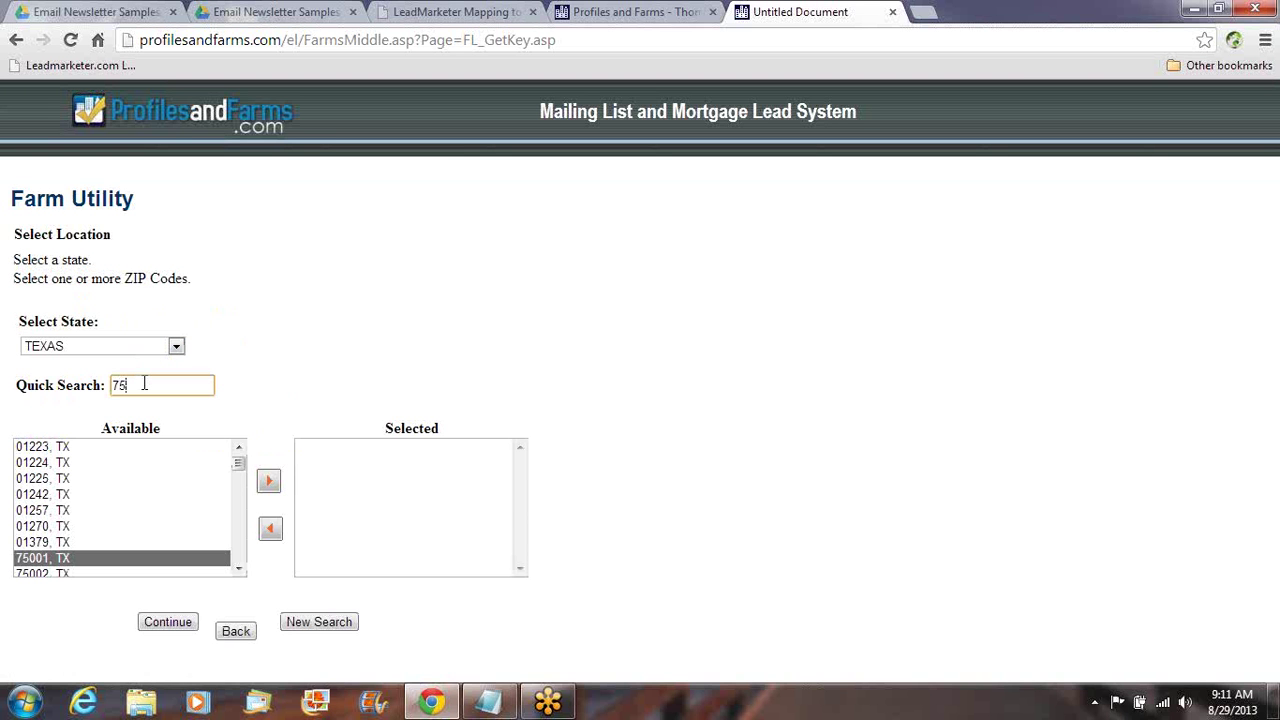
type("071")
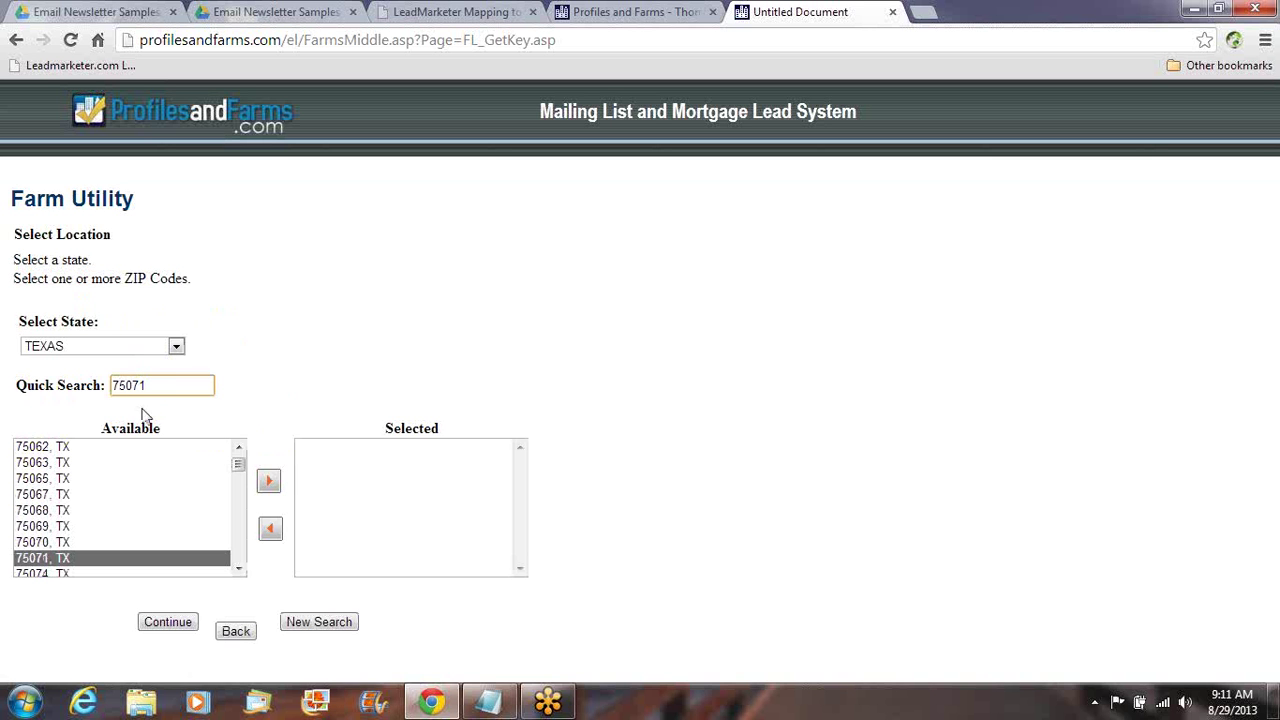
left_click(268, 481)
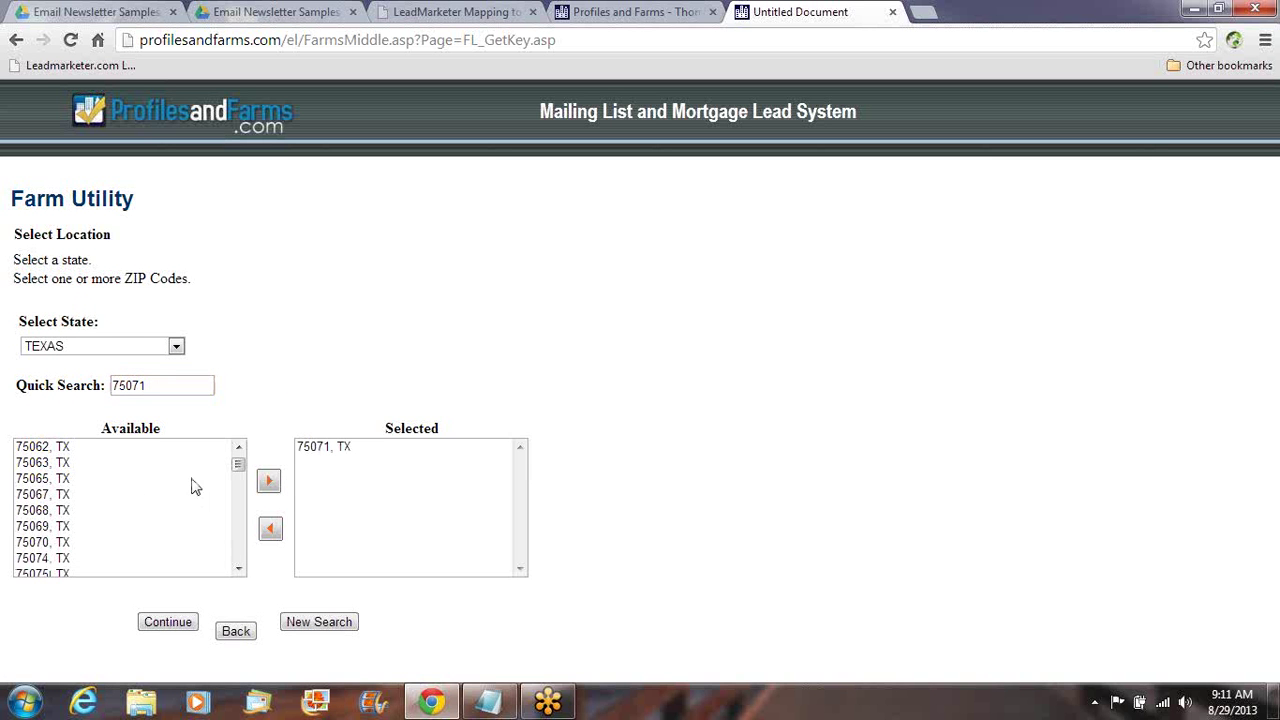
left_click(150, 624)
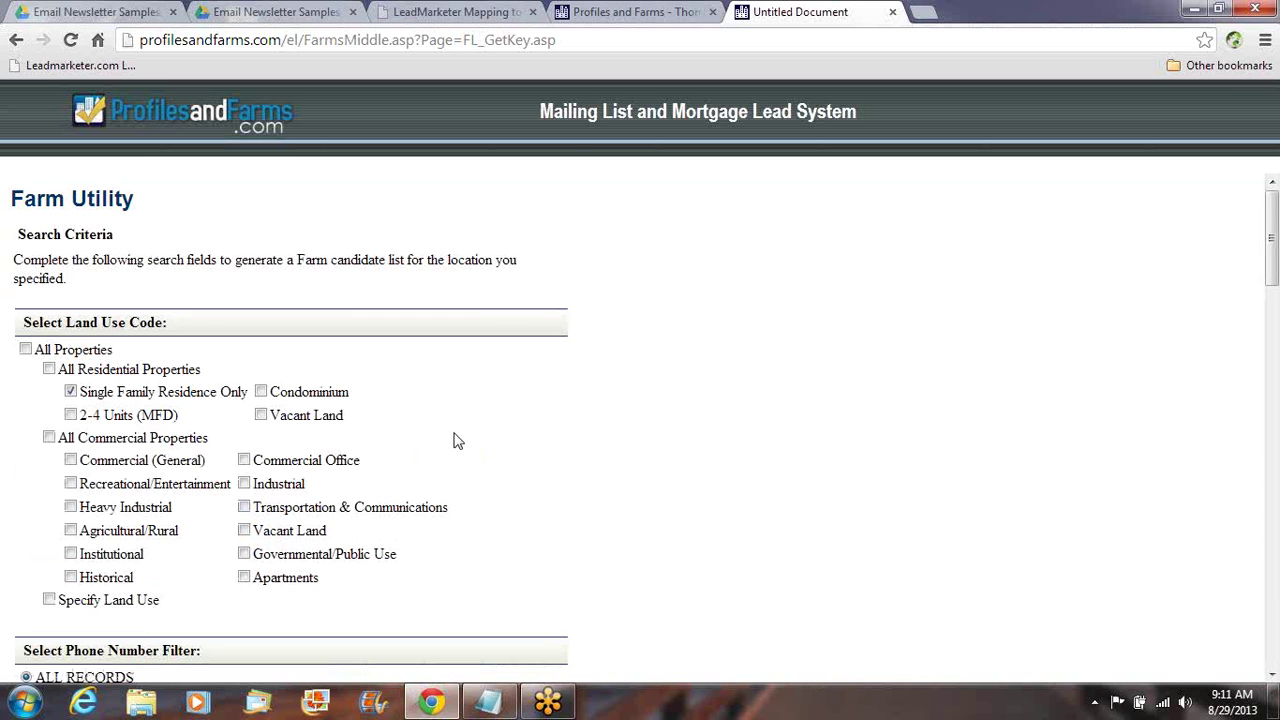
Step: Review the farm search filters from land use and phone number through owner, property tax, sale type, pool and surname
scroll(457, 440, "down", 2)
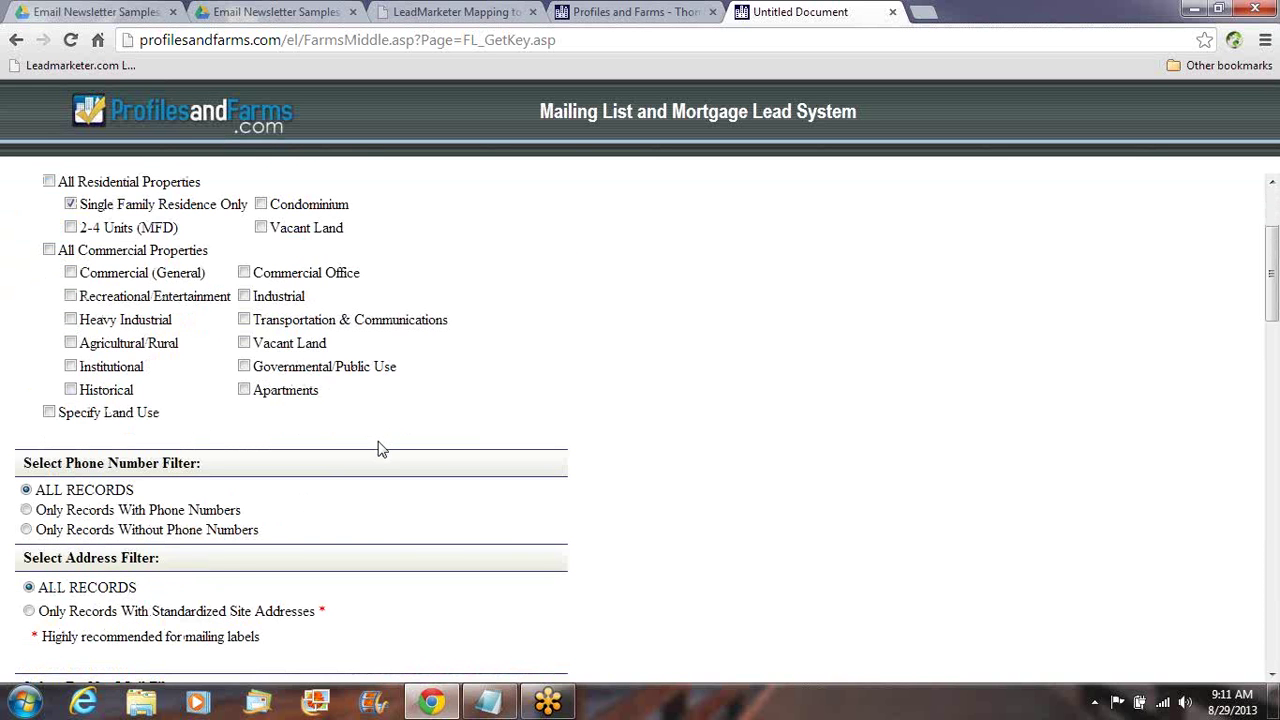
scroll(380, 450, "down", 2)
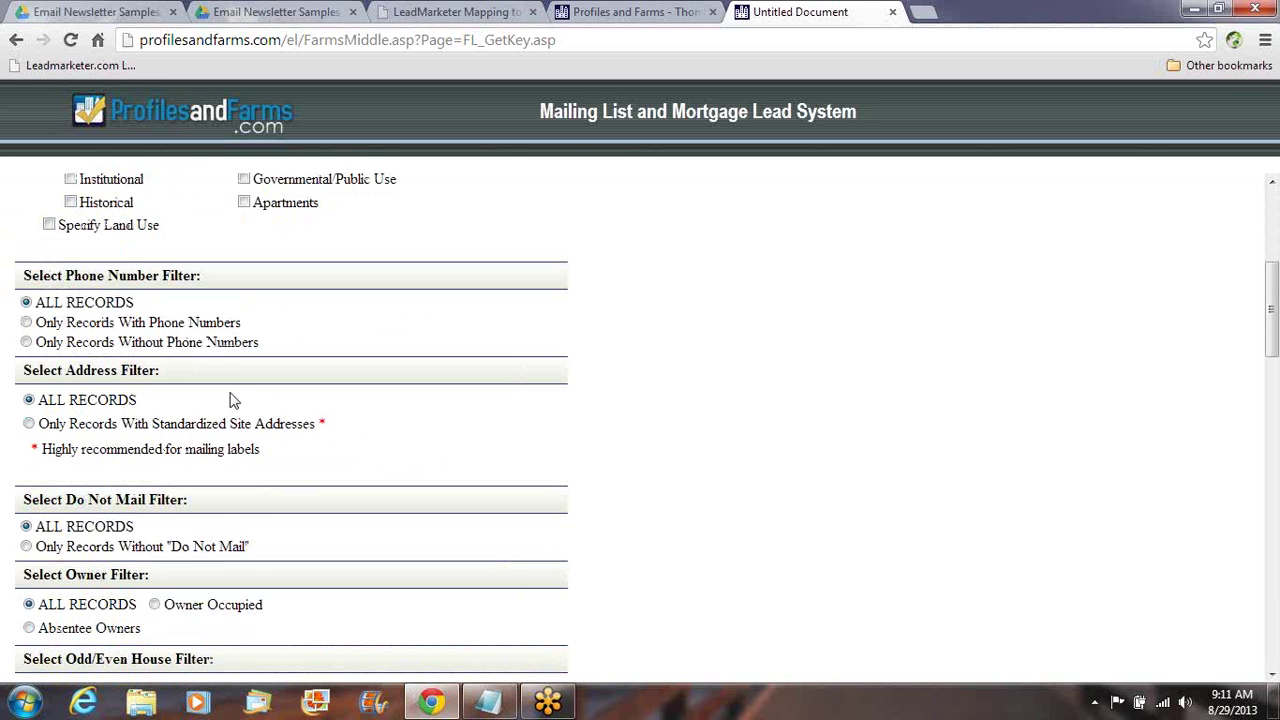
scroll(291, 467, "down", 3)
scroll(291, 467, "down", 1)
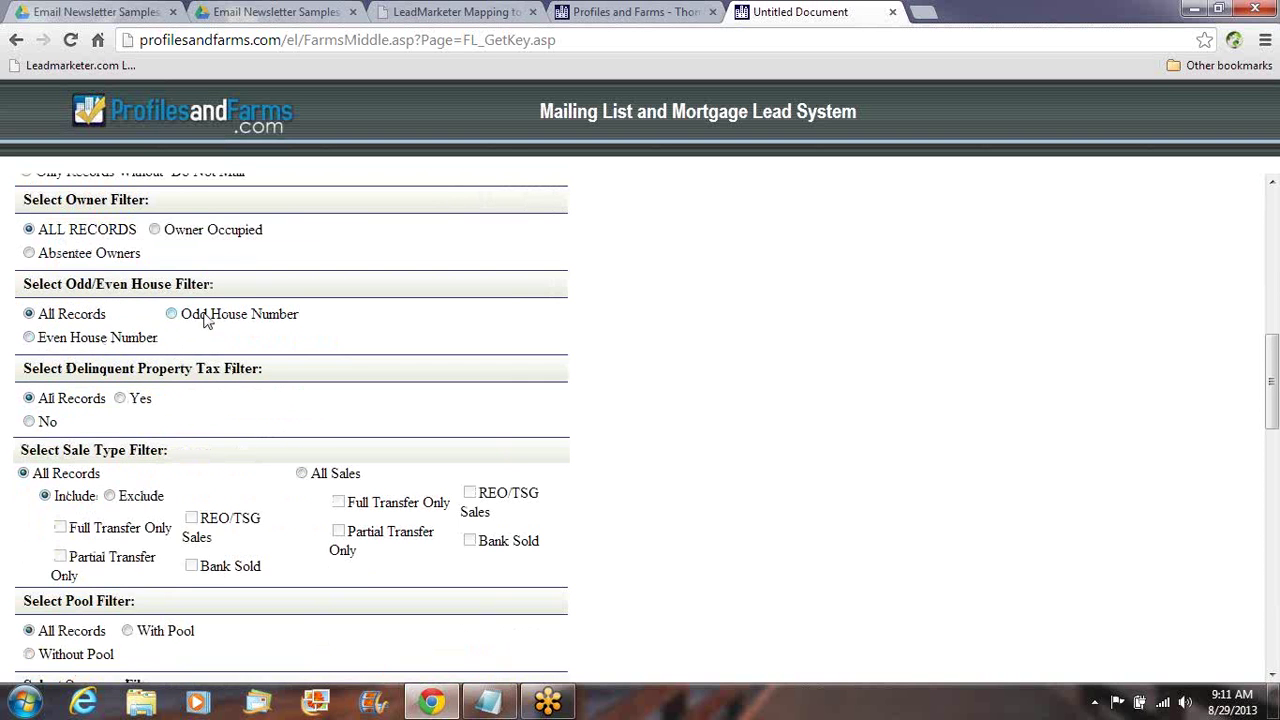
scroll(470, 378, "down", 2)
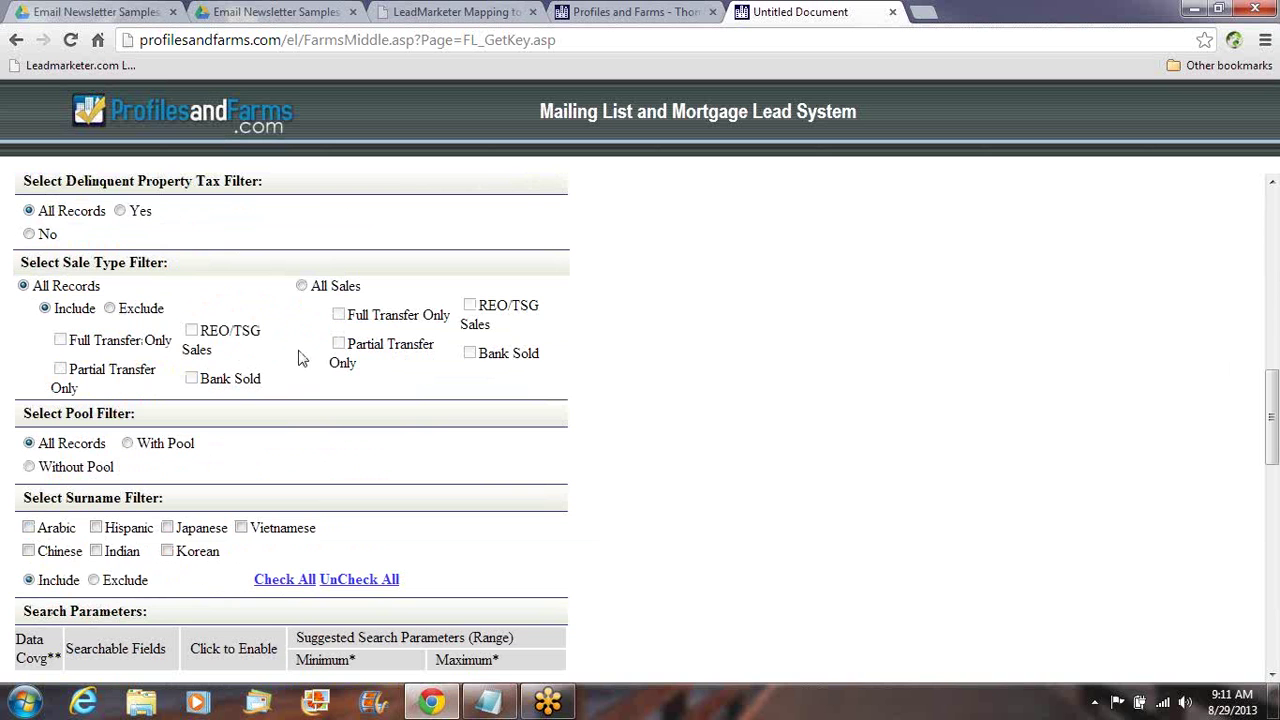
scroll(645, 352, "down", 2)
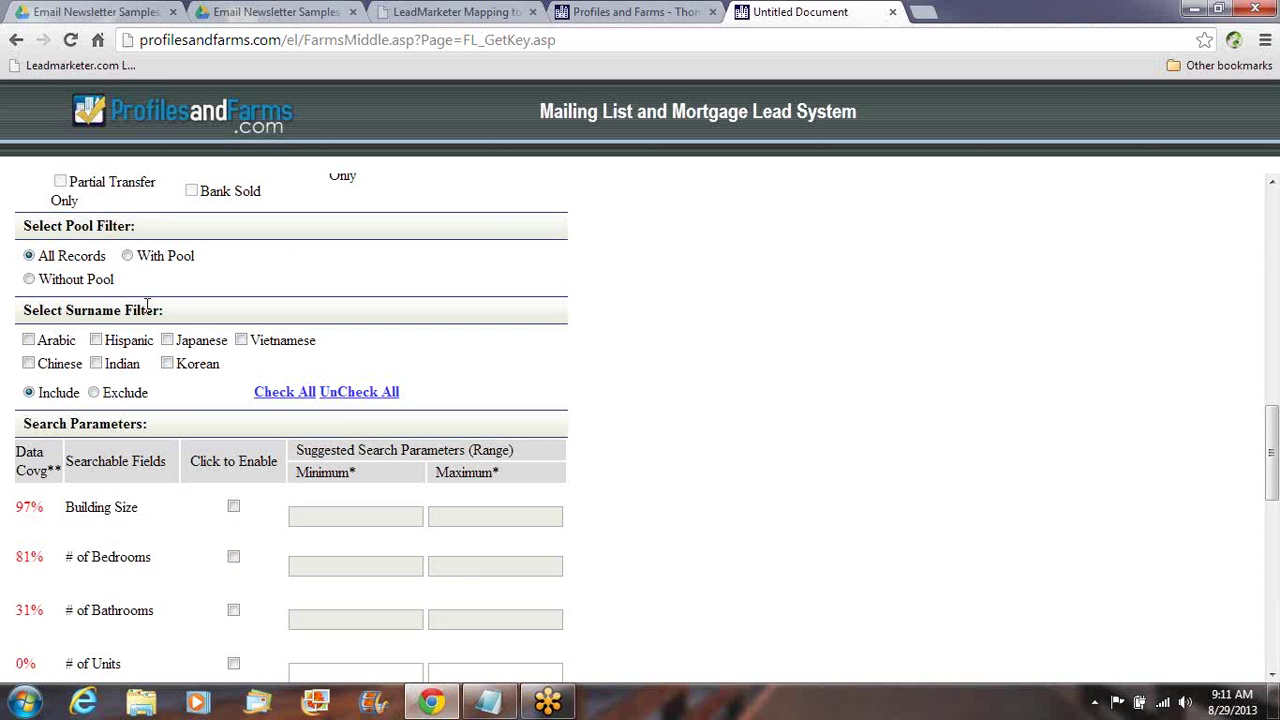
Step: Highlight the surname filter heading, and switch the filter to Exclude and back to Include
left_click_drag(165, 313, 20, 312)
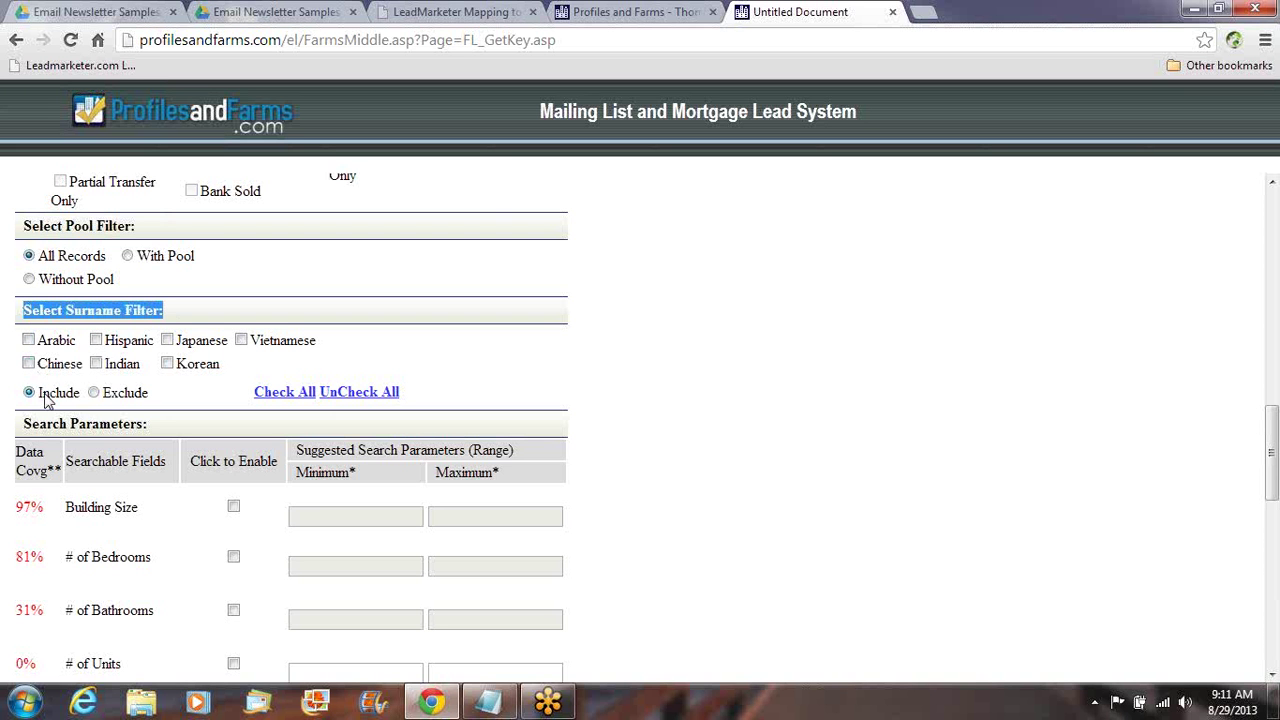
left_click(94, 393)
left_click(29, 393)
Step: Review the search parameters from building size to market value, highlighting the data coverage for building size and number of units
scroll(531, 383, "down", 3)
scroll(531, 383, "up", 1)
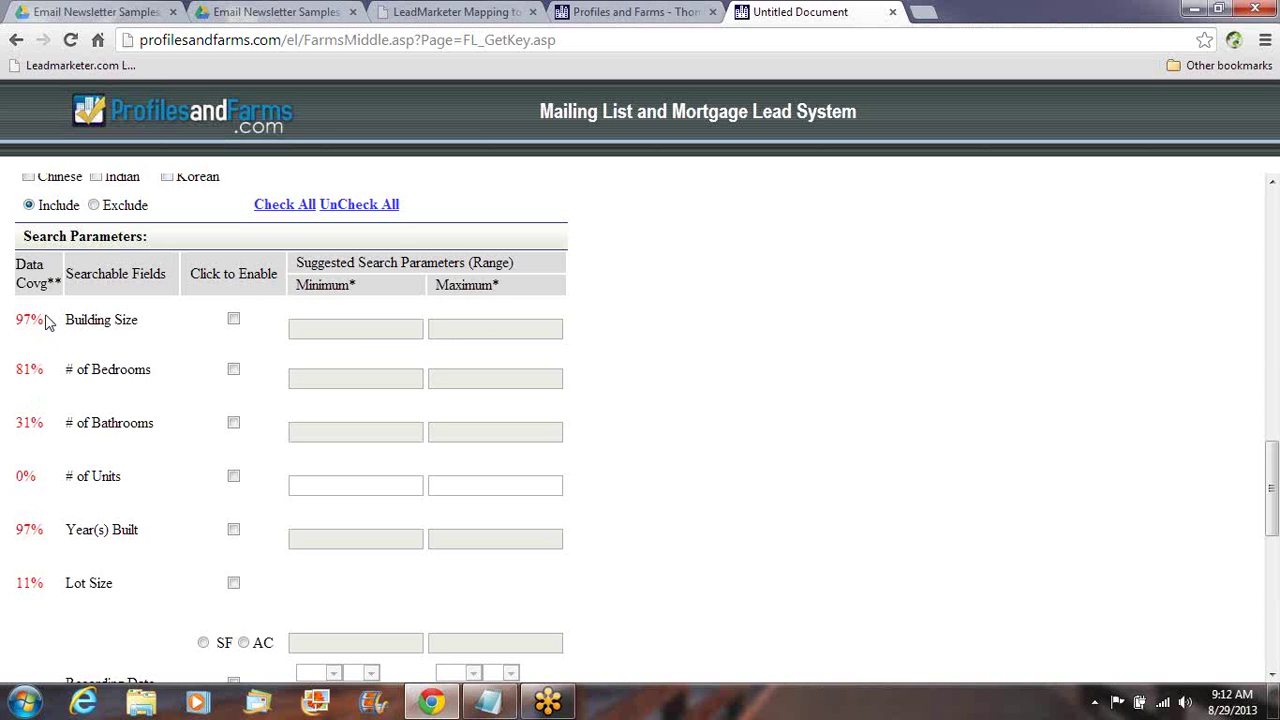
mouse_move(44, 320)
left_mouse_down()
mouse_move(14, 318)
mouse_move(30, 178)
mouse_move(23, 317)
left_mouse_up()
left_click_drag(41, 478, 20, 480)
scroll(355, 502, "down", 2)
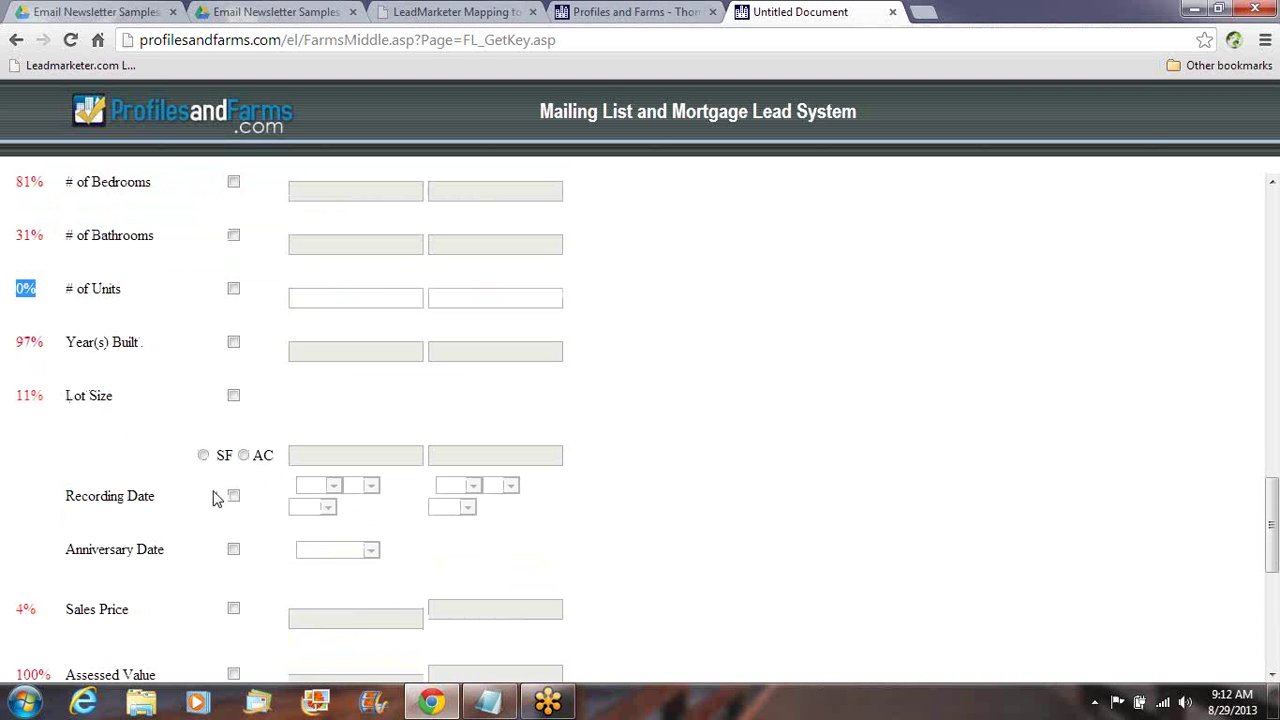
scroll(217, 498, "down", 3)
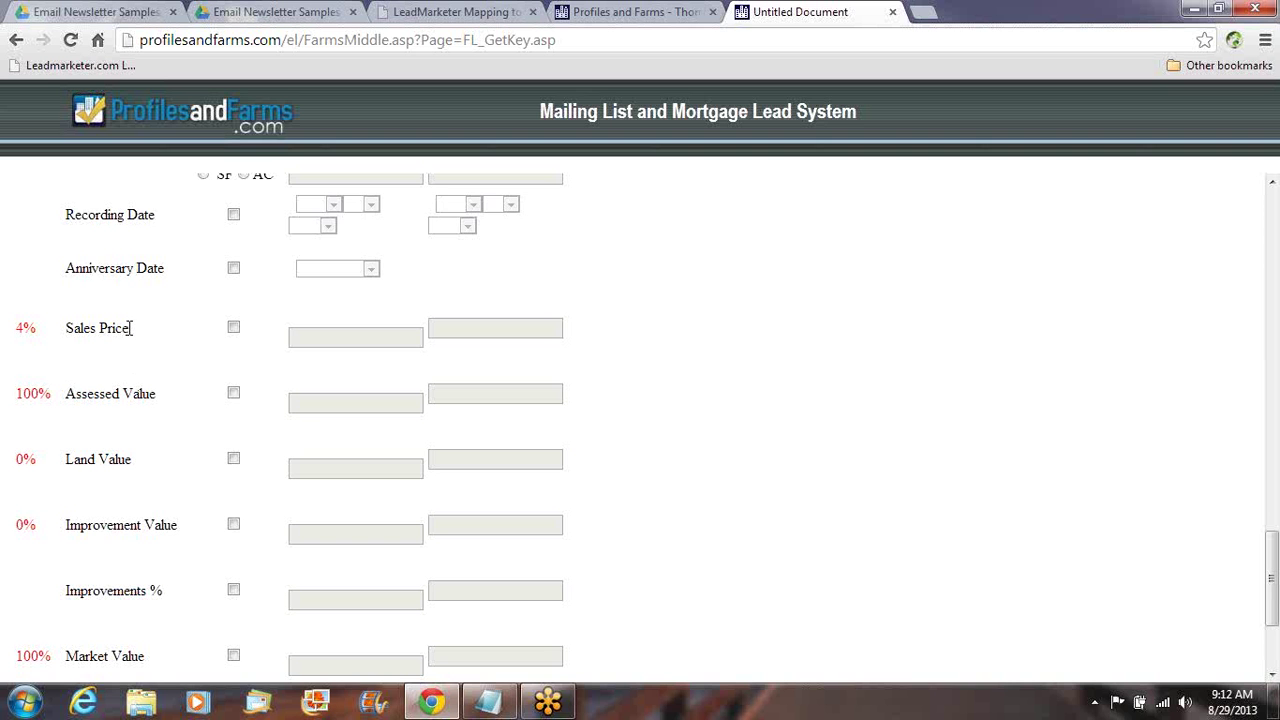
Step: Highlight the data coverage for sales price and assessed value, and continue to the search results without setting any limits
left_click_drag(128, 328, 14, 330)
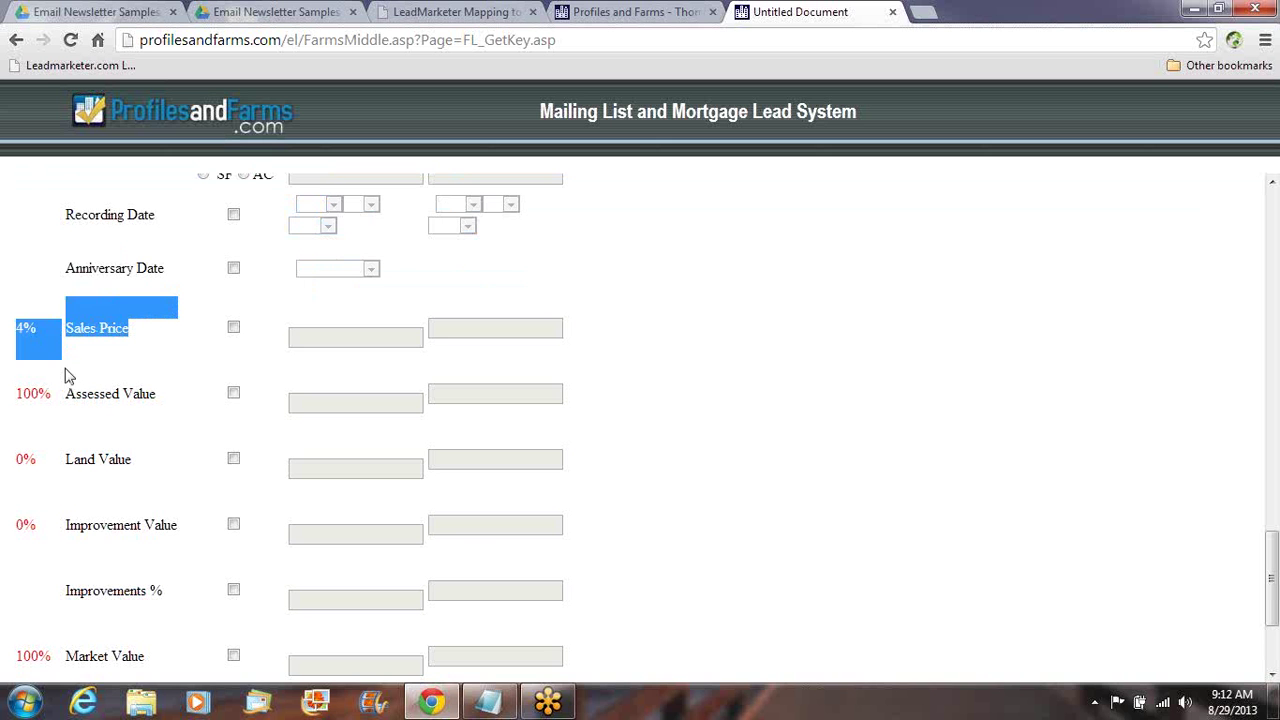
left_click_drag(157, 397, 18, 394)
left_click(150, 441)
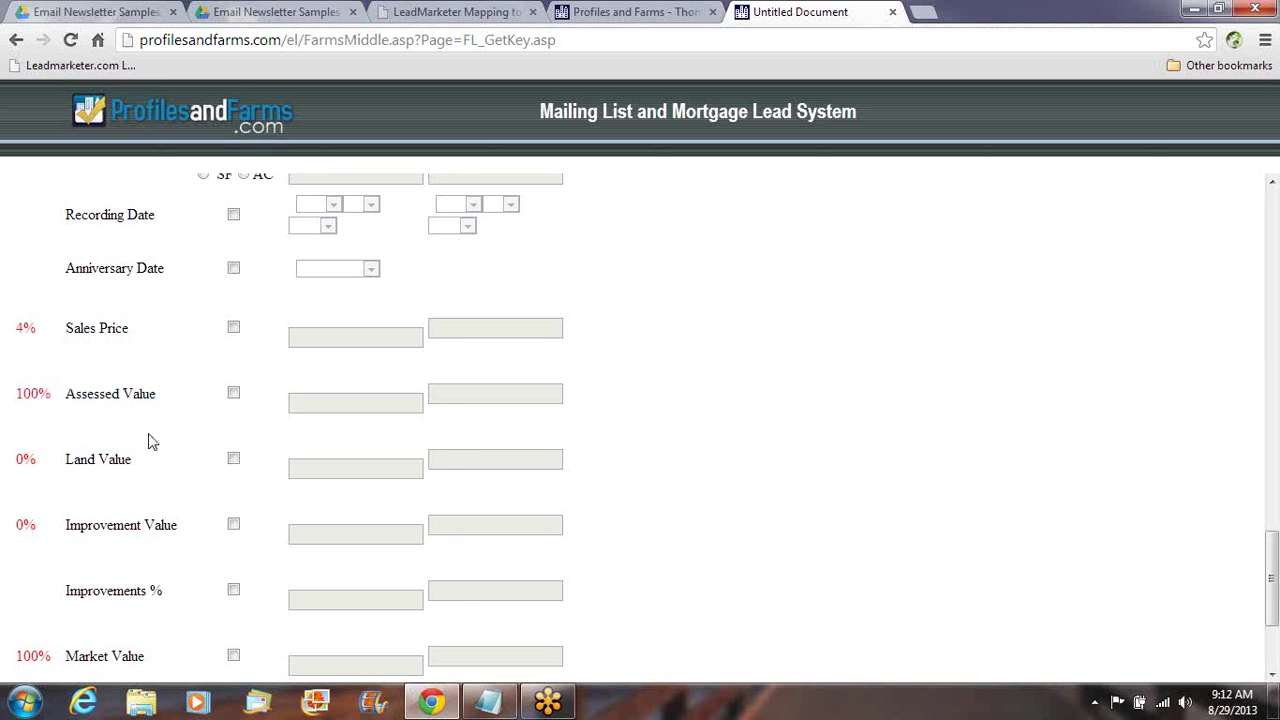
scroll(150, 441, "down", 3)
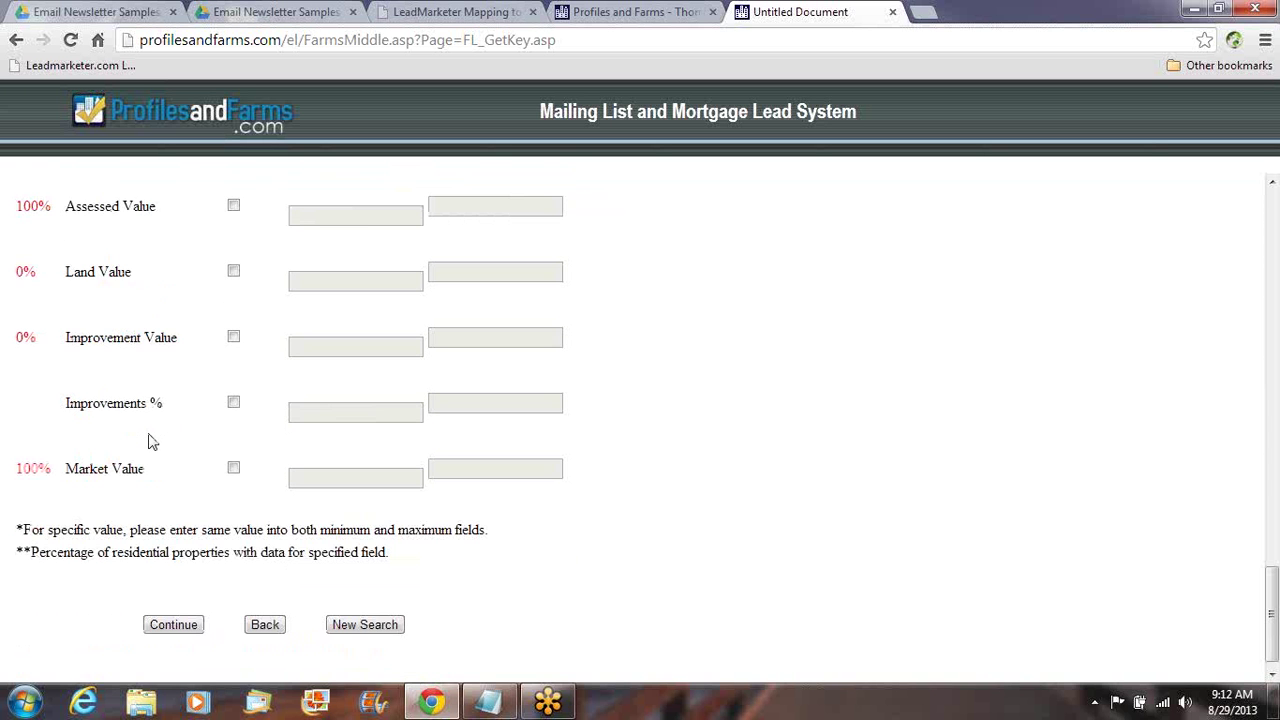
left_click(186, 628)
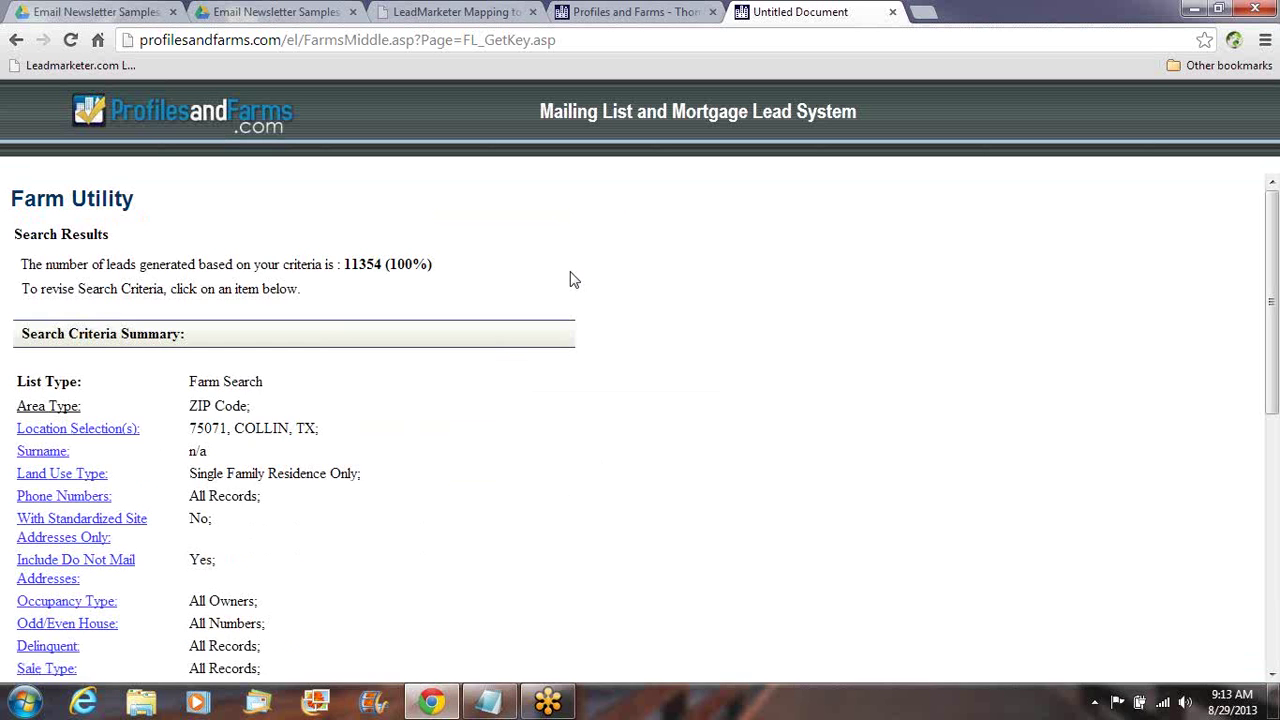
Step: Examine the farm search results, highlighting the number of leads and reviewing the criteria summary down to the criteria naming field
left_click_drag(339, 262, 381, 260)
scroll(380, 376, "down", 2)
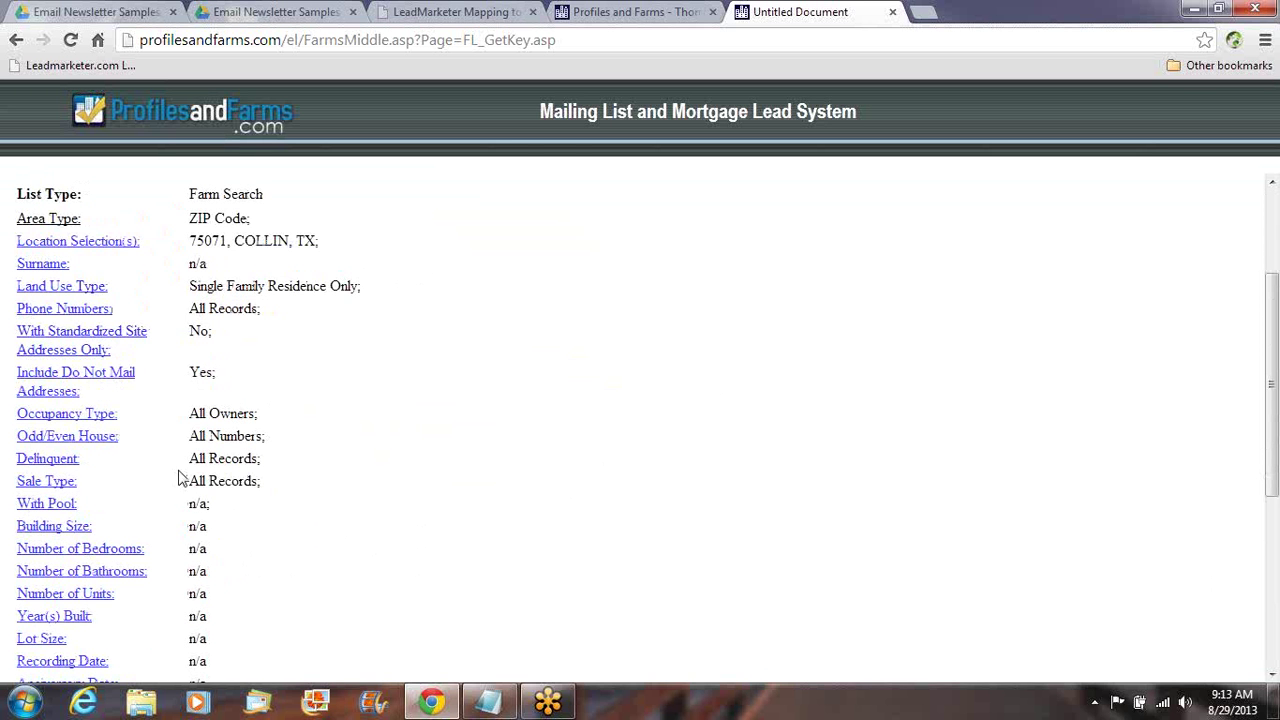
scroll(308, 533, "down", 4)
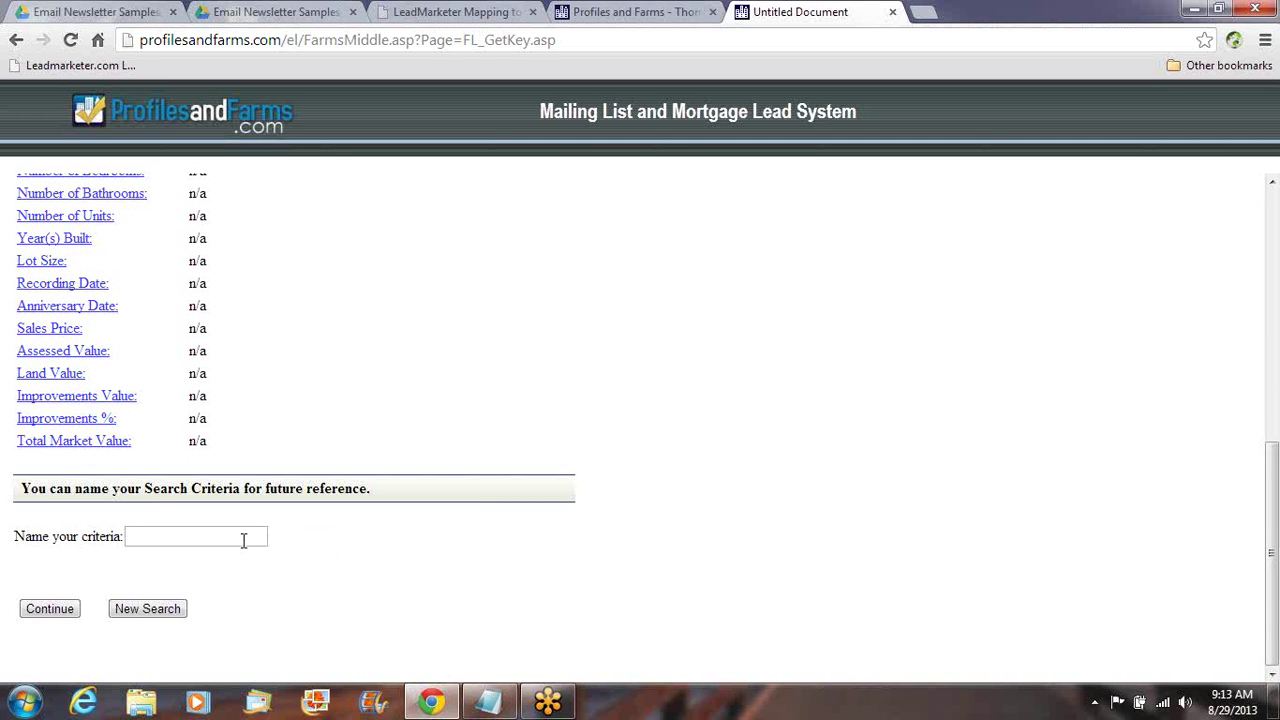
scroll(243, 540, "up", 6)
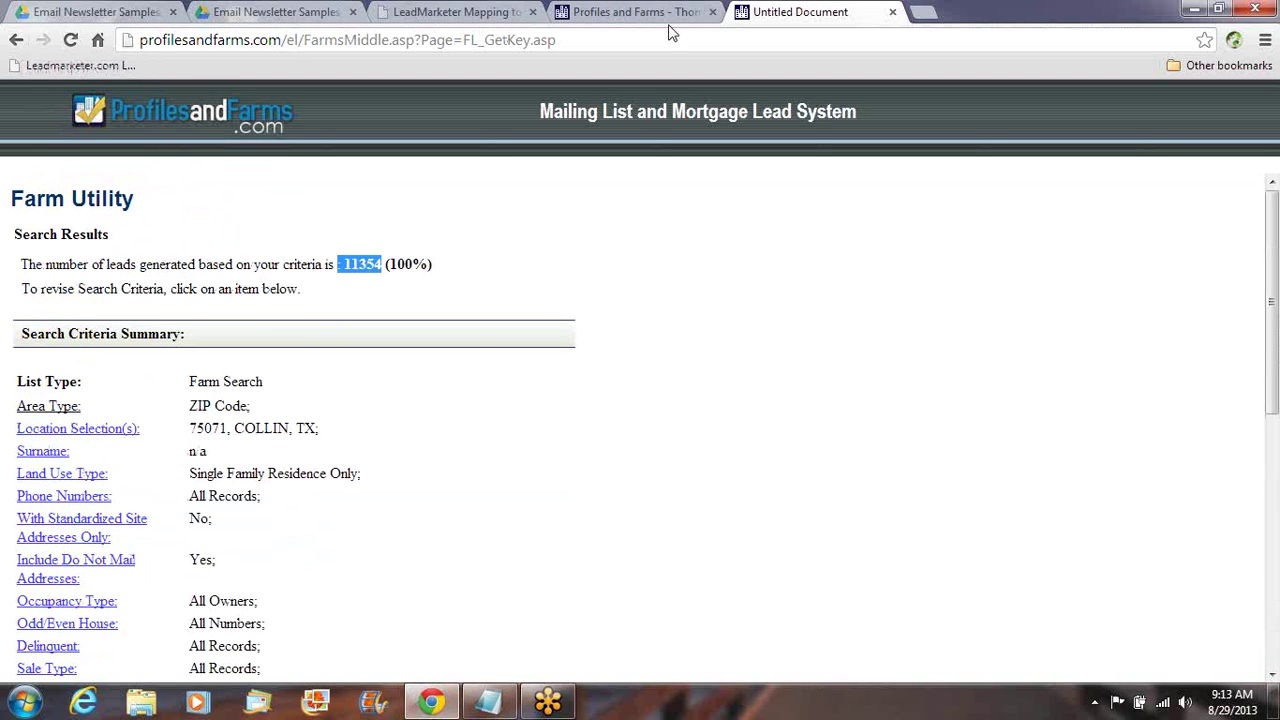
left_click(893, 12)
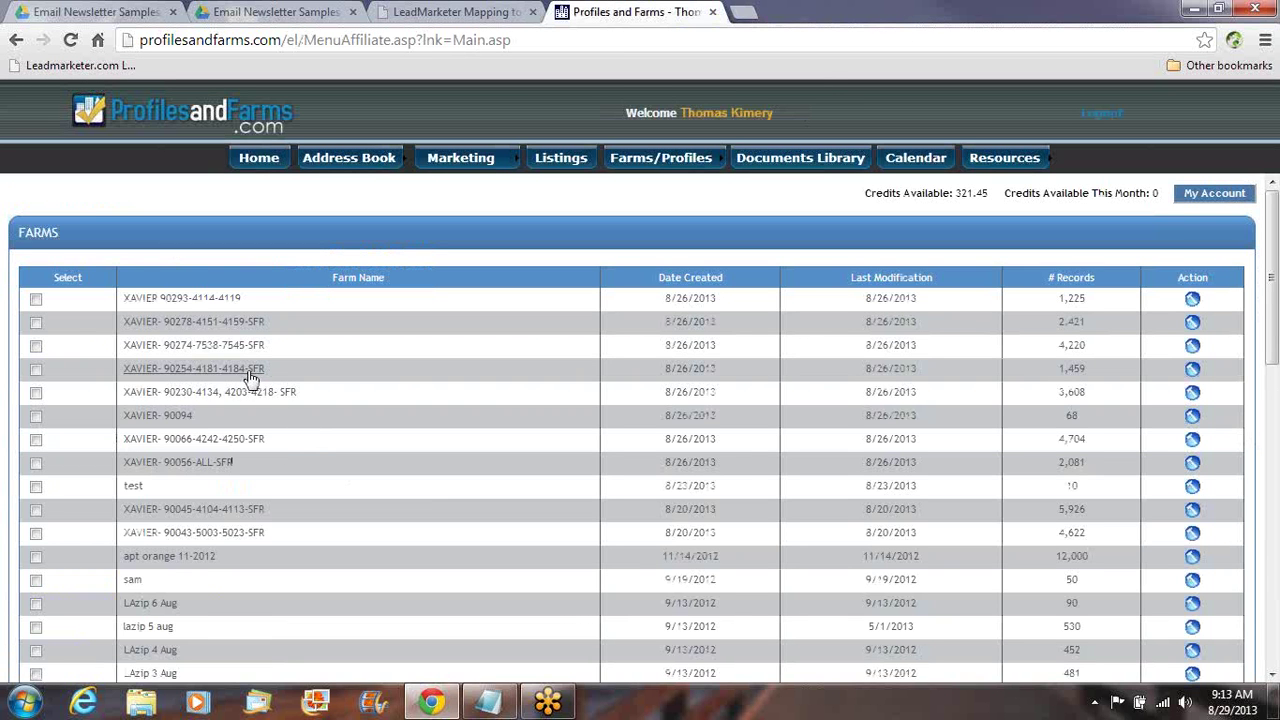
left_click(185, 298)
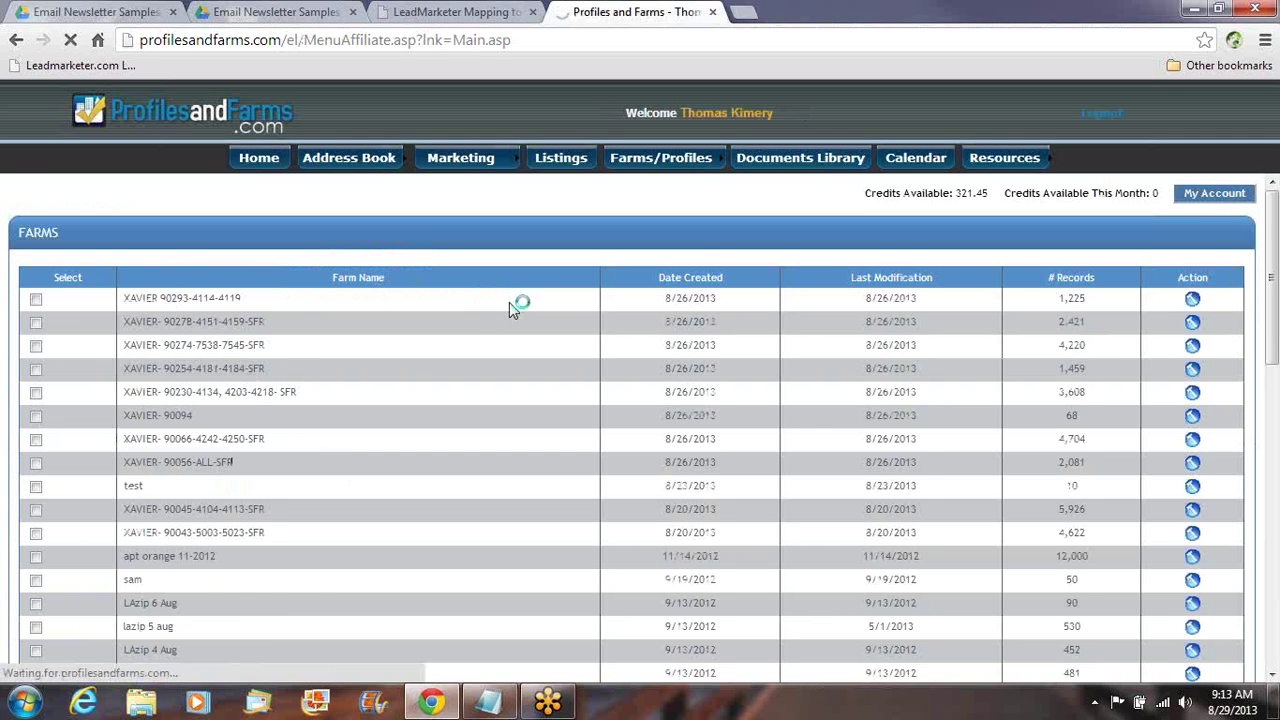
scroll(509, 302, "down", 5)
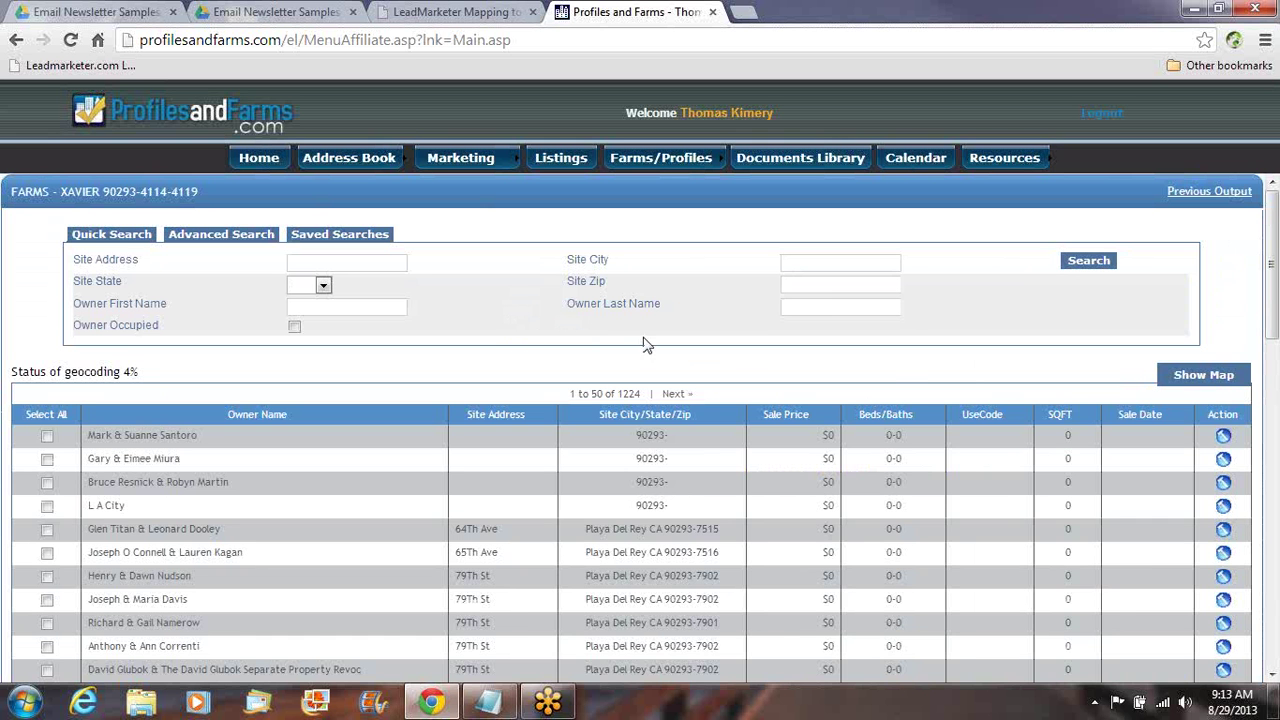
left_click(1206, 376)
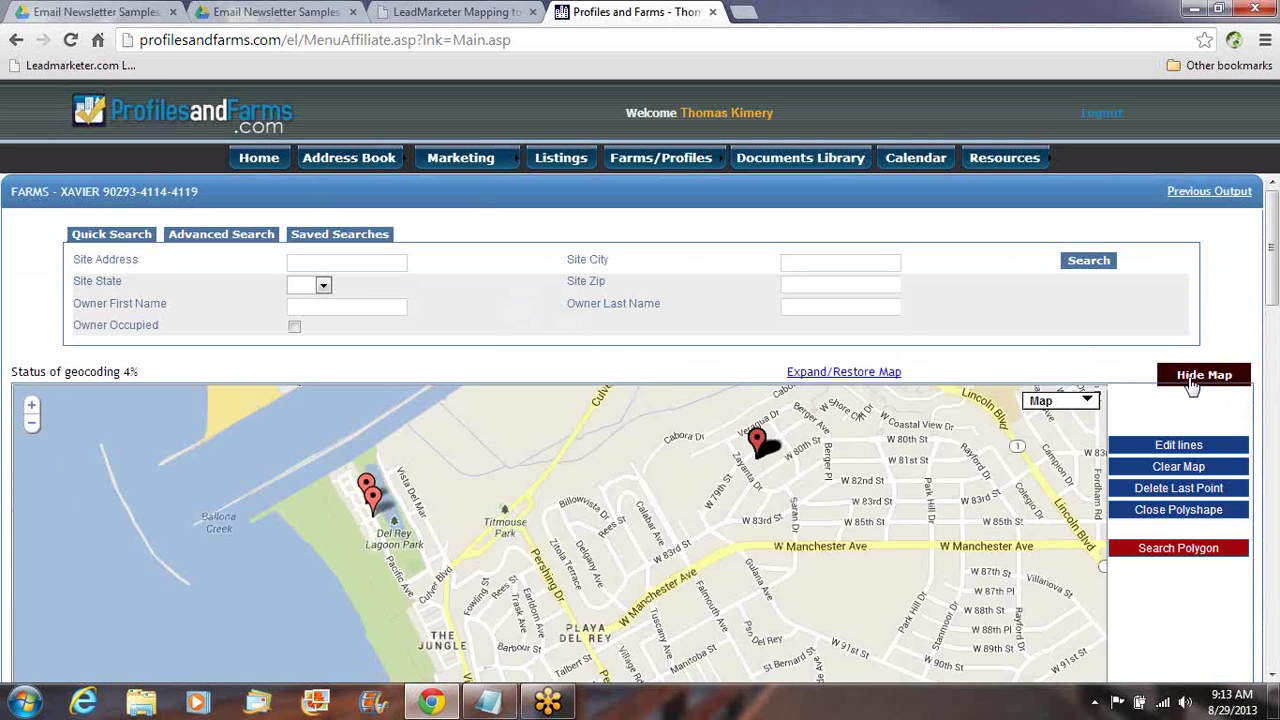
Step: Draw a closed five-point polygon around the two markers by Del Rey Lagoon Park and search the farm records inside it
left_click_drag(410, 491, 547, 541)
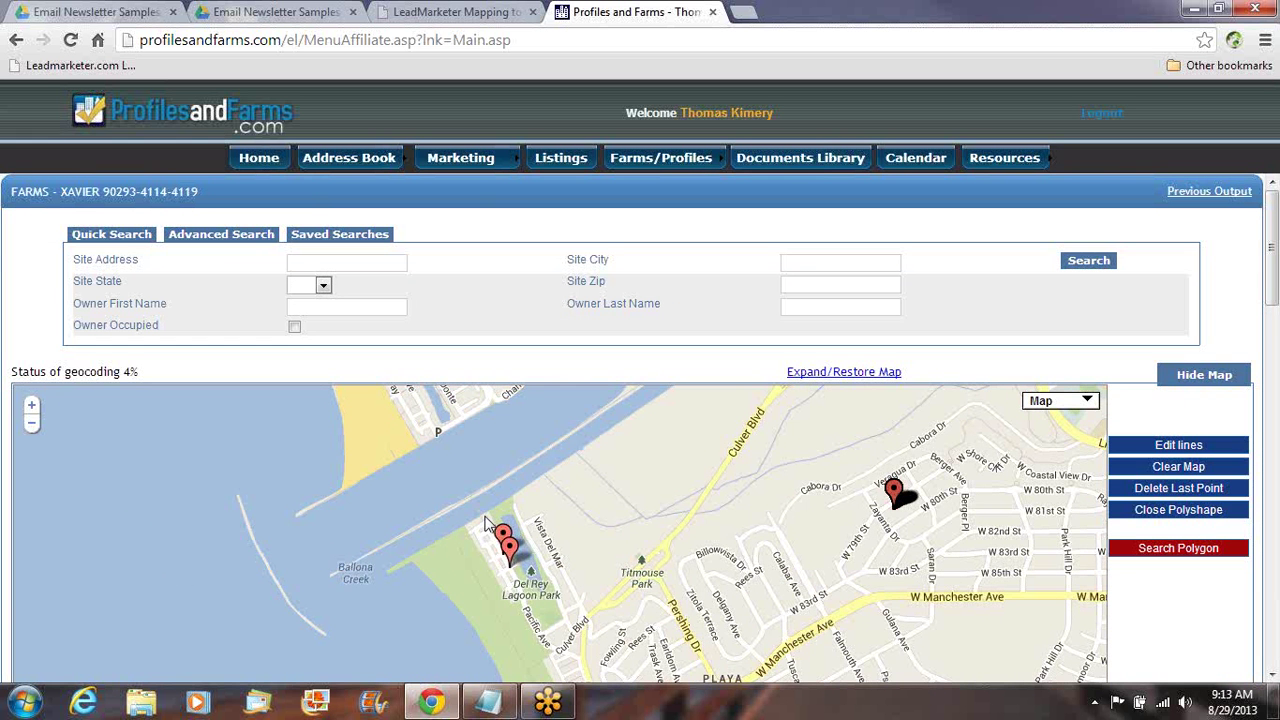
left_click_drag(636, 514, 650, 462)
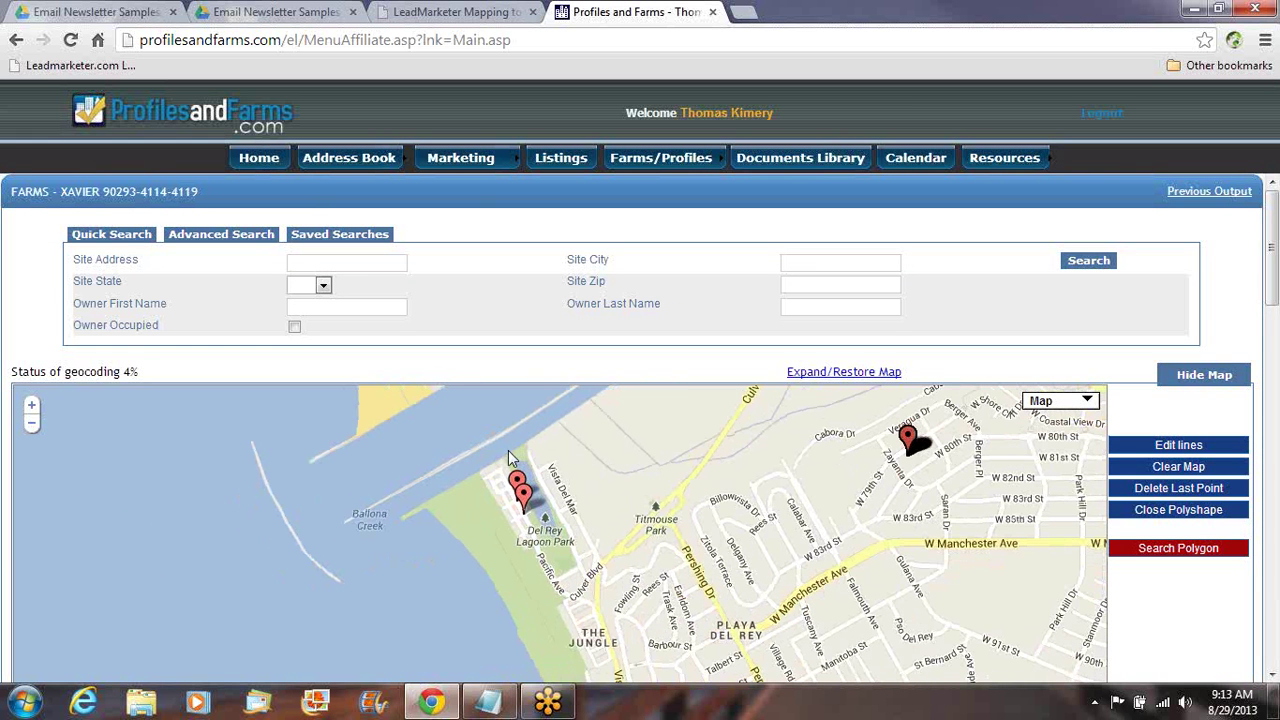
left_click(508, 450)
left_click(637, 491)
left_click(531, 565)
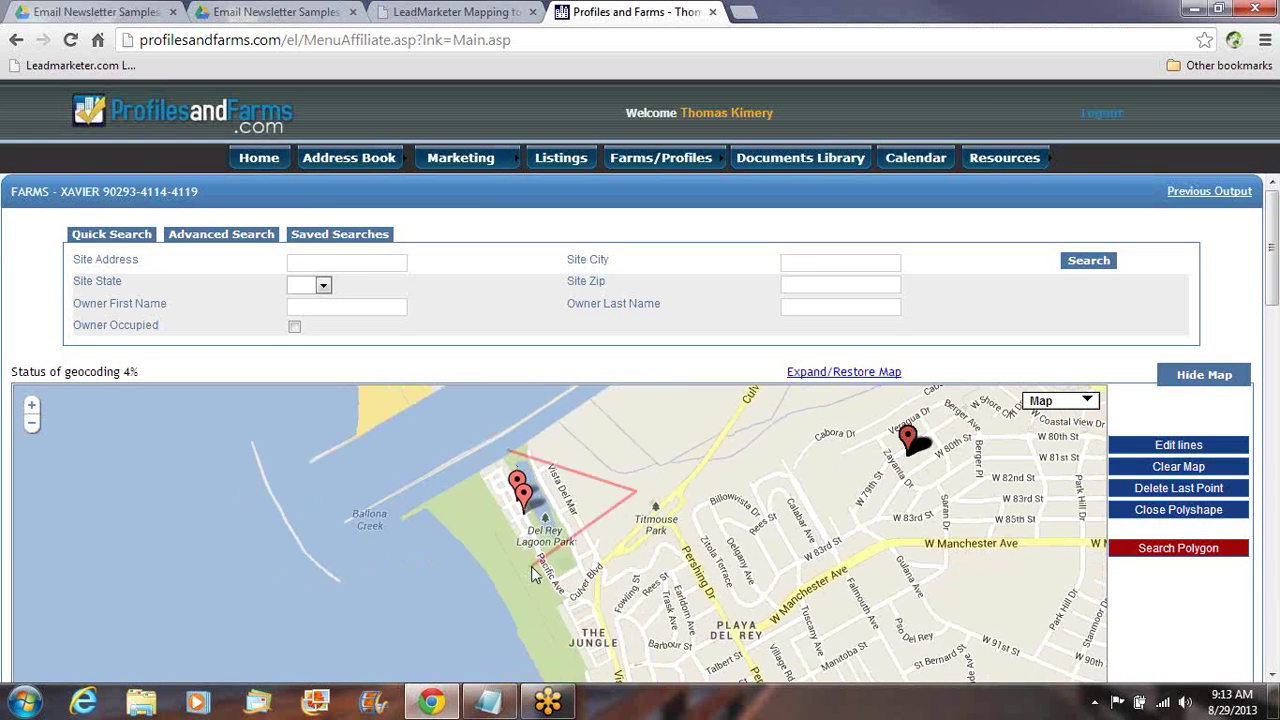
left_click(427, 536)
left_click(448, 465)
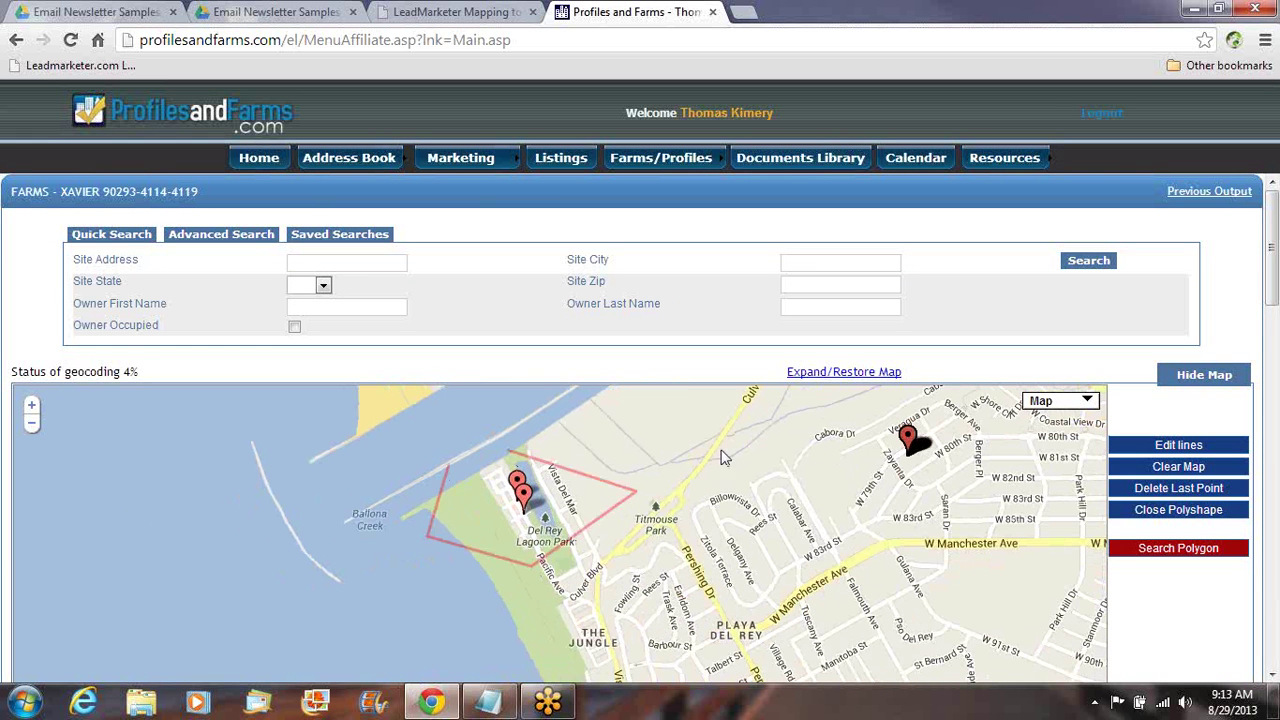
left_click(1178, 510)
left_click(1183, 550)
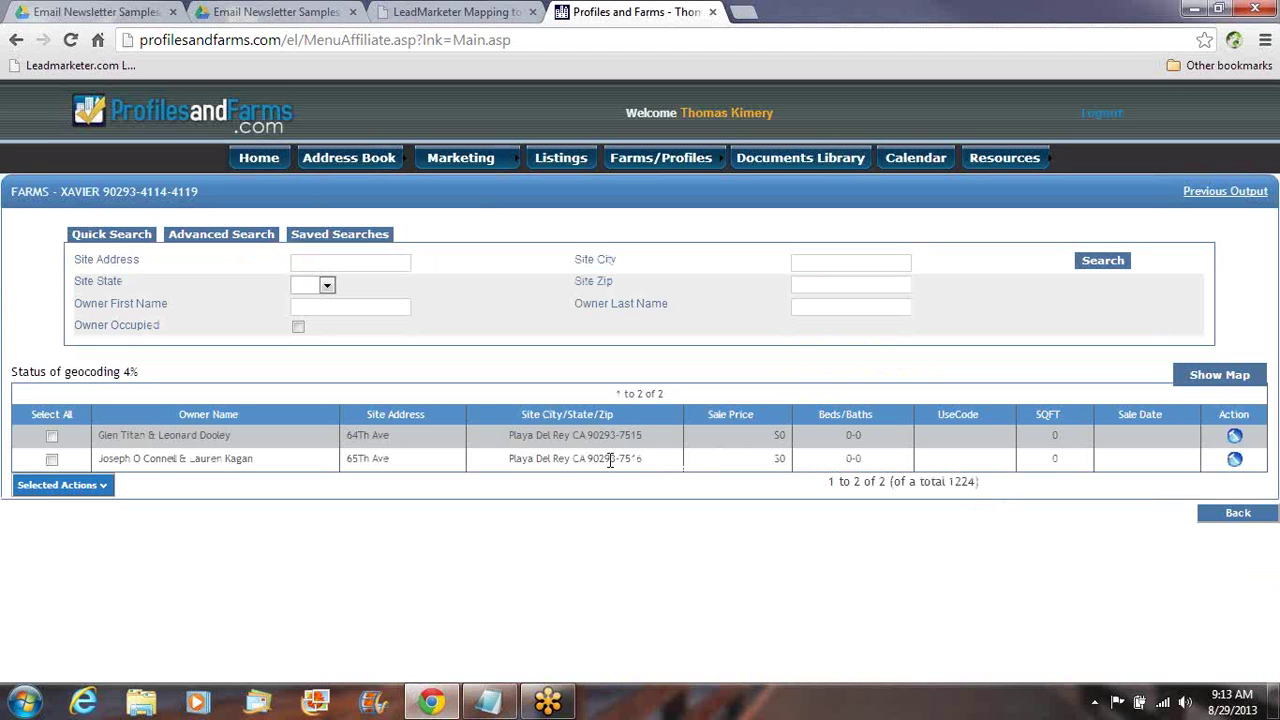
Step: Review the bulk actions for the farm records, including database fixes and the export and print options for all records
left_click(57, 486)
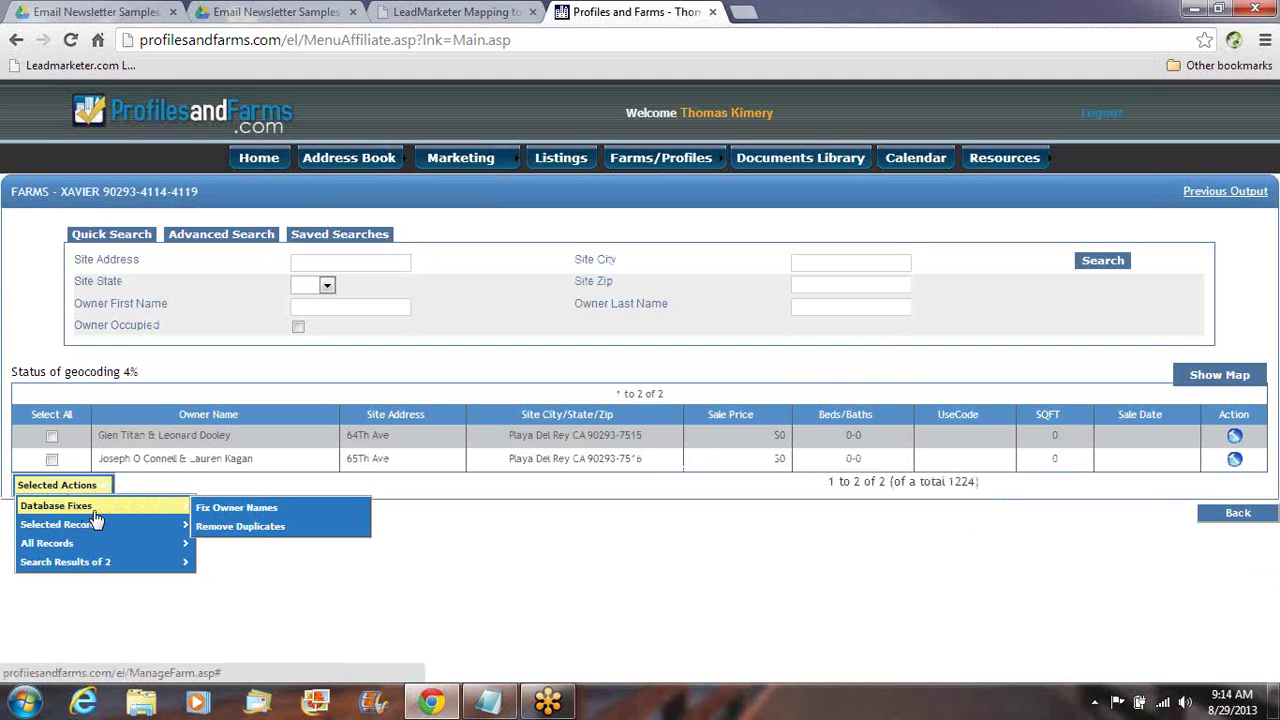
mouse_move(130, 533)
mouse_move(224, 548)
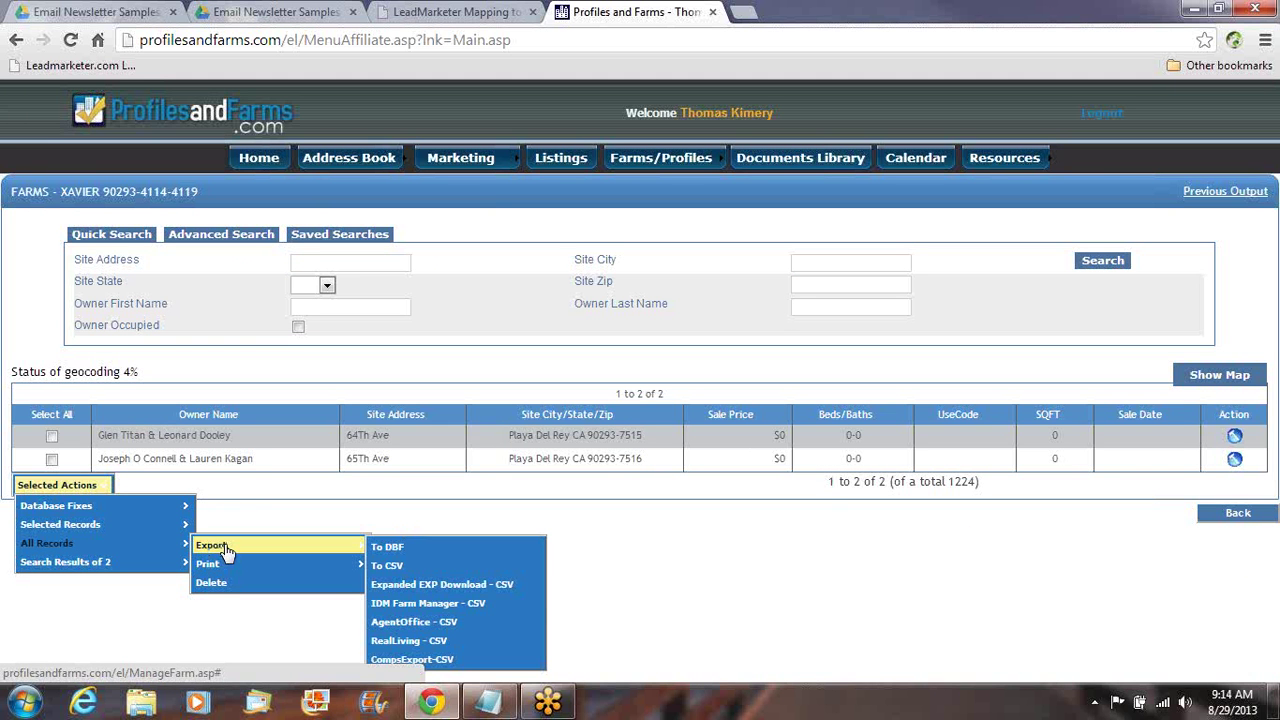
mouse_move(296, 563)
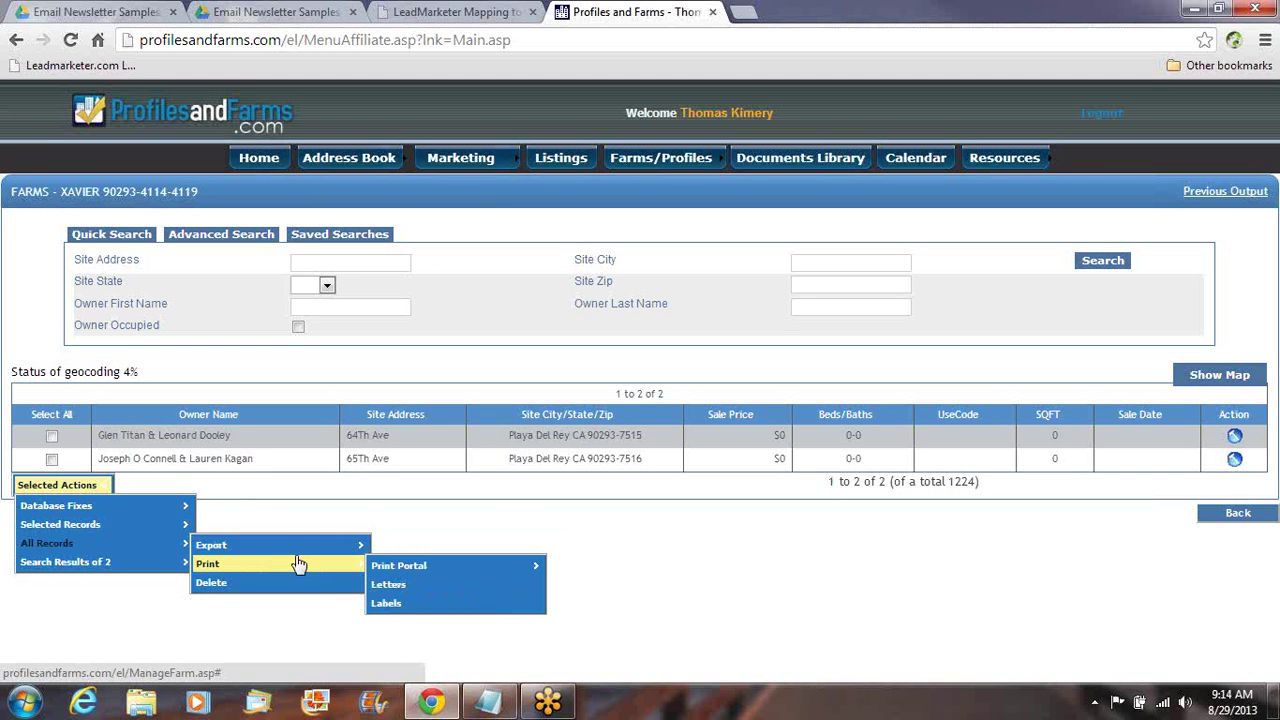
mouse_move(397, 568)
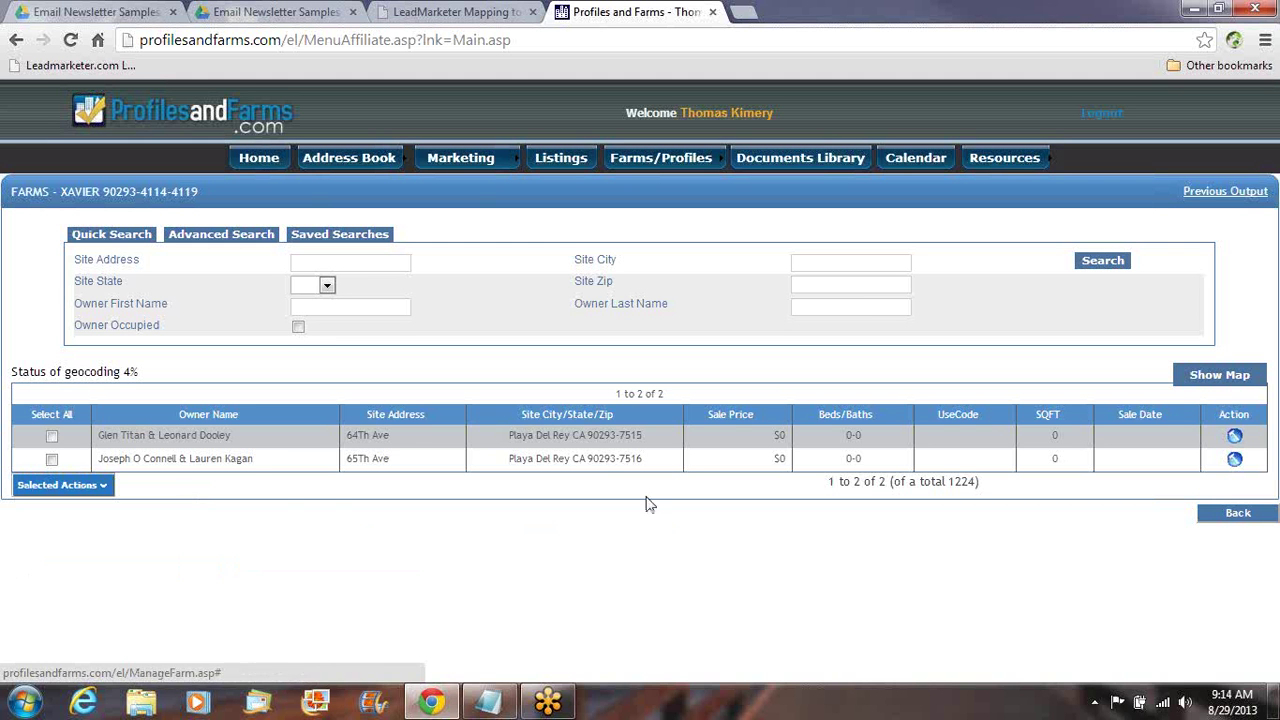
Step: Start a merge letter for the 64Th Ave record and preview one Free Home Eval Letter FREEMARKET2 TEAM
left_click(1234, 435)
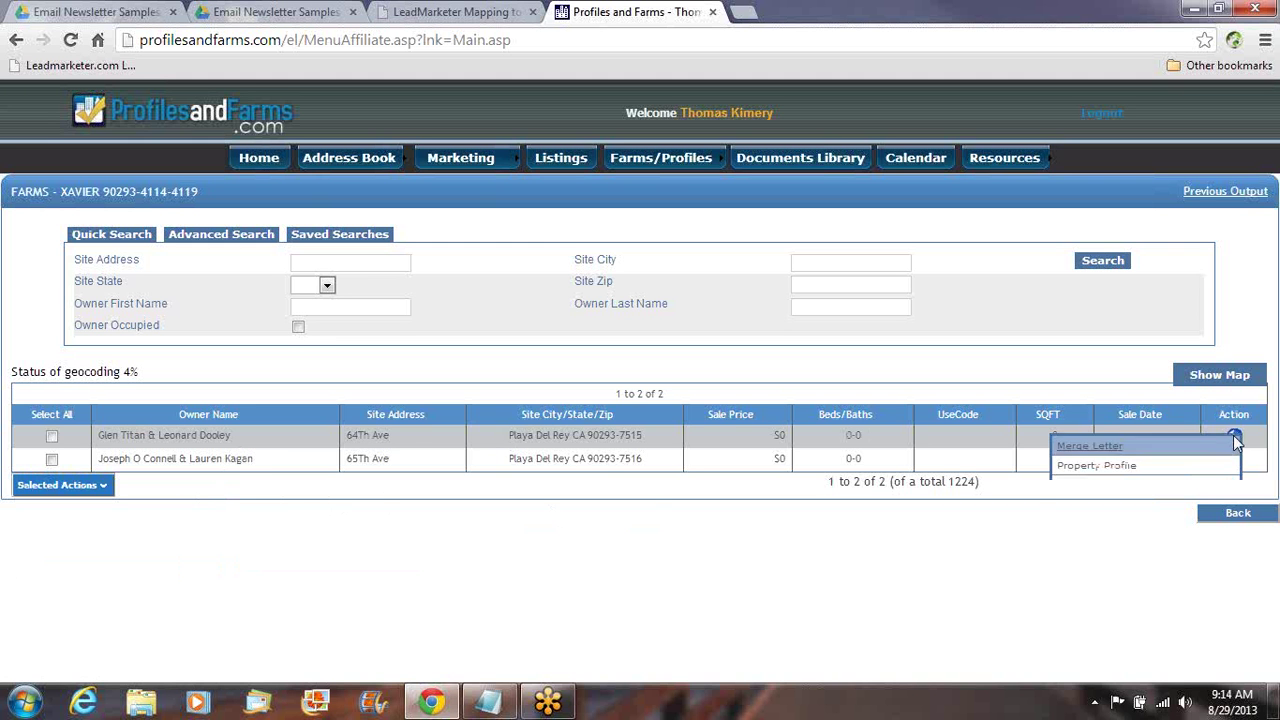
left_click(1094, 447)
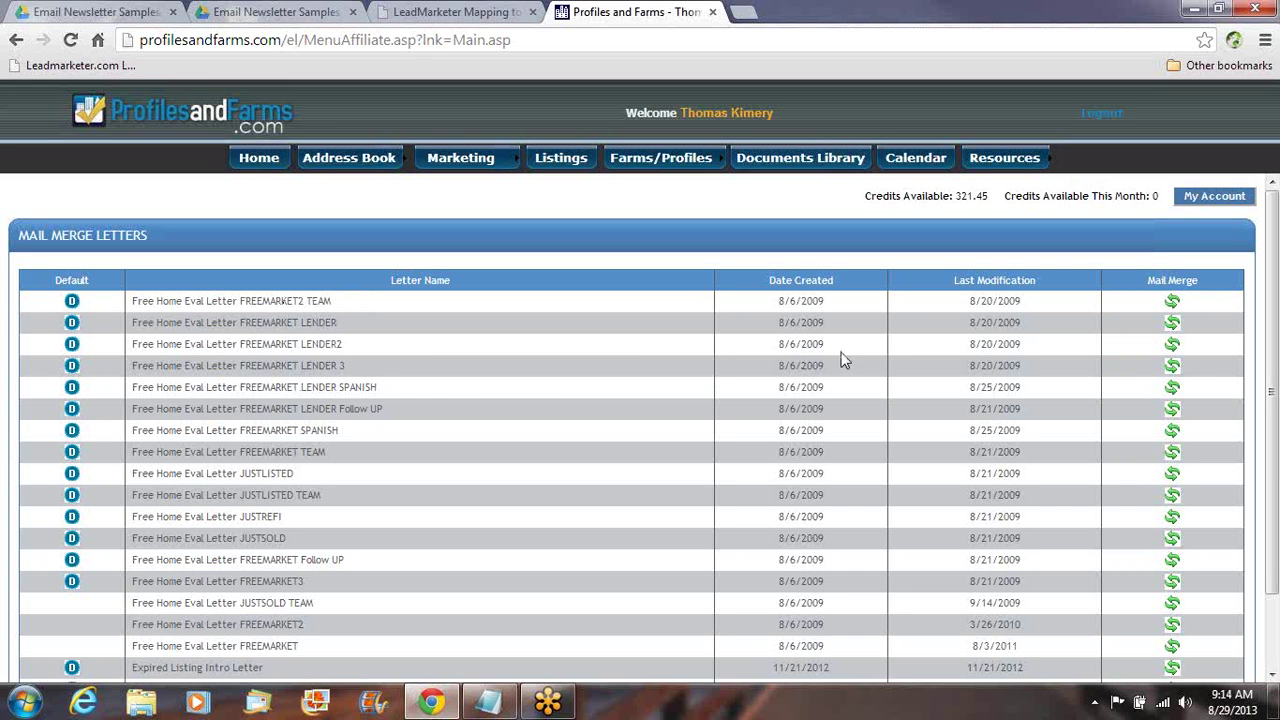
left_click(1172, 301)
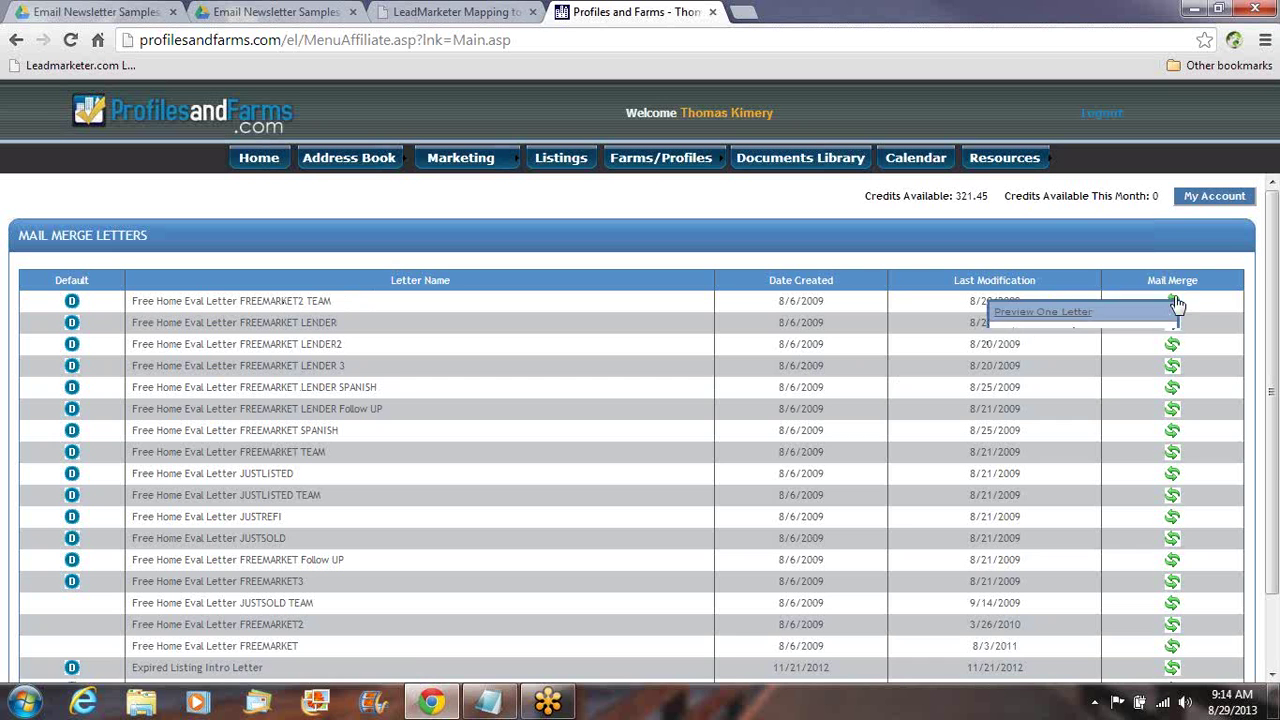
mouse_move(1172, 304)
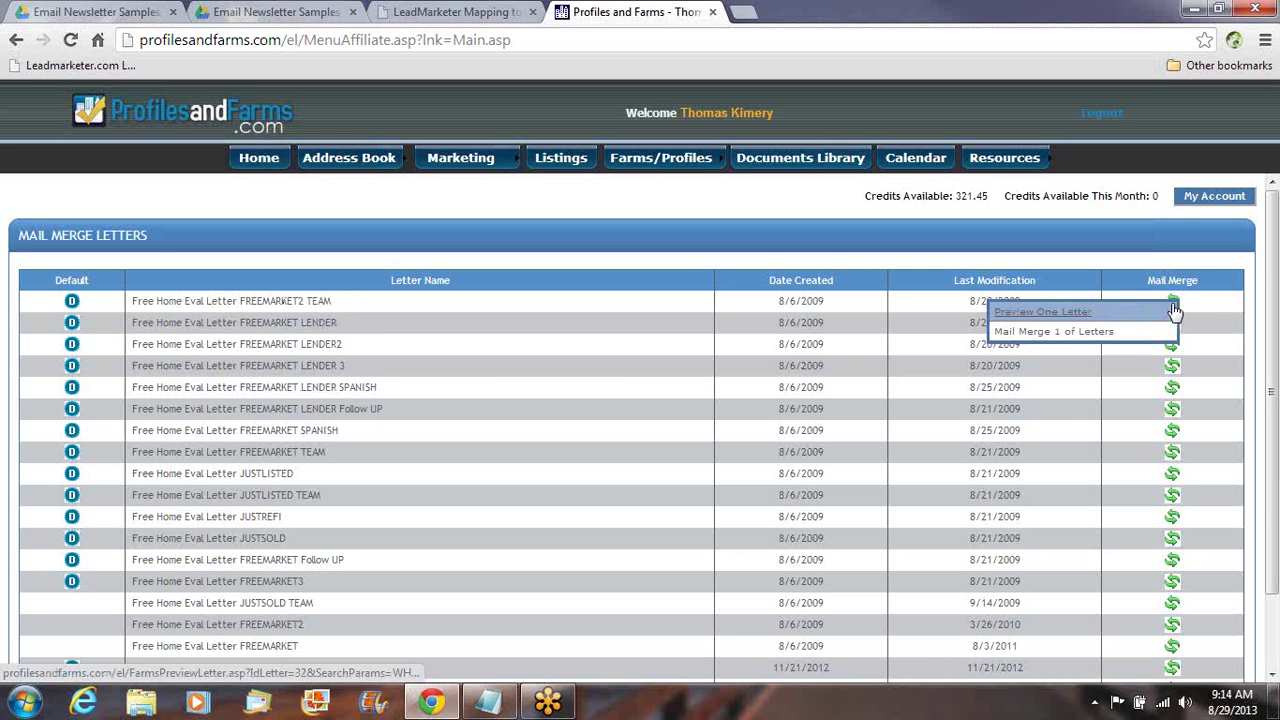
left_click(1066, 314)
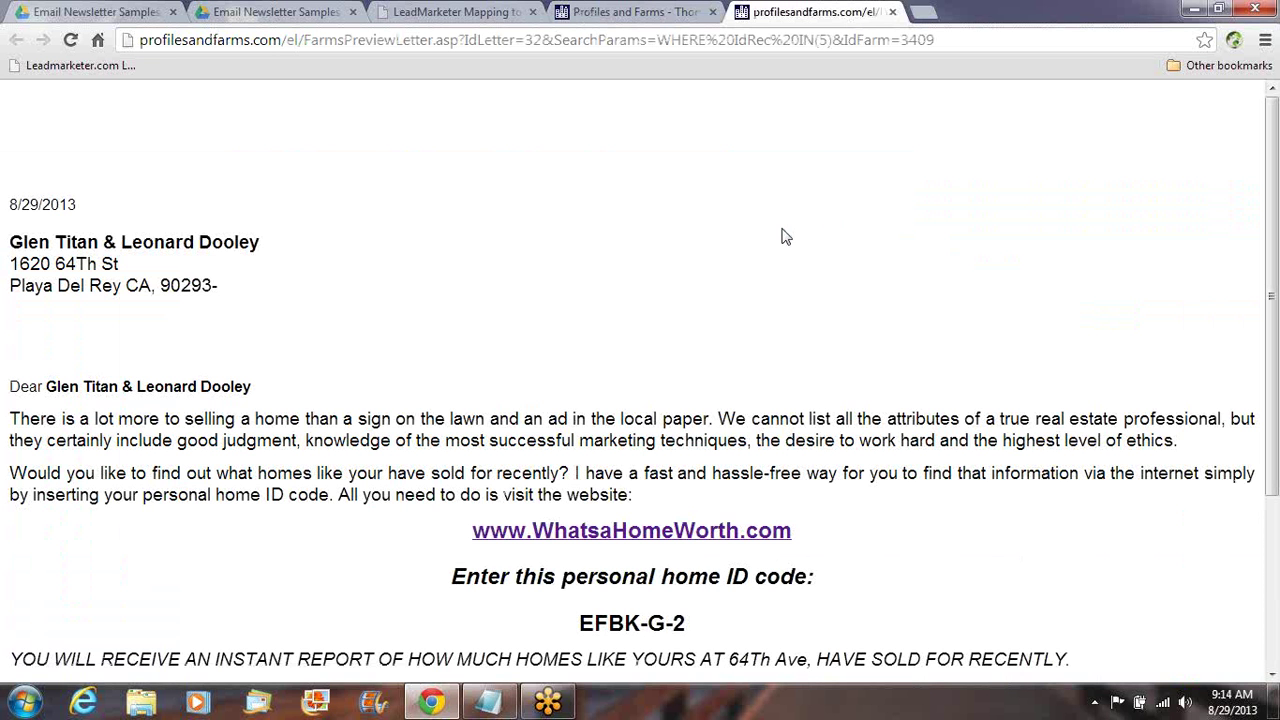
Step: Examine the merged letter, highlighting the personal home ID code and the recipient's name and mailing address
scroll(785, 237, "down", 2)
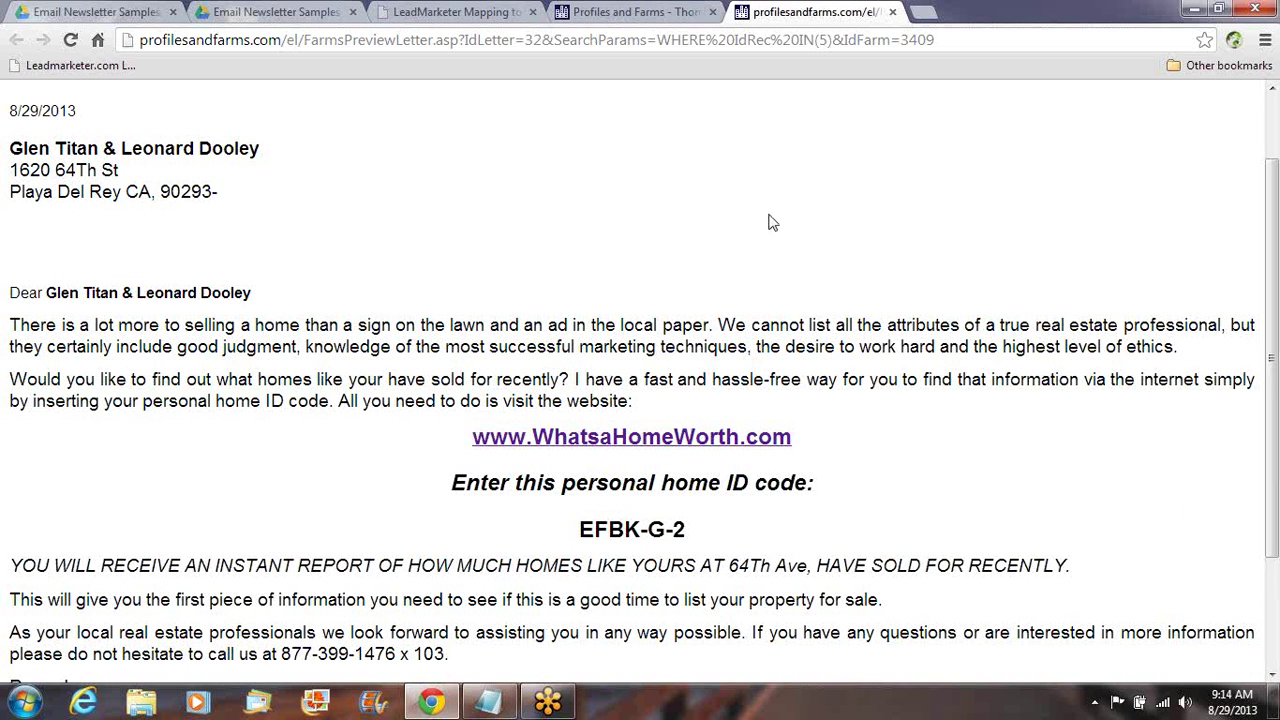
left_click_drag(698, 531, 575, 530)
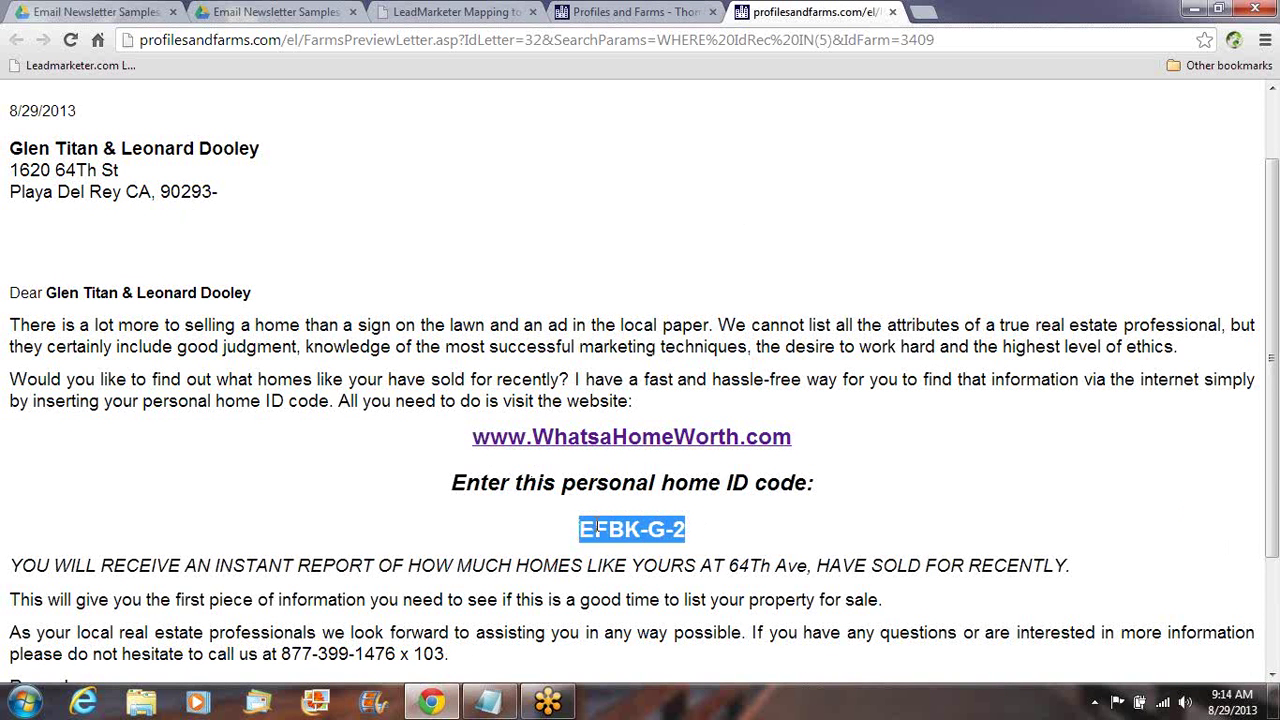
left_click(225, 192)
left_click_drag(225, 192, 7, 160)
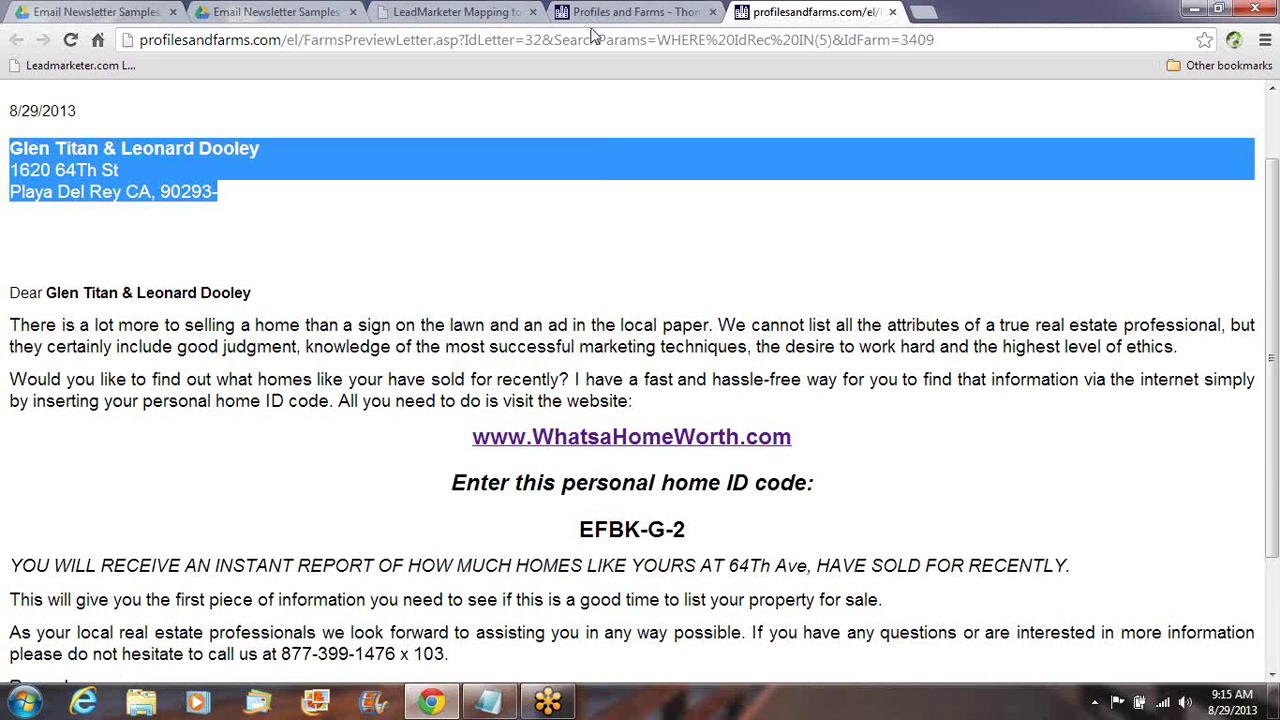
Step: Switch to the Email Newsletter Samples folder in Google Drive, close the East Bay Post preview, and open the sample property profile PDF
left_click(275, 12)
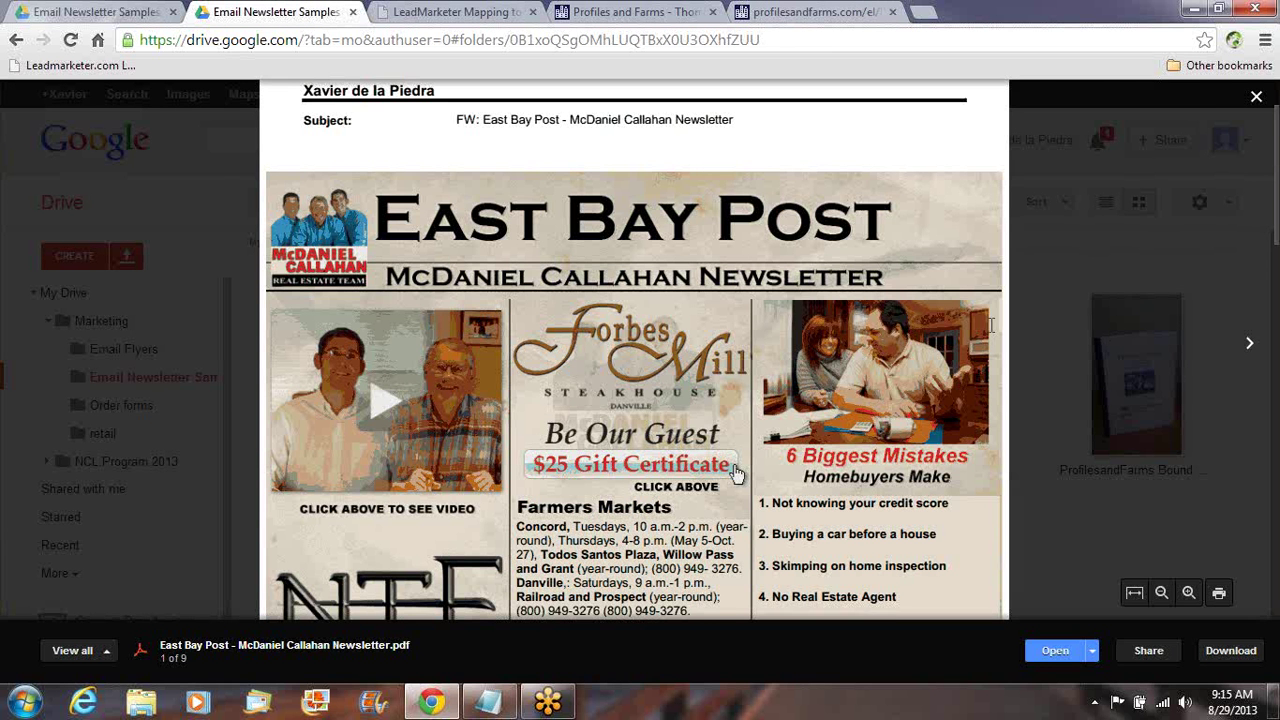
left_click(1256, 98)
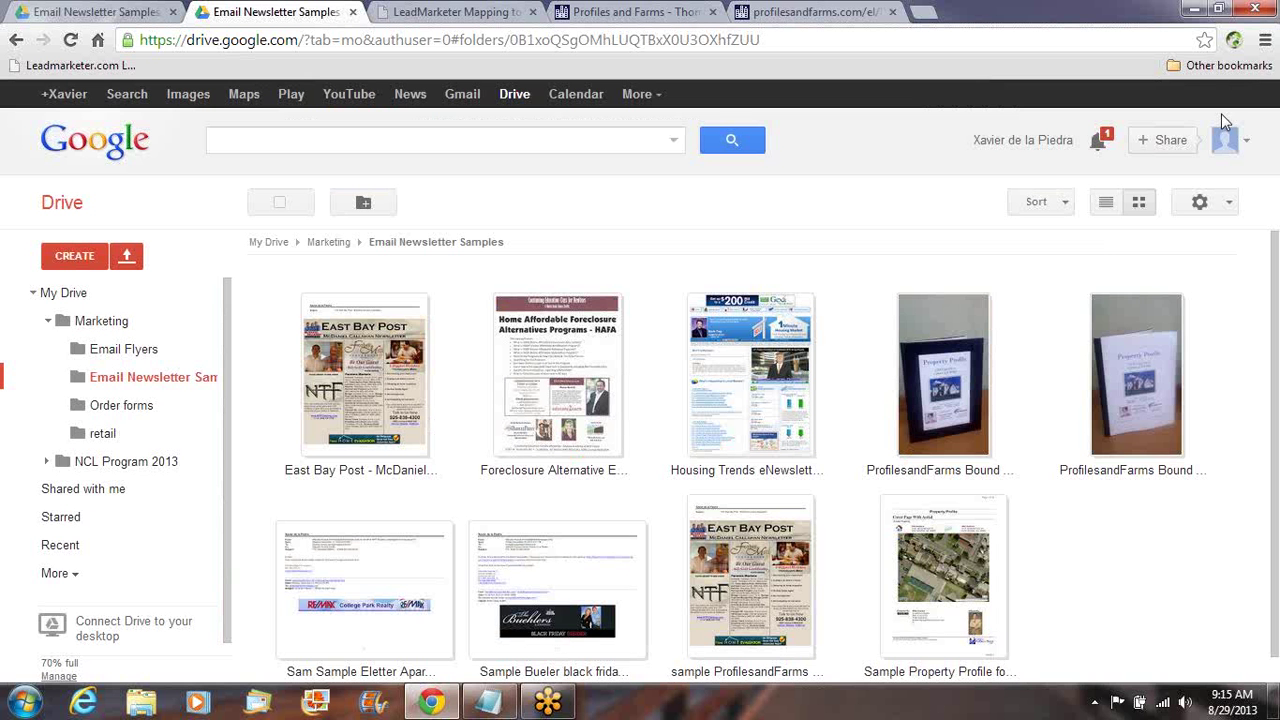
left_click(965, 585)
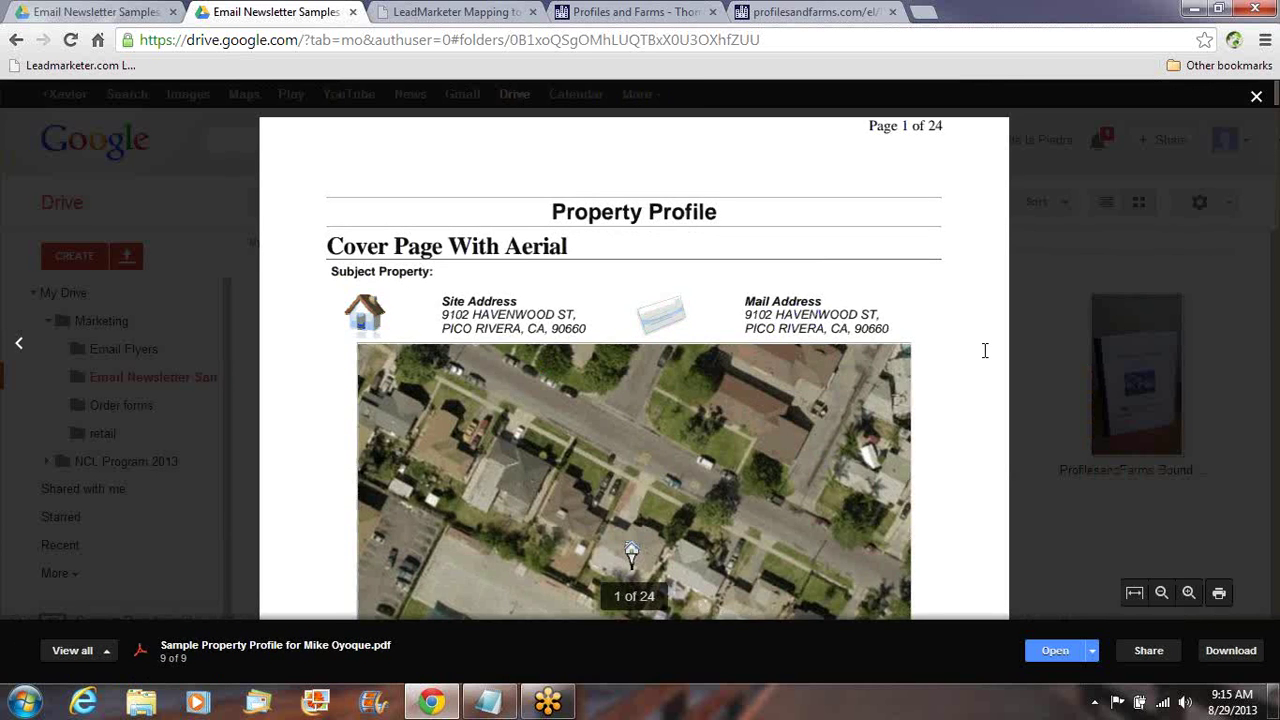
Step: Examine the sample property profile's cover page, property overview and prior transfer history
scroll(985, 350, "down", 3)
scroll(985, 350, "down", 2)
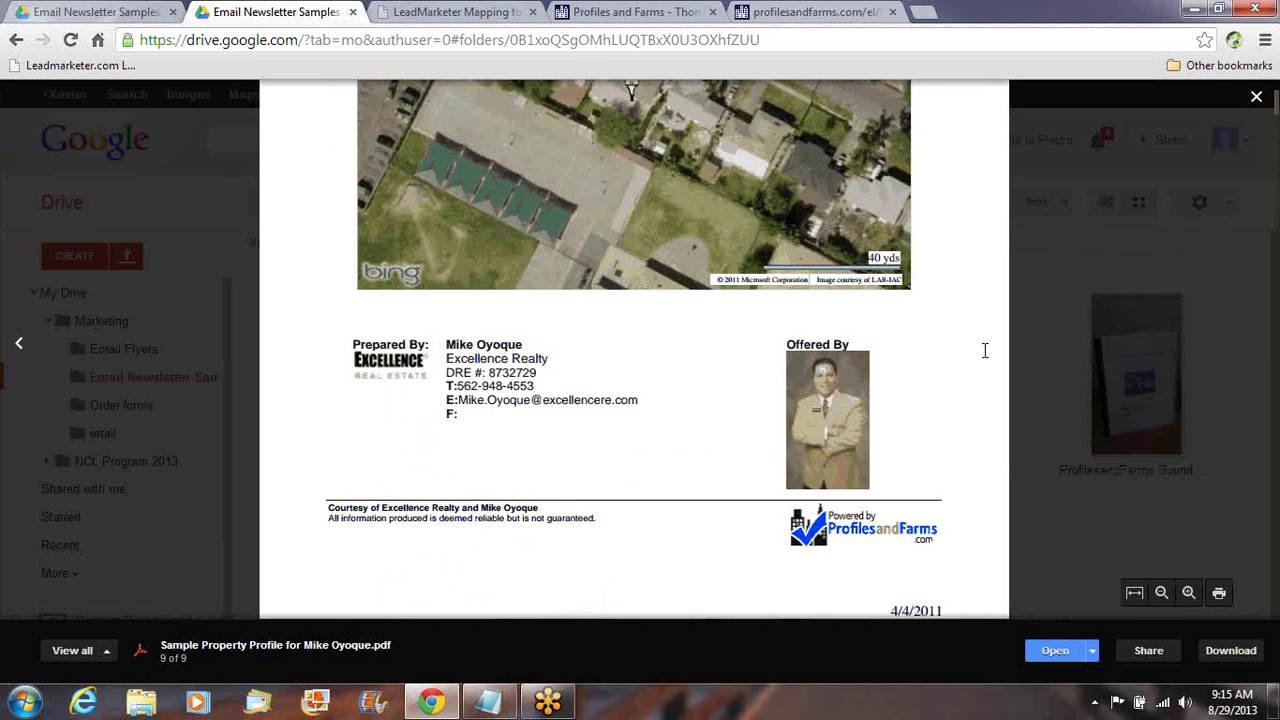
scroll(985, 350, "down", 2)
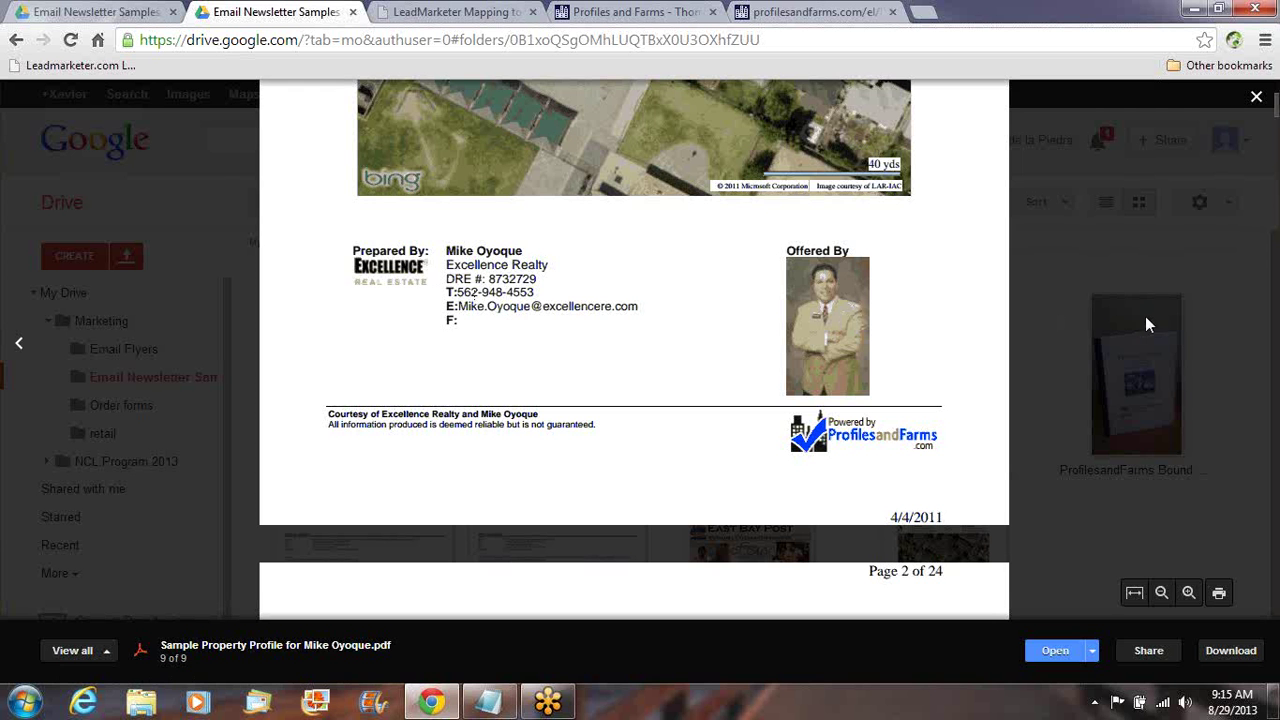
scroll(948, 326, "down", 5)
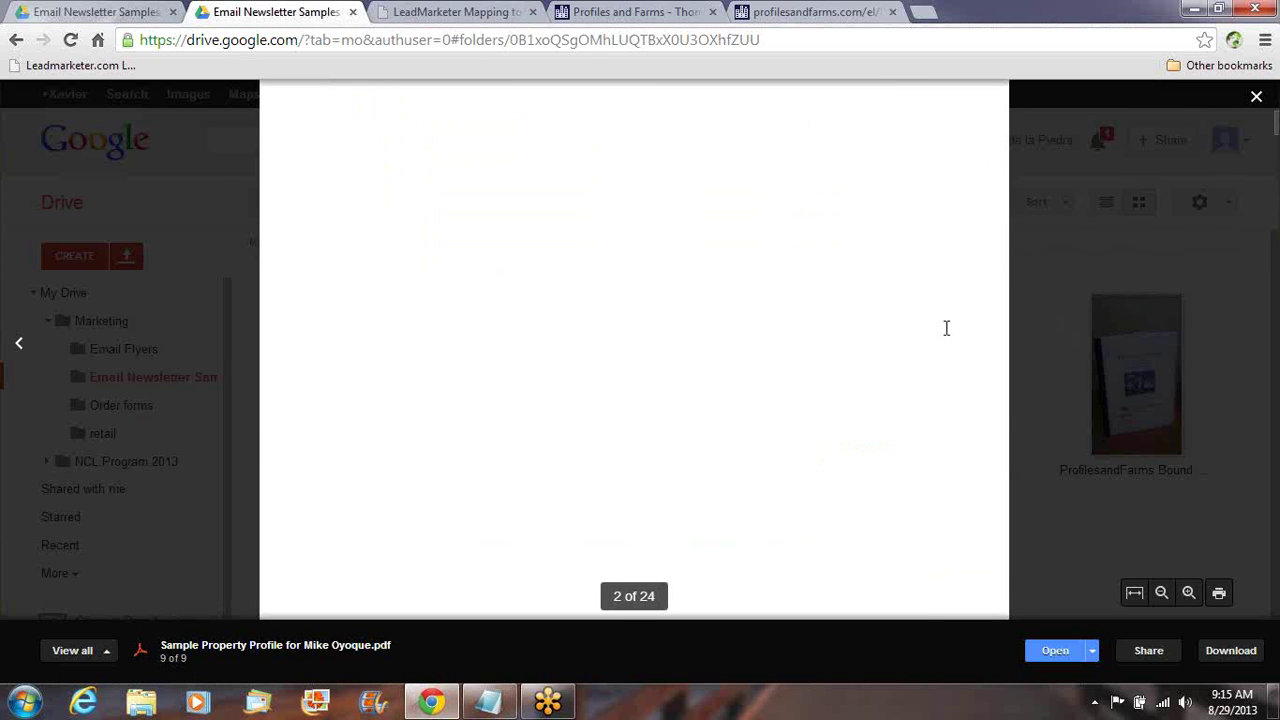
scroll(946, 328, "down", 10)
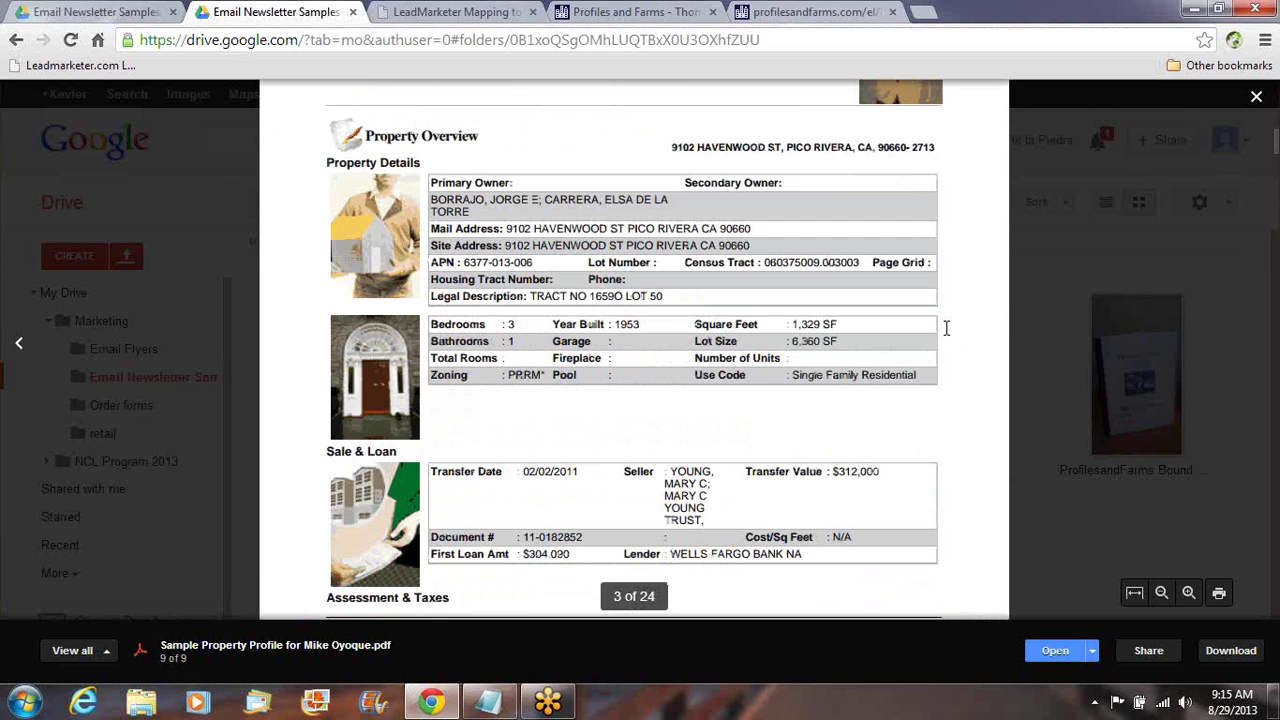
scroll(946, 328, "down", 10)
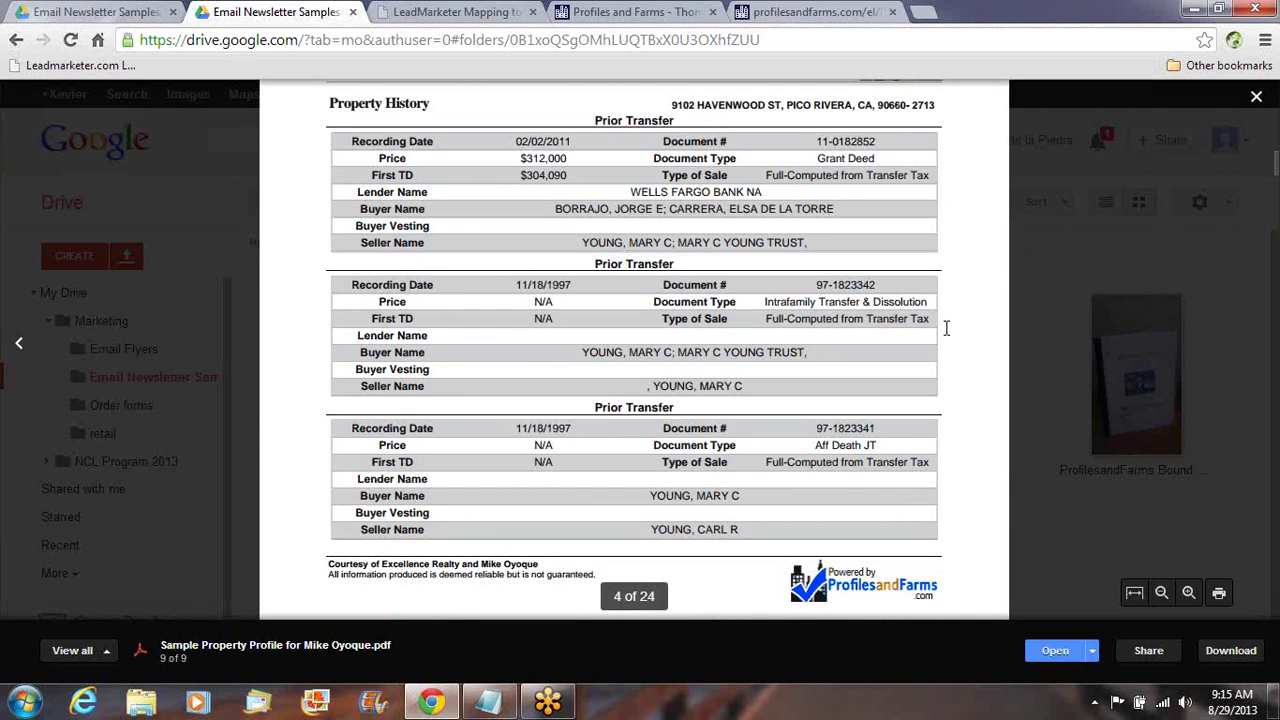
Step: Examine the profile's comparable sales map, individual comparable records and comparables summary
scroll(946, 328, "down", 10)
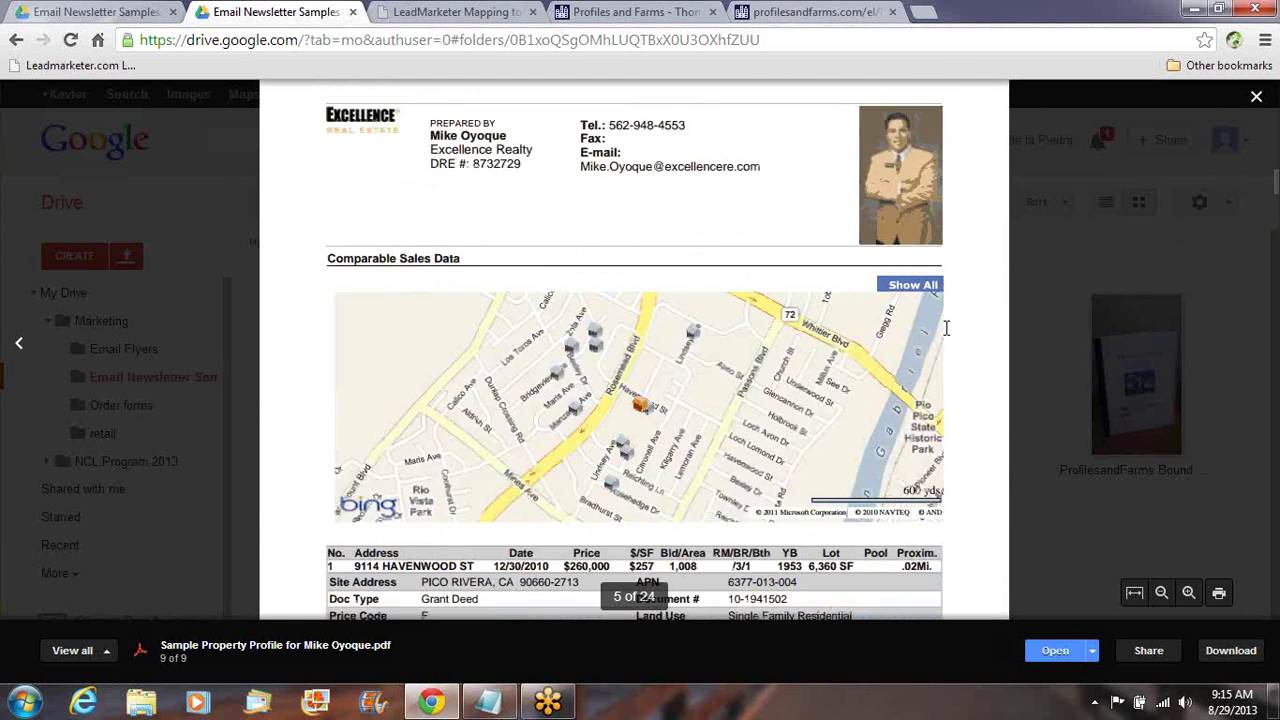
scroll(946, 328, "down", 6)
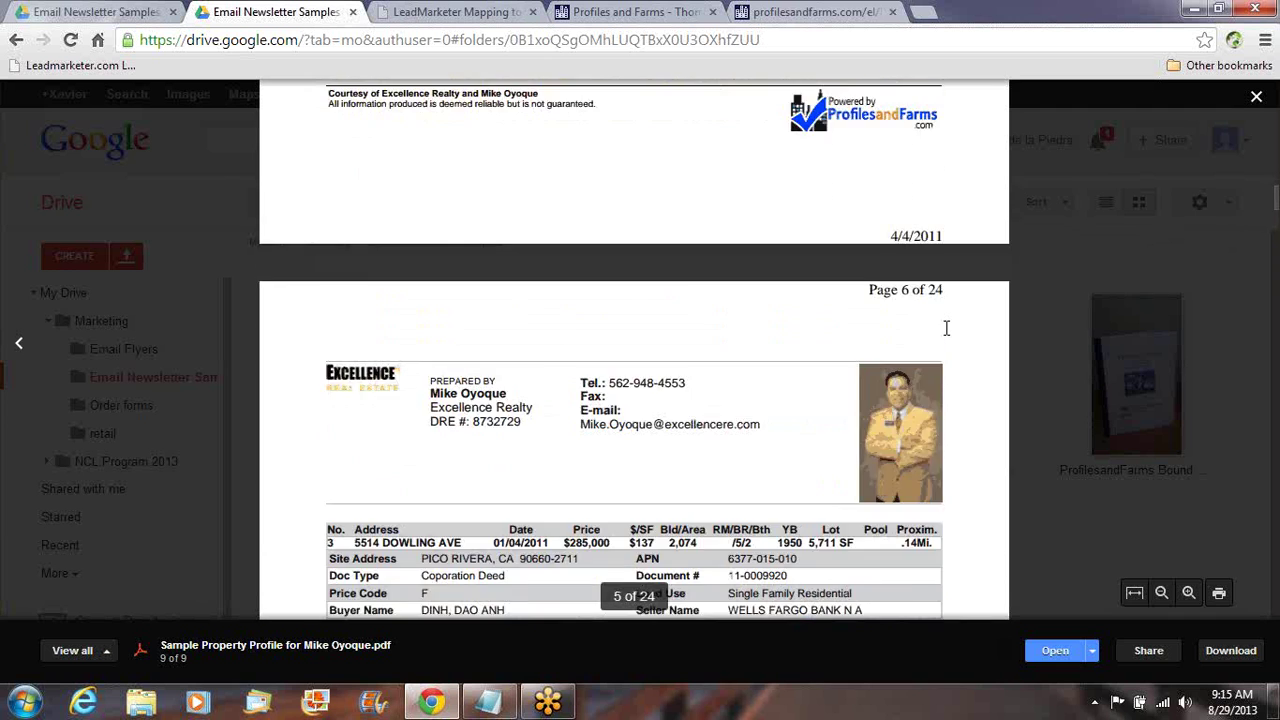
scroll(946, 328, "down", 12)
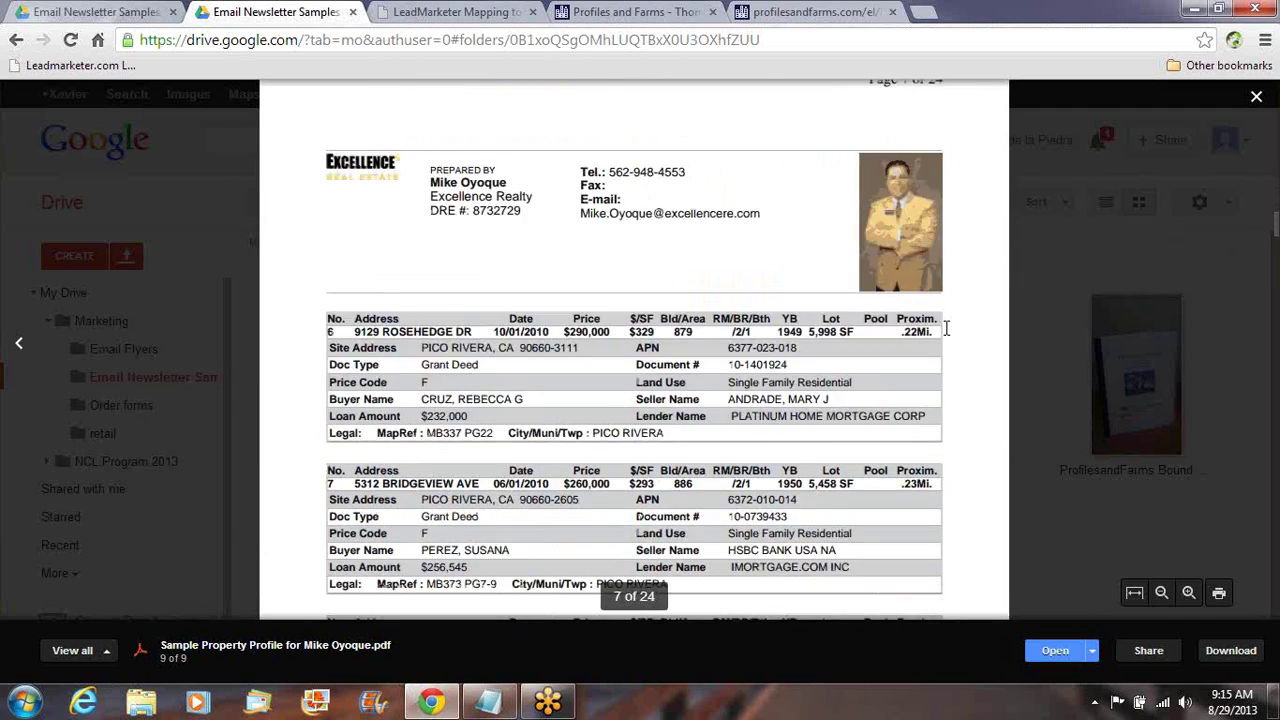
scroll(946, 328, "down", 15)
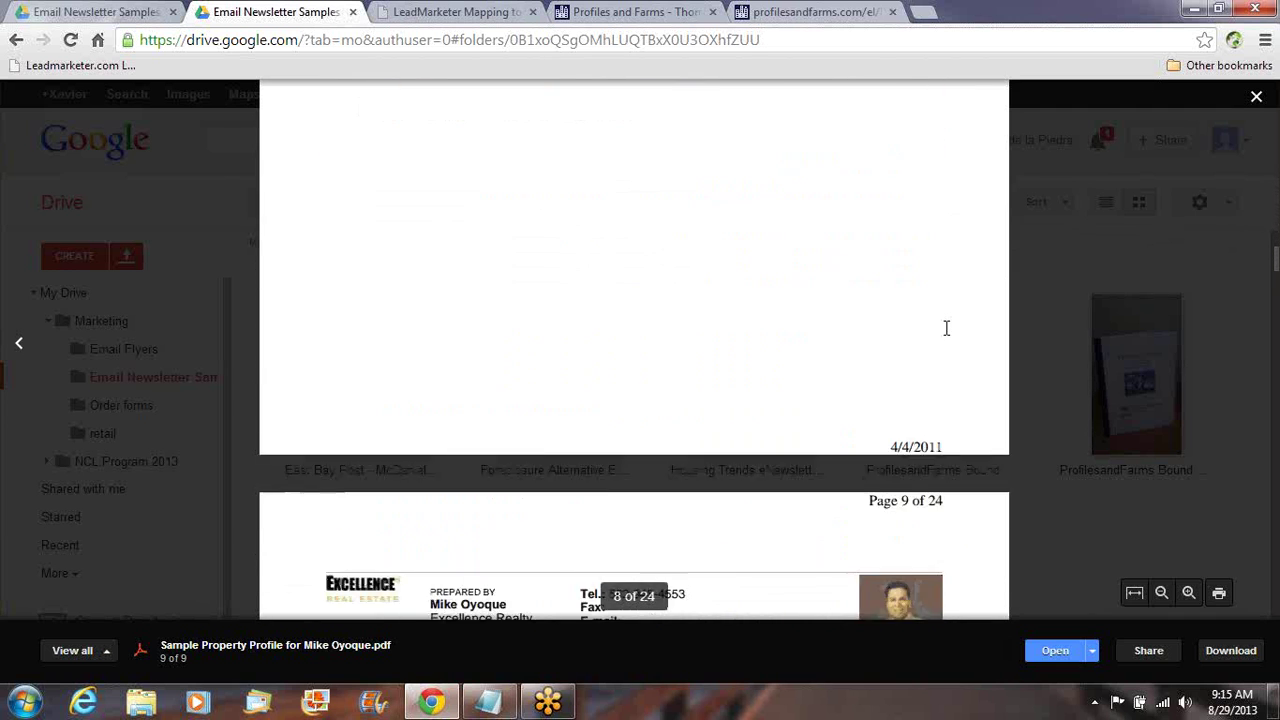
scroll(946, 328, "down", 12)
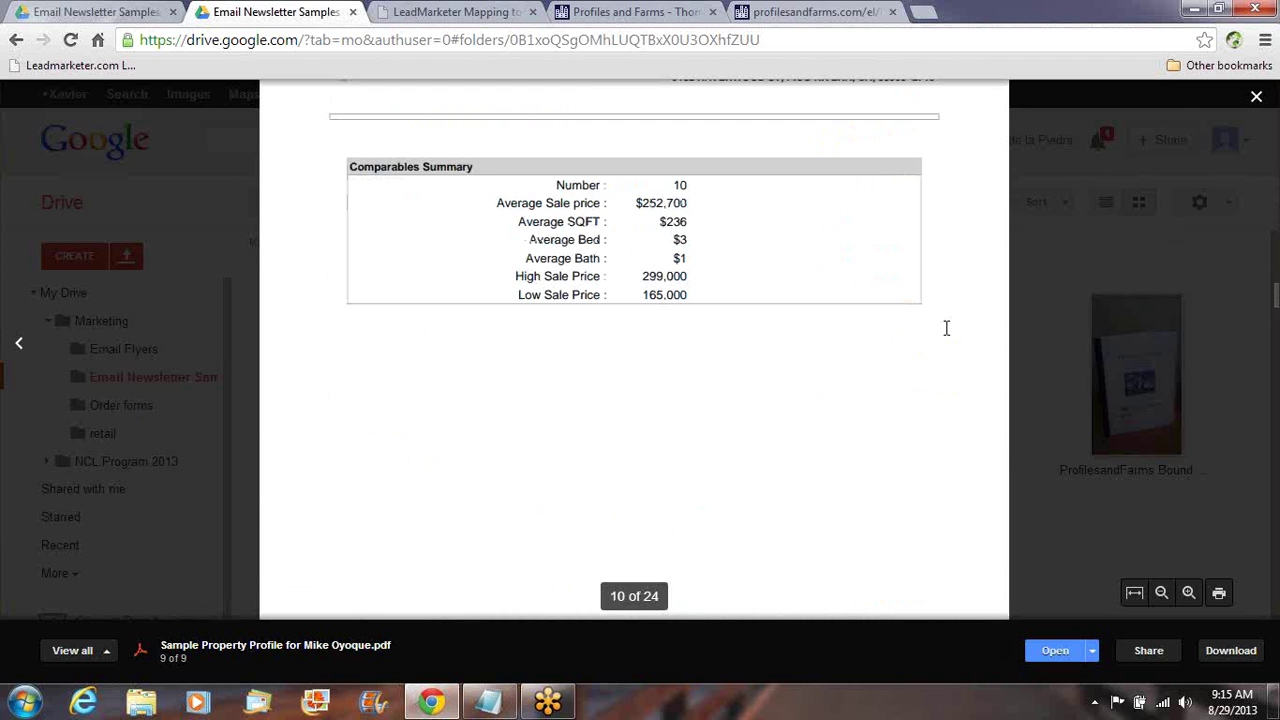
Step: Examine the profile's neighborhood demographics and public schools report
scroll(946, 328, "down", 15)
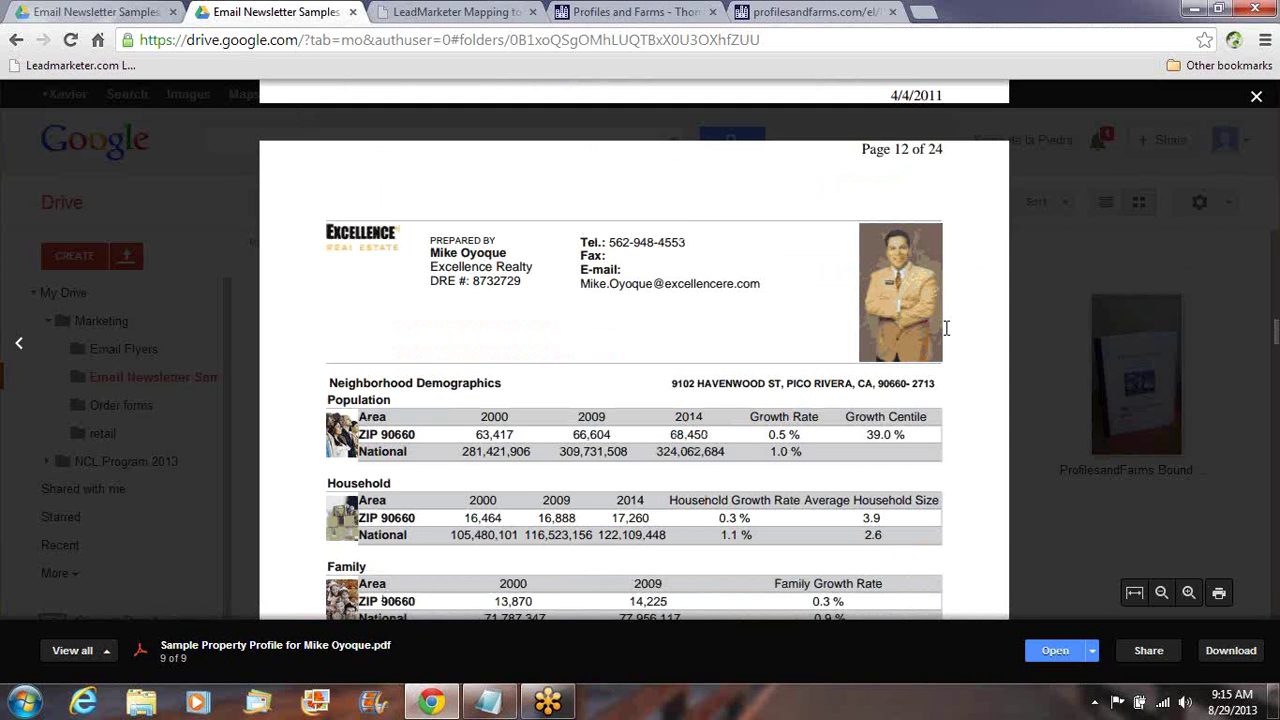
scroll(945, 328, "down", 1)
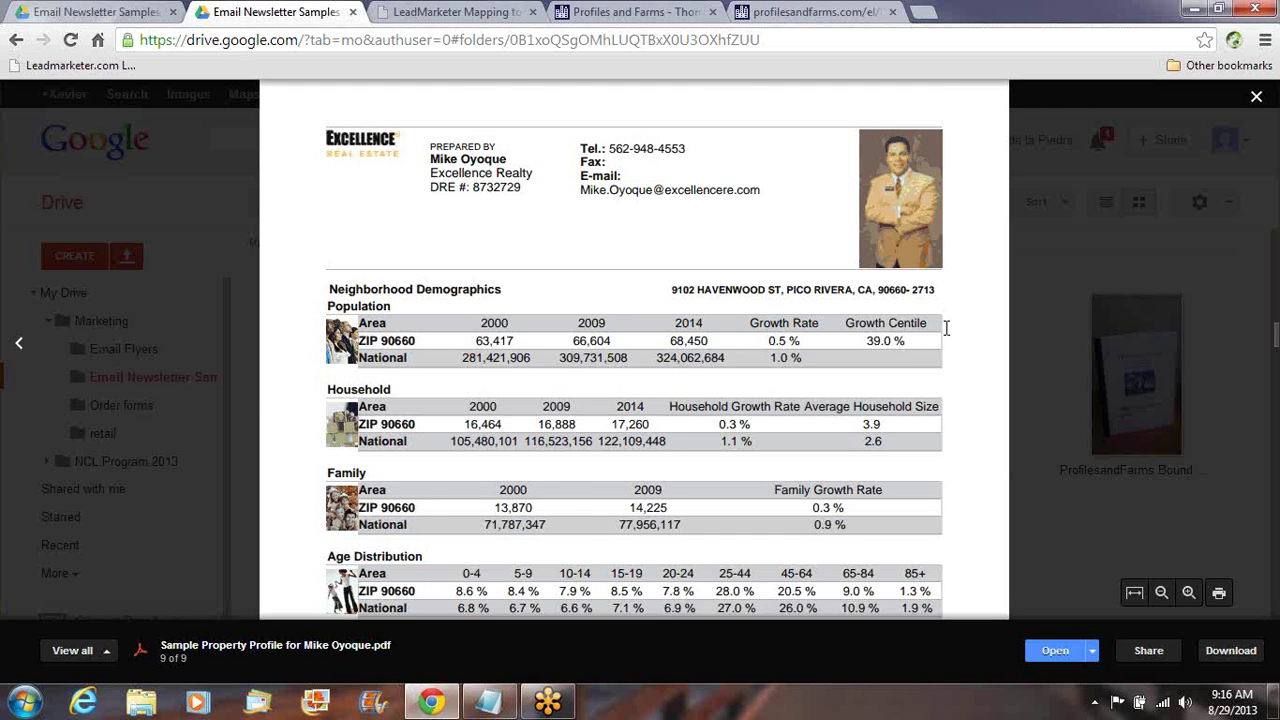
scroll(946, 328, "down", 15)
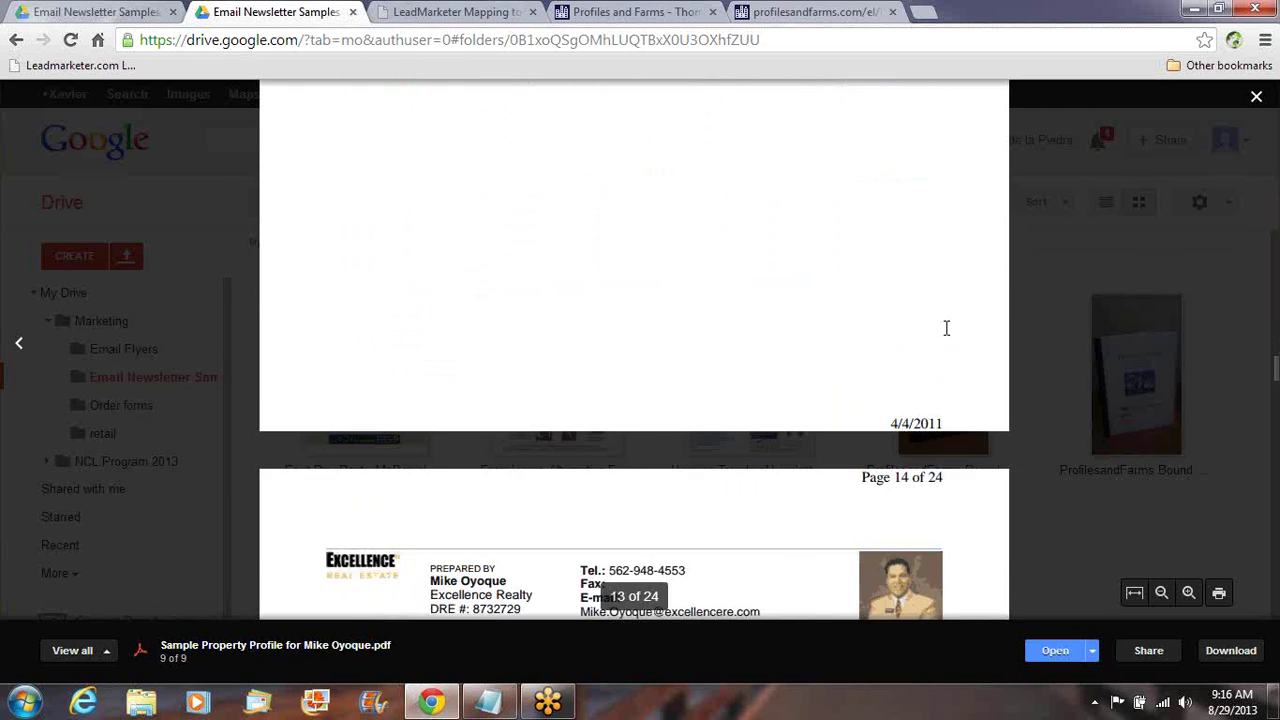
scroll(946, 328, "down", 5)
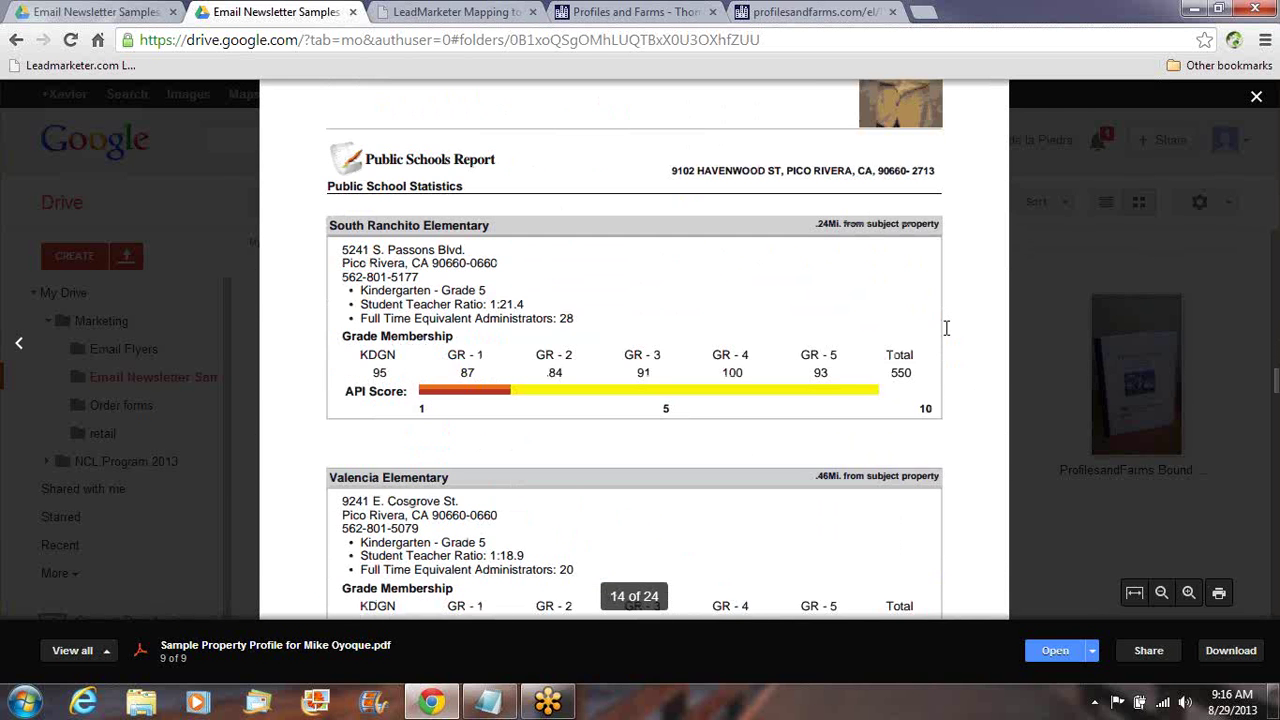
scroll(946, 328, "down", 10)
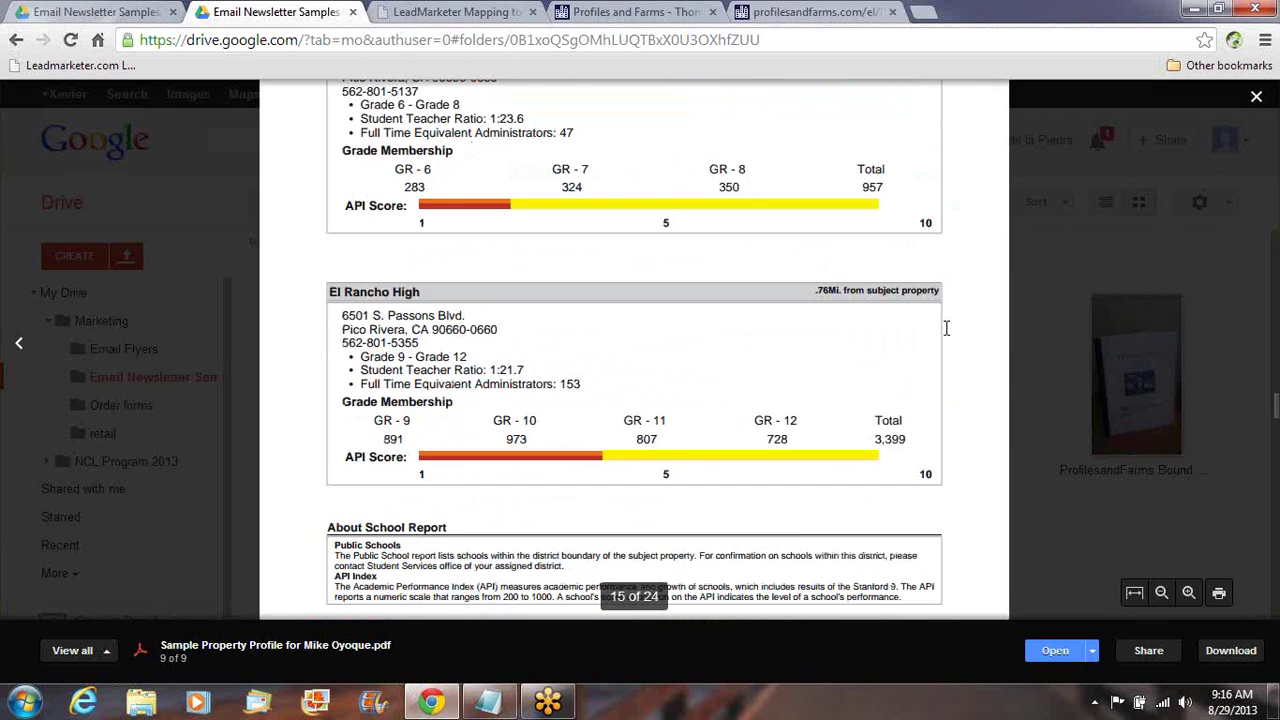
scroll(946, 328, "down", 15)
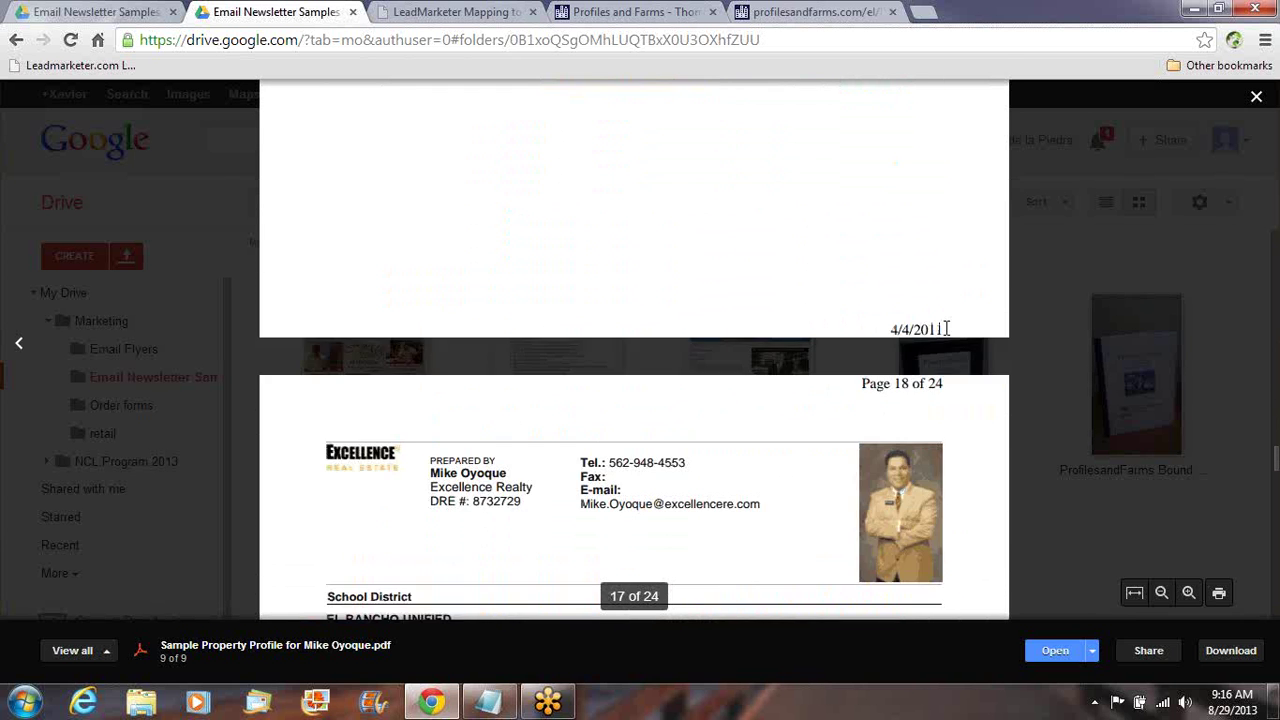
Step: Examine the profile's school district details, Christian school listings and plat view map
scroll(946, 328, "down", 4)
scroll(946, 328, "down", 3)
scroll(946, 328, "up", 2)
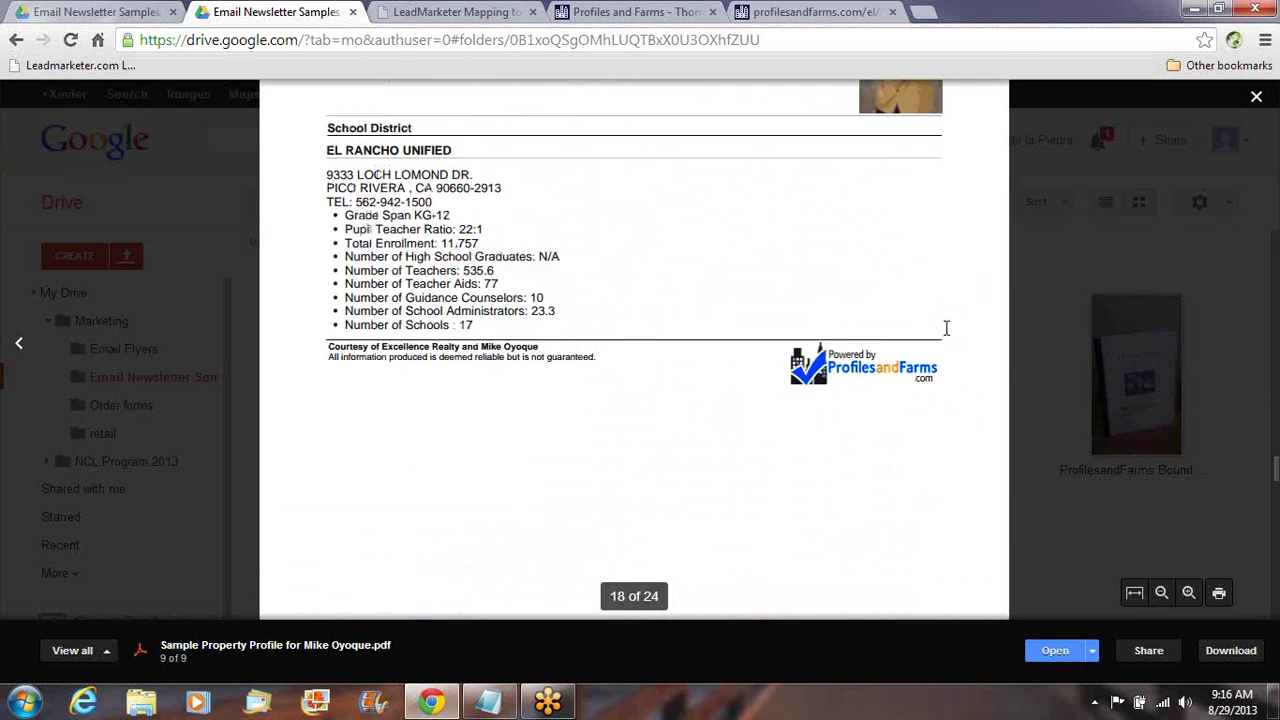
scroll(946, 328, "down", 5)
scroll(946, 328, "down", 20)
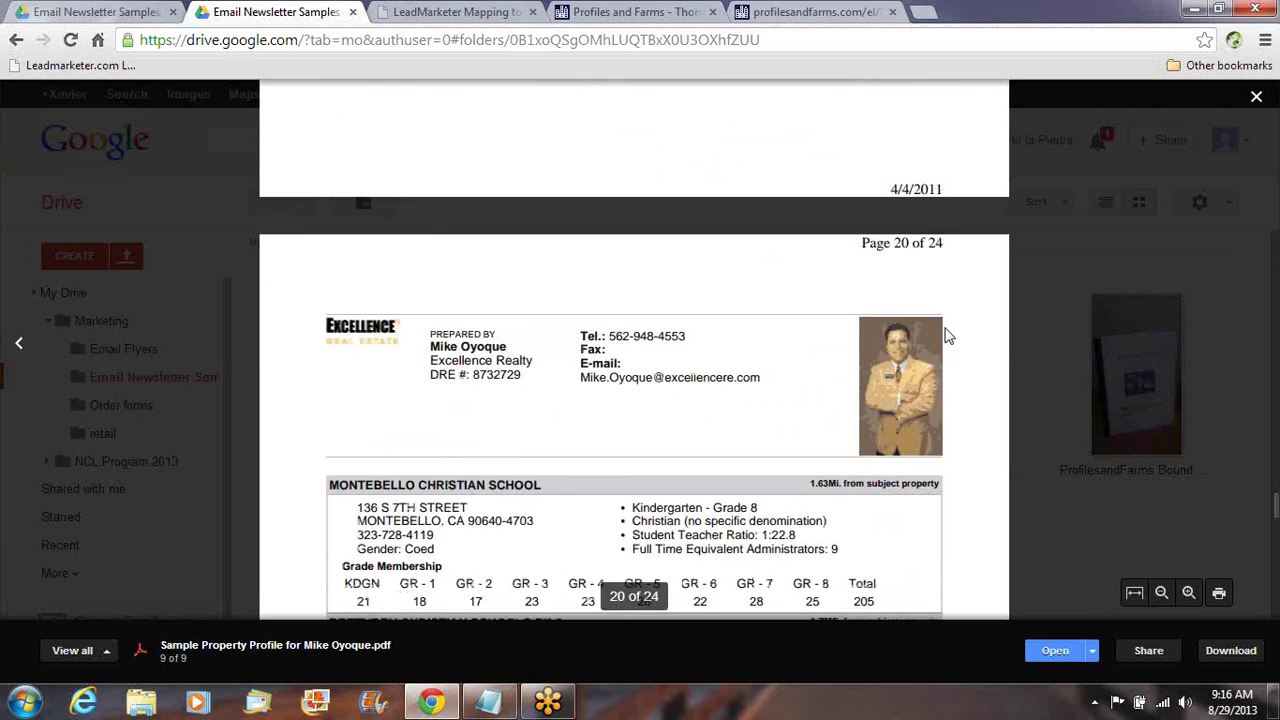
scroll(946, 328, "down", 20)
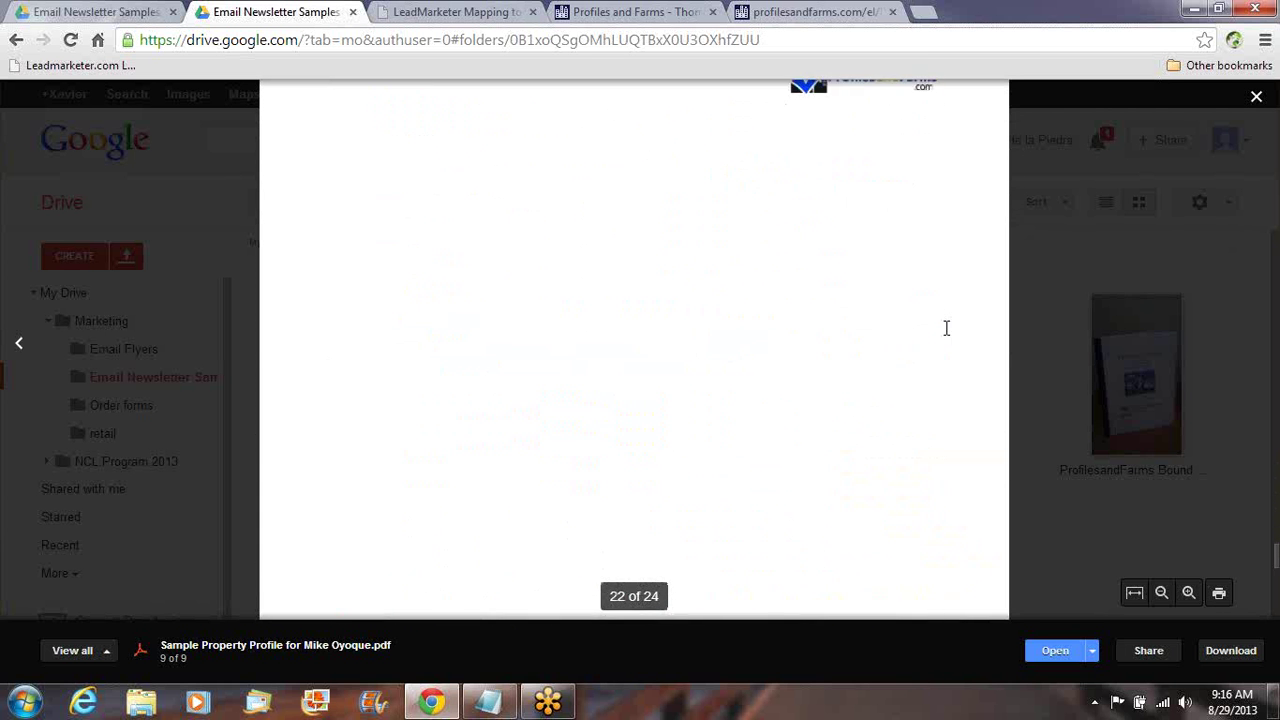
scroll(946, 328, "up", 2)
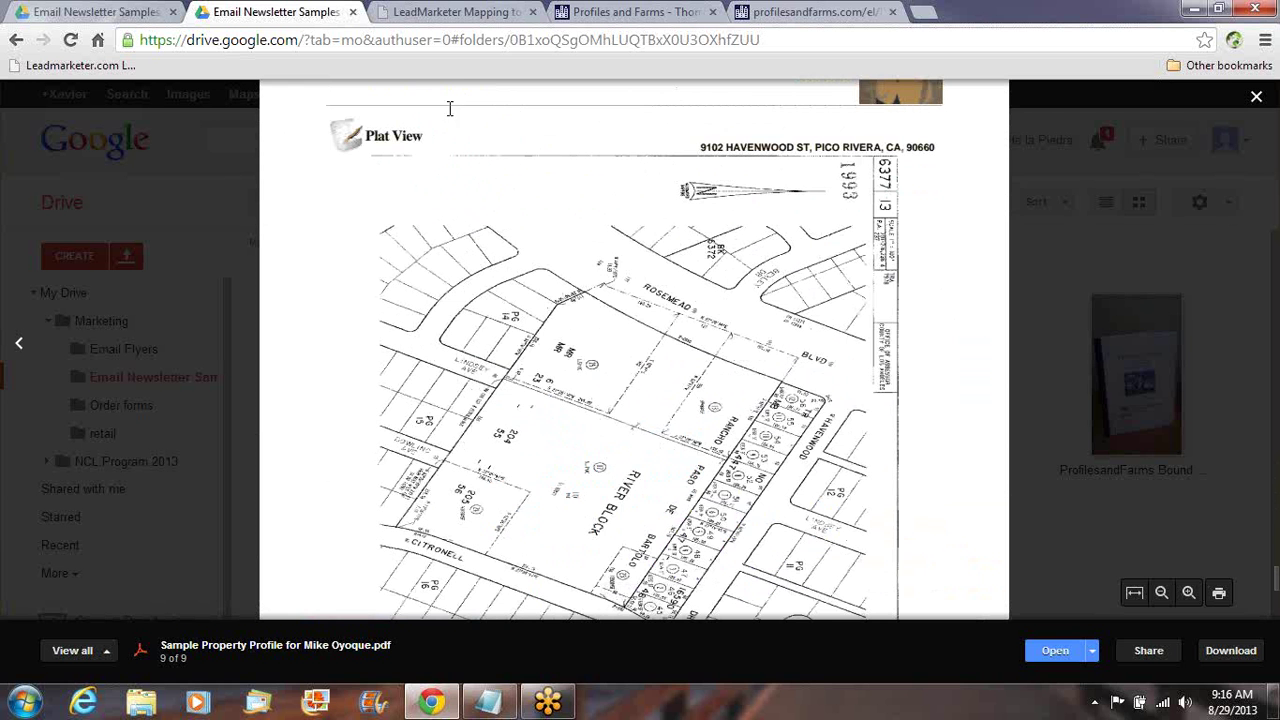
Step: Close the property profile preview, revisit the merged letter, and review the Address Book and Marketing options on the ProfilesandFarms site
left_click(1258, 97)
left_click(785, 12)
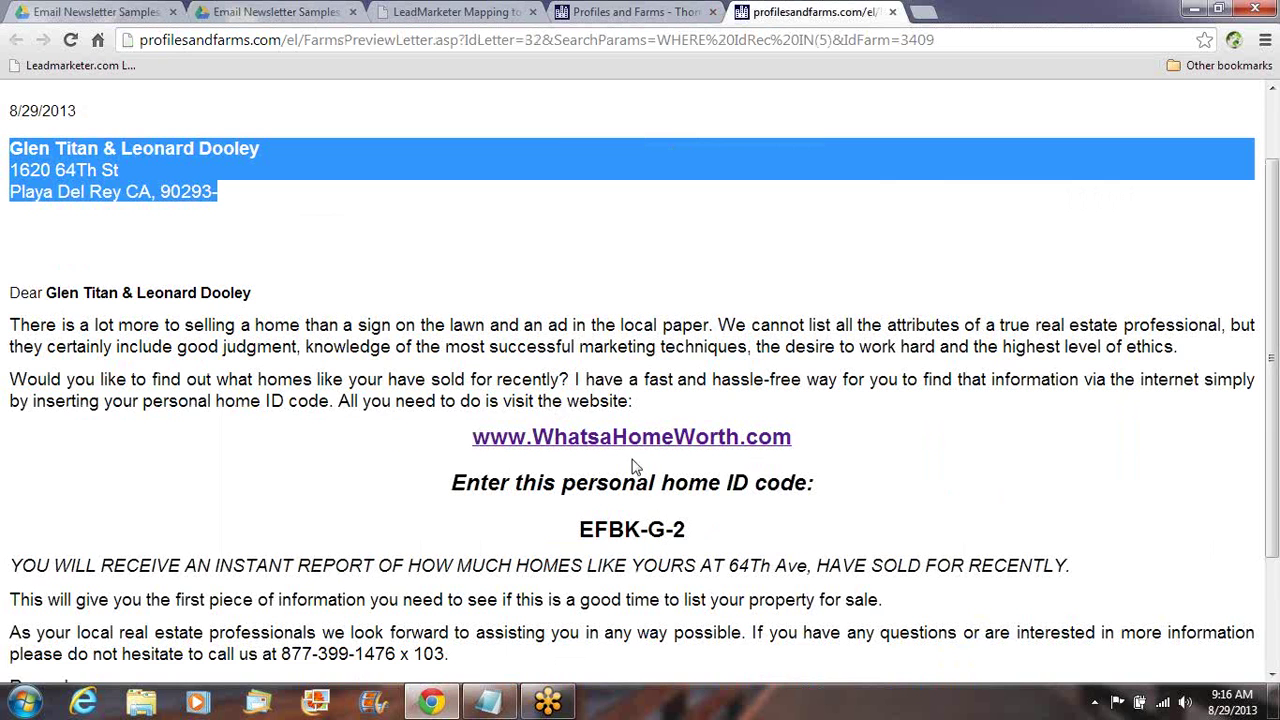
left_click(590, 12)
mouse_move(347, 158)
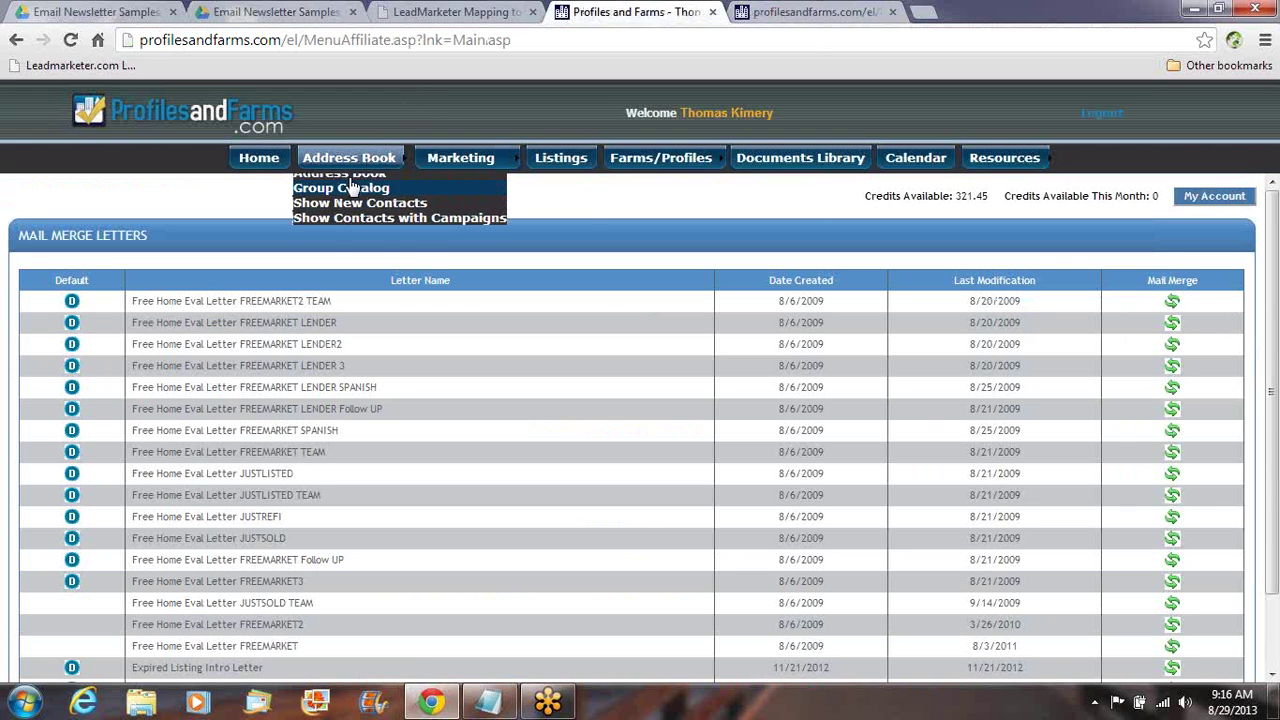
mouse_move(483, 163)
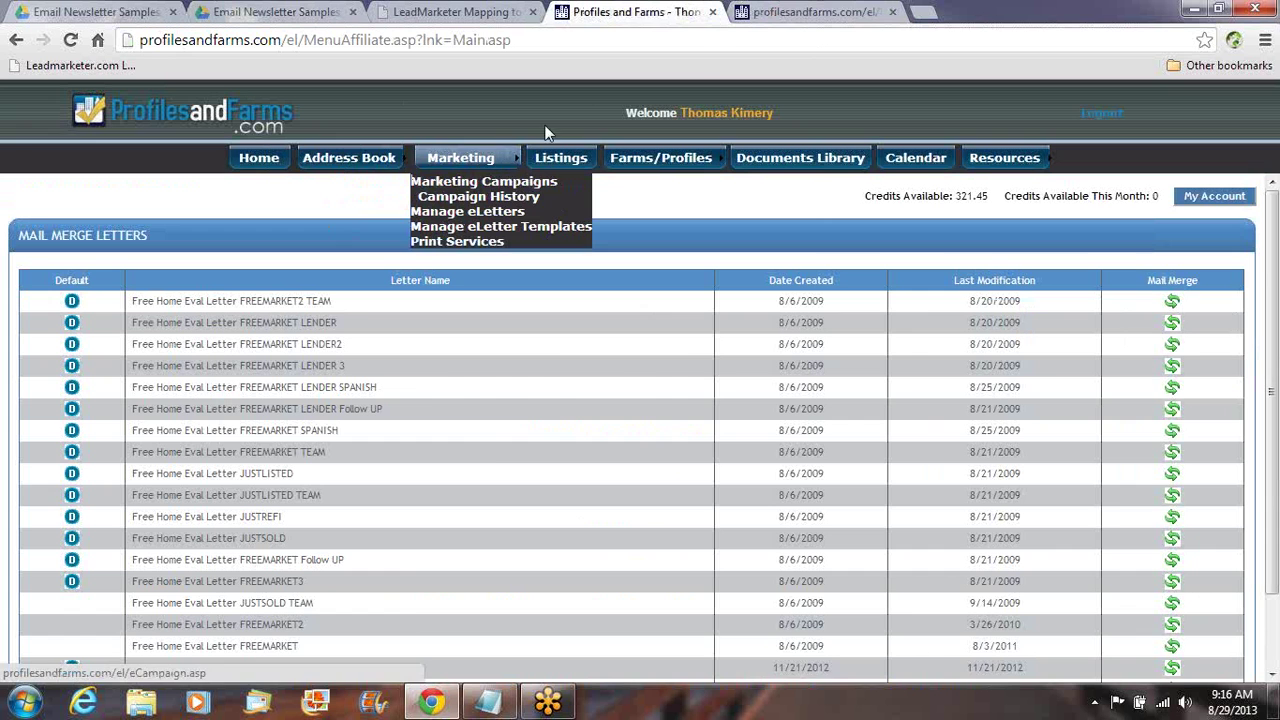
Step: Return to the merged letter and highlight its personal home ID code
left_click(818, 17)
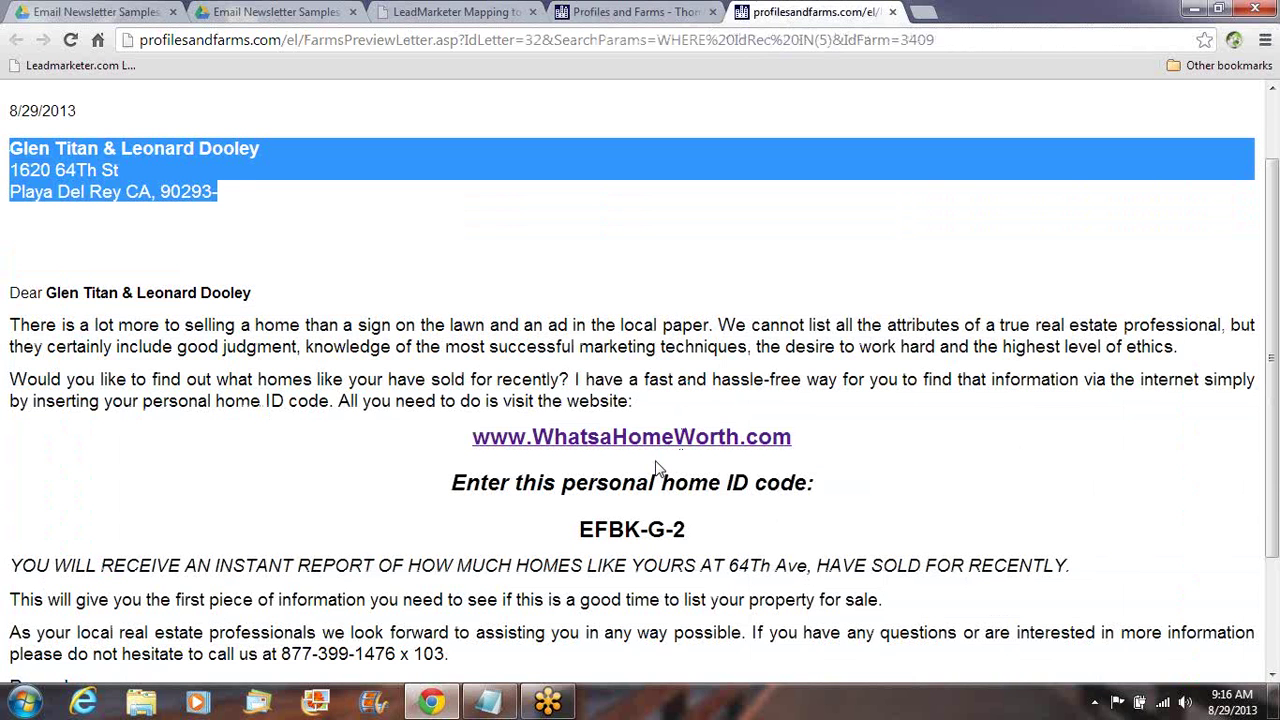
left_click(462, 378)
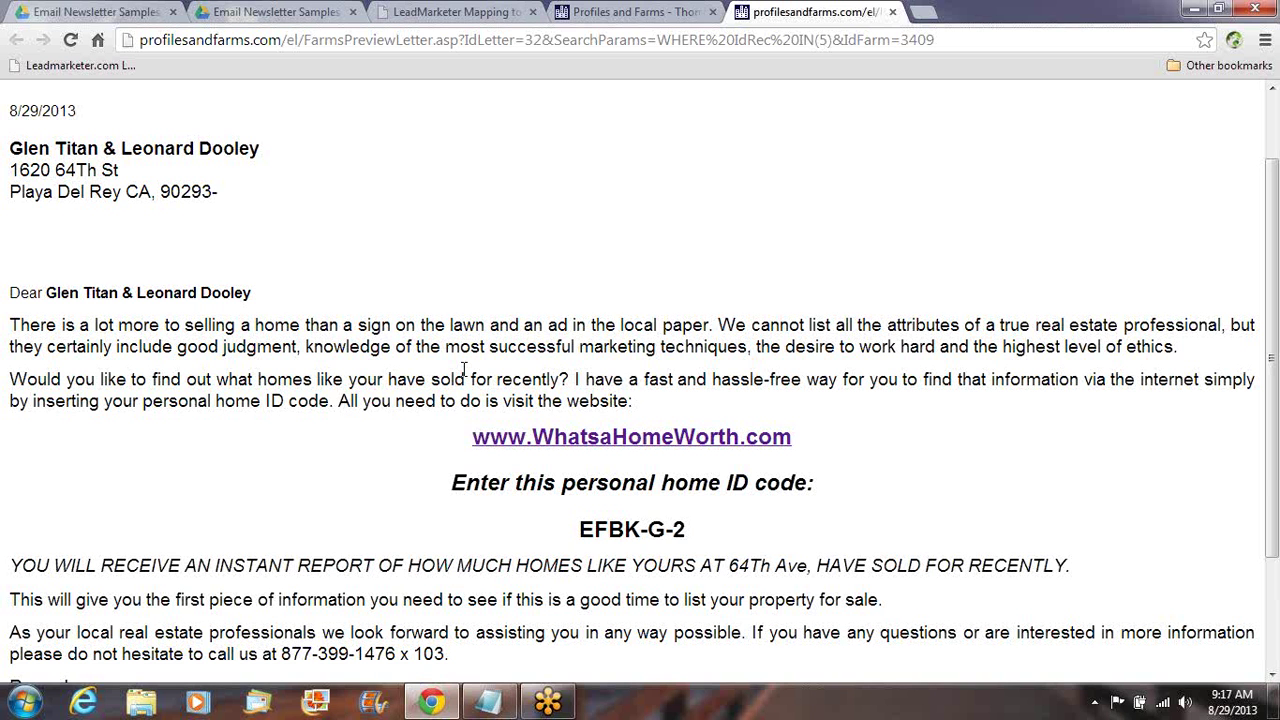
left_click_drag(690, 532, 584, 530)
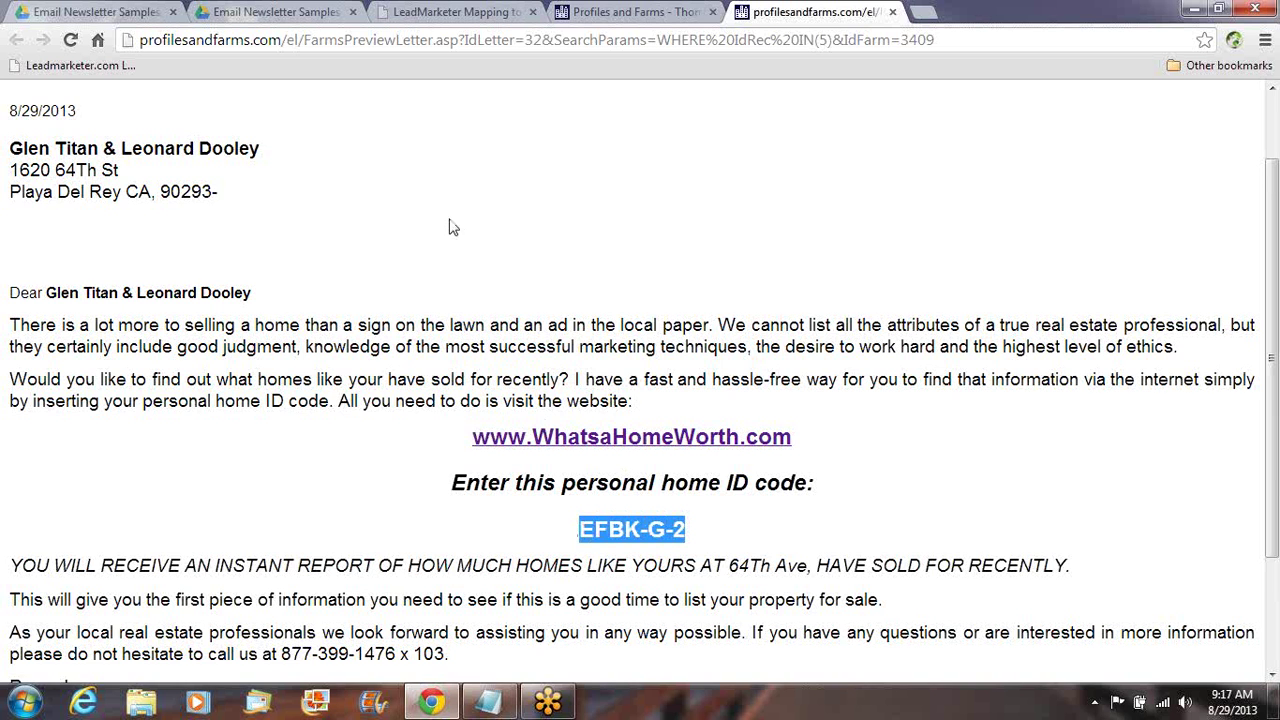
Step: Open the Seller Requests Market Analysis(1) campaign from the second page of the marketing campaigns list
left_click(620, 12)
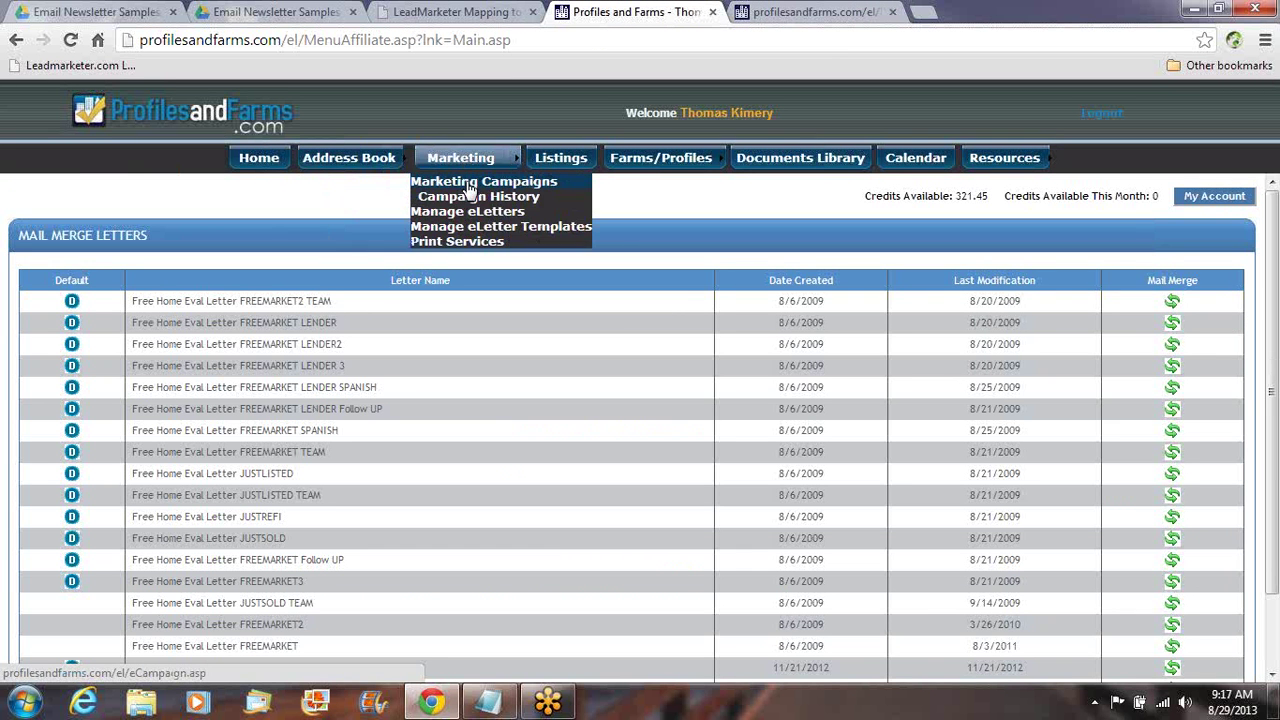
left_click(458, 197)
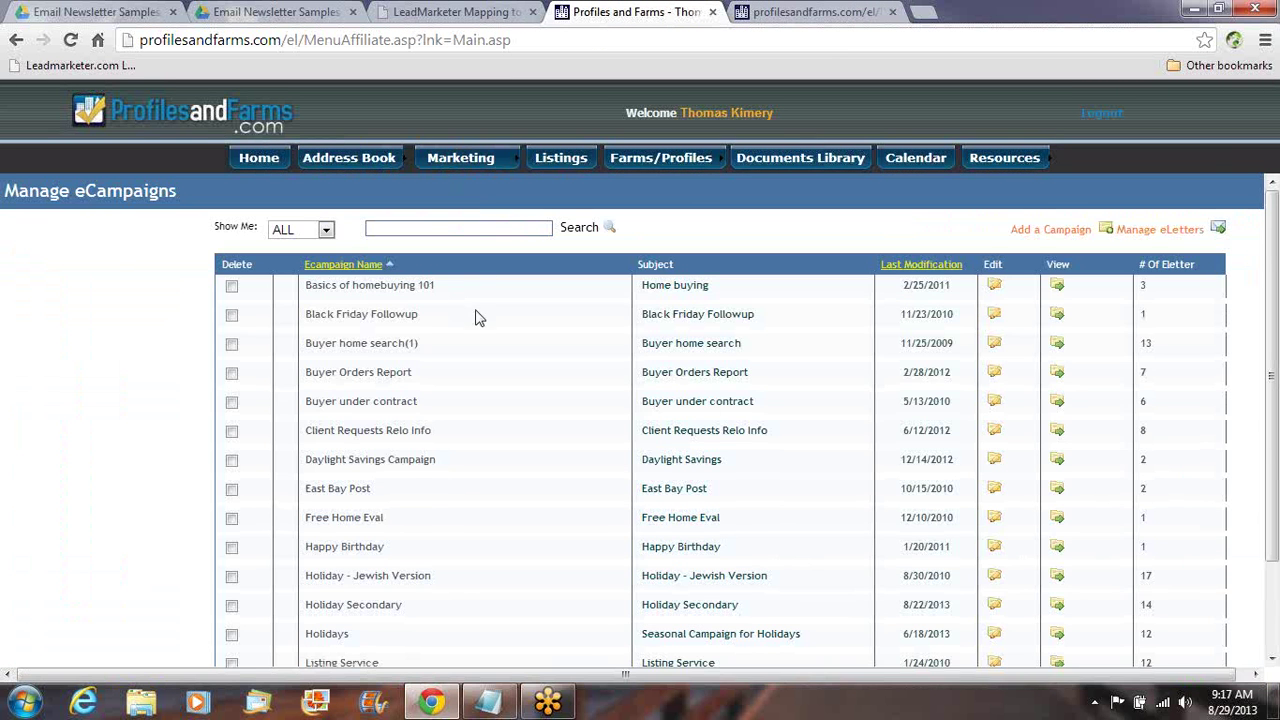
scroll(480, 320, "down", 3)
left_click(711, 606)
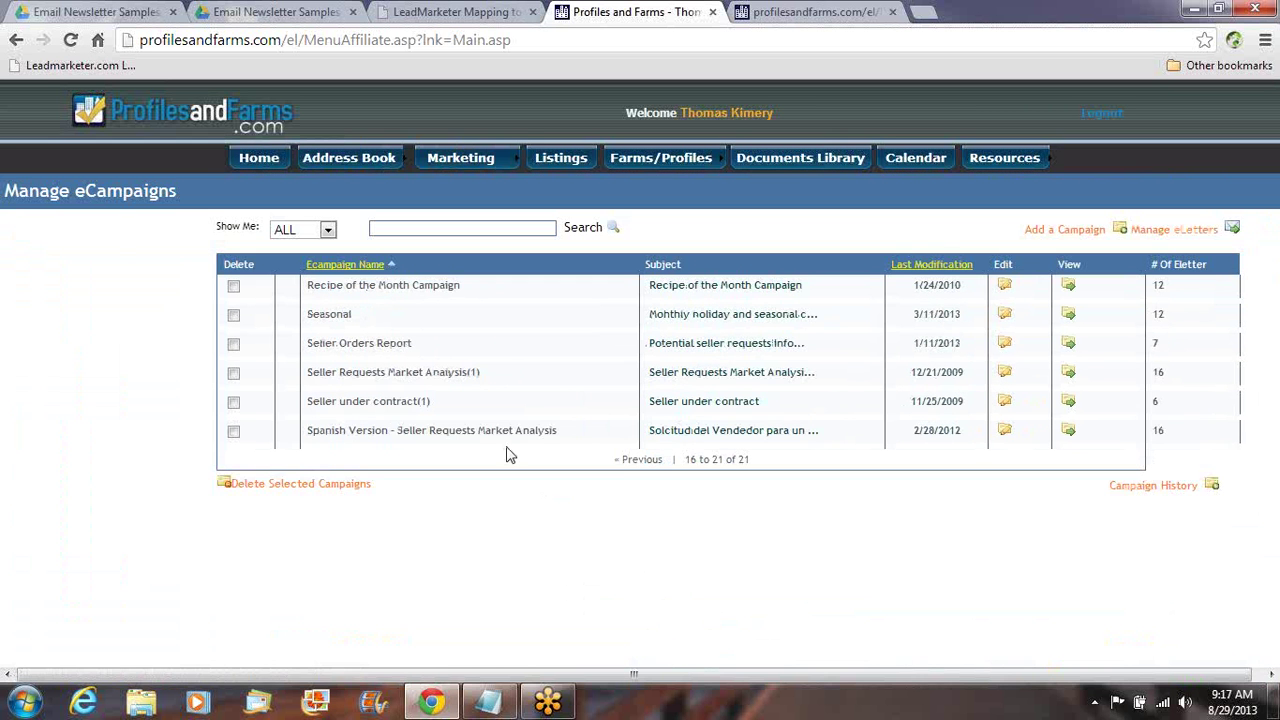
left_click(445, 380)
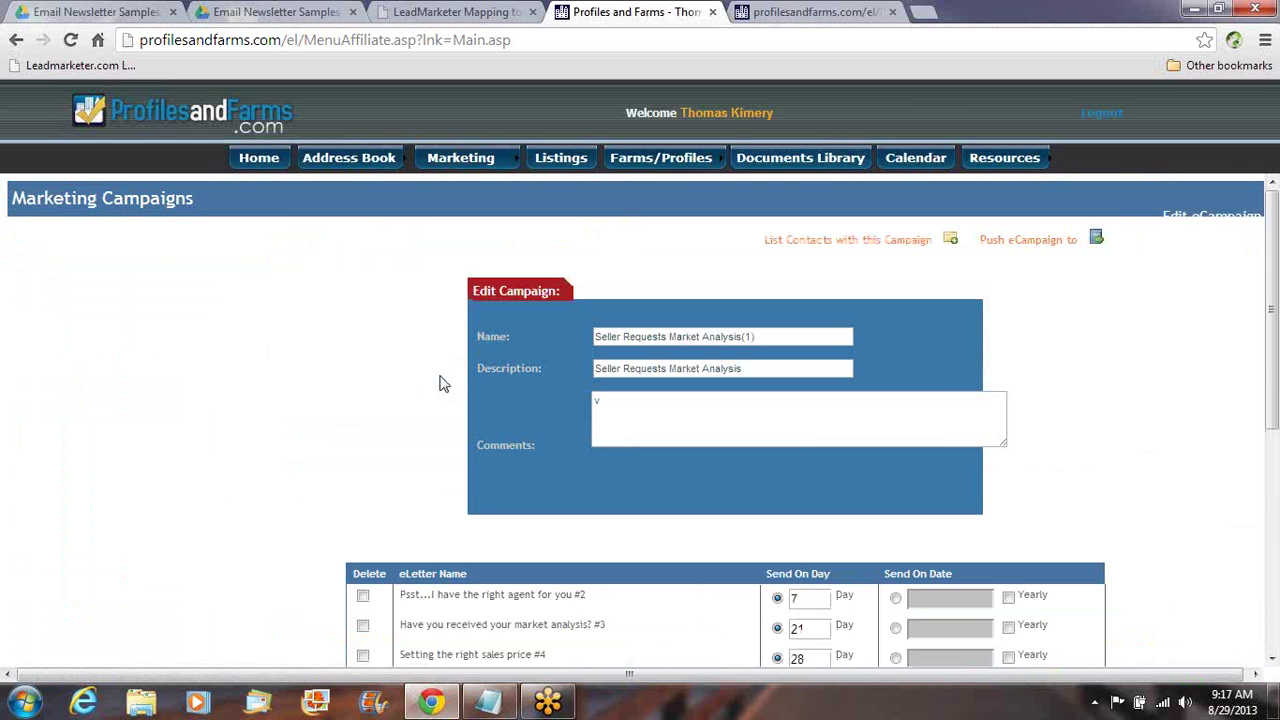
Step: Review the campaign's eLetter schedule, highlighting the send day of the One Year from Last Home Evaluation eLetter and of the first eLetter
scroll(358, 370, "down", 4)
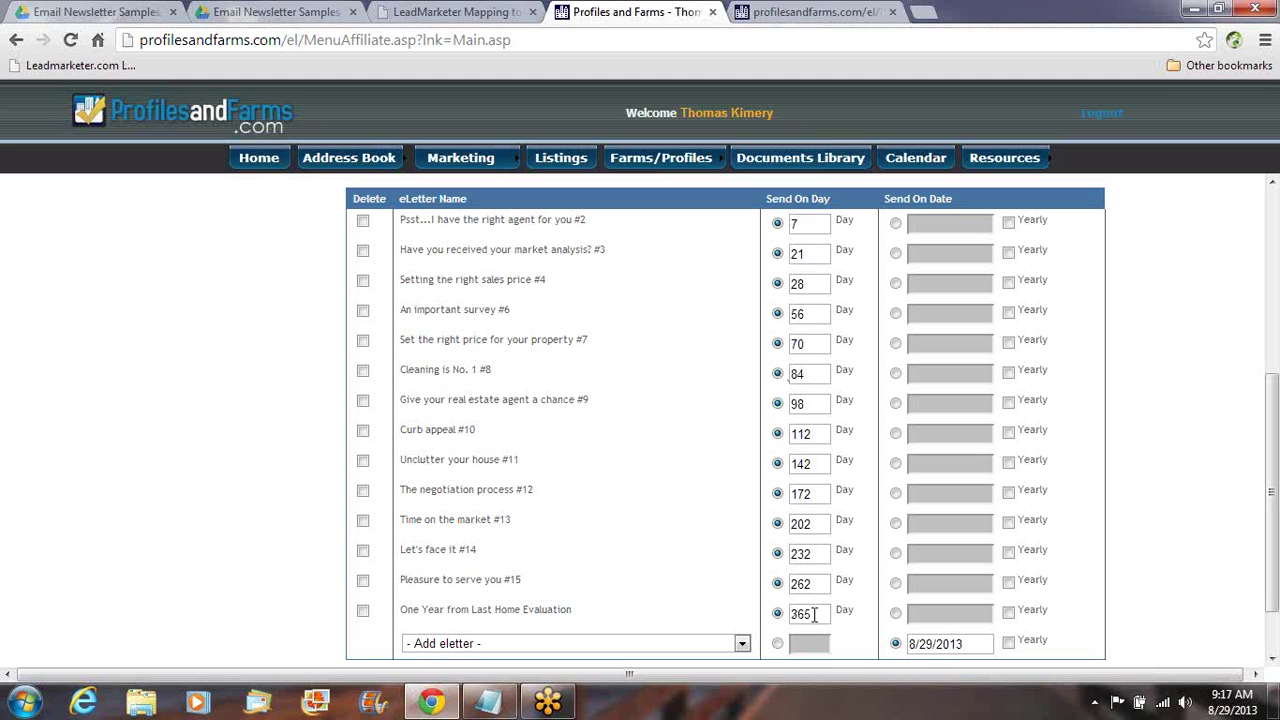
left_click_drag(814, 614, 783, 620)
type("265")
left_click_drag(808, 219, 782, 222)
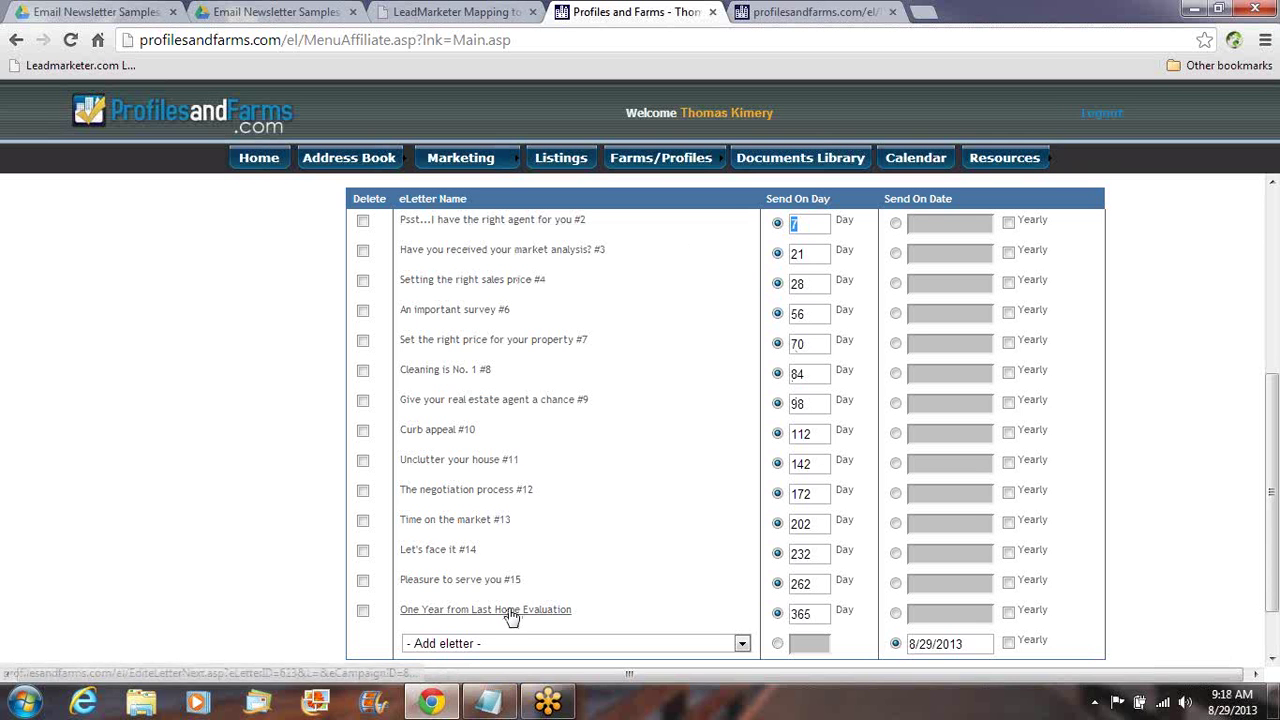
Step: Open the Curb appeal #10 eLetter, expand its editor to full size, and review the letter's content
left_click(444, 432)
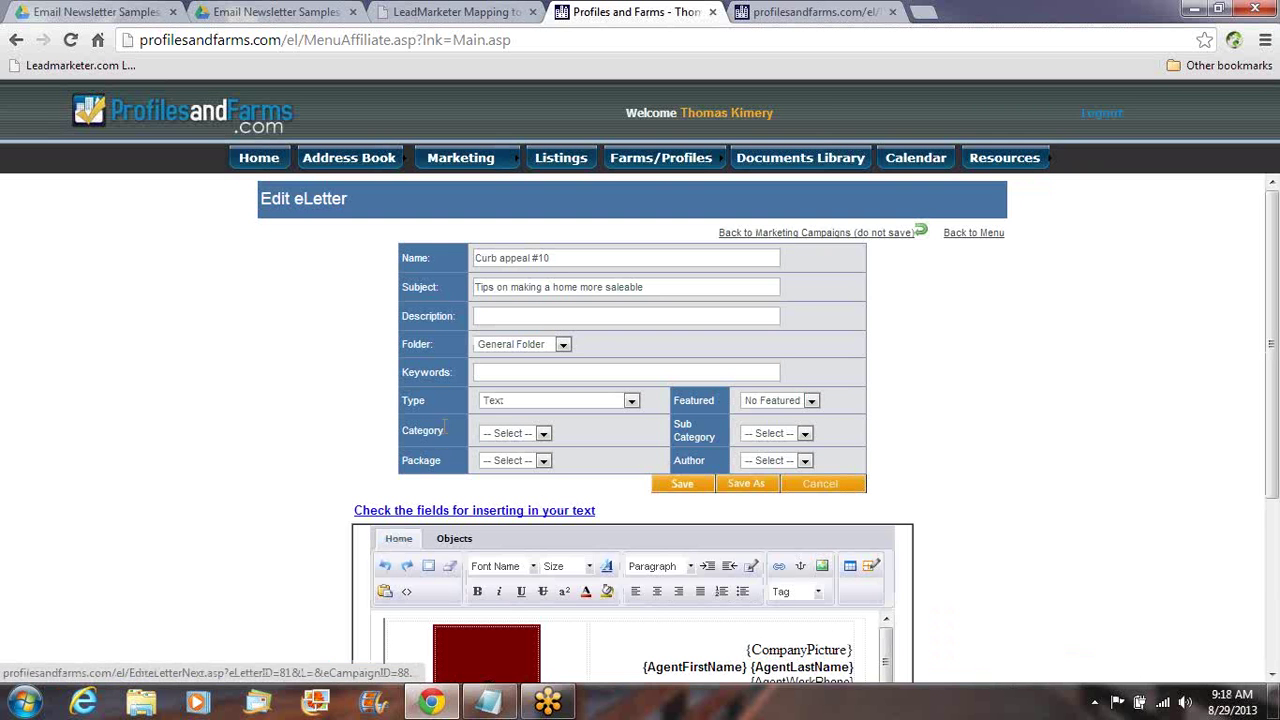
left_click(427, 566)
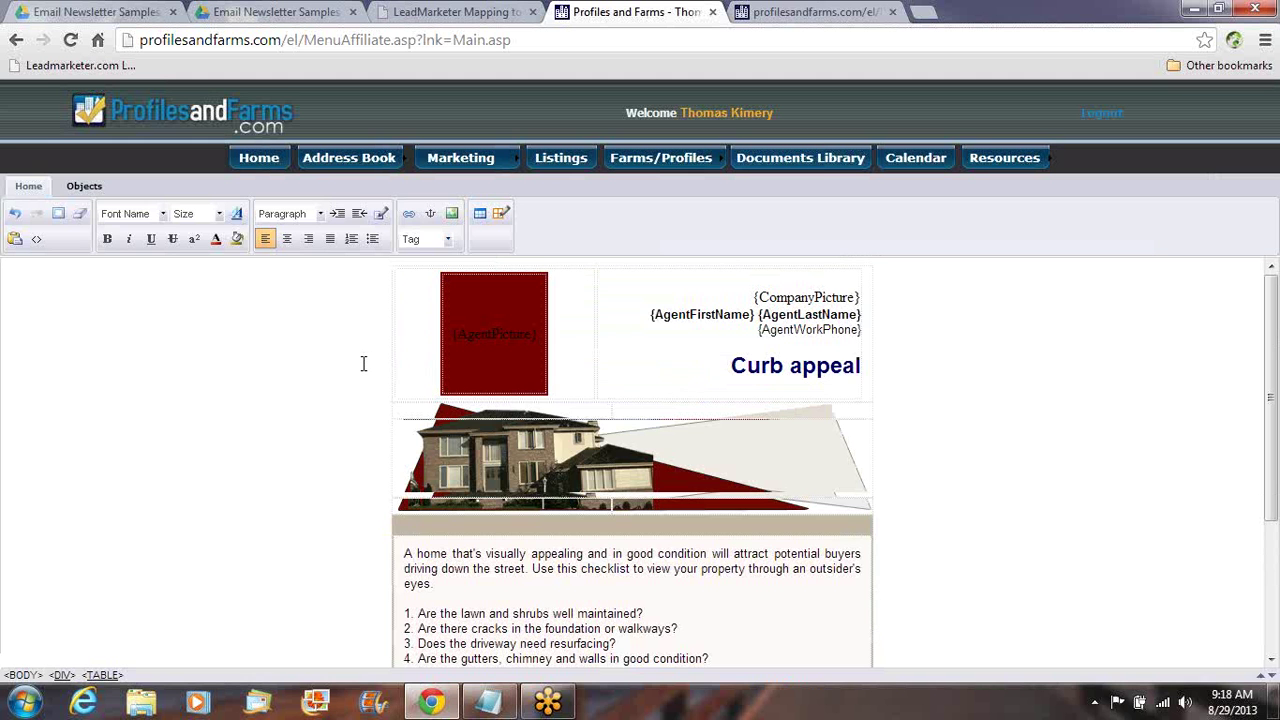
scroll(363, 363, "down", 4)
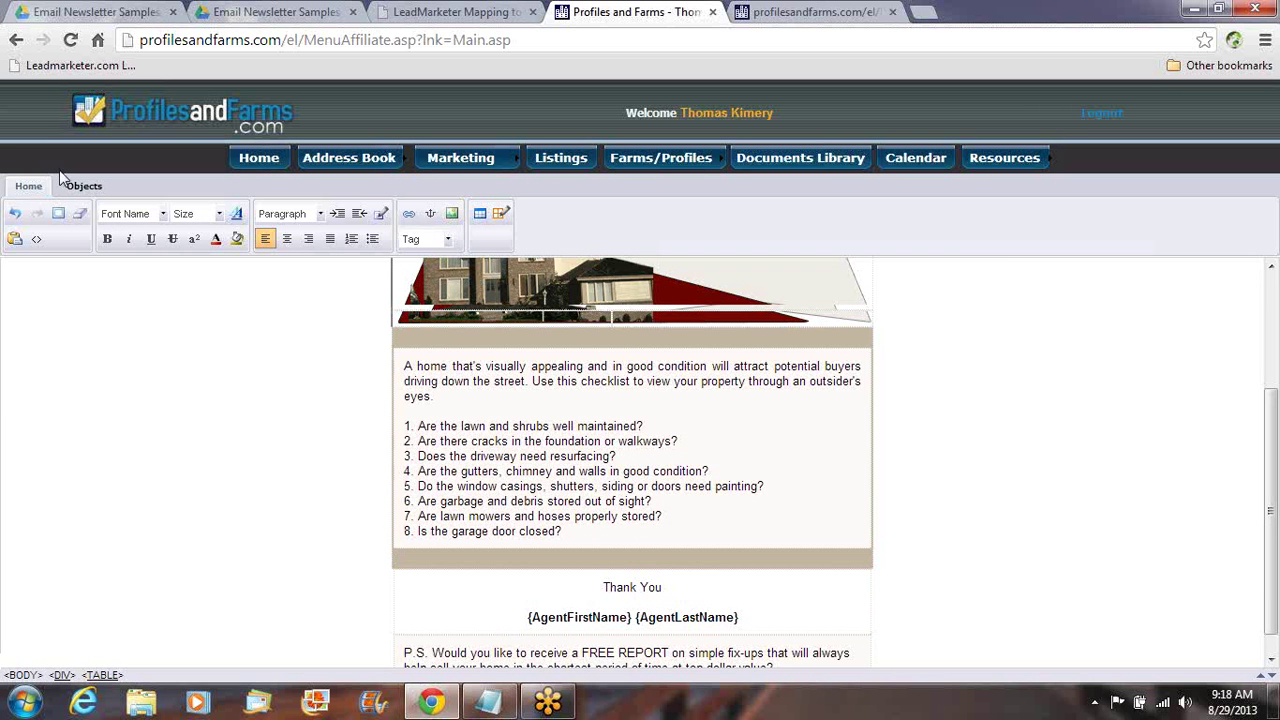
Step: Restore the eLetter editor to normal size and return to the campaign's eLetter schedule without saving
scroll(60, 215, "up", 3)
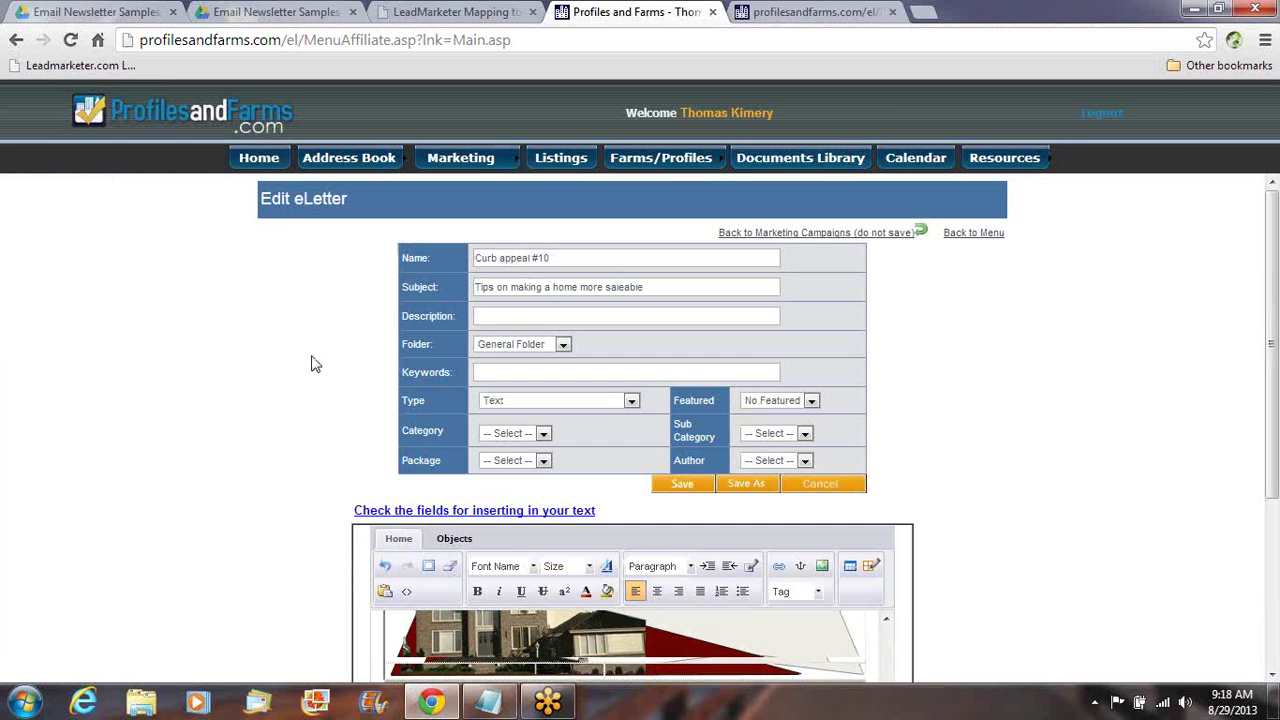
scroll(740, 493, "down", 8)
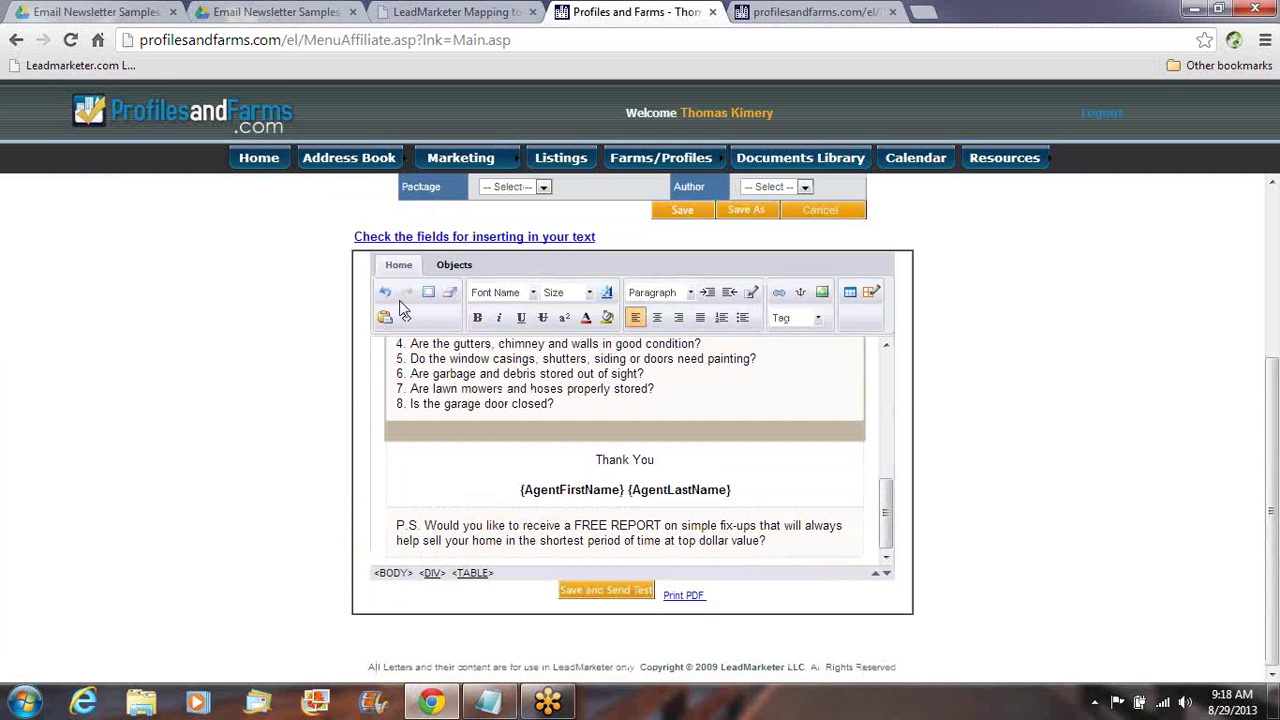
left_click(16, 40)
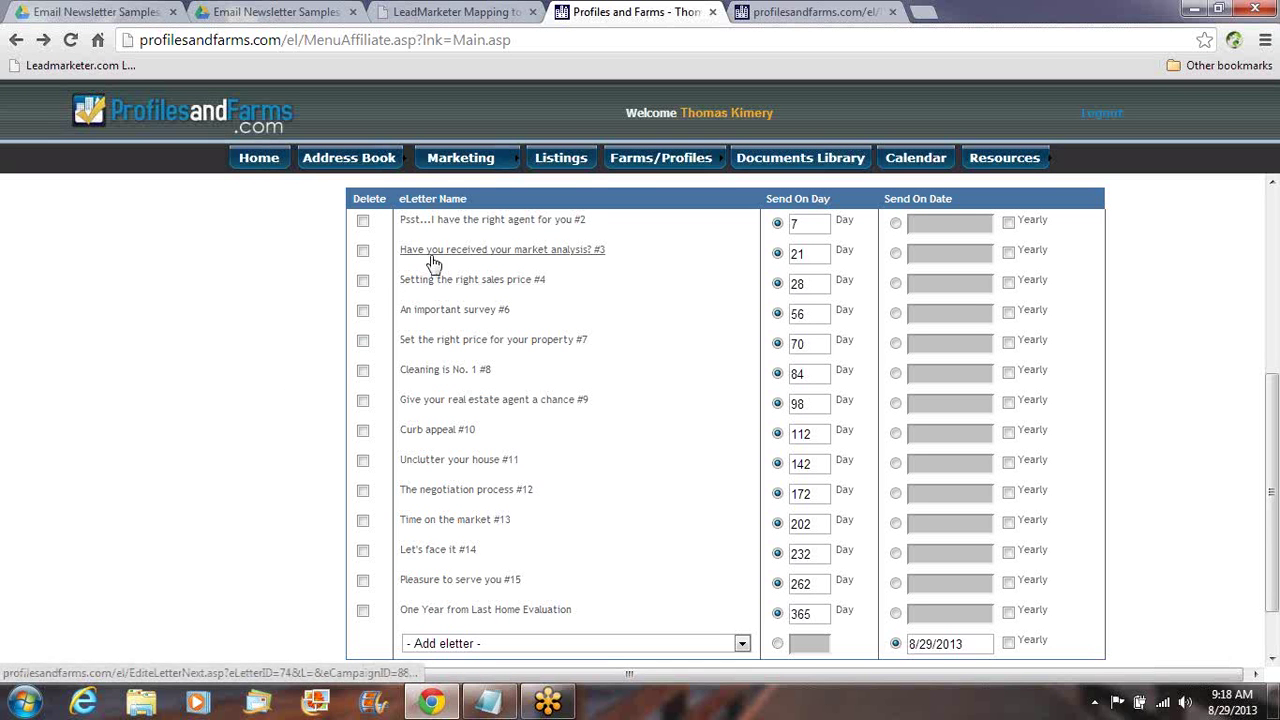
Step: Open the property profiles search page
mouse_move(475, 165)
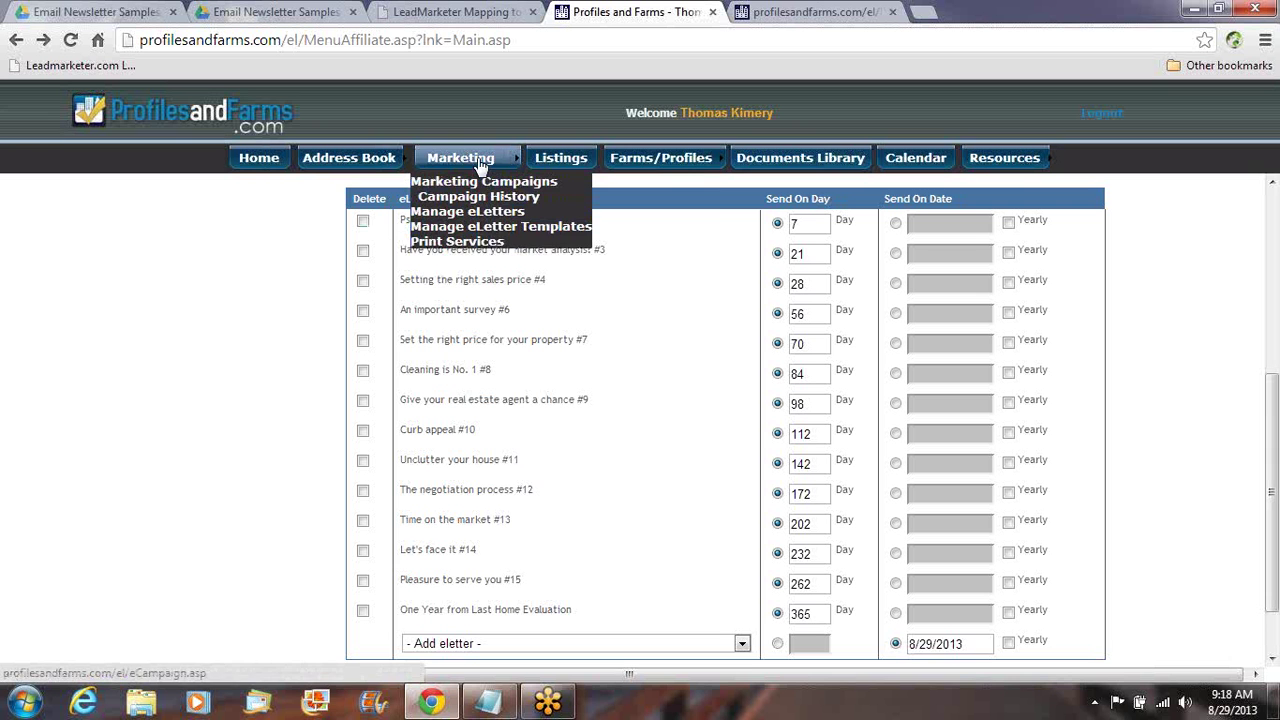
mouse_move(680, 158)
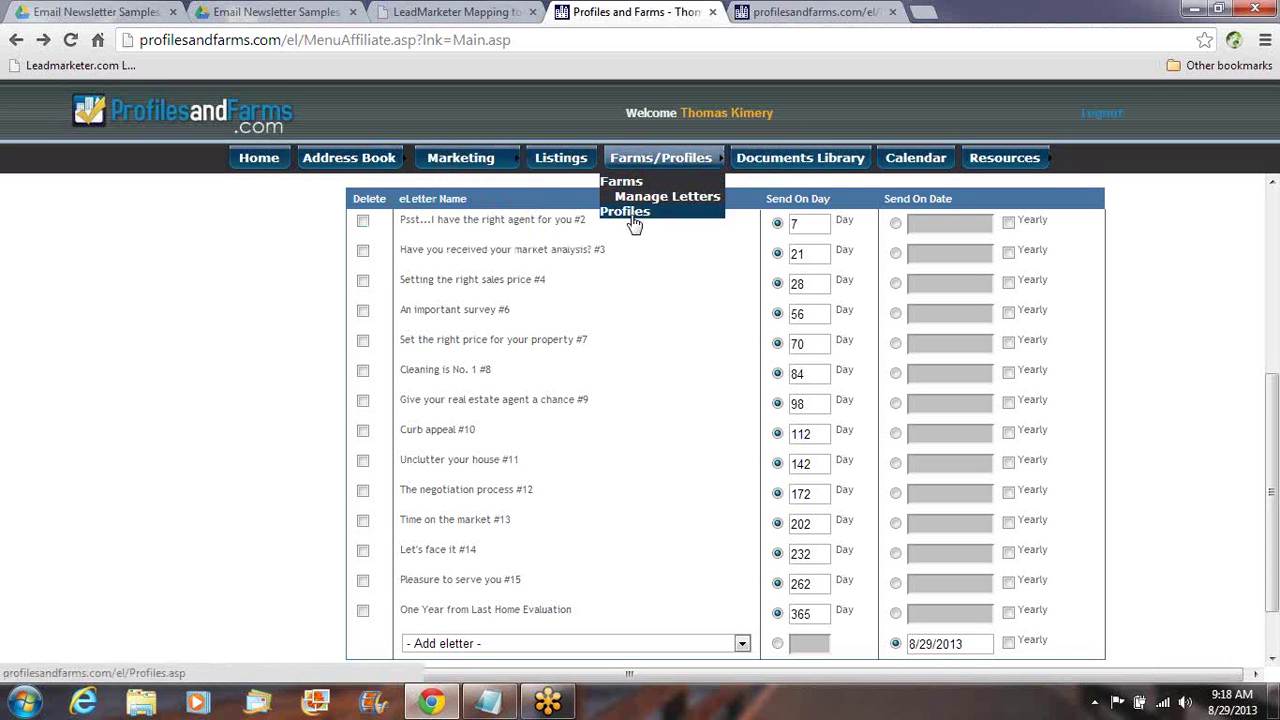
left_click(628, 213)
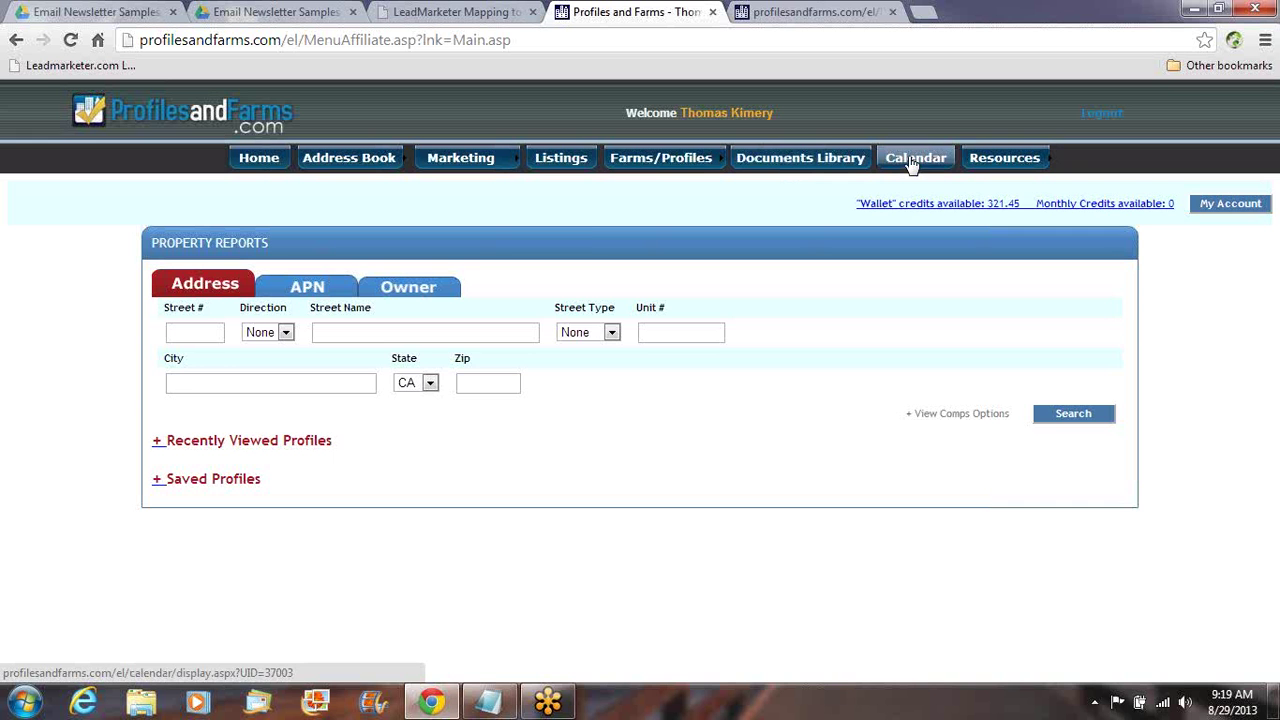
Step: Open the Holidays campaign from the marketing campaigns list and highlight the send date of its Happy New Year! eLetter
left_click(452, 192)
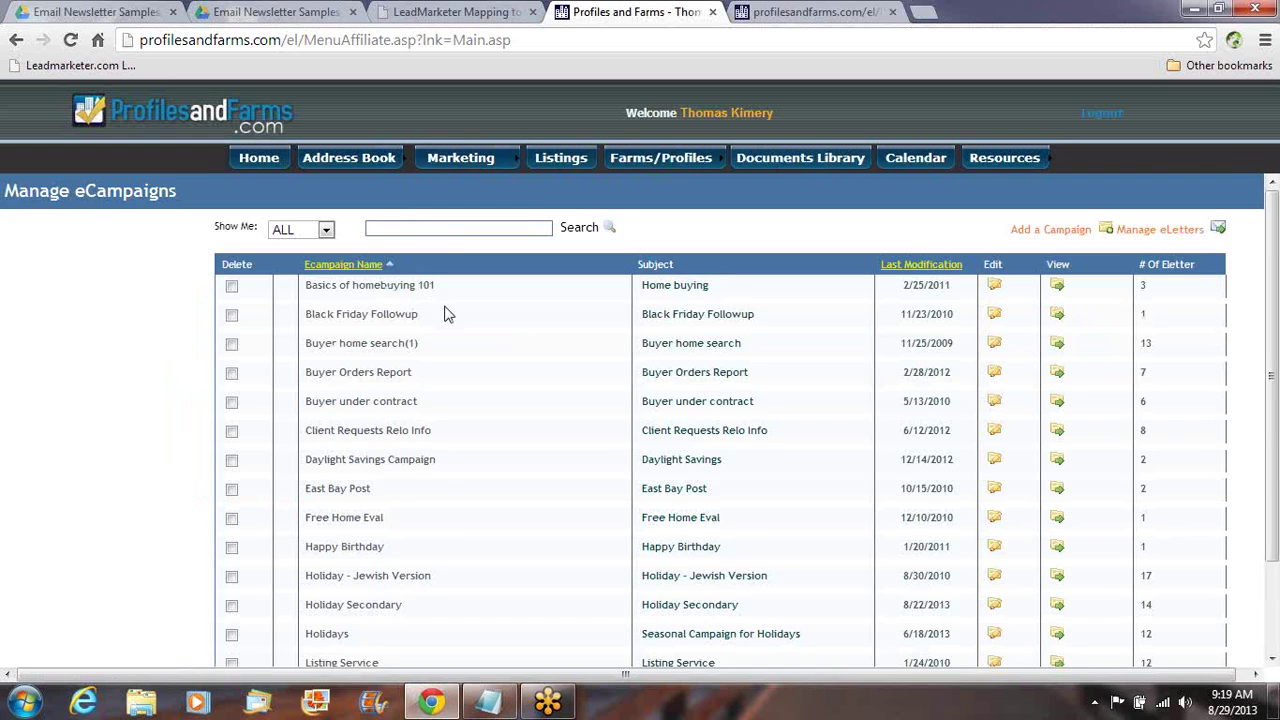
scroll(447, 314, "down", 3)
scroll(447, 314, "up", 2)
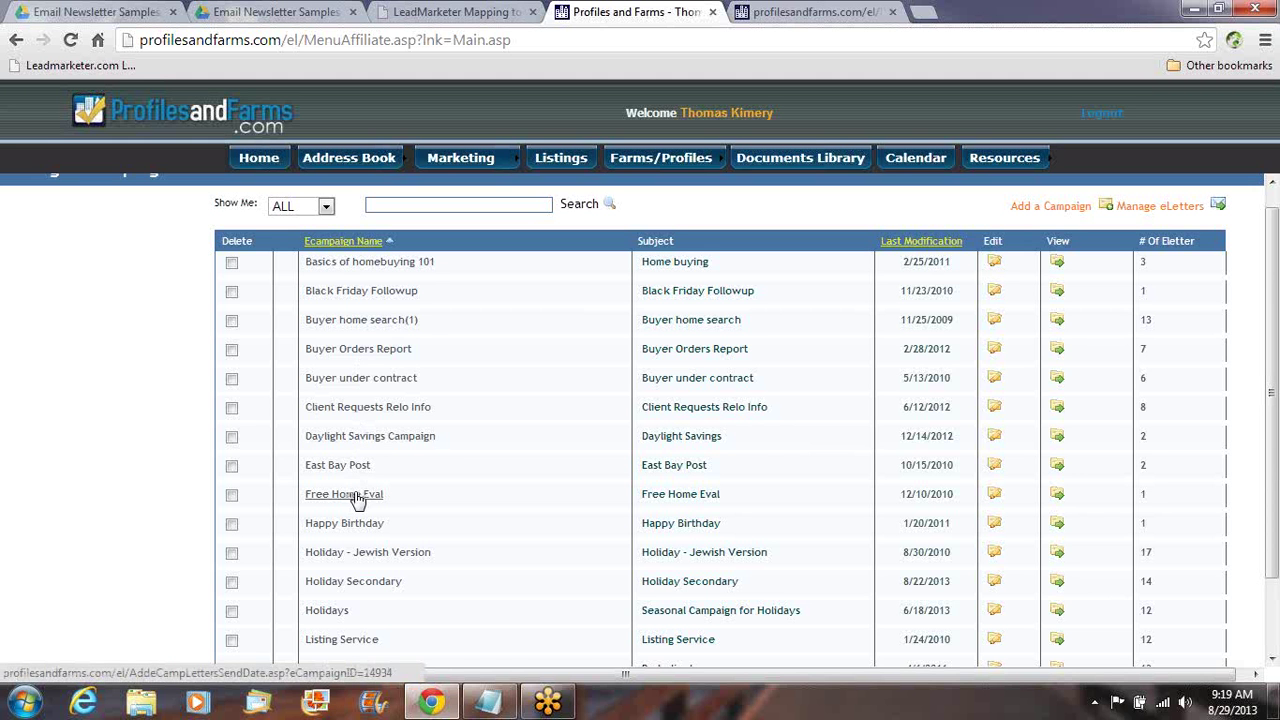
scroll(372, 500, "down", 2)
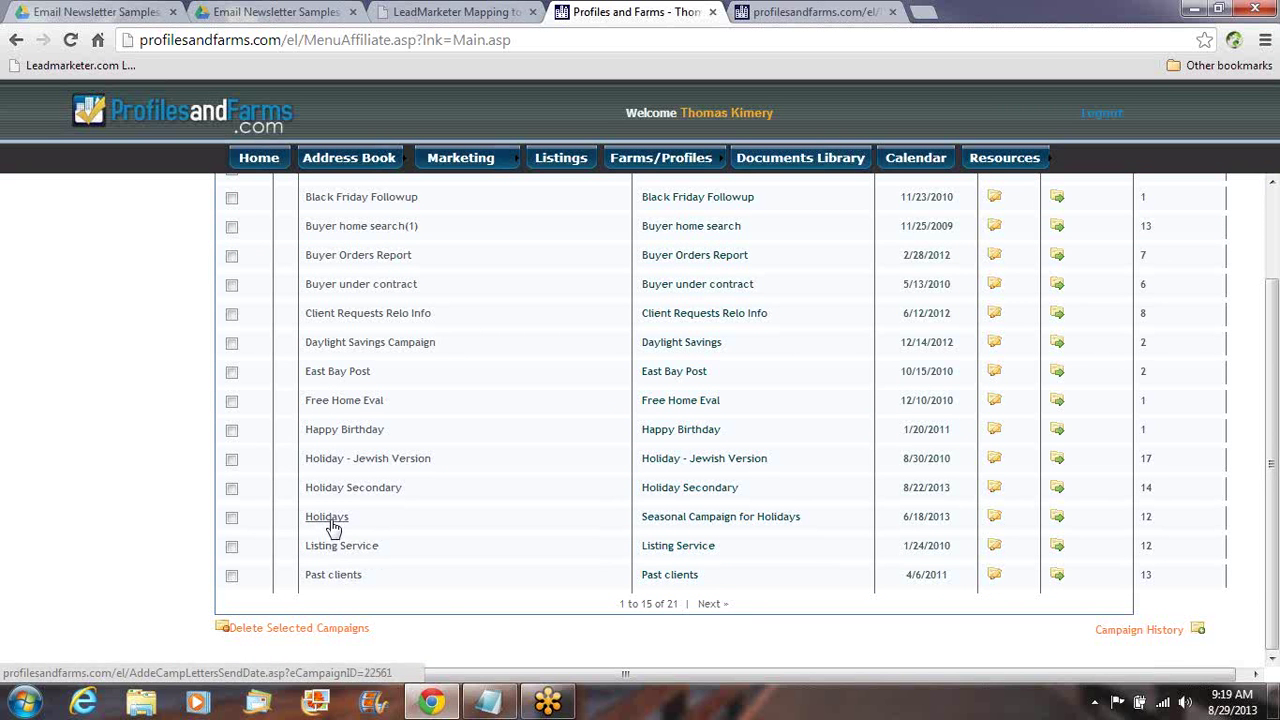
left_click(327, 517)
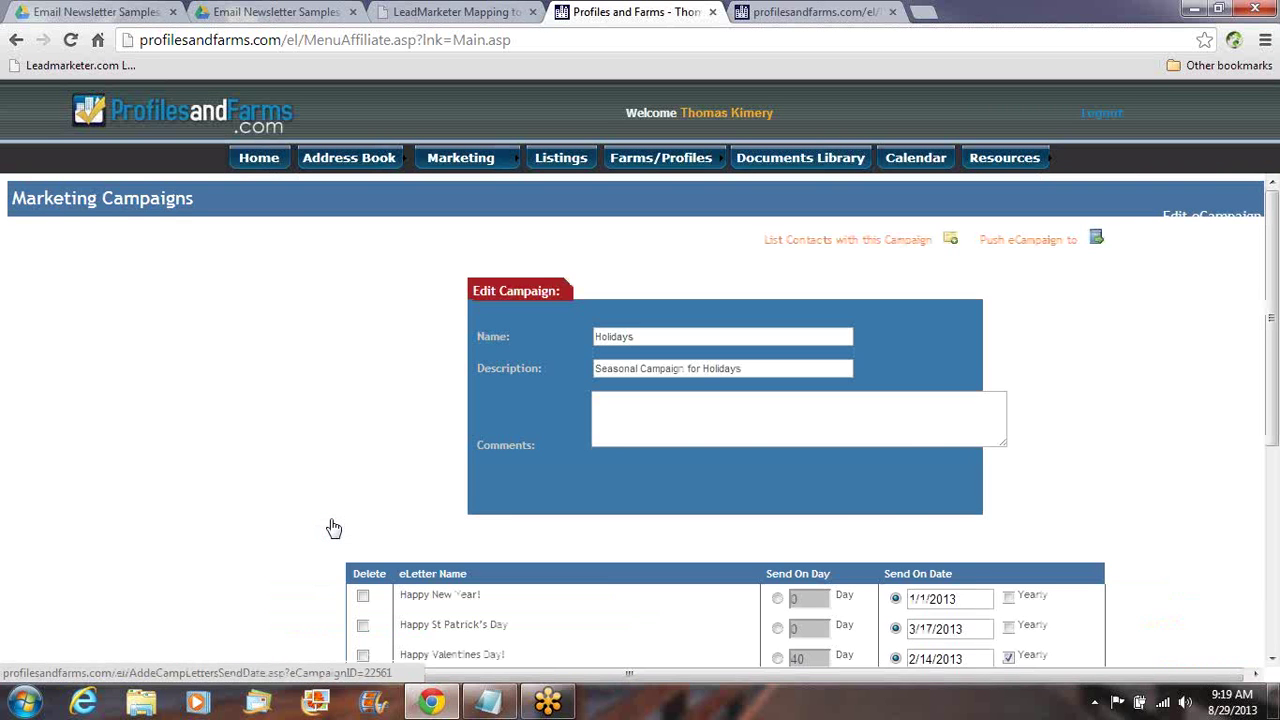
scroll(297, 440, "down", 3)
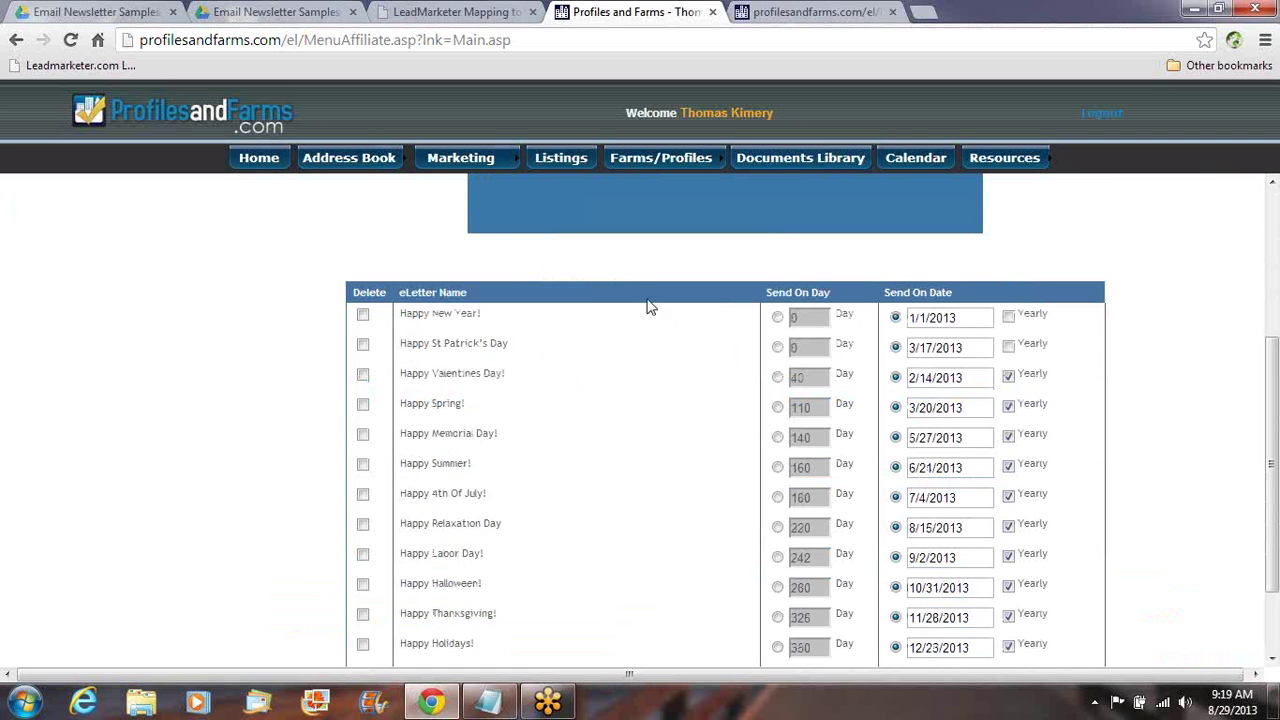
left_click_drag(968, 317, 897, 318)
Step: Open the Happy New Year! eLetter and expand its editor to full size to view the greeting text
left_click(457, 320)
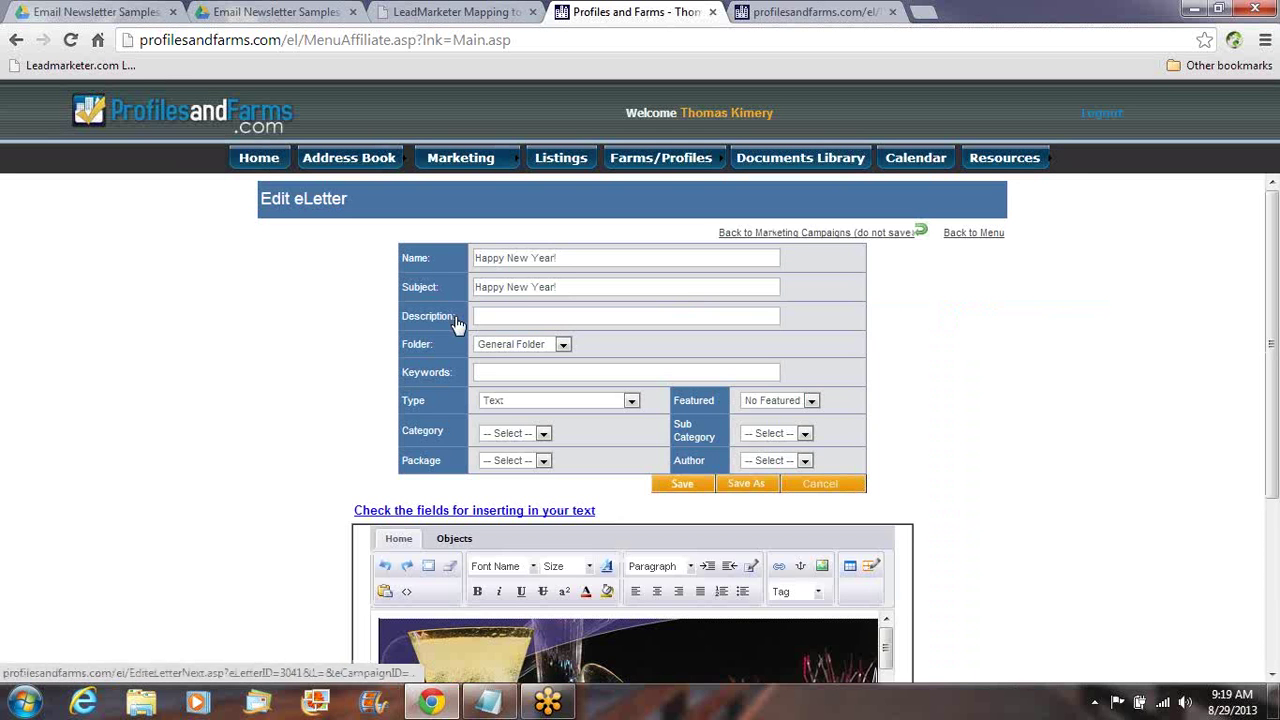
scroll(337, 375, "down", 3)
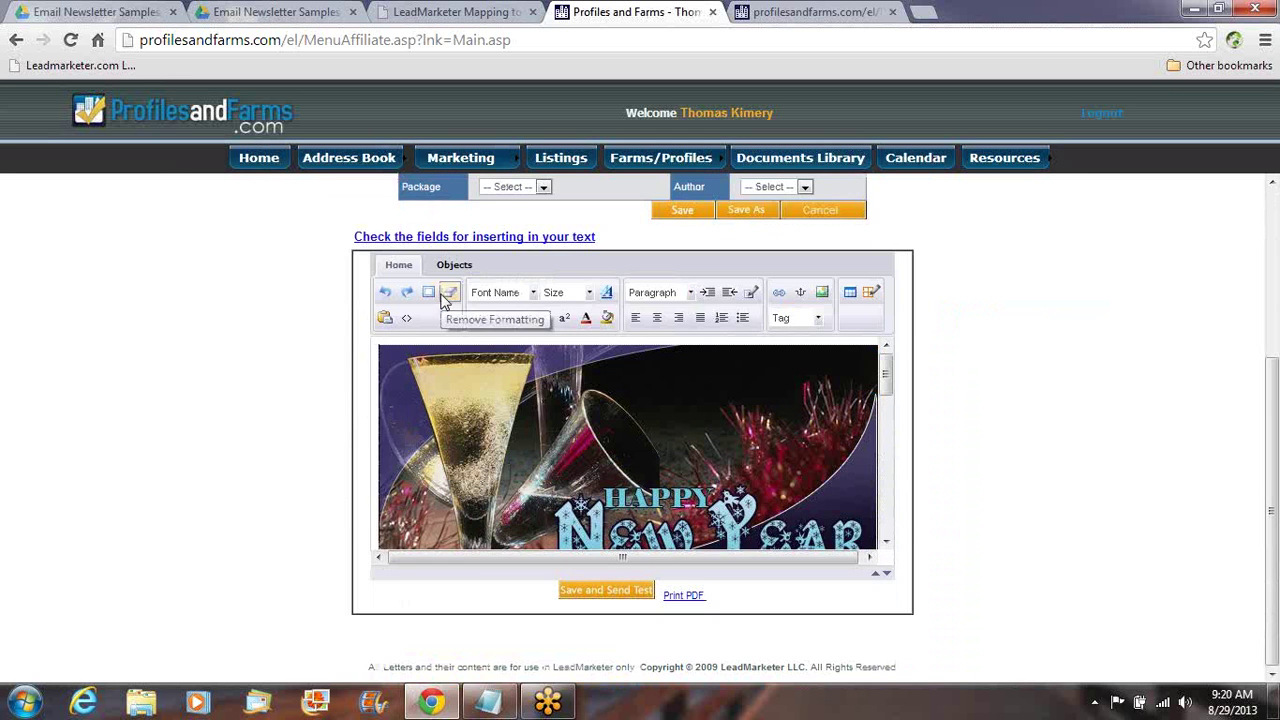
left_click(428, 292)
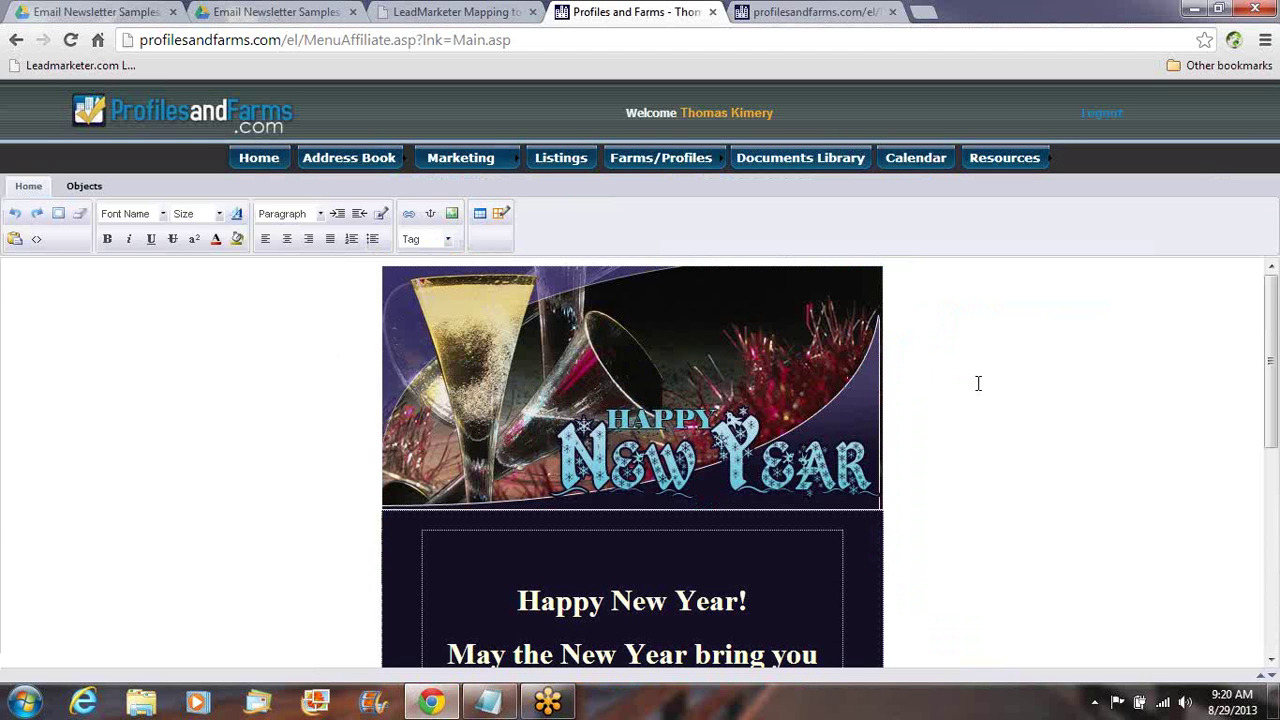
scroll(975, 390, "down", 1)
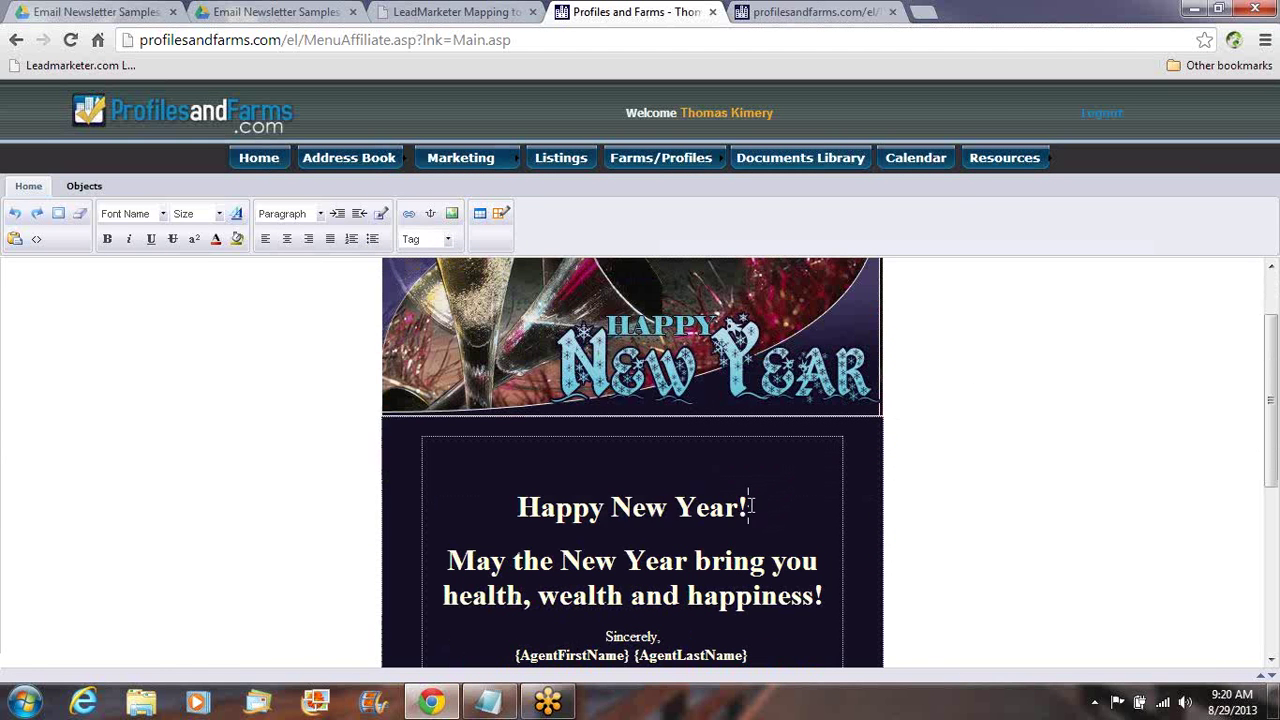
Step: Color the "Happy New Year!" heading red and reduce its font size
left_click_drag(757, 505, 425, 509)
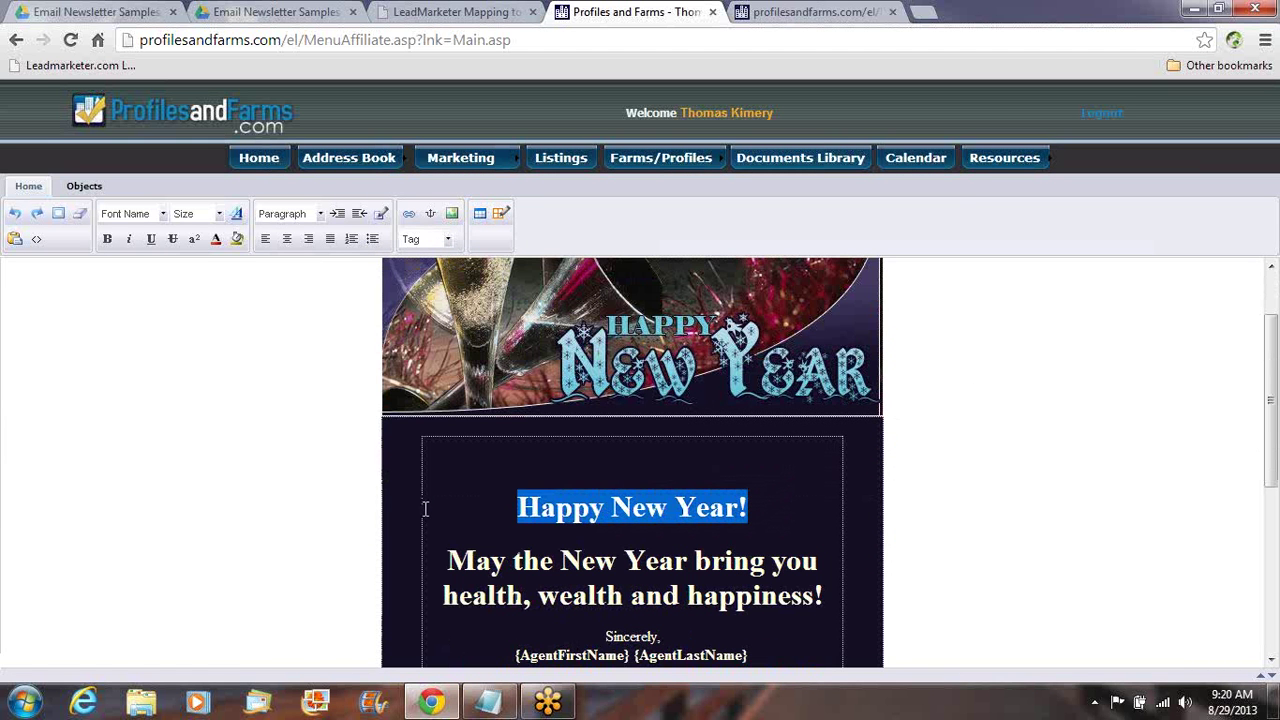
left_click(214, 240)
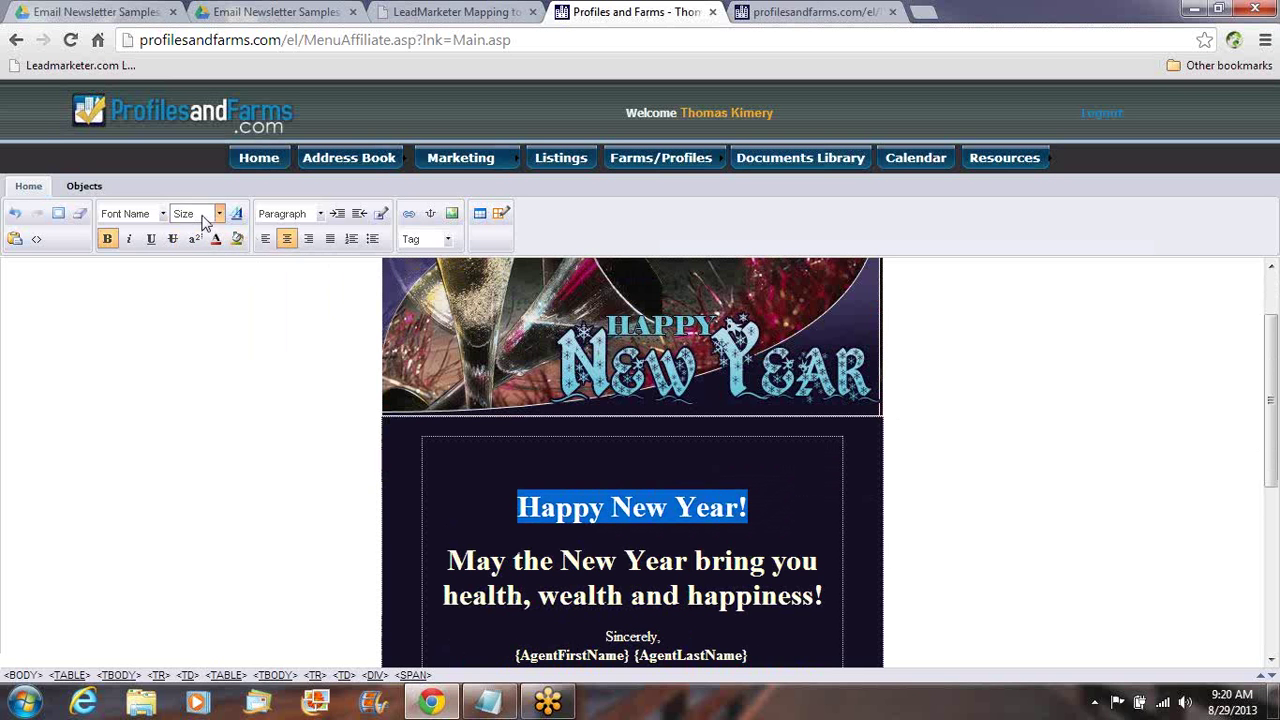
left_click(200, 214)
left_click(231, 316)
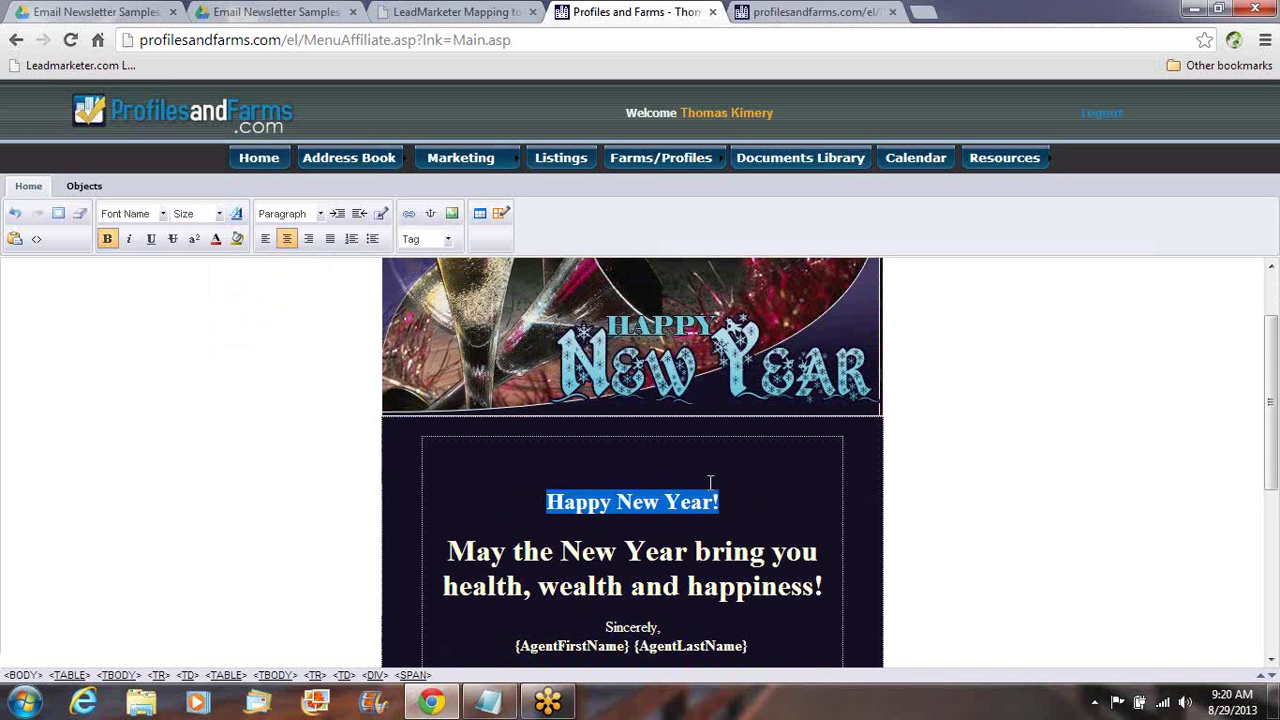
Step: Add the line "Call me now!" directly below the "Happy New Year!" heading
left_click(743, 508)
key("Return")
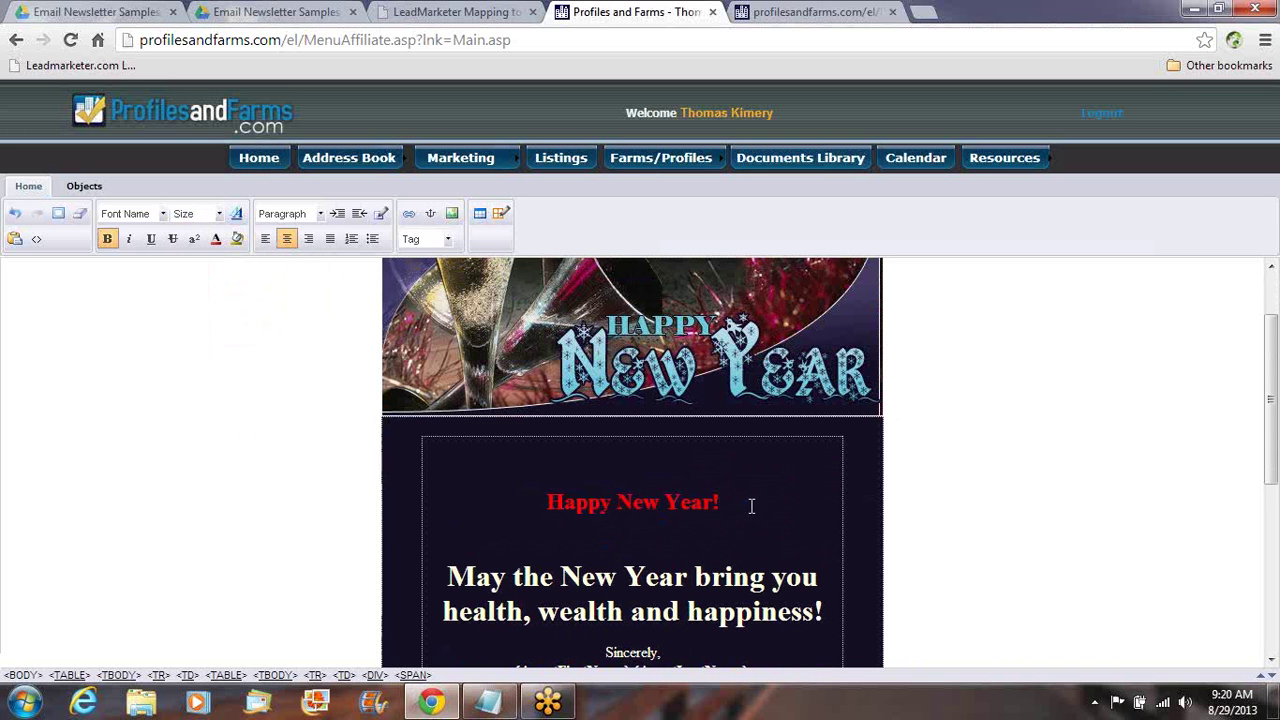
type("Call me now")
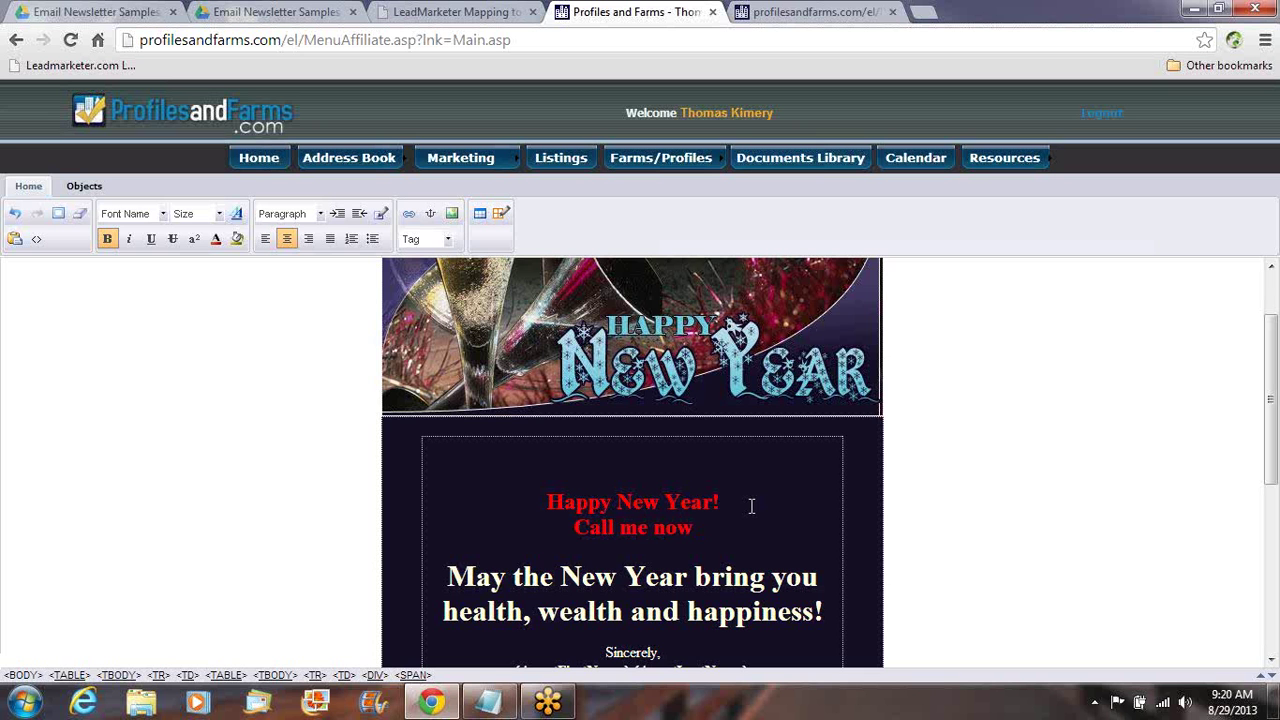
type("!")
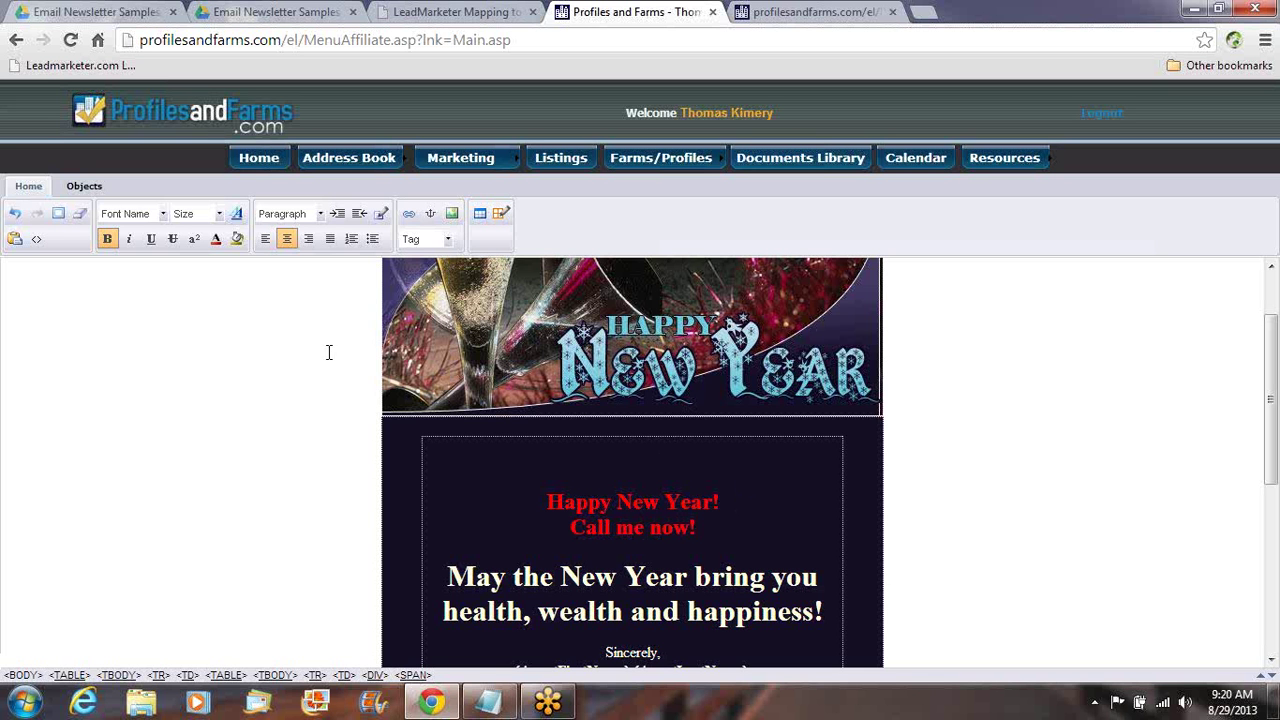
Step: Insert the image cute-puppy-dog-wallpapers.jpg from Shared Media above the greeting heading and look over the letter
left_click(623, 448)
left_click(452, 213)
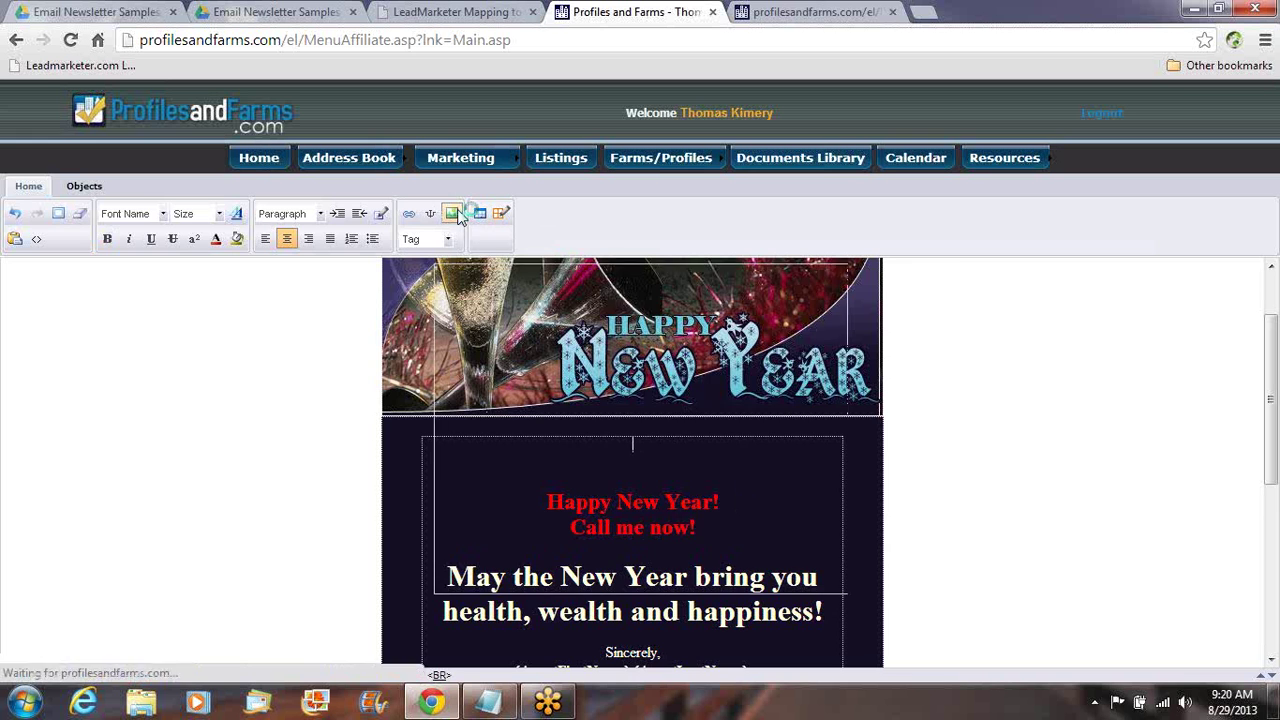
left_click(826, 311)
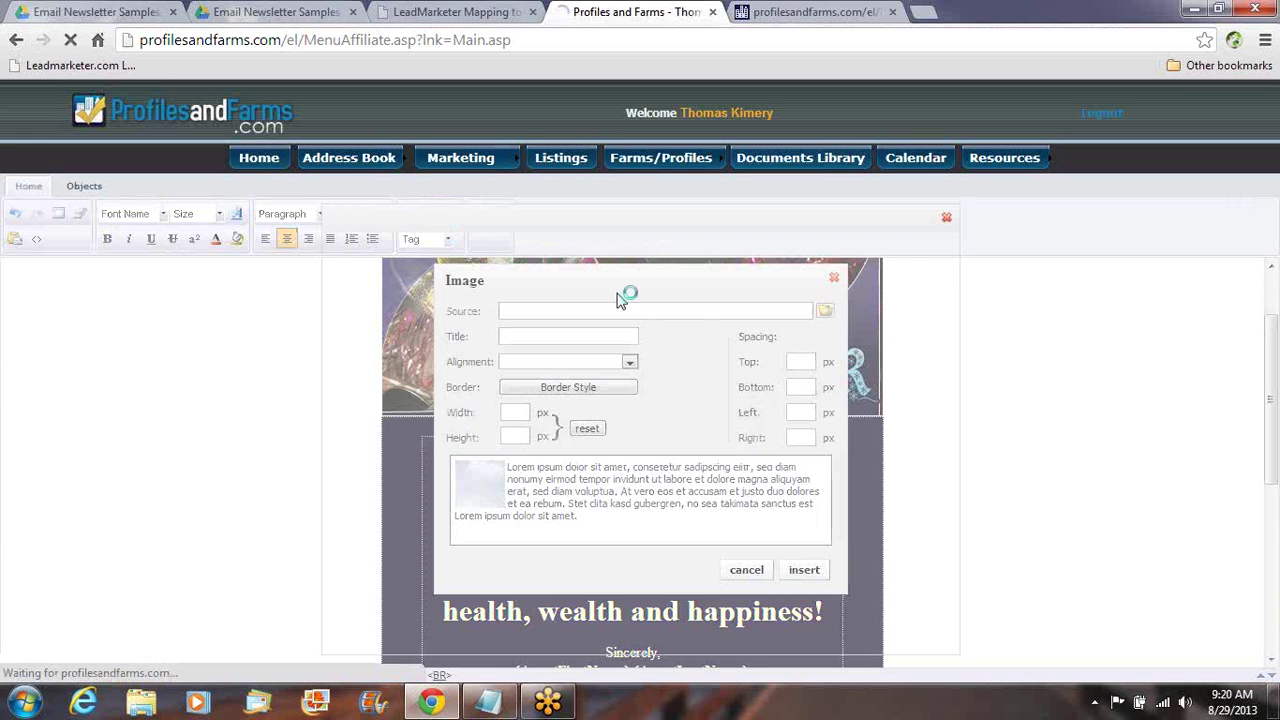
left_click(385, 250)
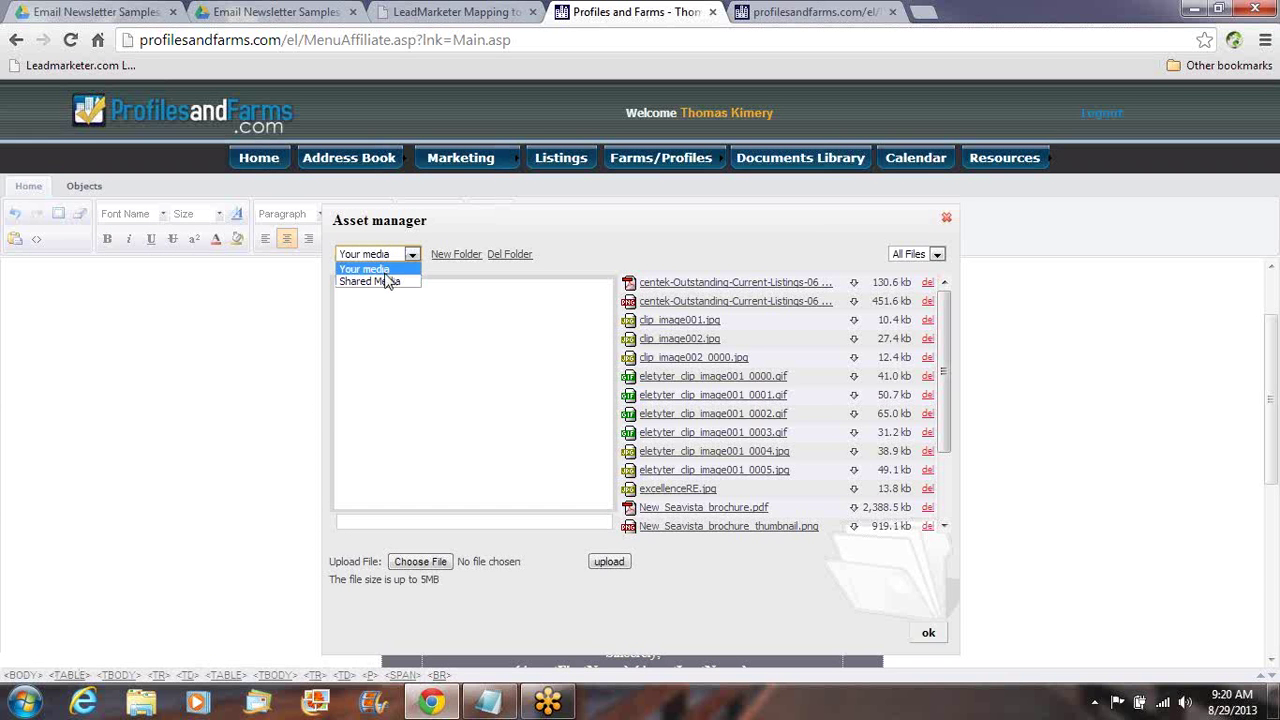
left_click(390, 276)
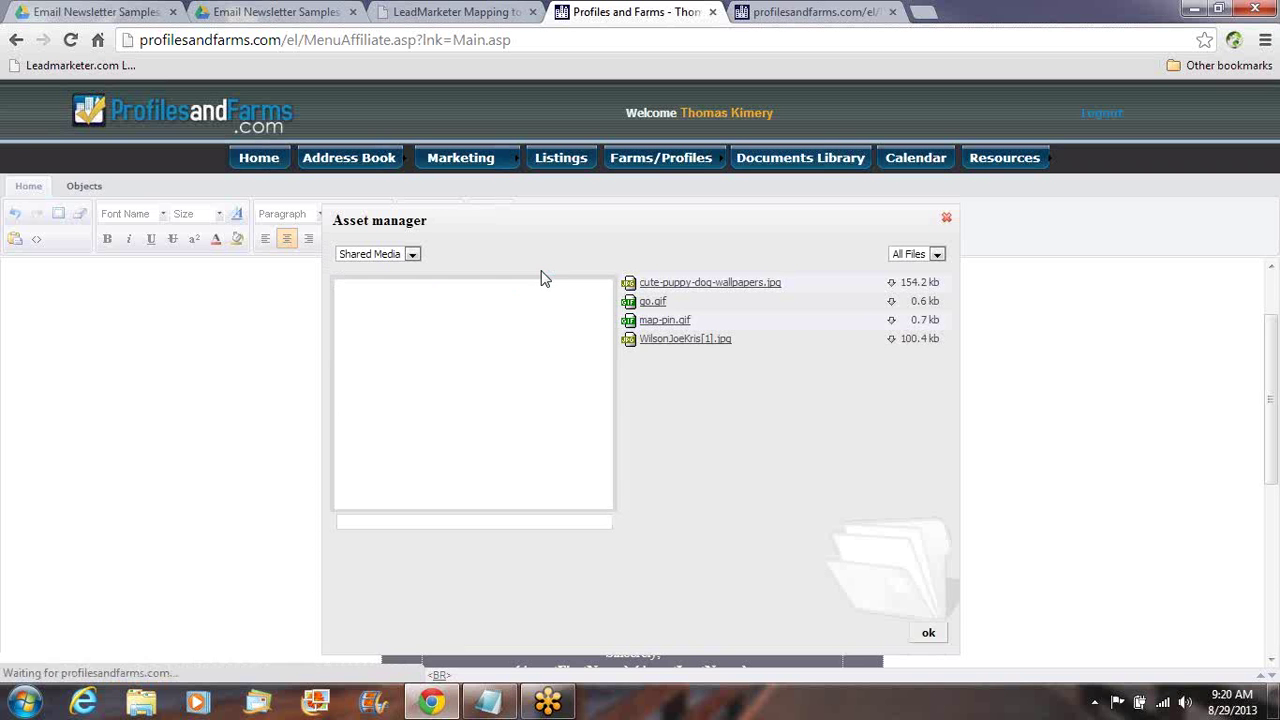
left_click(655, 286)
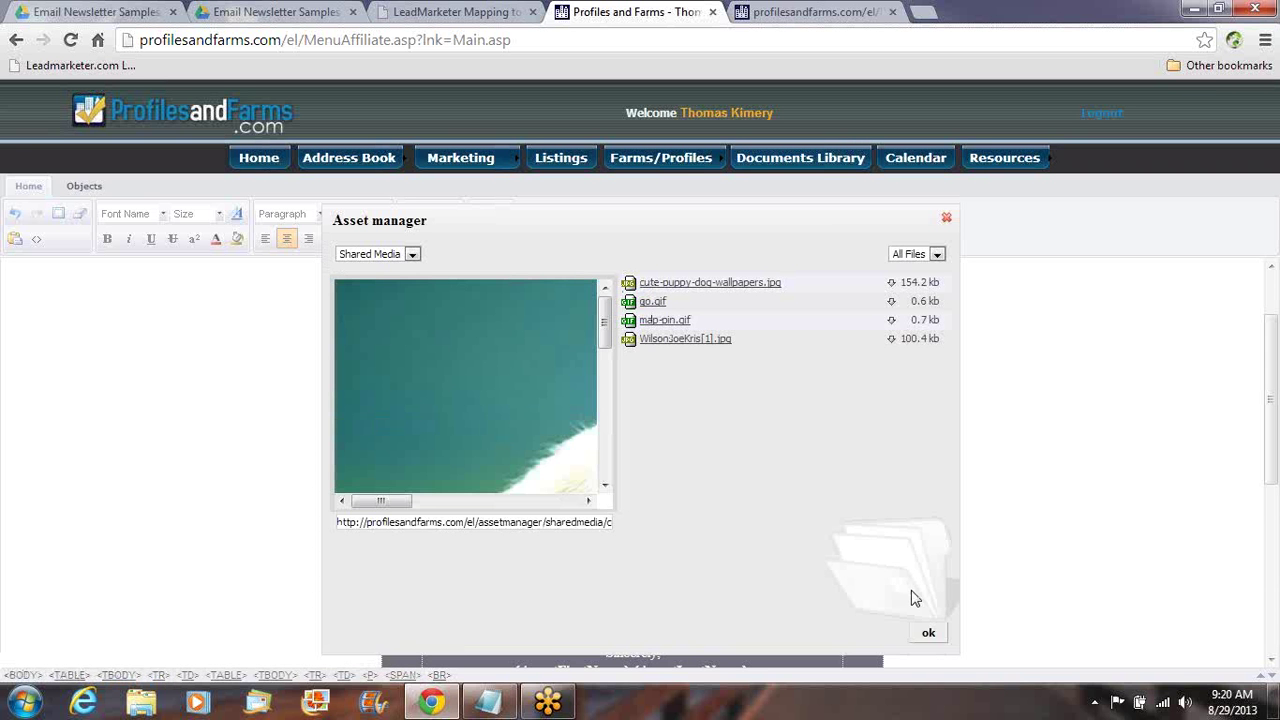
left_click(928, 632)
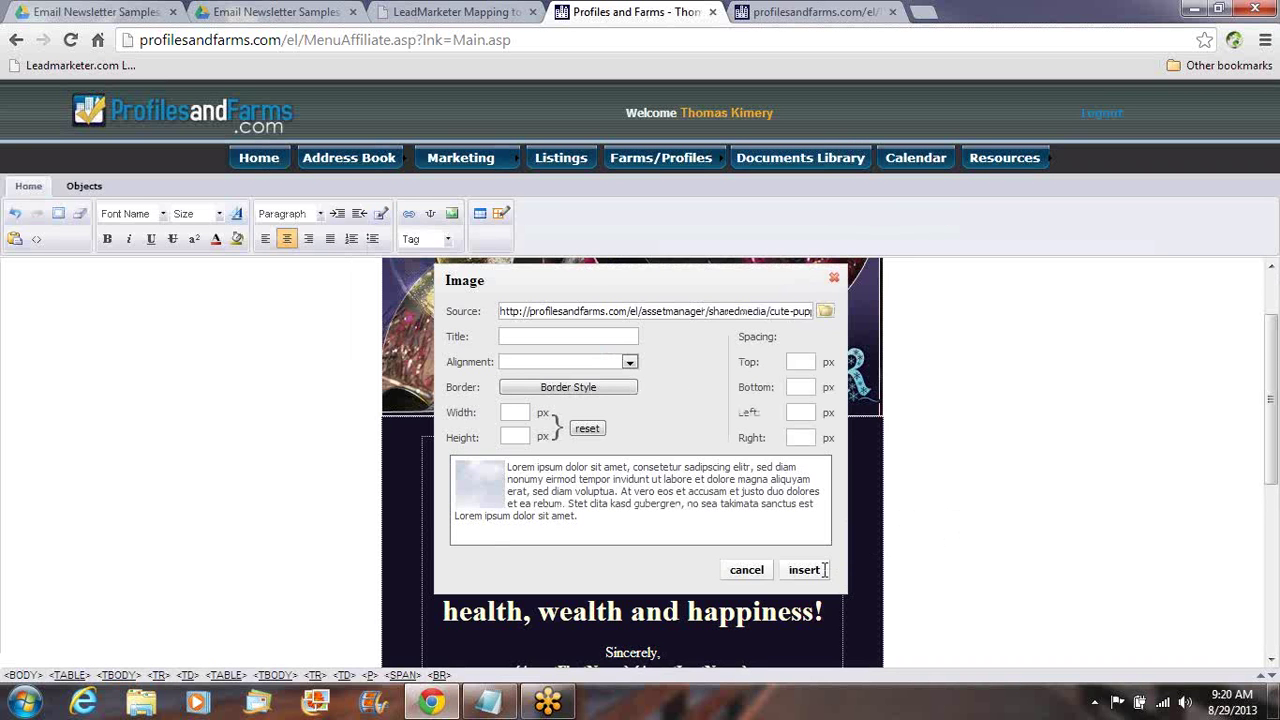
left_click(806, 570)
left_click(842, 372)
scroll(1077, 400, "down", 5)
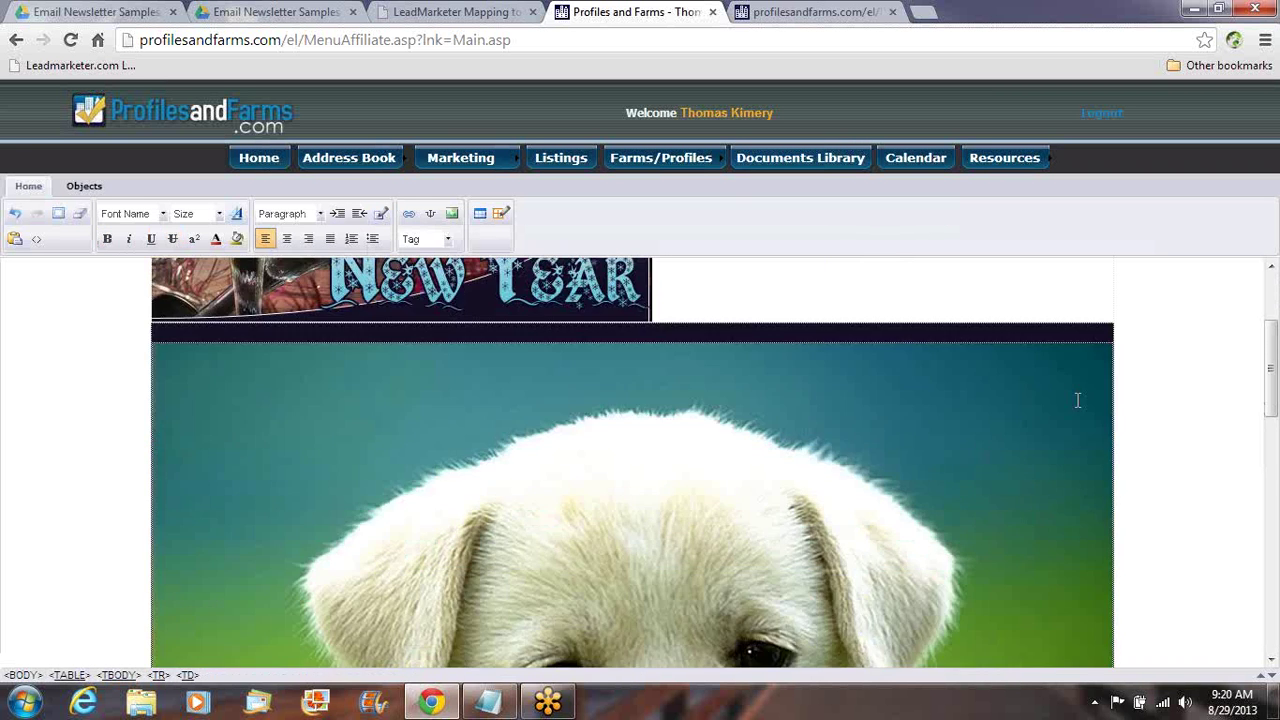
scroll(1079, 404, "up", 2)
scroll(1079, 404, "up", 4)
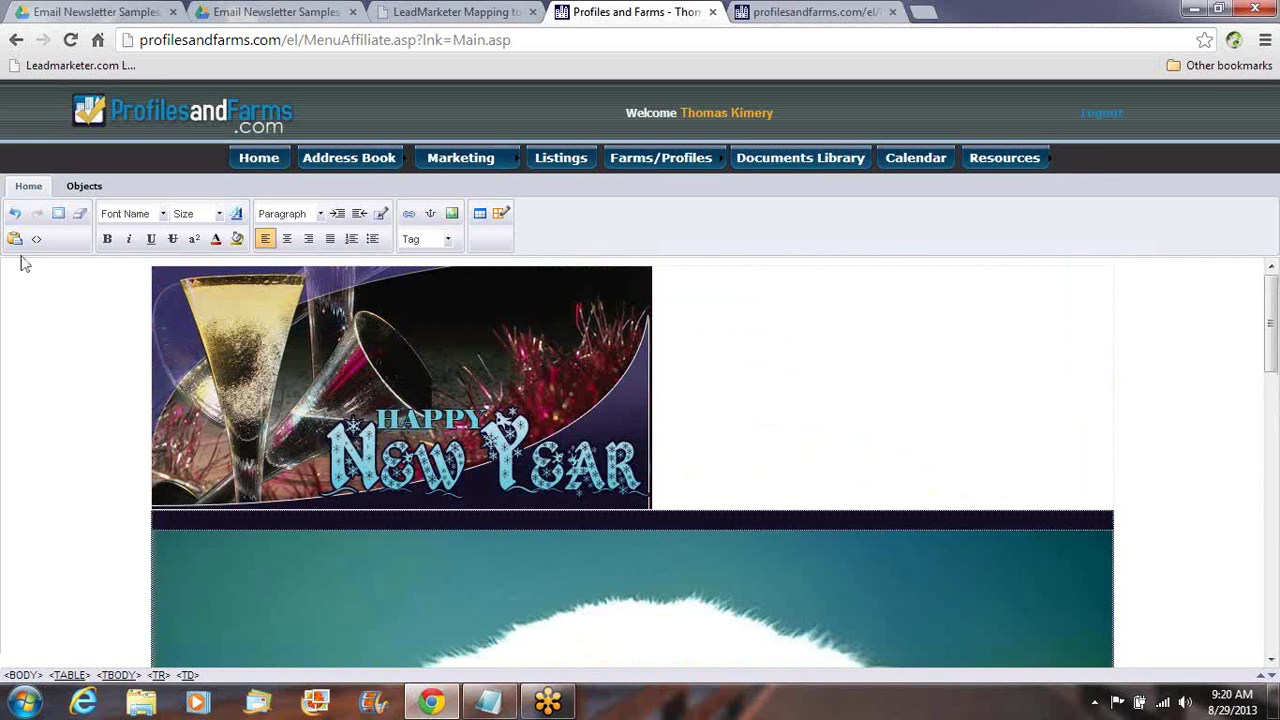
Step: Restore the editor size, return to the Holidays campaign schedule without saving, and highlight the send date of the Happy Valentines Day! eLetter
left_click(58, 213)
scroll(687, 518, "down", 5)
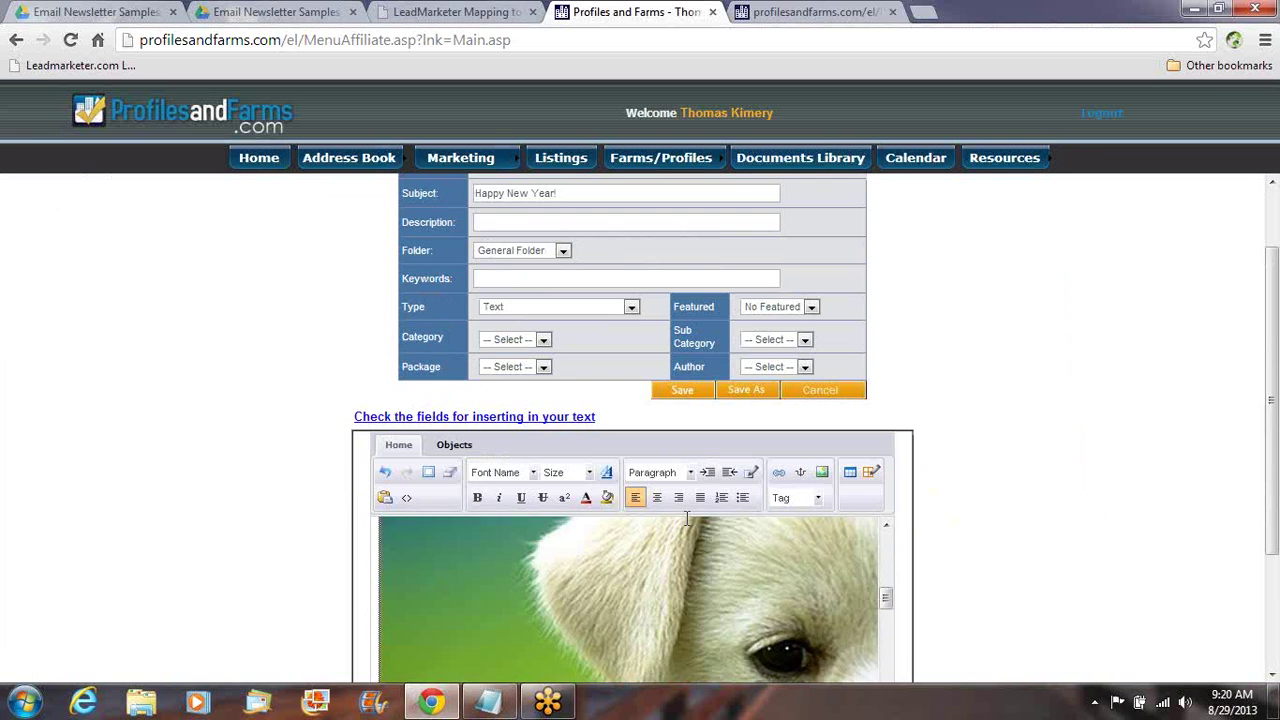
scroll(687, 518, "up", 5)
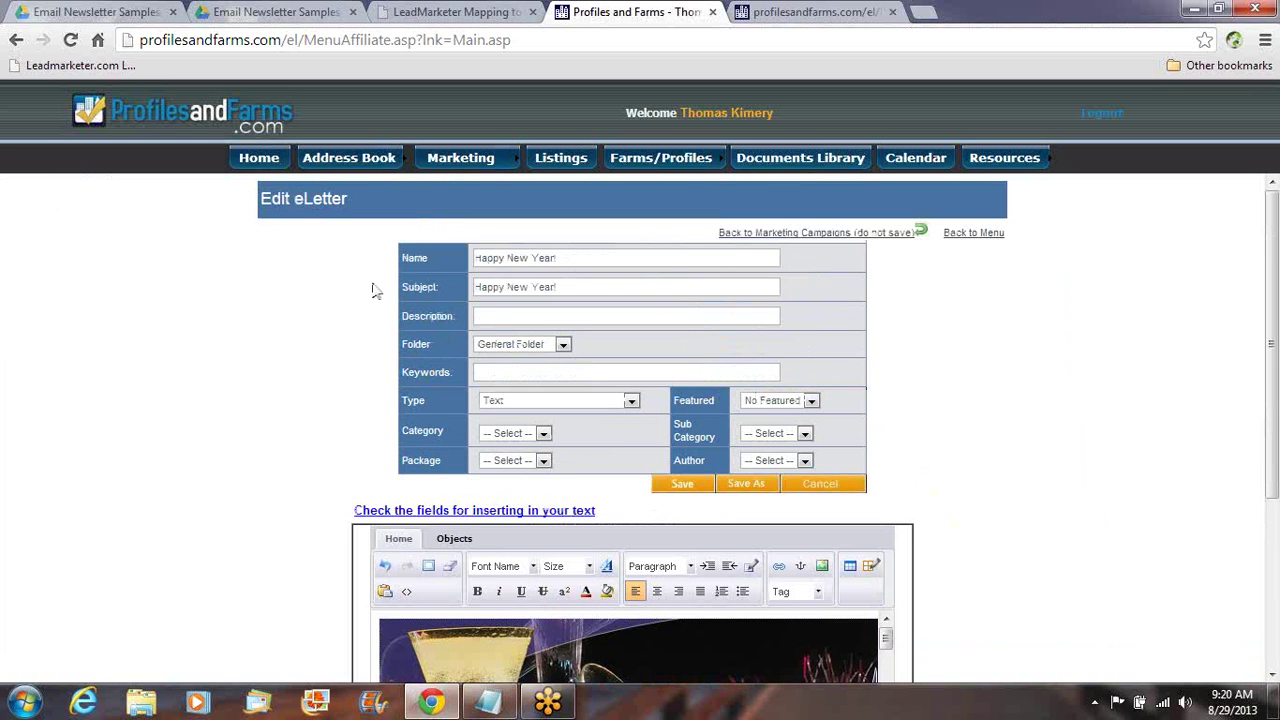
left_click(16, 40)
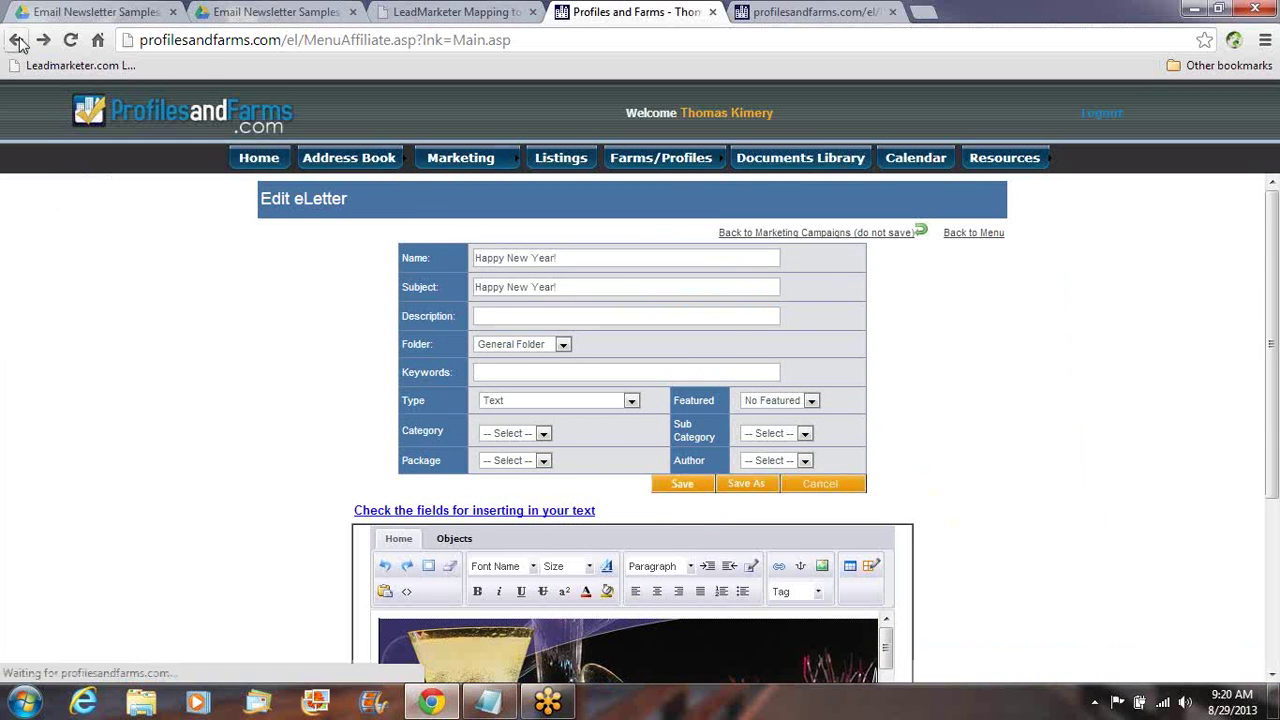
left_click(16, 40)
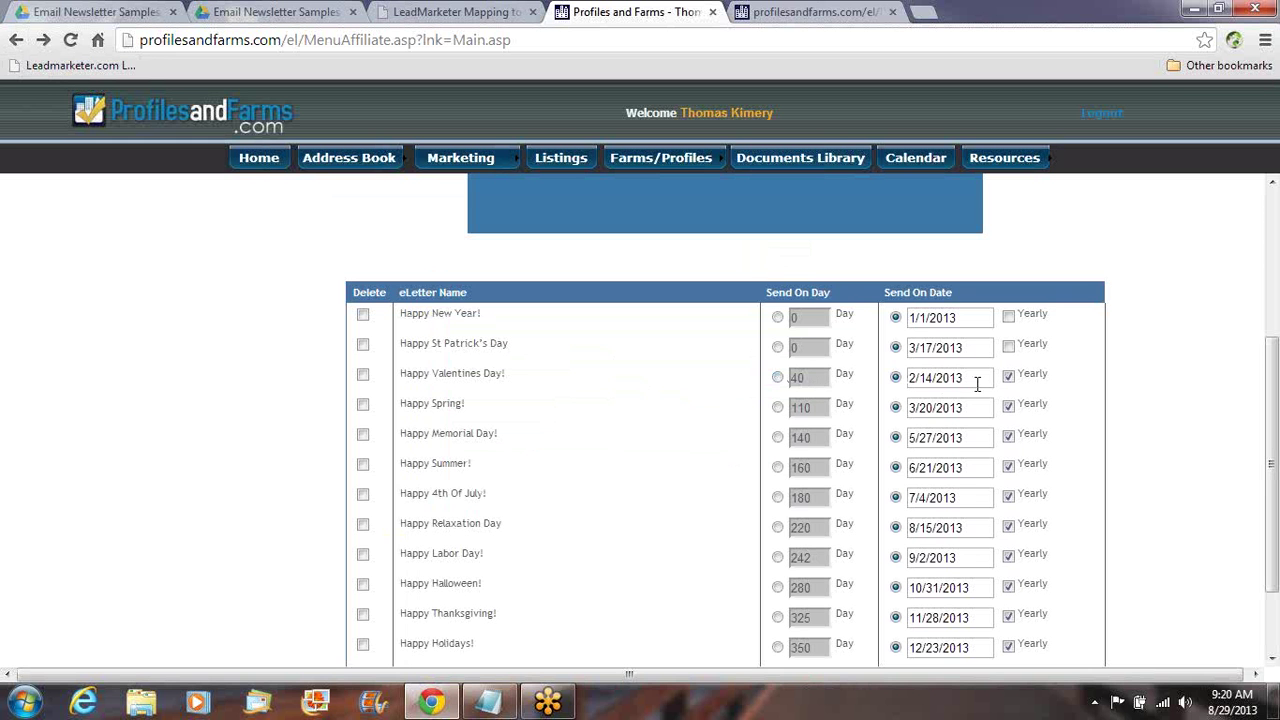
left_click_drag(977, 380, 921, 381)
Step: Return to the marketing campaigns list and open the Past clients campaign
left_click(349, 160)
left_click(16, 42)
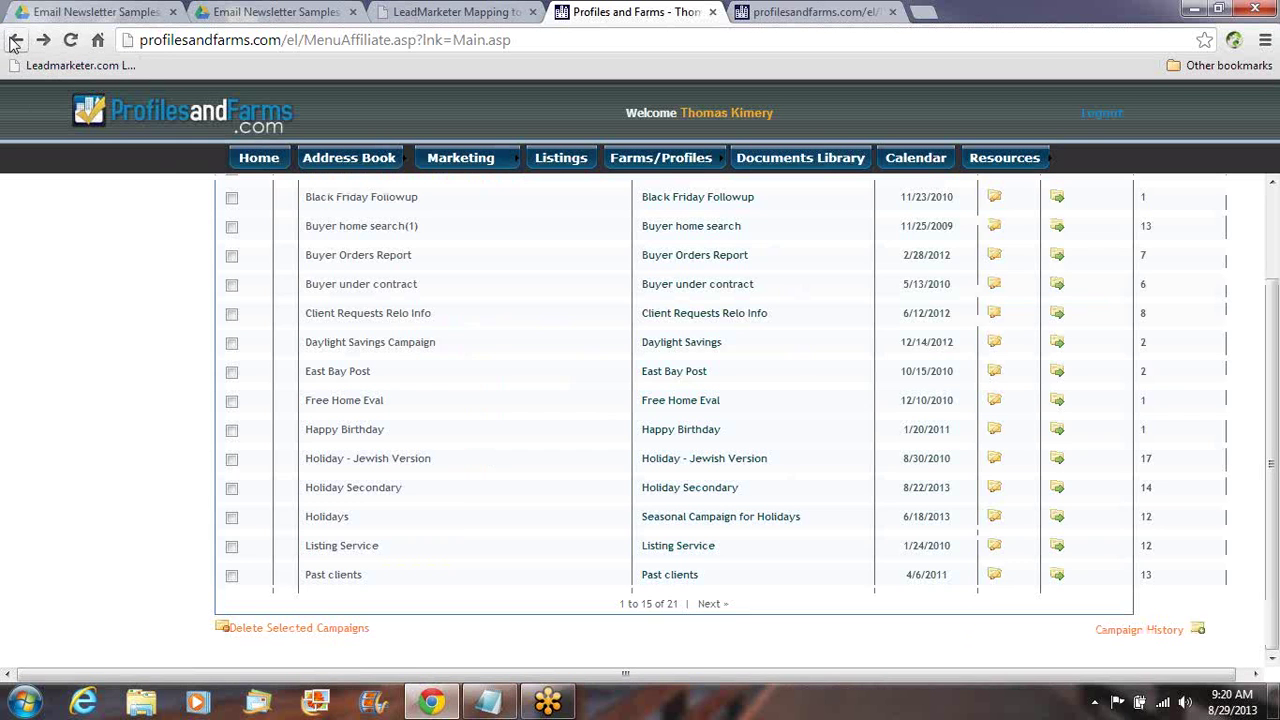
left_click(333, 576)
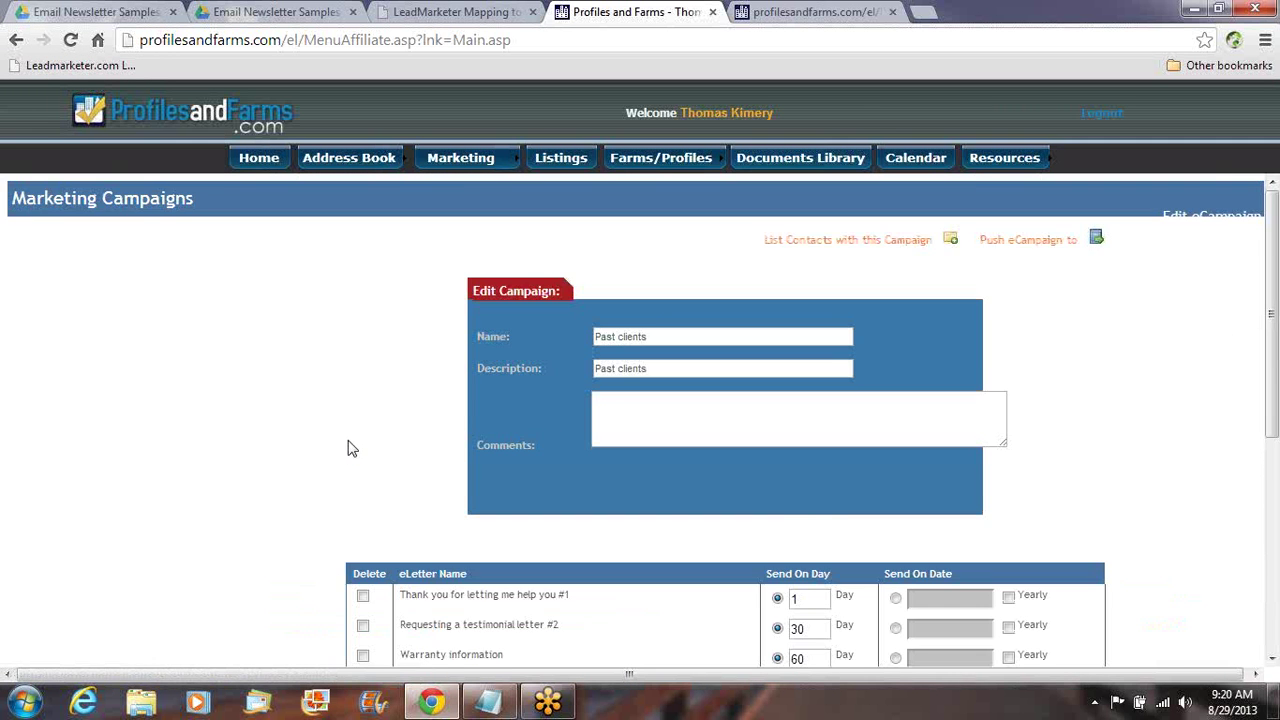
Step: Examine the send days of the eLetters scheduled in the Past clients campaign
scroll(345, 447, "down", 2)
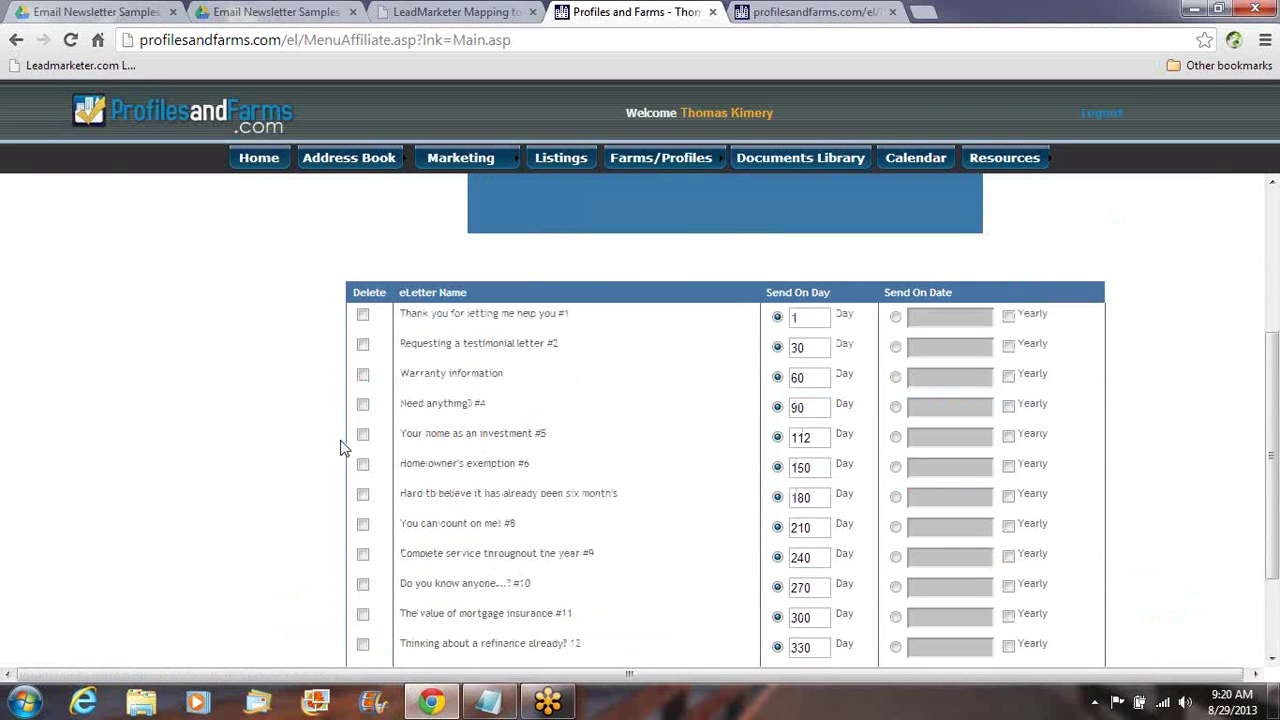
scroll(340, 447, "up", 2)
scroll(340, 447, "down", 3)
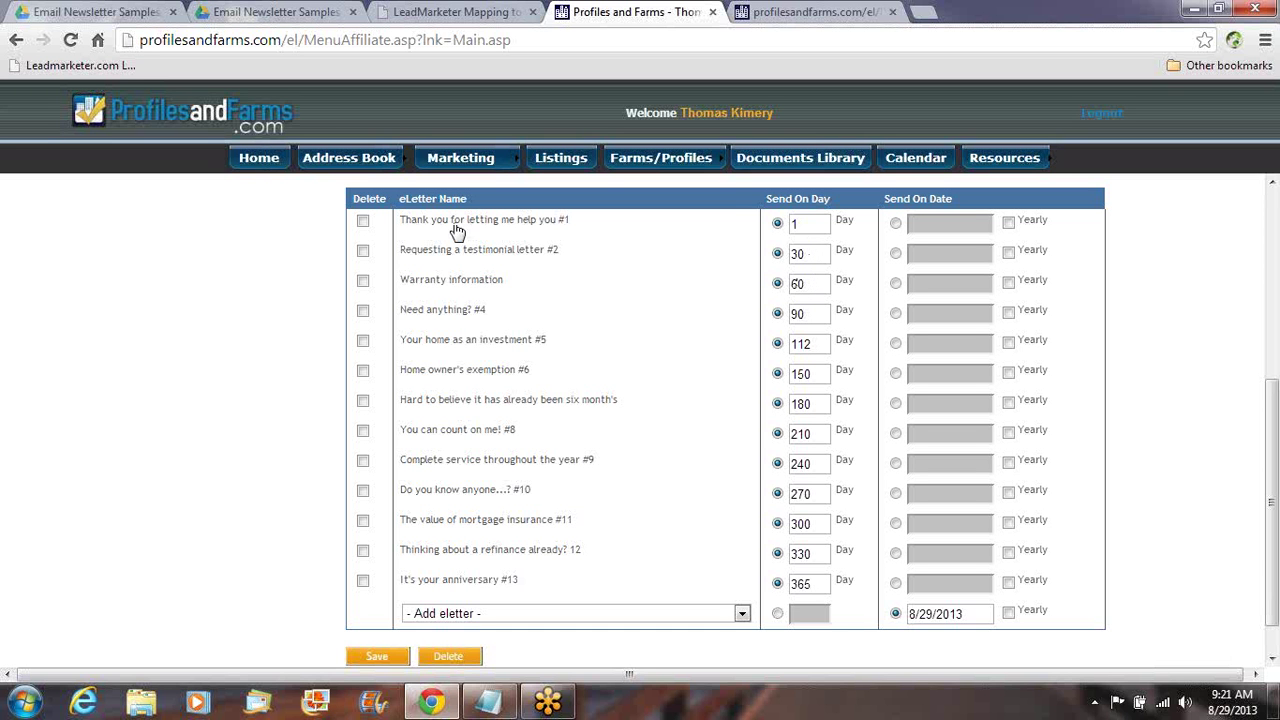
Step: Open the first contact in the address book and look through the eCampaigns attached to that contact
mouse_move(318, 160)
left_click(333, 188)
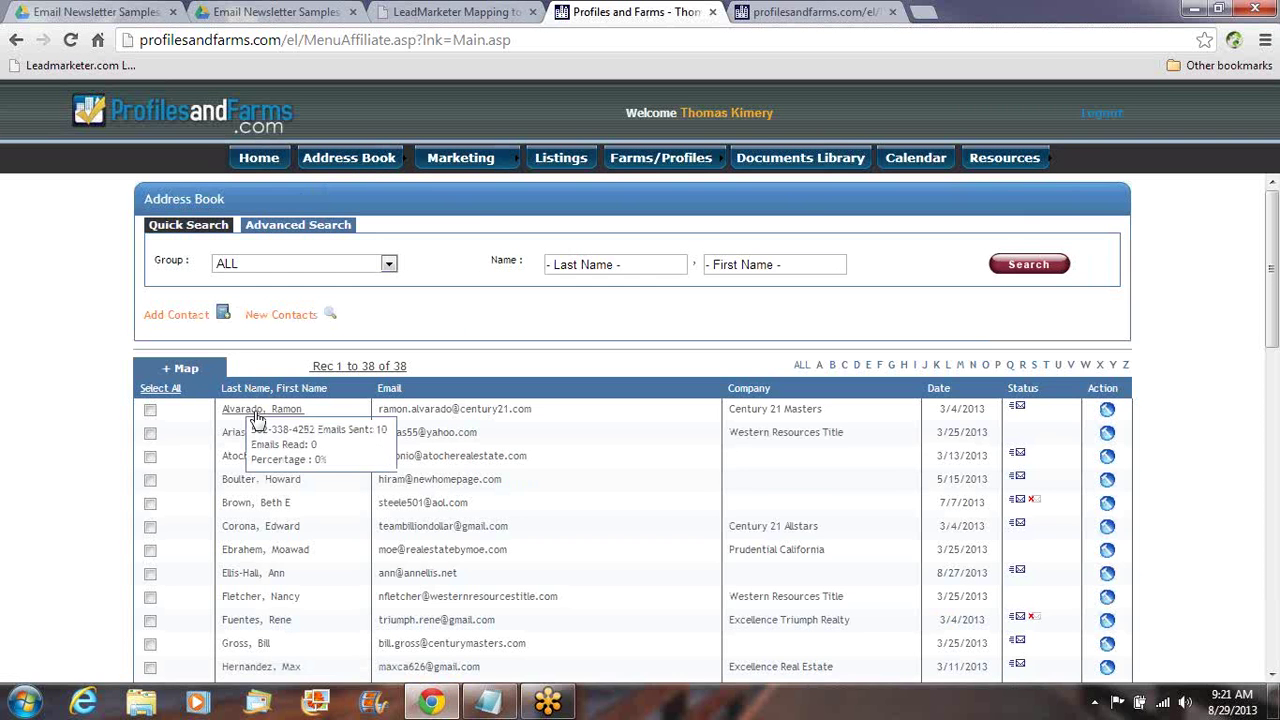
left_click(257, 409)
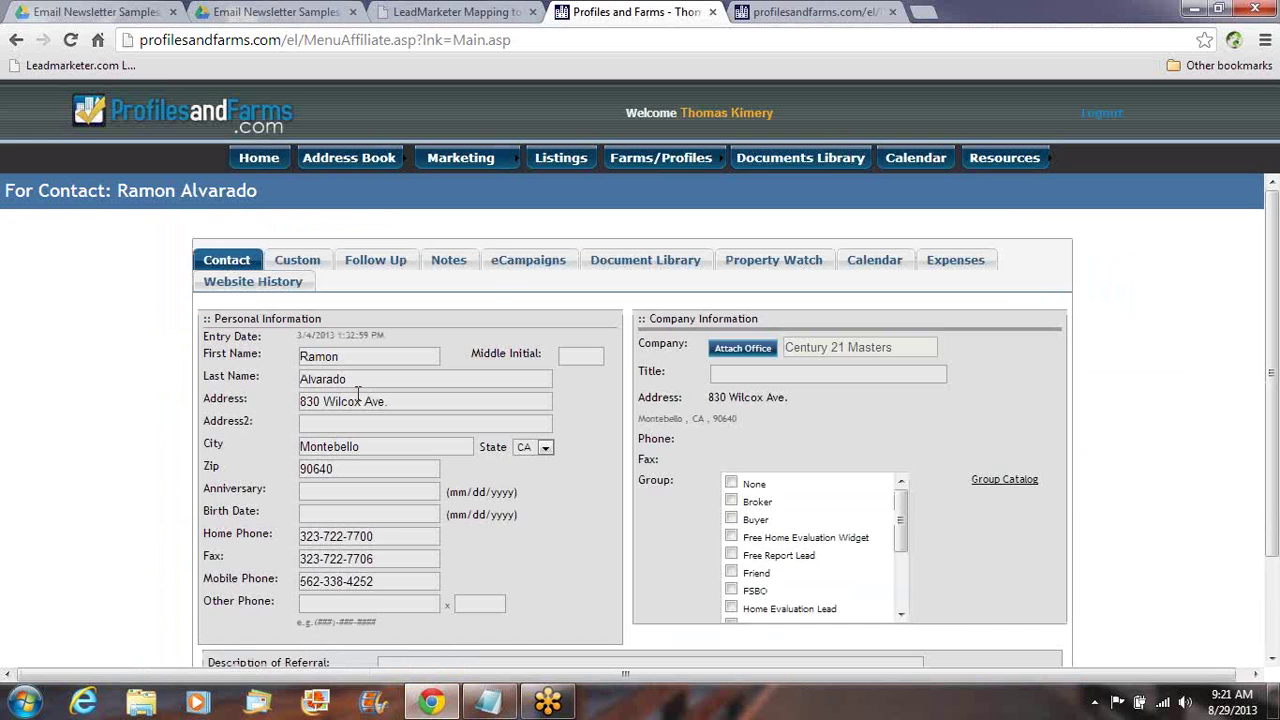
left_click(527, 259)
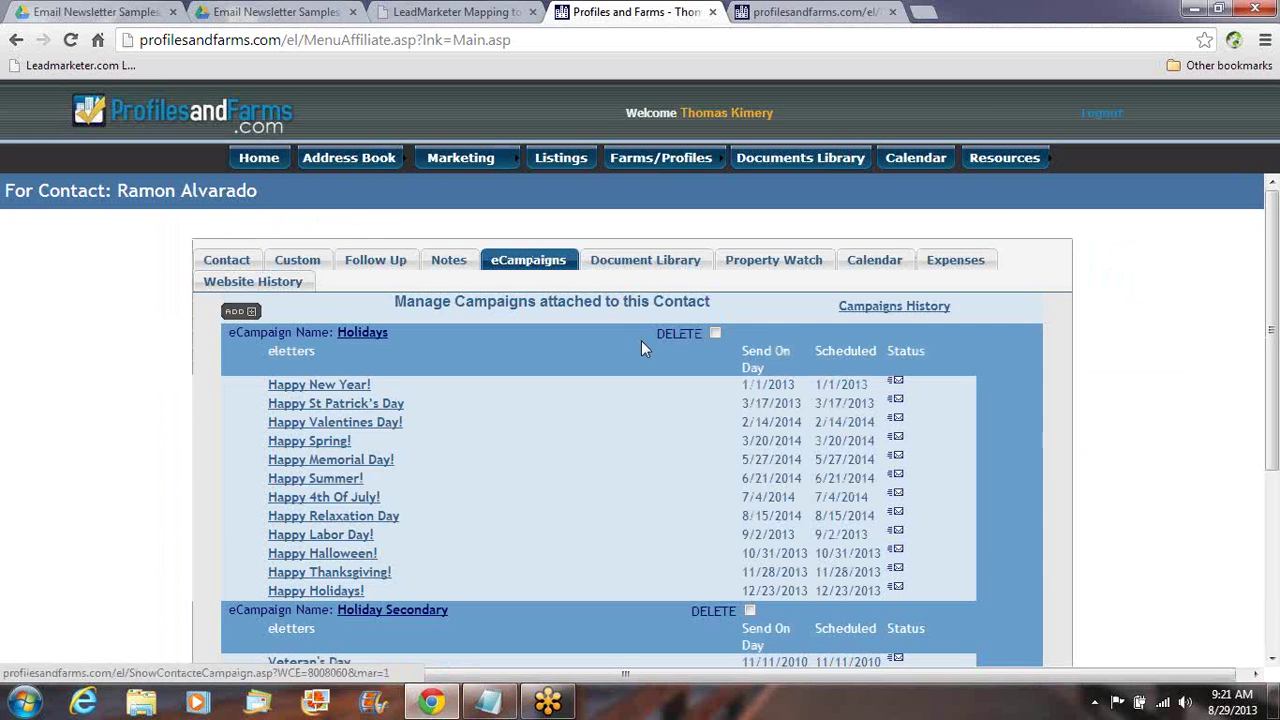
scroll(641, 346, "down", 3)
scroll(641, 346, "up", 2)
scroll(641, 346, "up", 1)
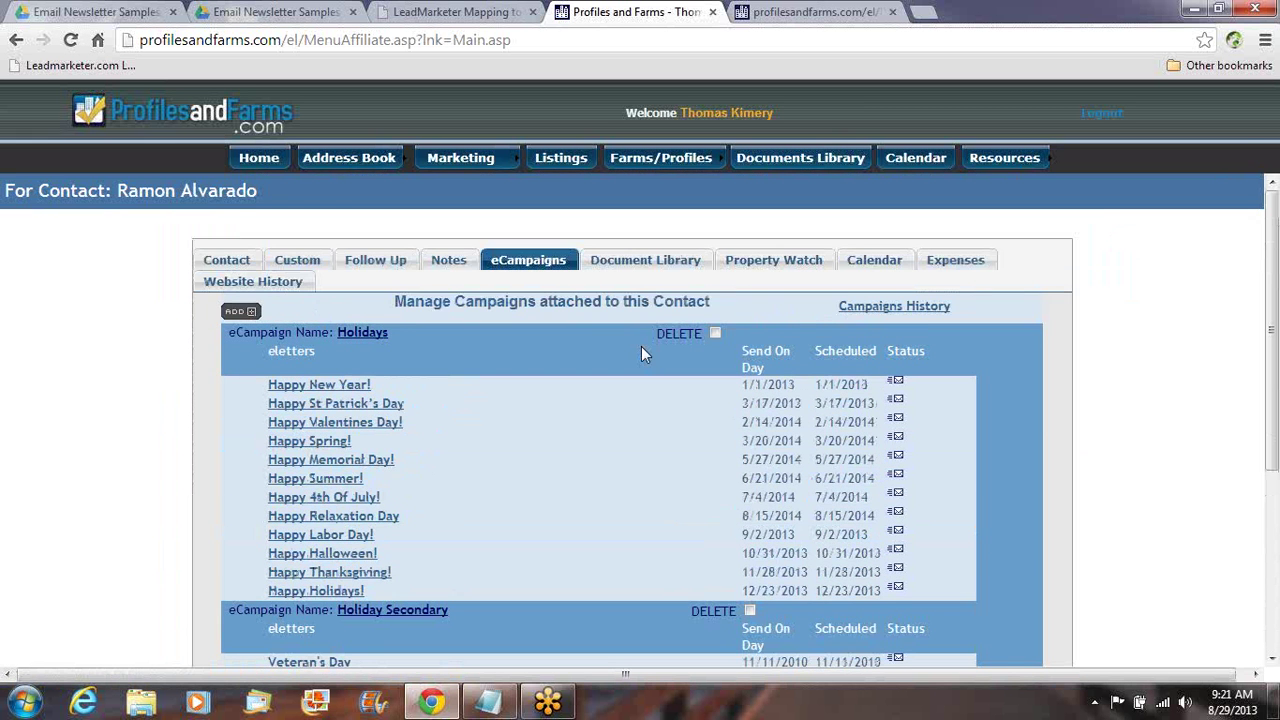
scroll(641, 346, "down", 1)
scroll(641, 346, "down", 3)
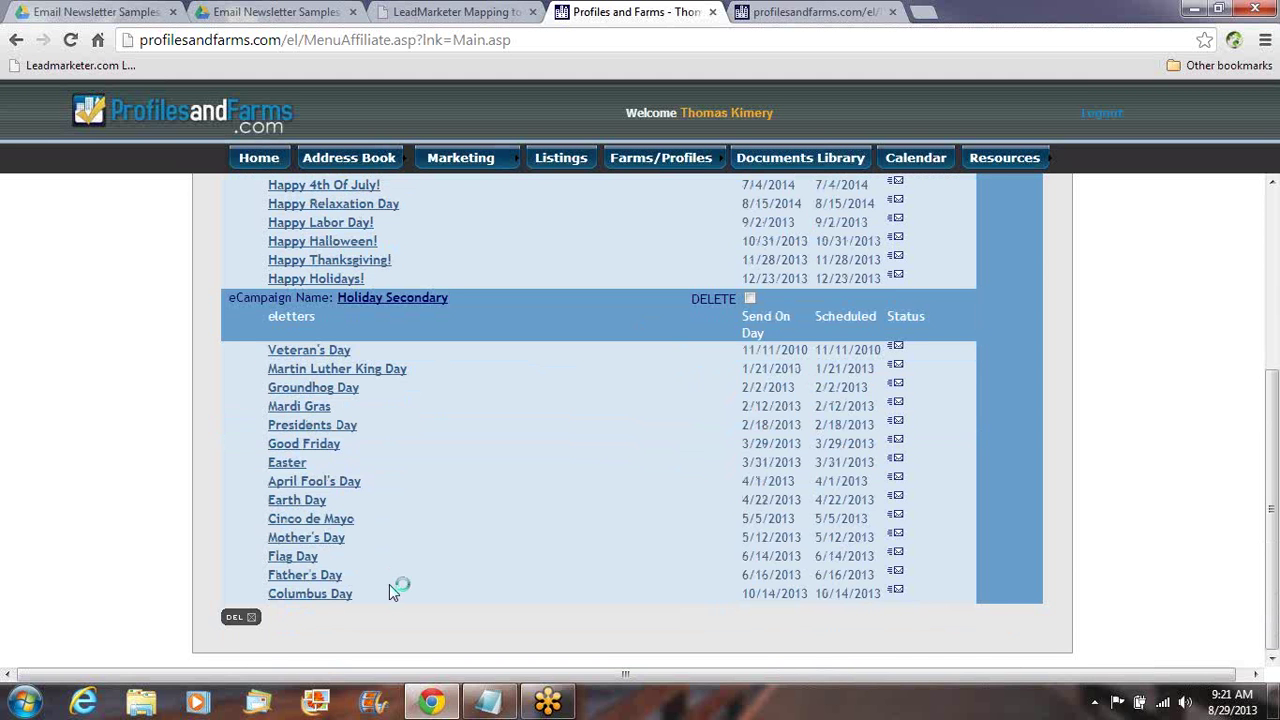
Step: Add the Past clients eCampaign to the contact with a start date of 8/7/2013
left_click(240, 617)
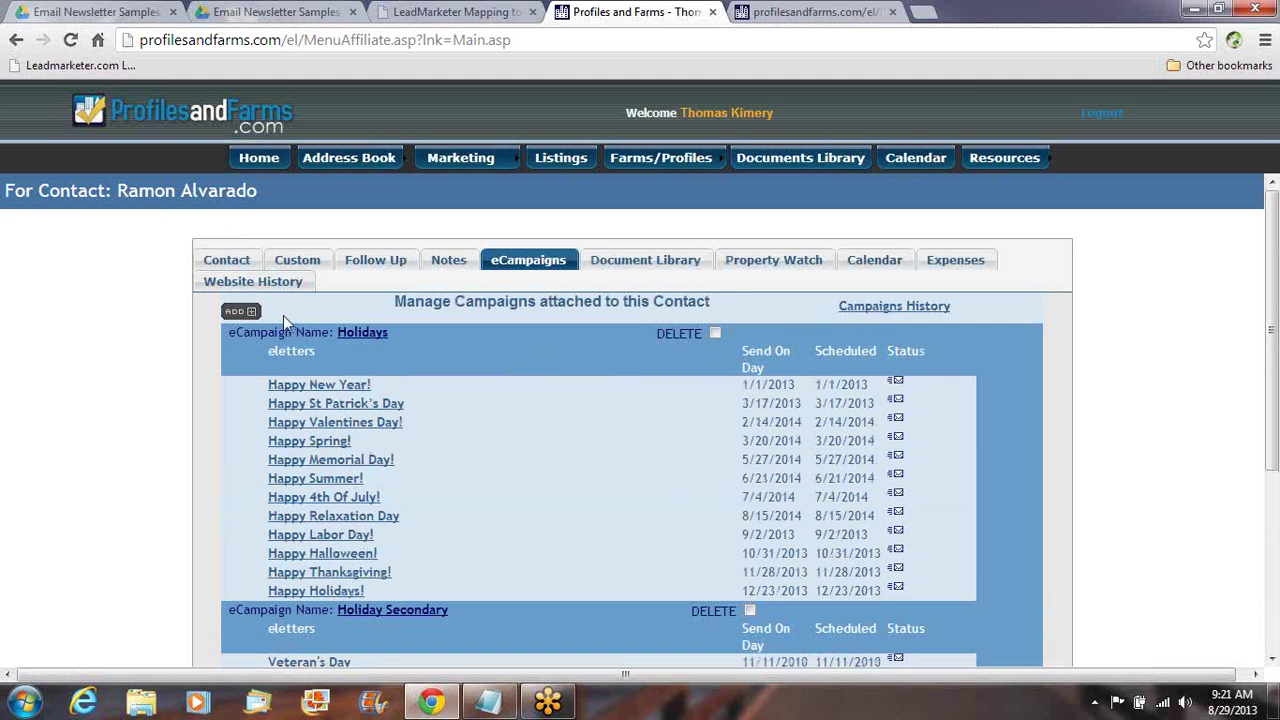
left_click(242, 311)
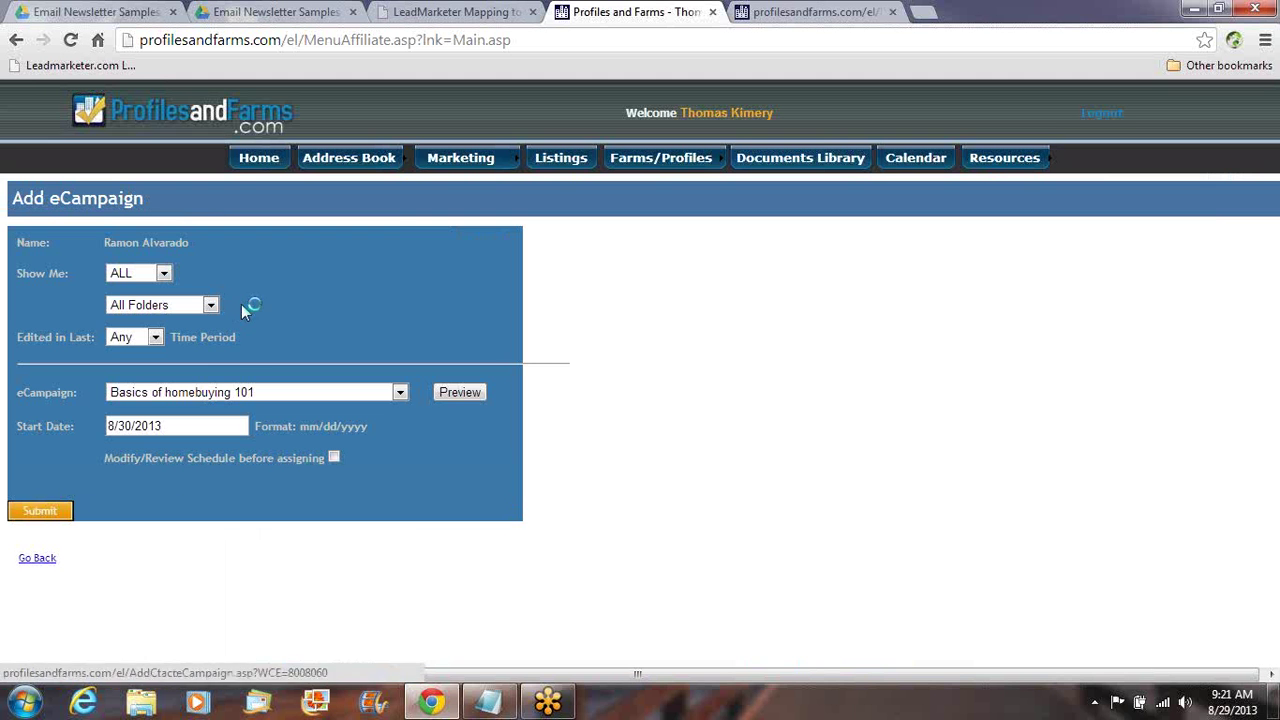
left_click(238, 396)
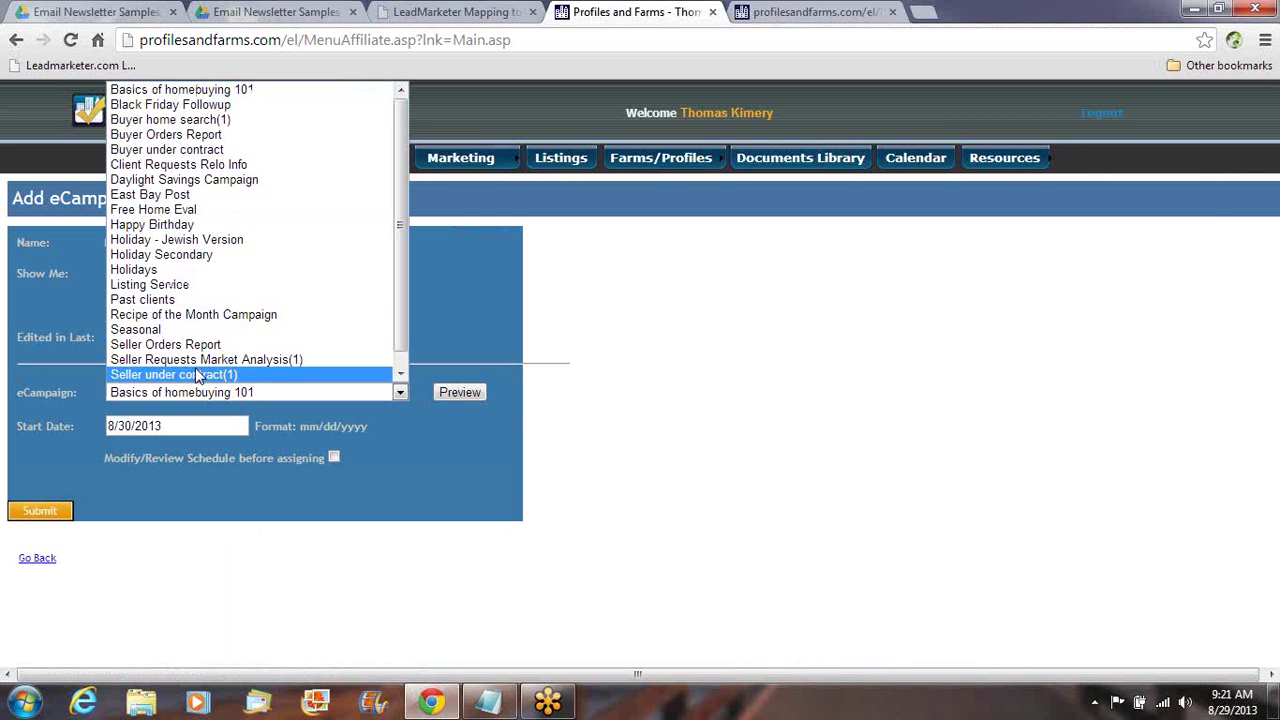
left_click(170, 301)
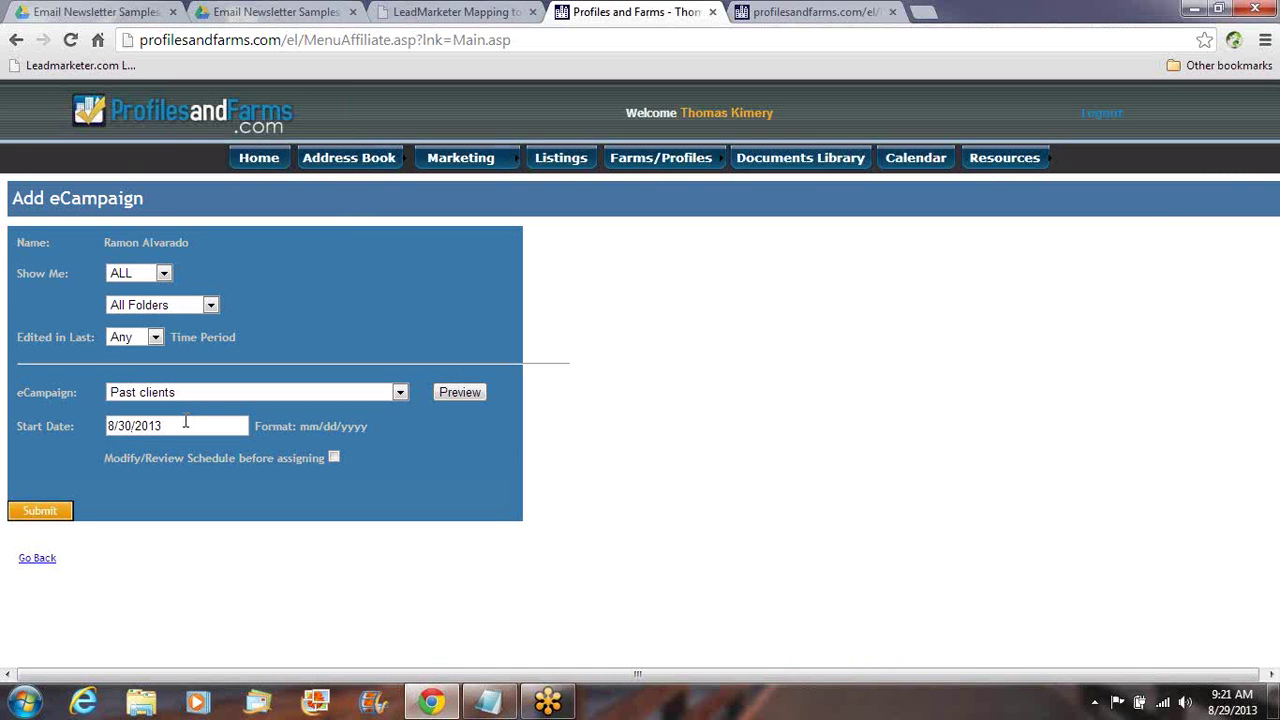
key("BackSpace")
key("BackSpace")
type("7")
left_click(44, 512)
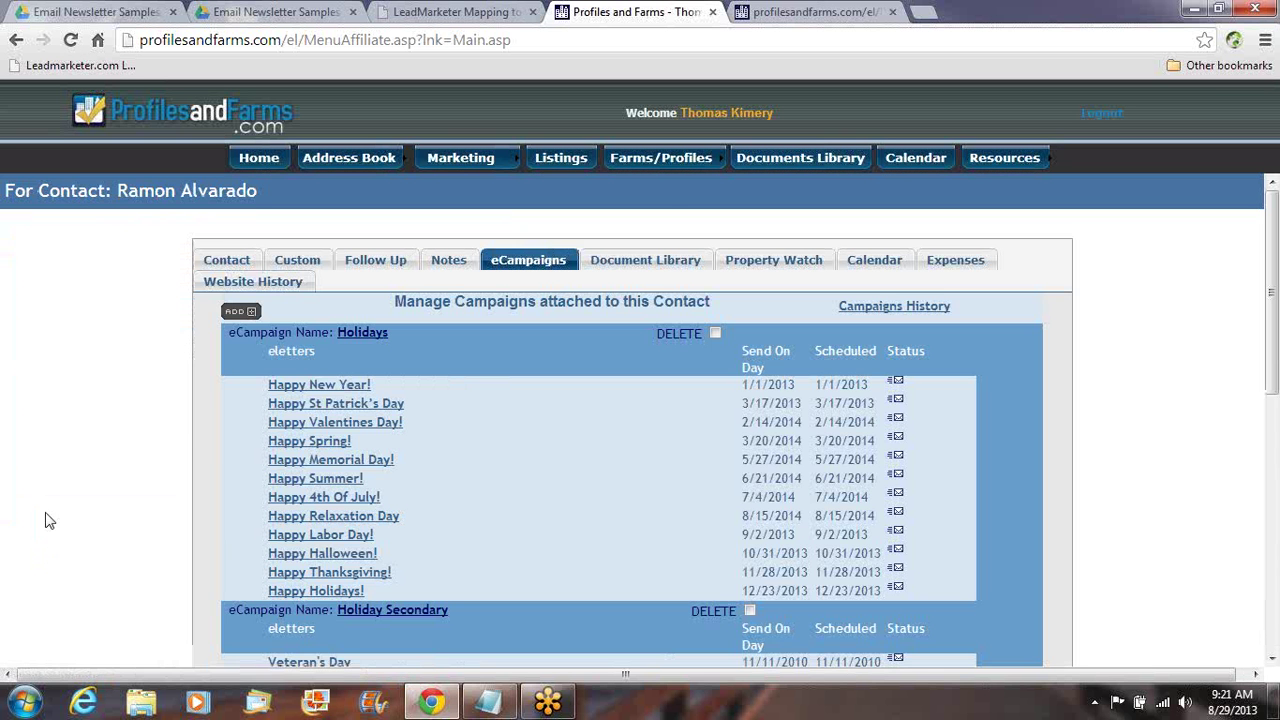
Step: Check the scheduled send dates of the Past clients eLetters among the contact's attached campaigns
scroll(77, 490, "down", 7)
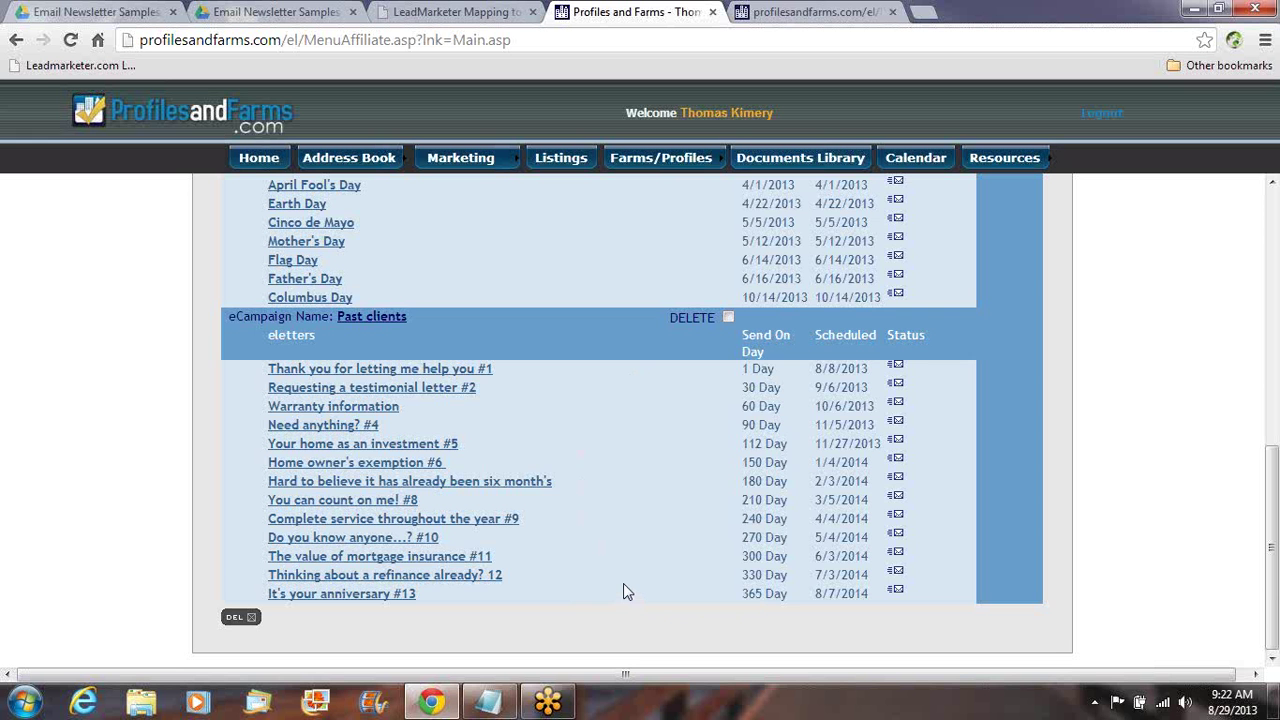
scroll(623, 591, "up", 5)
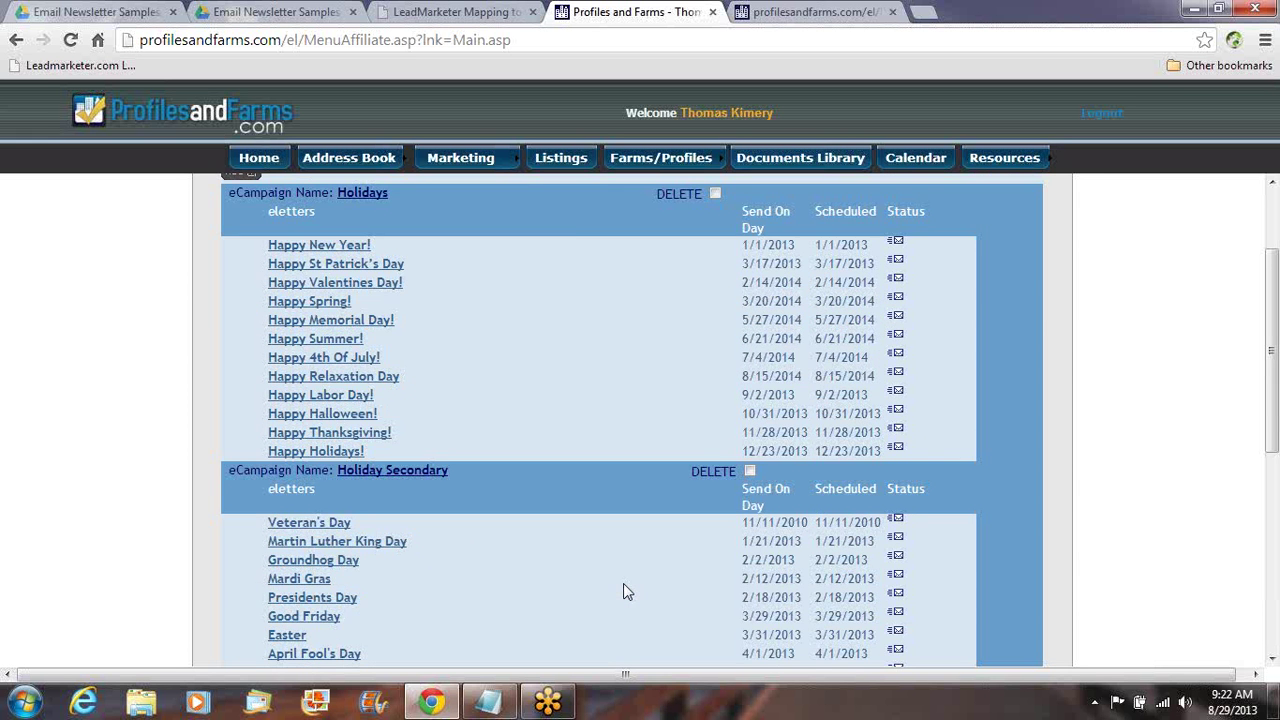
scroll(623, 588, "up", 2)
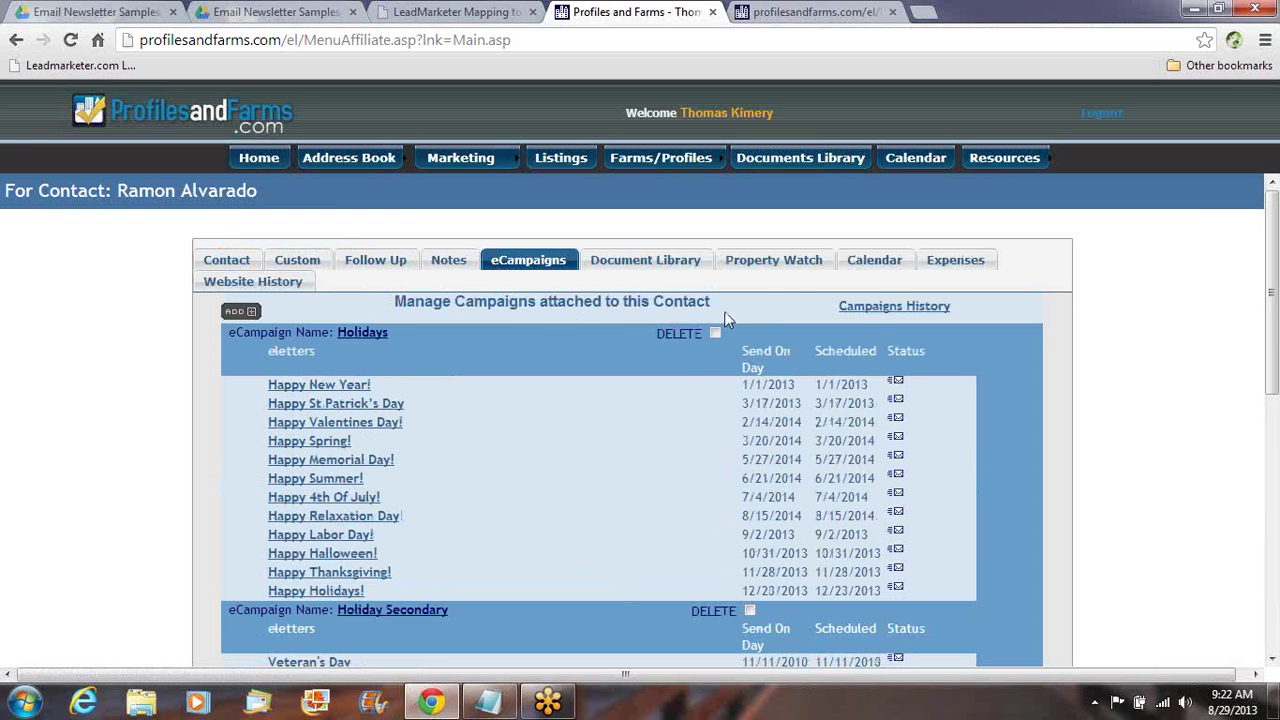
Step: Mark the Past clients campaign for deletion and remove it from the contact
scroll(697, 363, "down", 6)
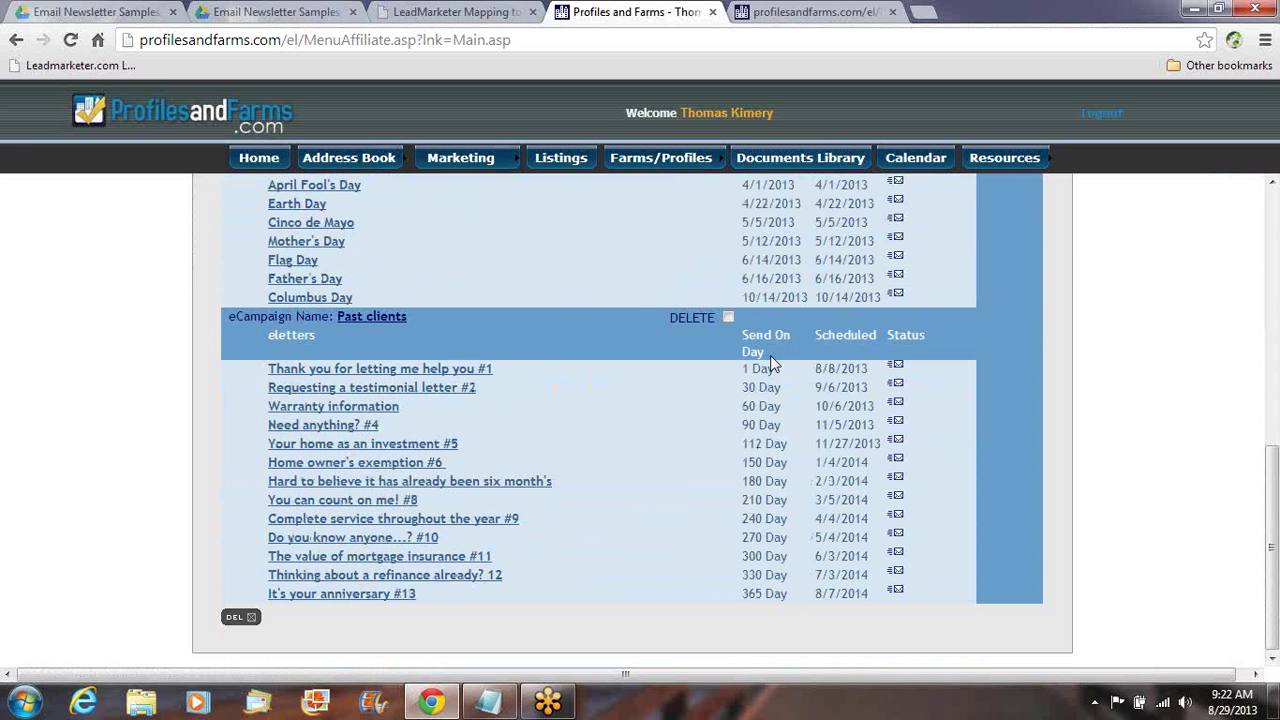
scroll(730, 315, "up", 6)
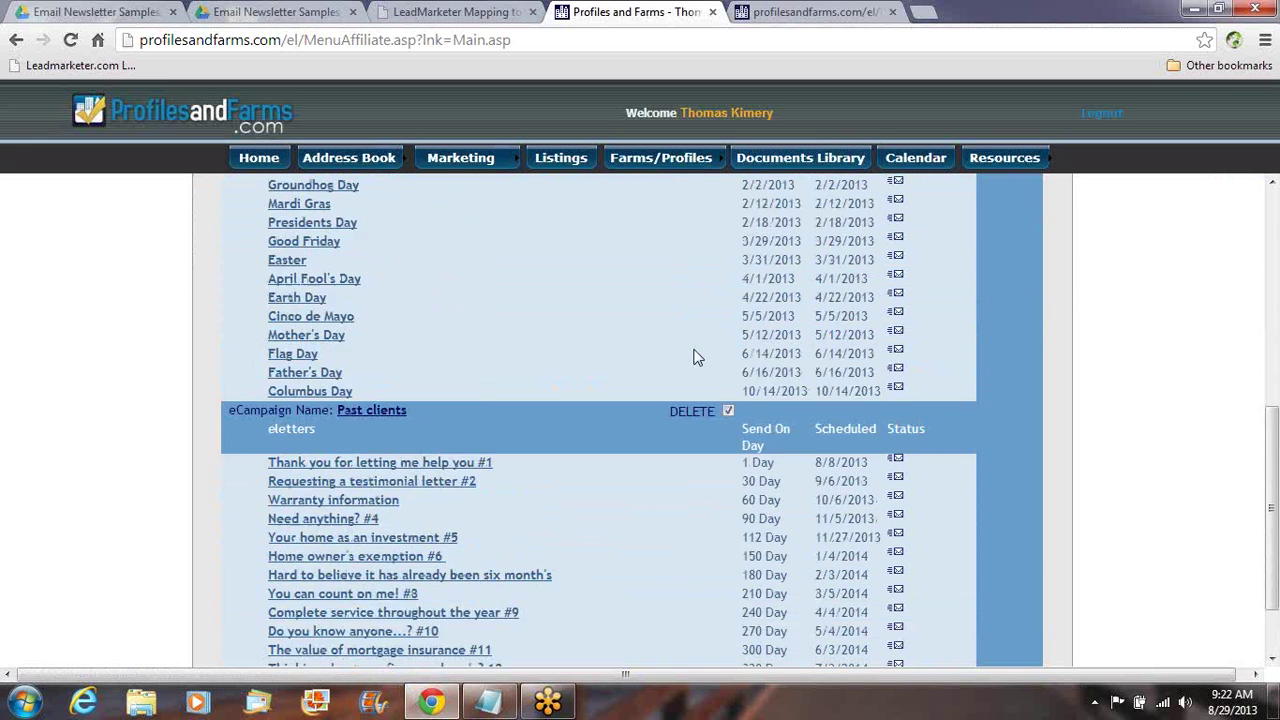
scroll(610, 395, "down", 6)
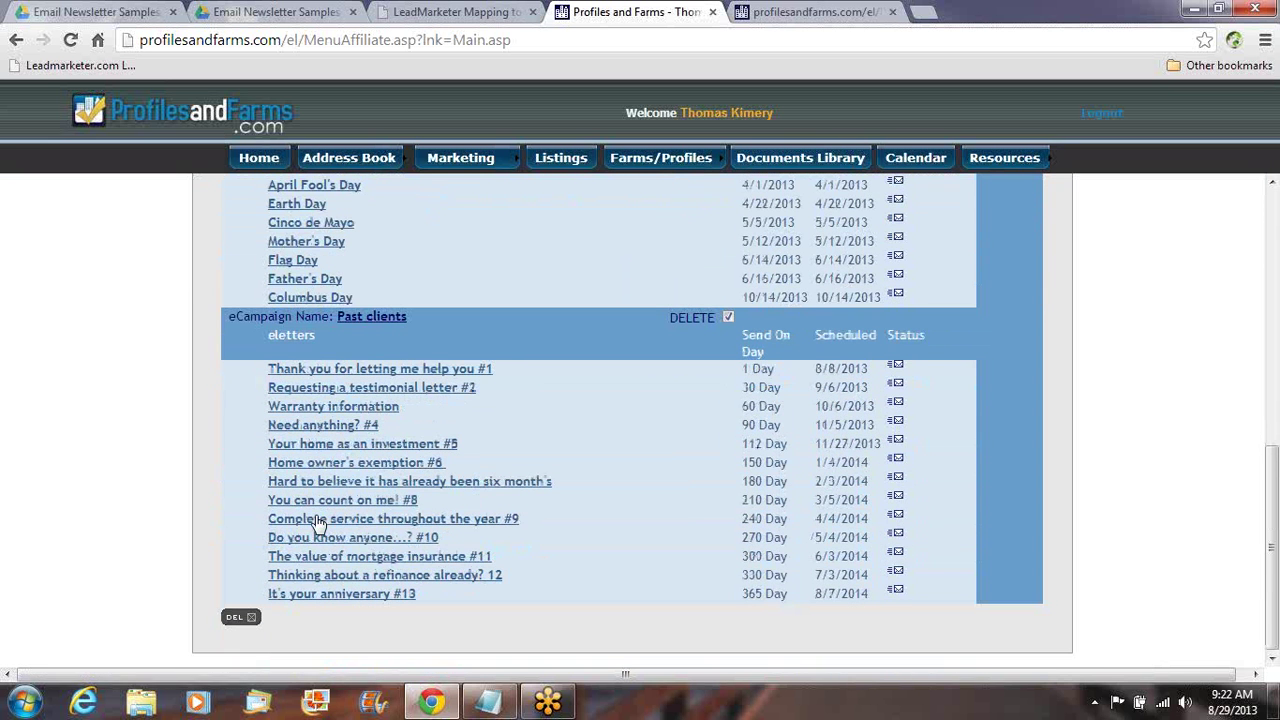
left_click(253, 626)
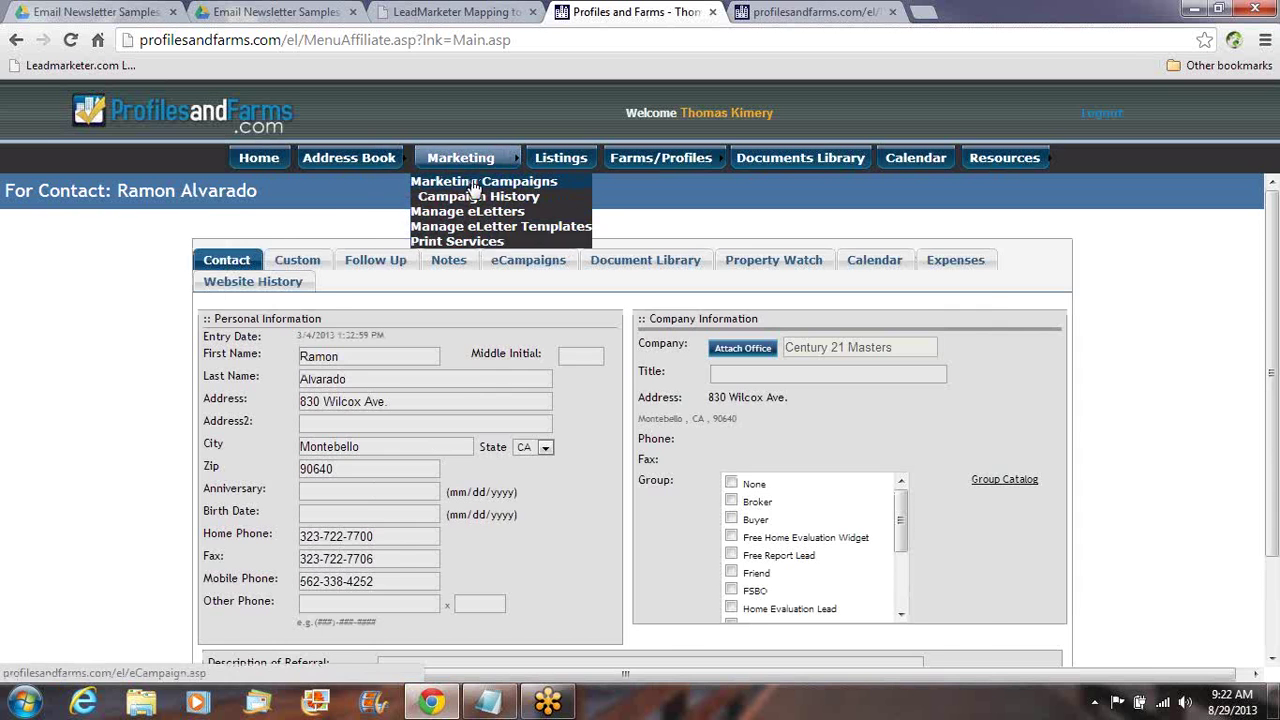
Step: Open the marketing campaigns list and highlight the eLetter counts of the Past clients and Holidays campaigns
left_click(472, 181)
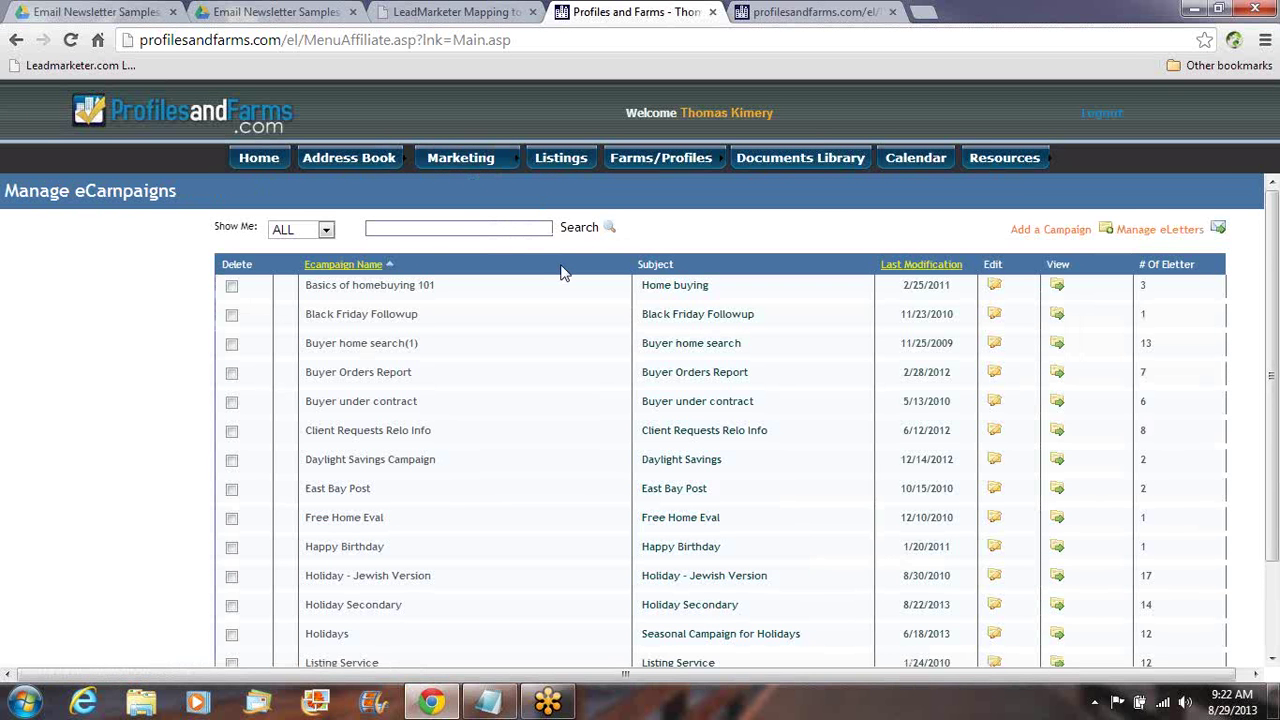
scroll(563, 273, "down", 2)
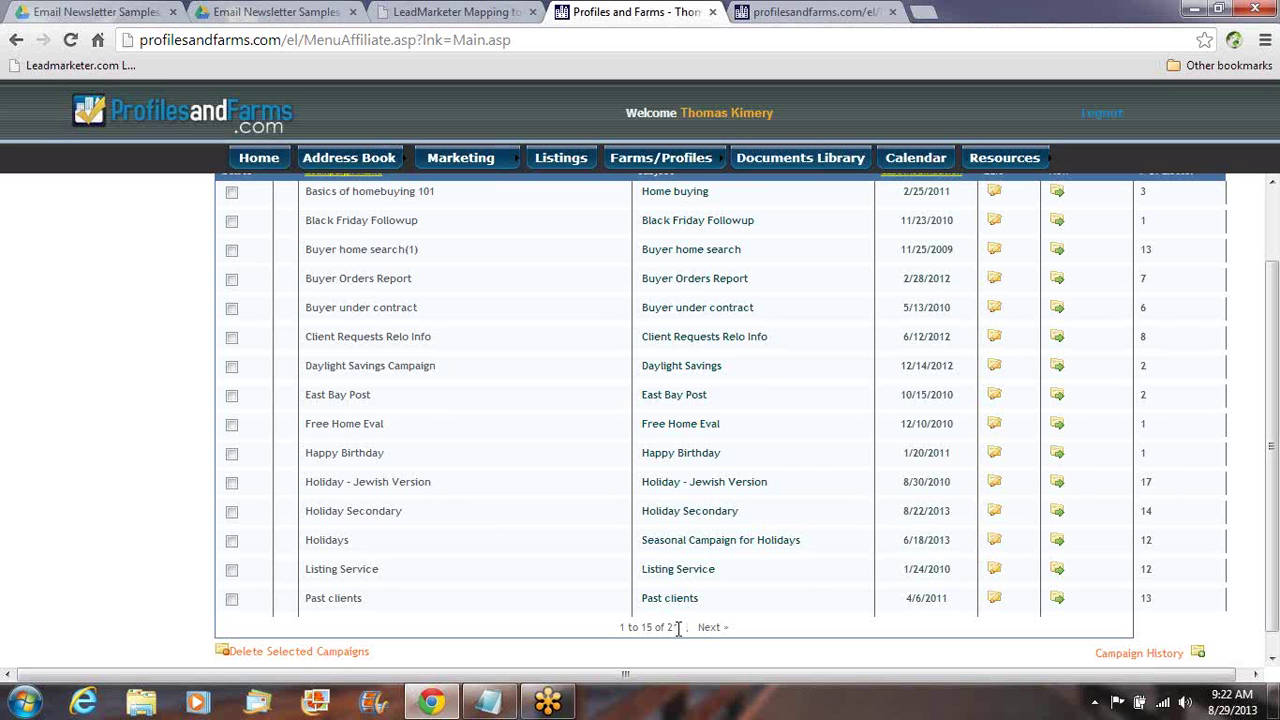
left_click_drag(1143, 594, 1128, 588)
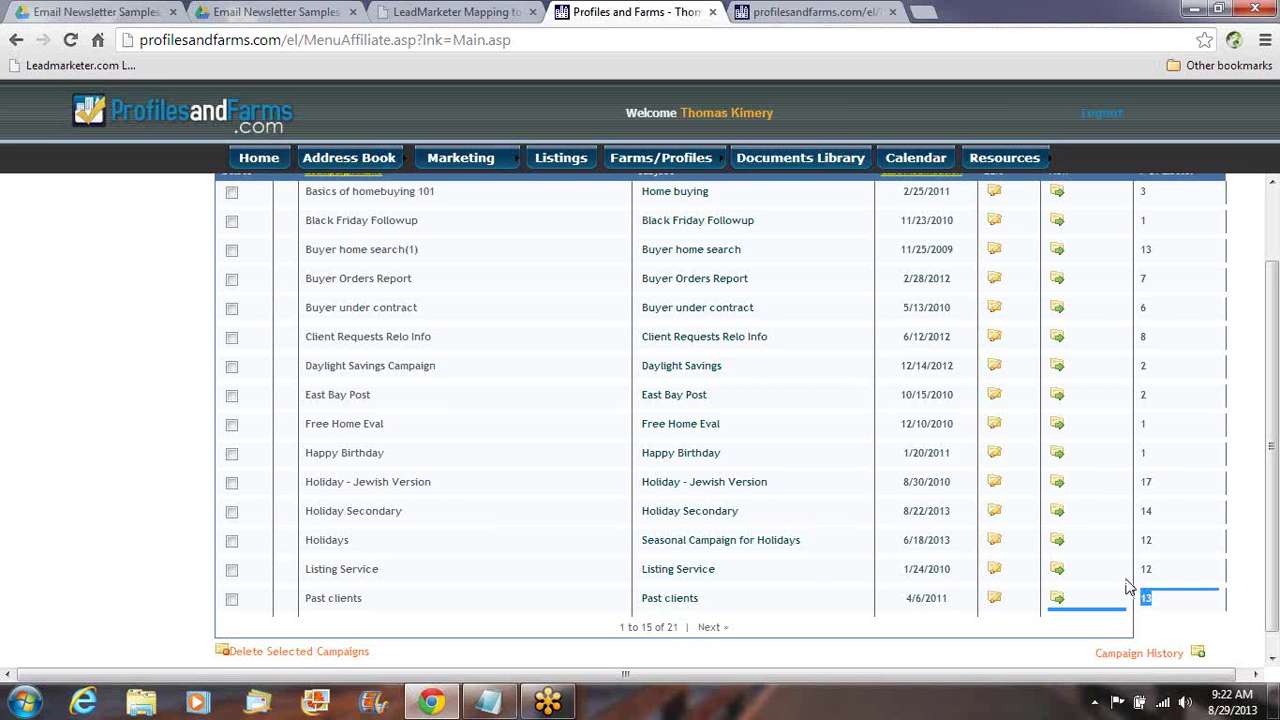
left_click_drag(1149, 541, 1140, 541)
scroll(1156, 470, "up", 2)
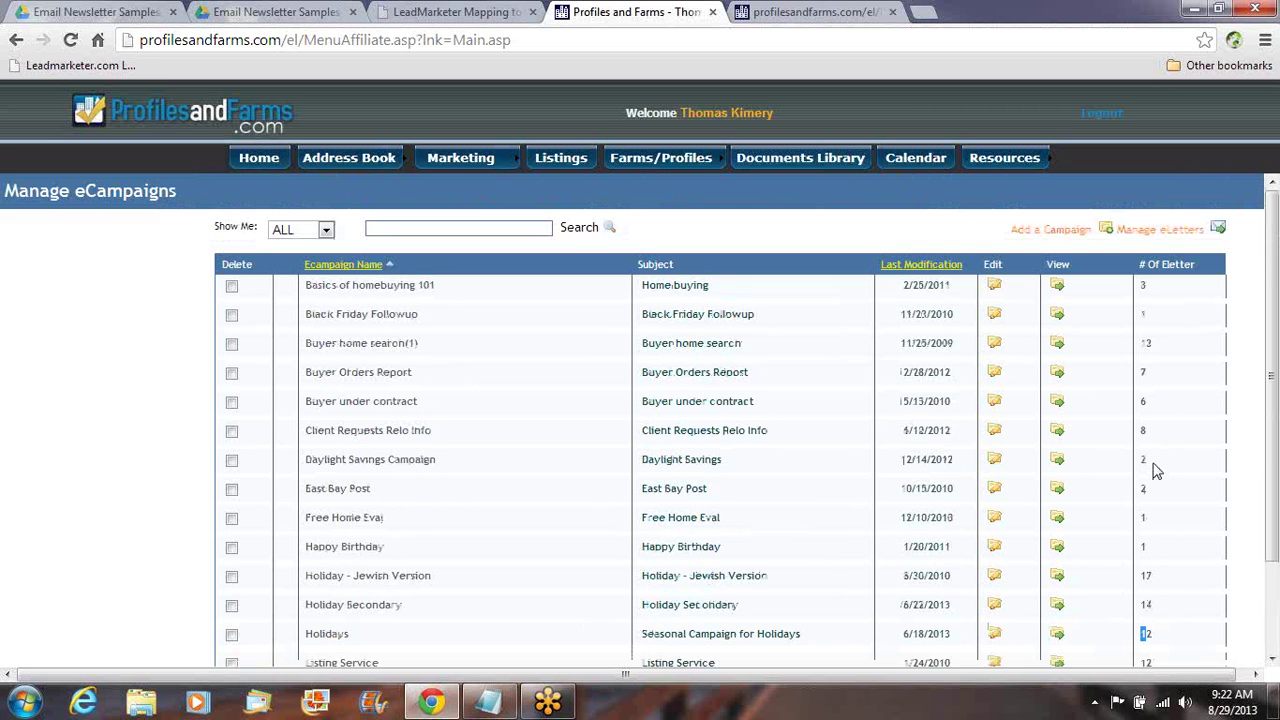
Step: Open the eLetters management list and highlight the total number of eLetters below it
left_click(1158, 229)
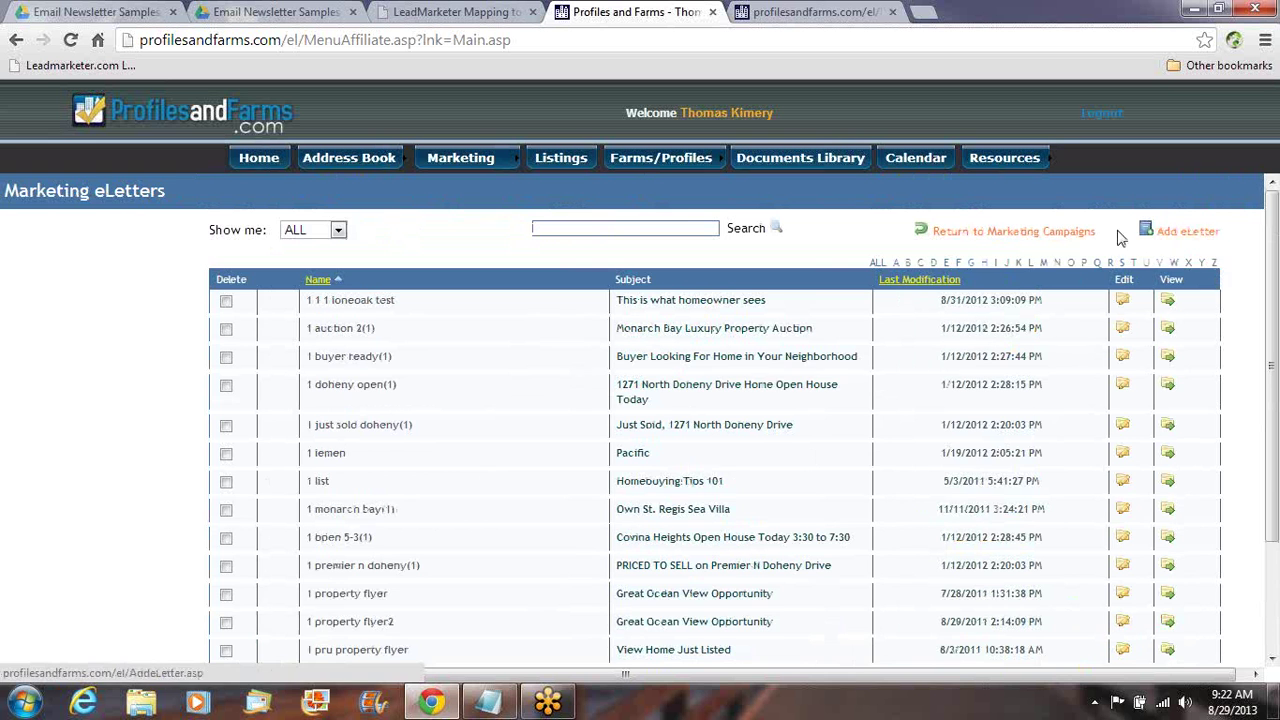
scroll(600, 500, "down", 3)
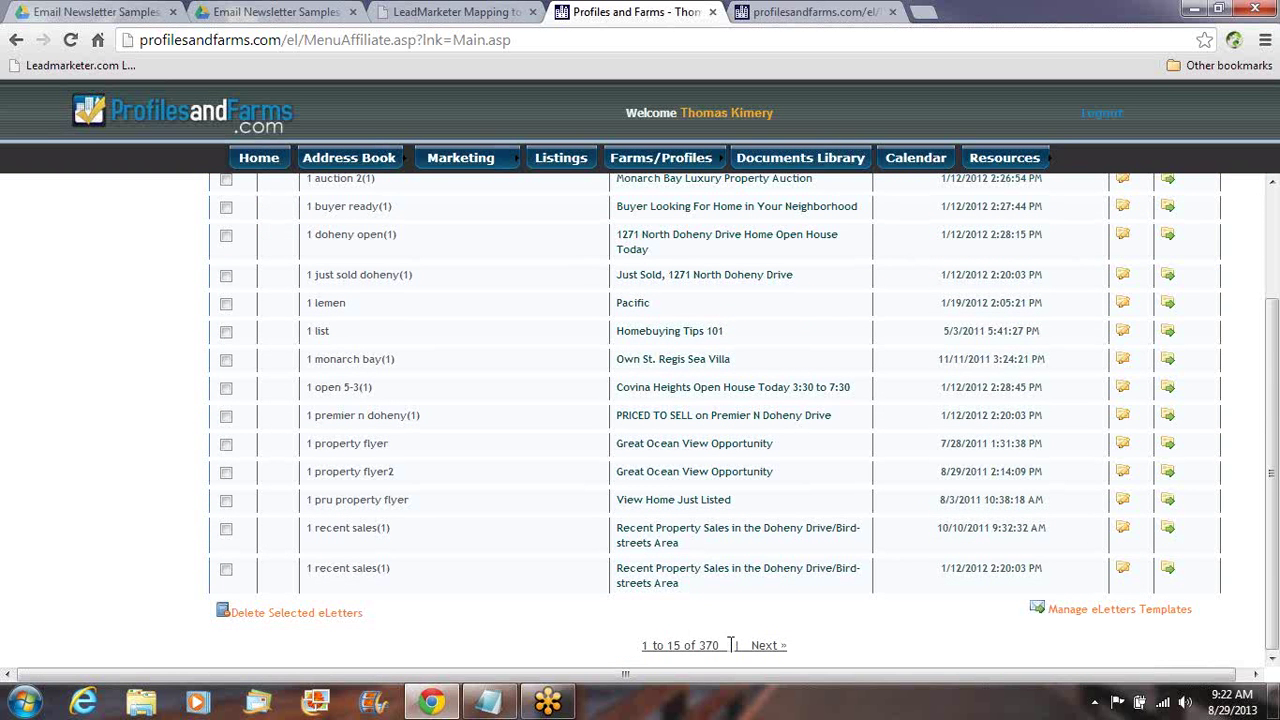
left_click_drag(731, 645, 697, 643)
scroll(684, 641, "up", 3)
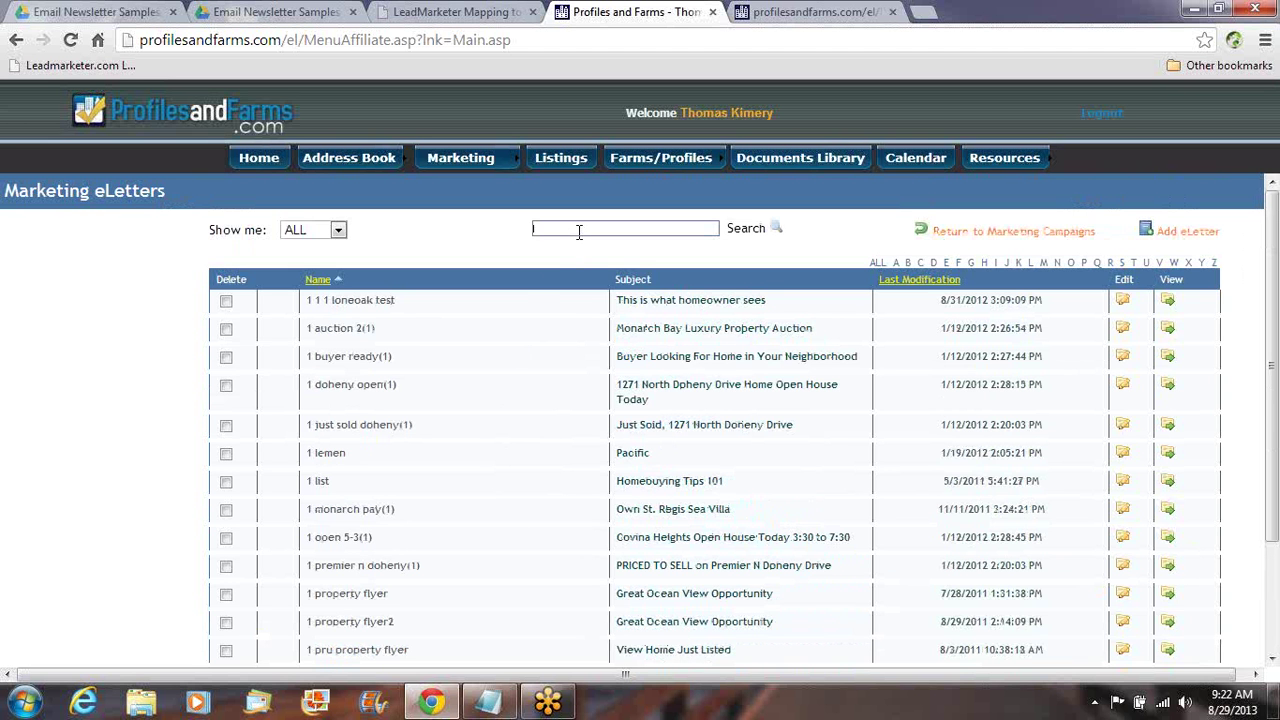
Step: Search the eLetters for "past" and for "client", and clear the search to list all eLetters again
type("past")
key("Return")
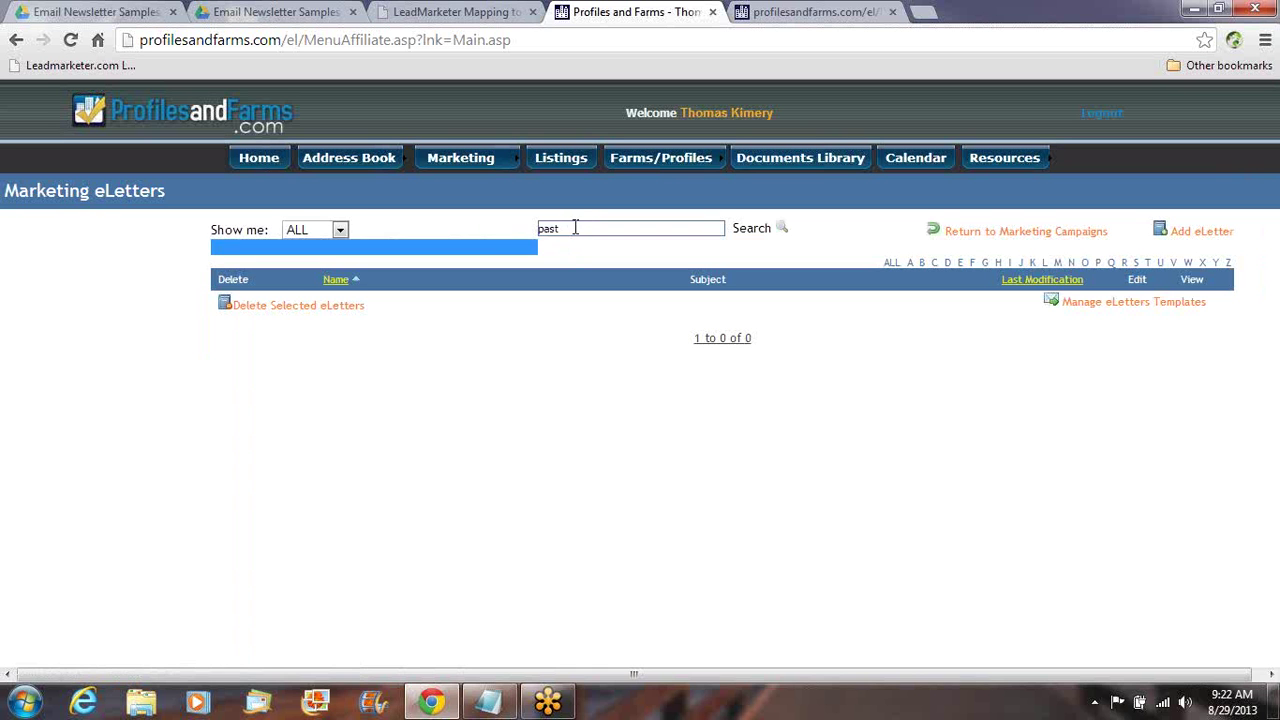
double_click(572, 228)
type("client")
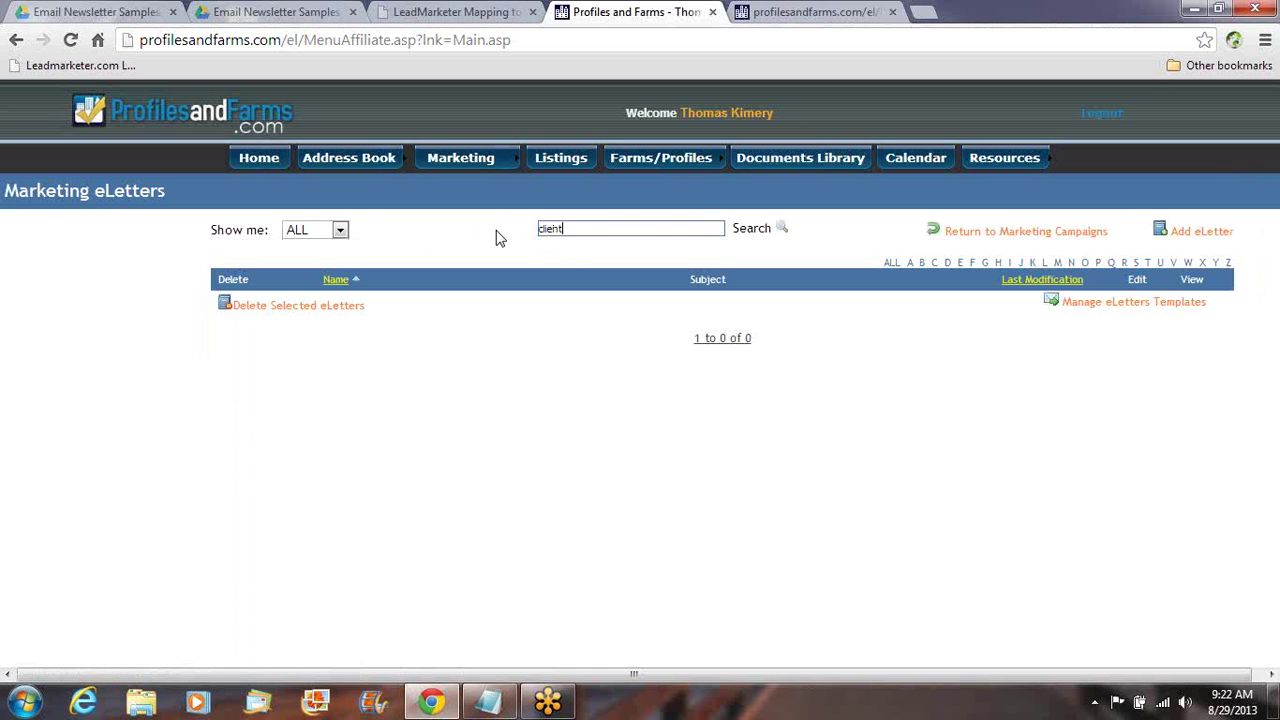
key("Return")
left_click_drag(619, 232, 478, 238)
key("BackSpace")
left_click(780, 230)
Step: Search the eLetters for "homeowner" and reset the search to the full list
left_click(600, 229)
type("homeowner")
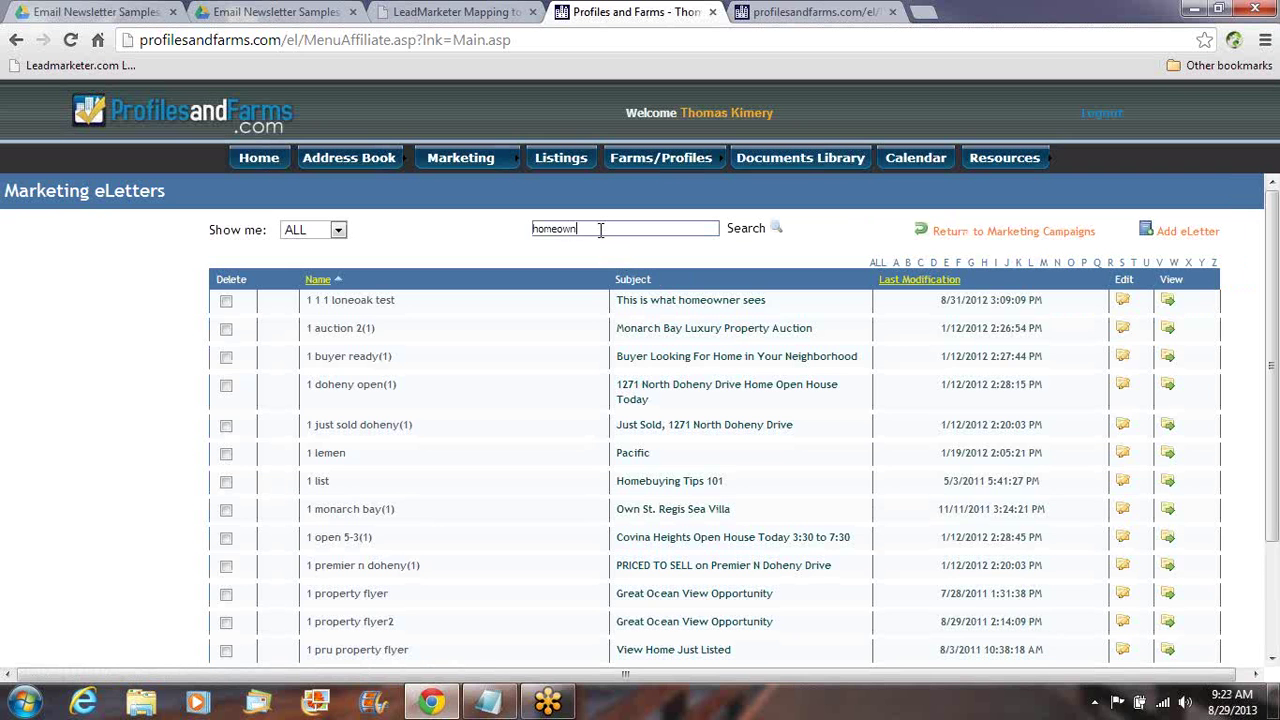
left_click(780, 235)
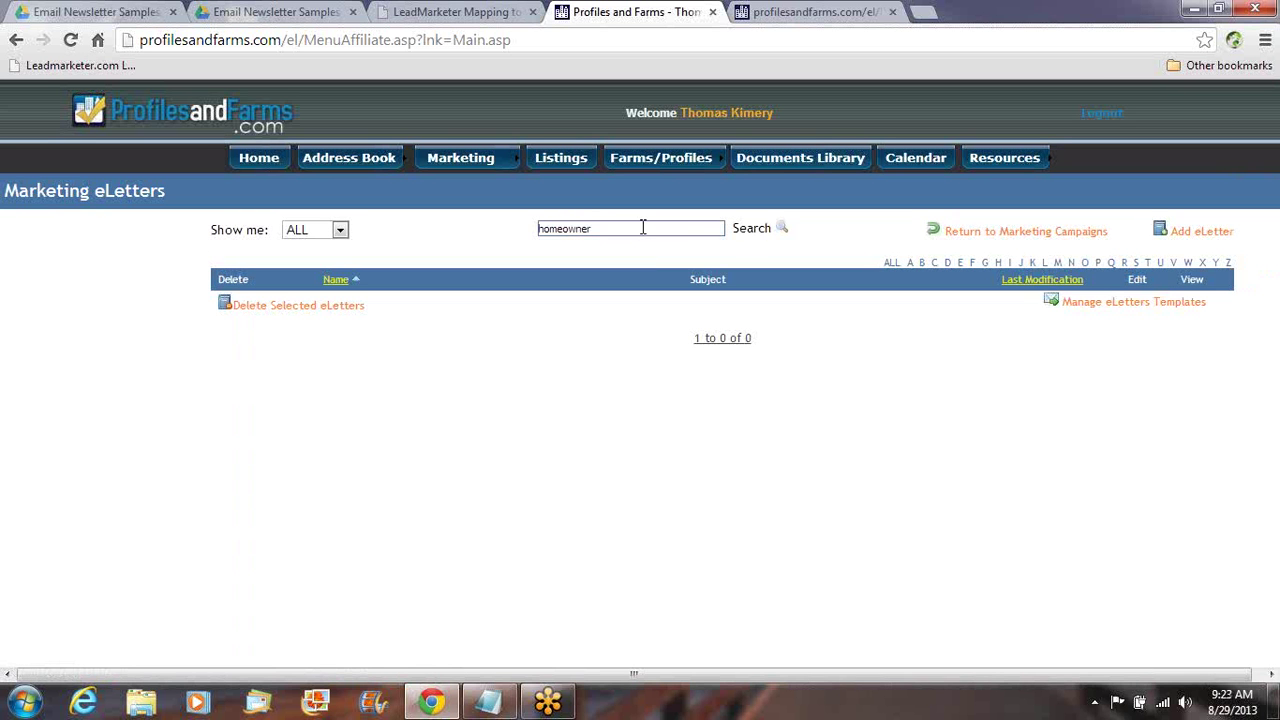
left_click_drag(630, 228, 502, 240)
key("BackSpace")
left_click(783, 231)
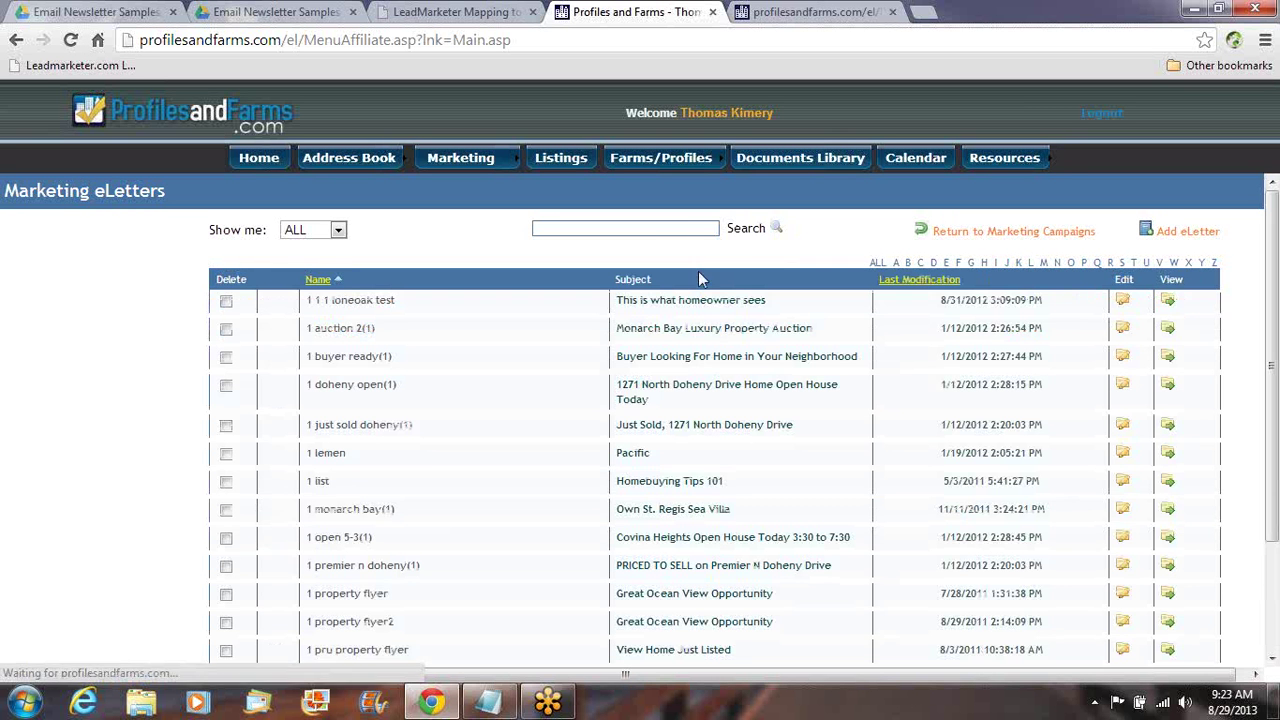
Step: Open the "1 1 1 loneoak test" eLetter, look over its content in the editor, and return to the eLetters list
left_click(341, 302)
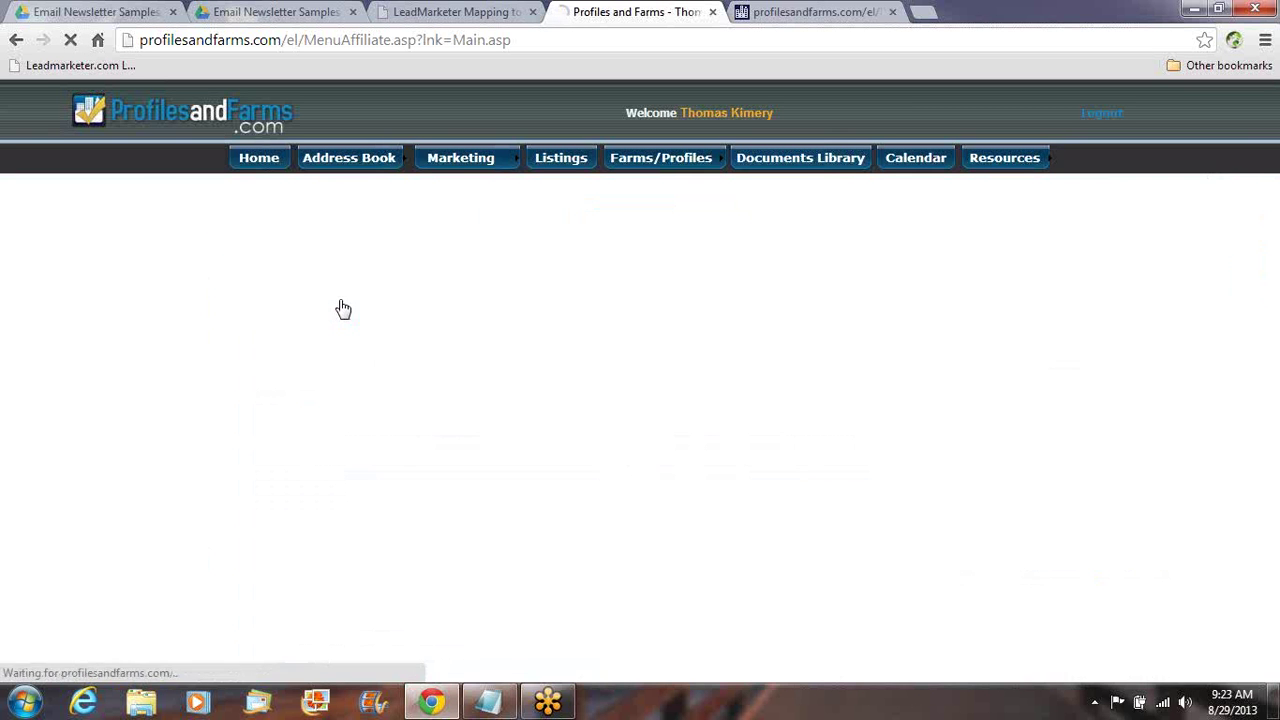
scroll(411, 338, "down", 3)
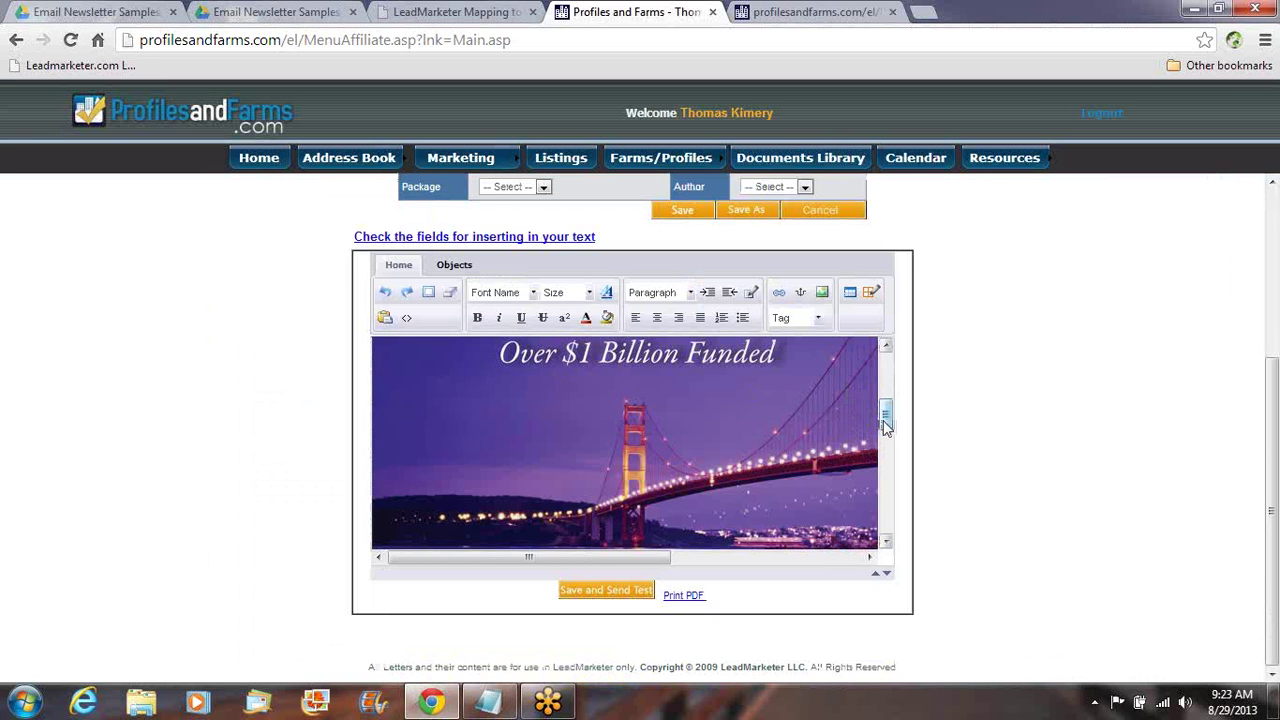
left_click_drag(885, 425, 885, 372)
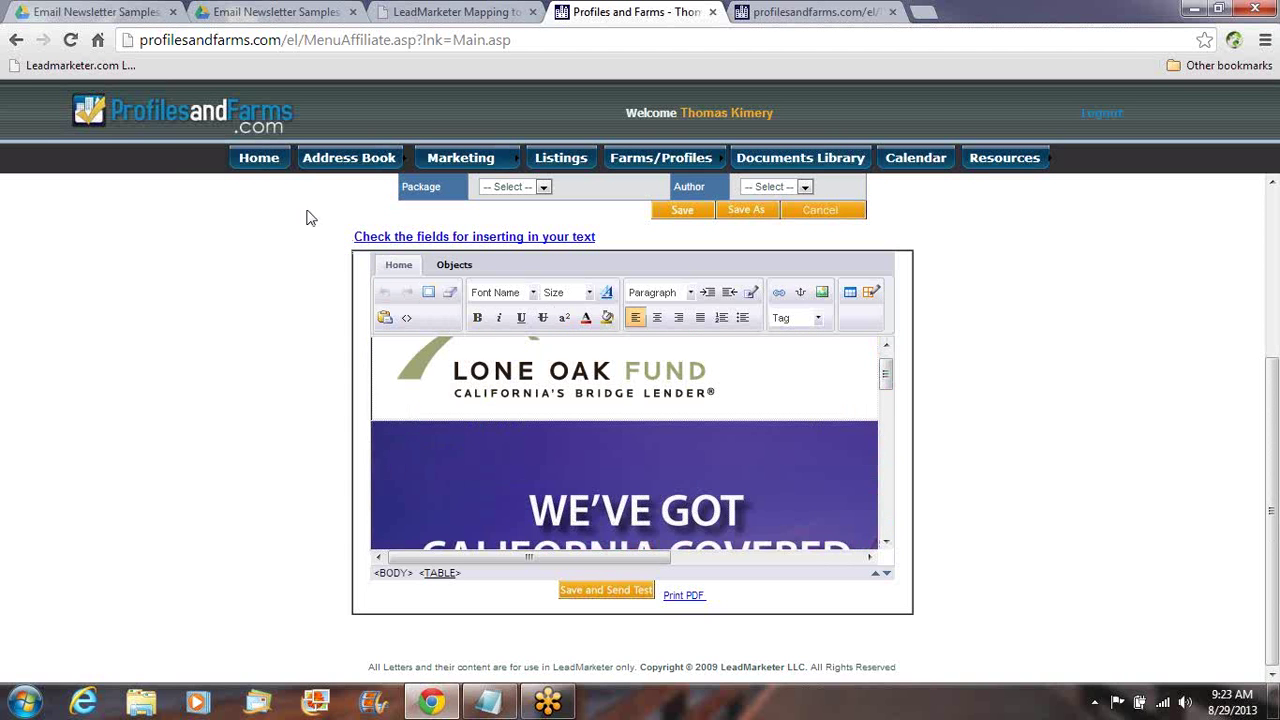
left_click(16, 42)
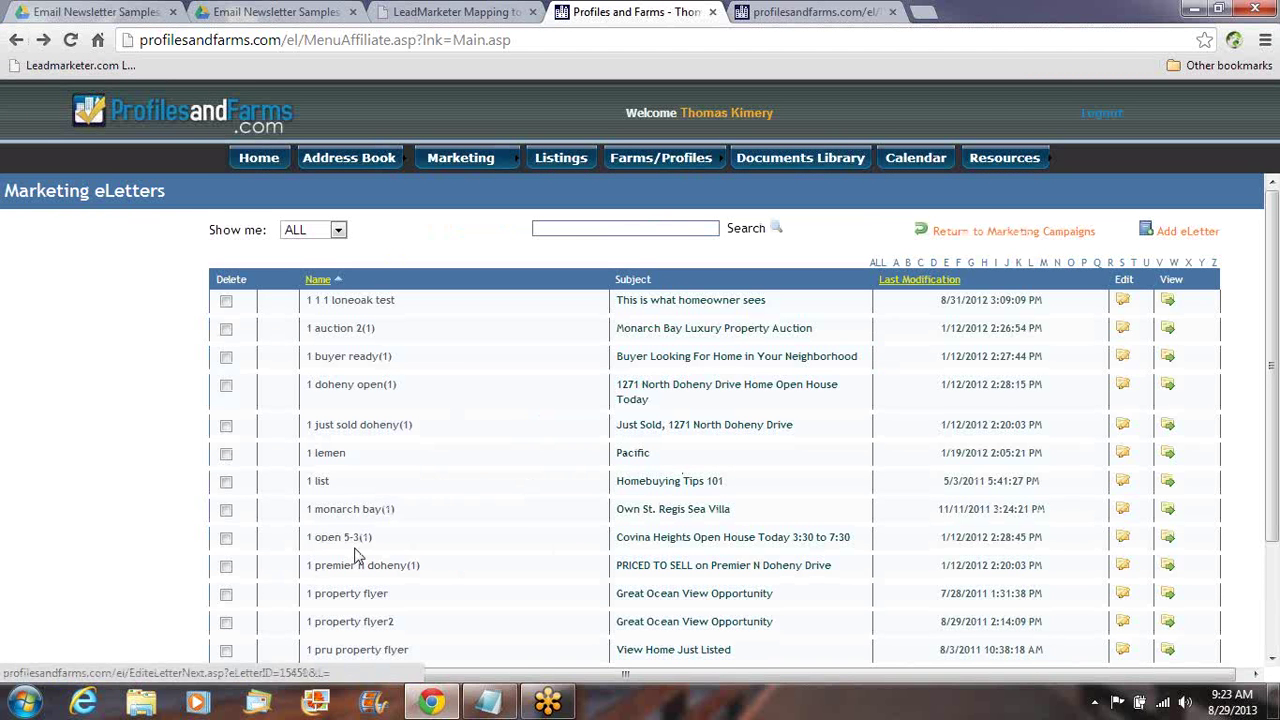
Step: Skim the eLetters list, switch to the Email Newsletter Samples folder in Google Drive, and look through the East Bay Post newsletter PDF
scroll(417, 523, "down", 3)
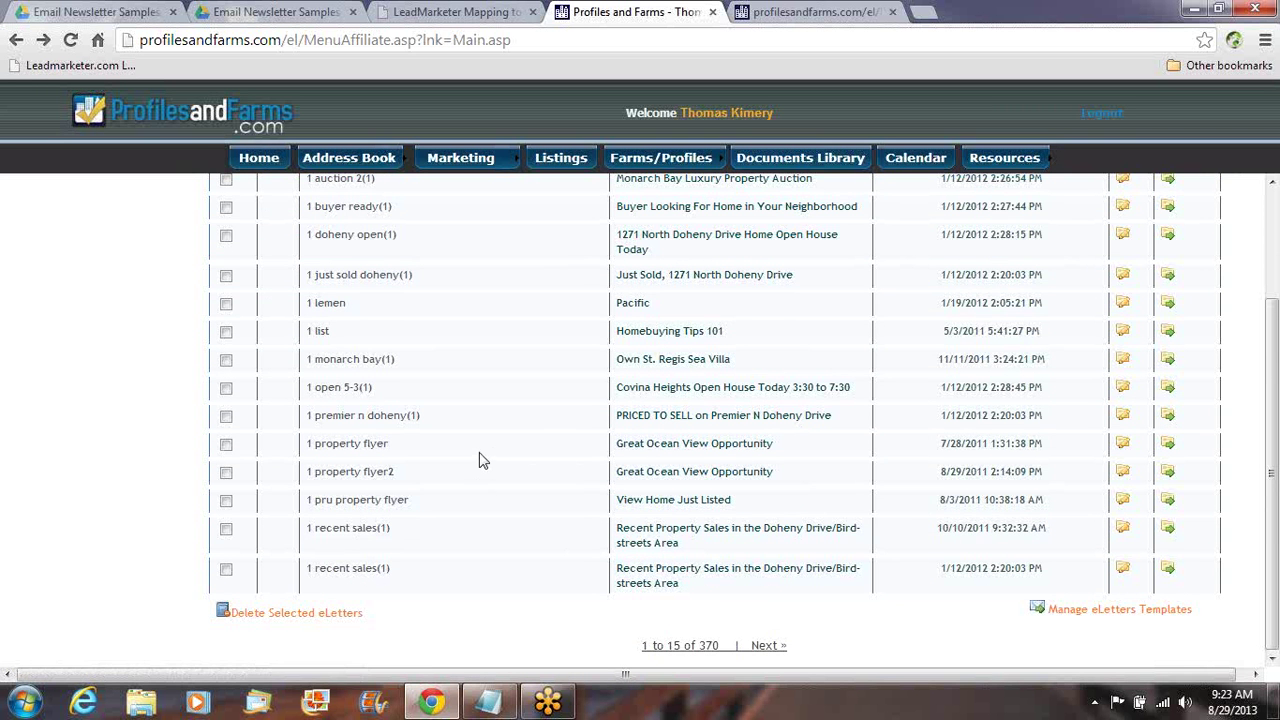
scroll(480, 460, "up", 3)
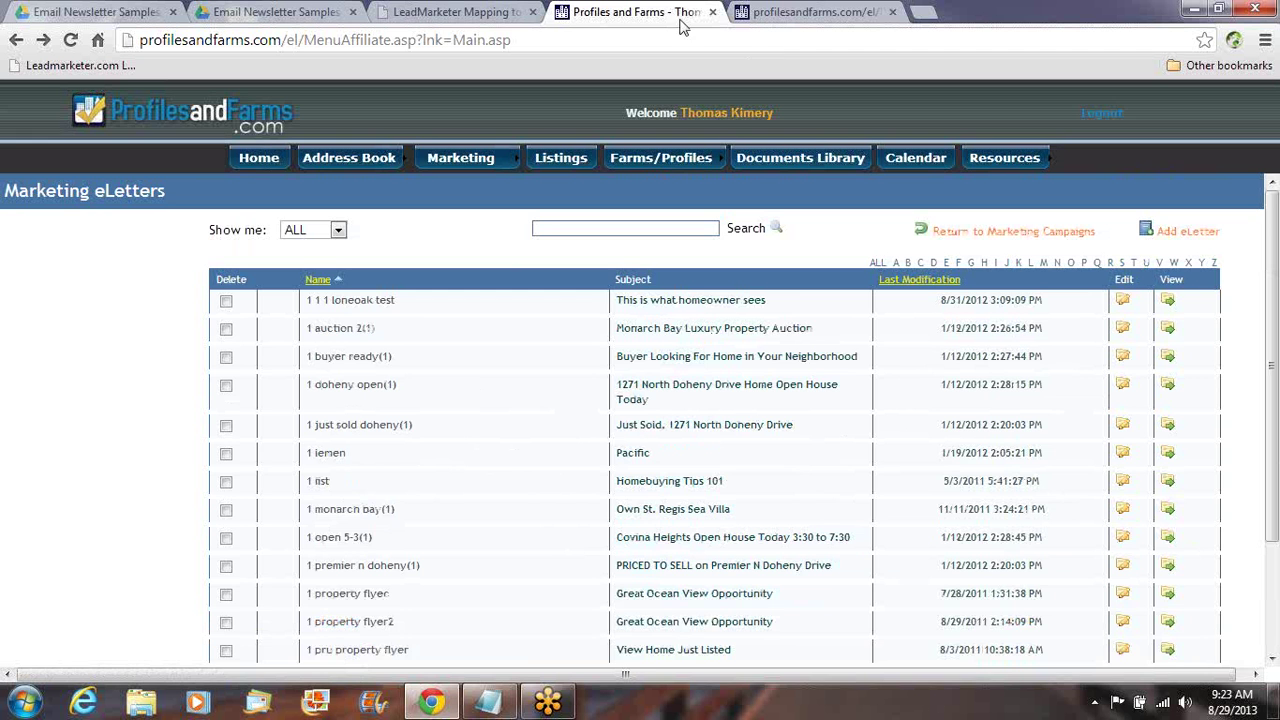
left_click(280, 12)
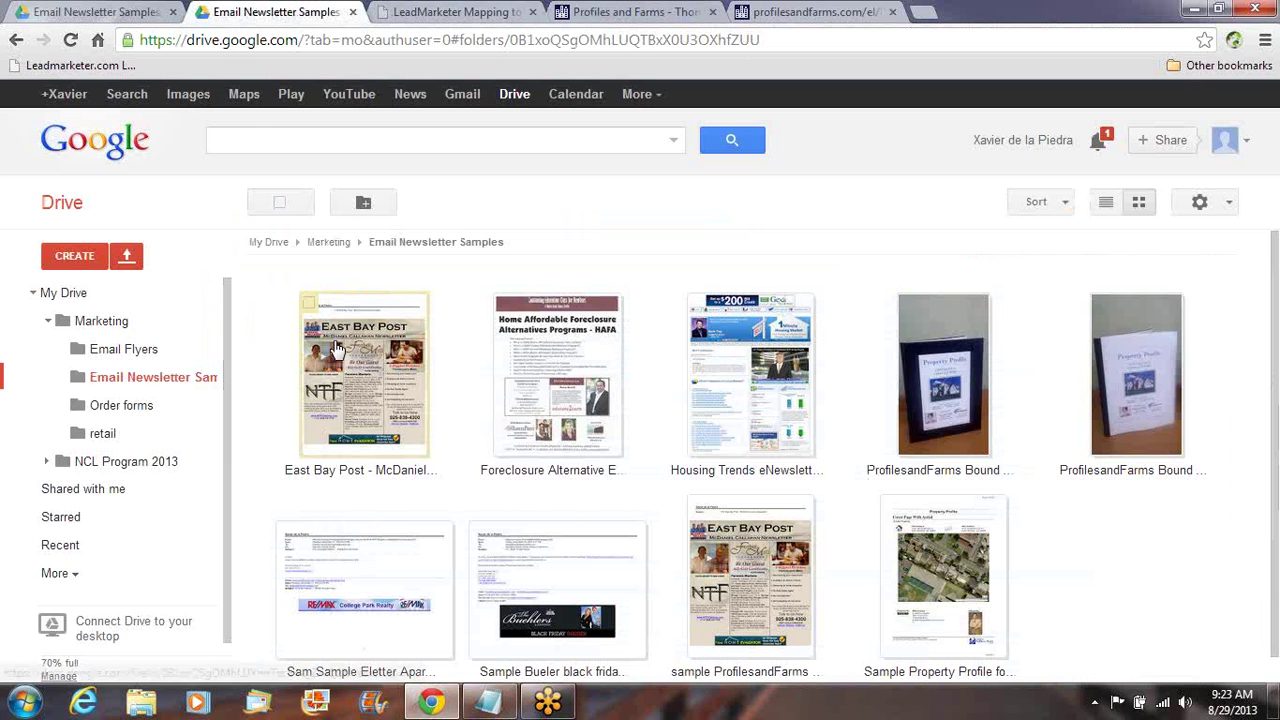
left_click(364, 375)
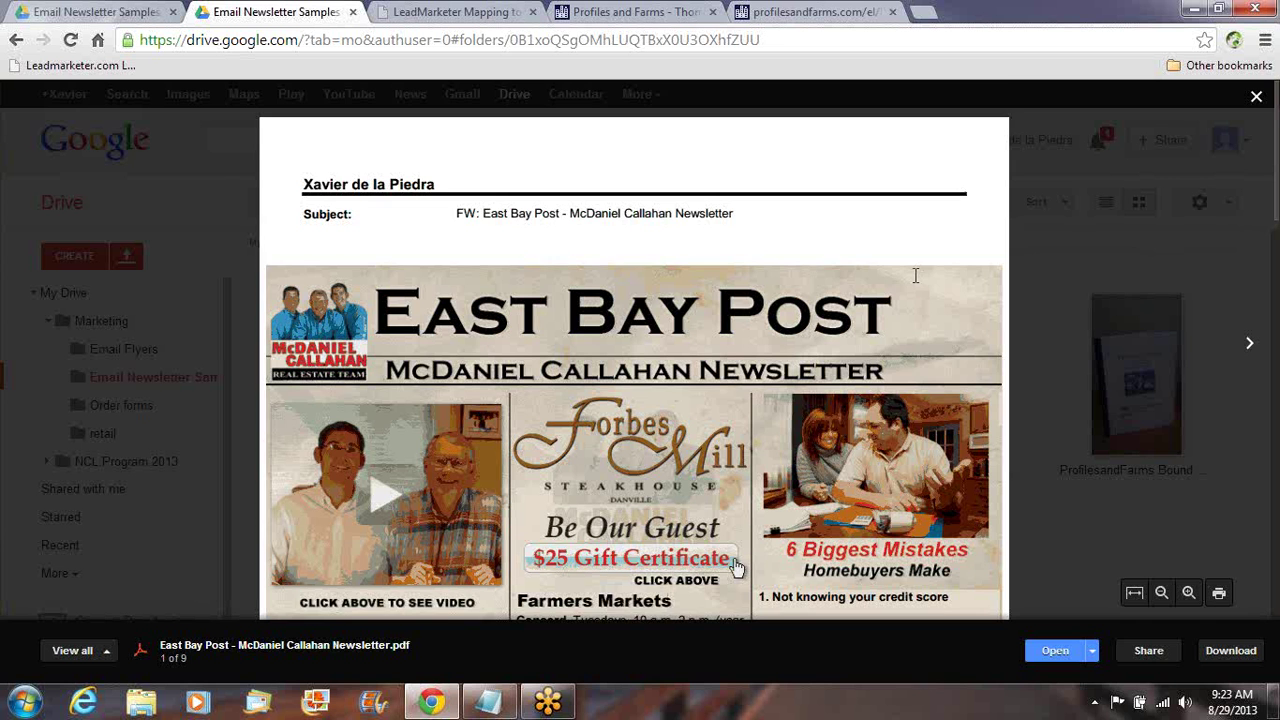
left_click_drag(736, 566, 736, 378)
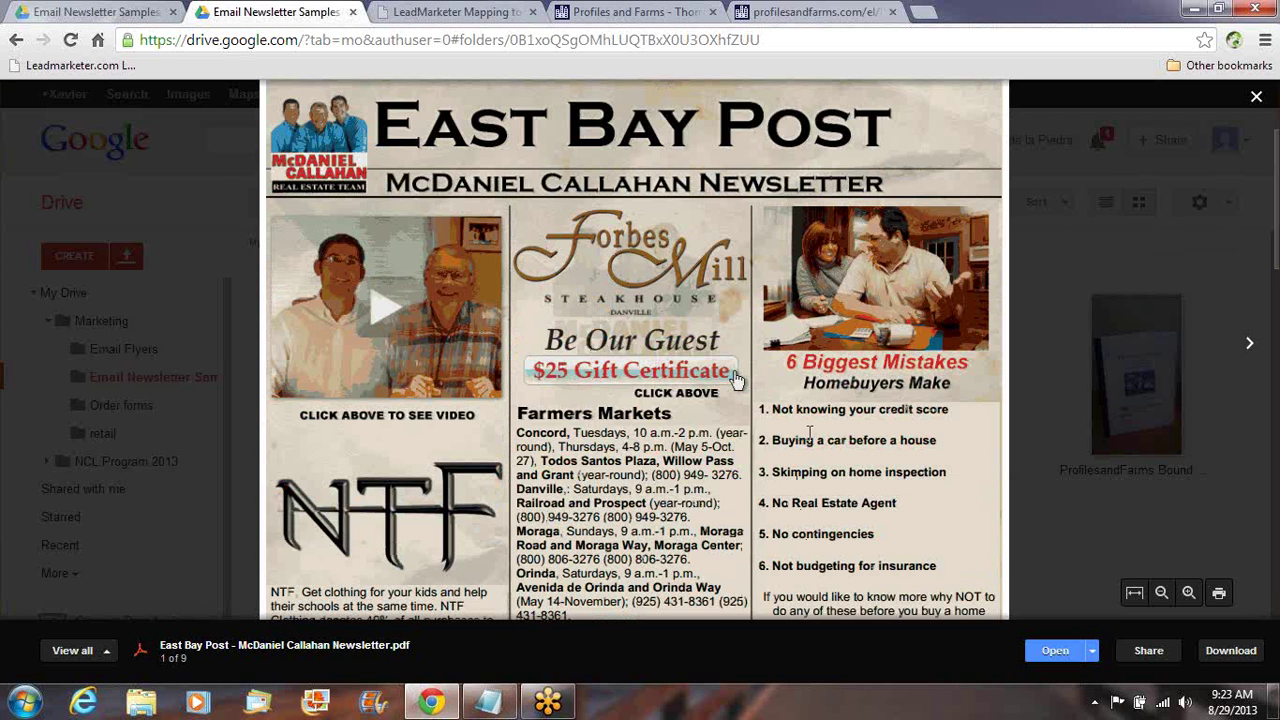
scroll(810, 432, "down", 3)
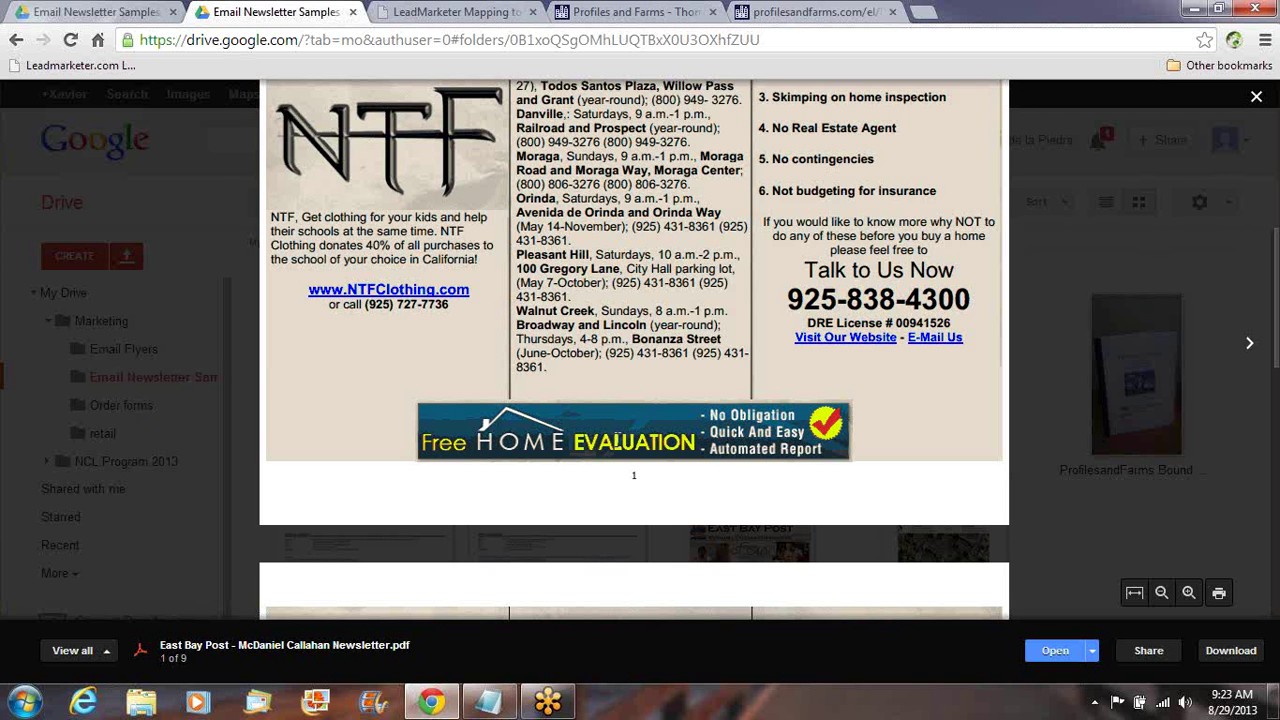
scroll(618, 440, "up", 6)
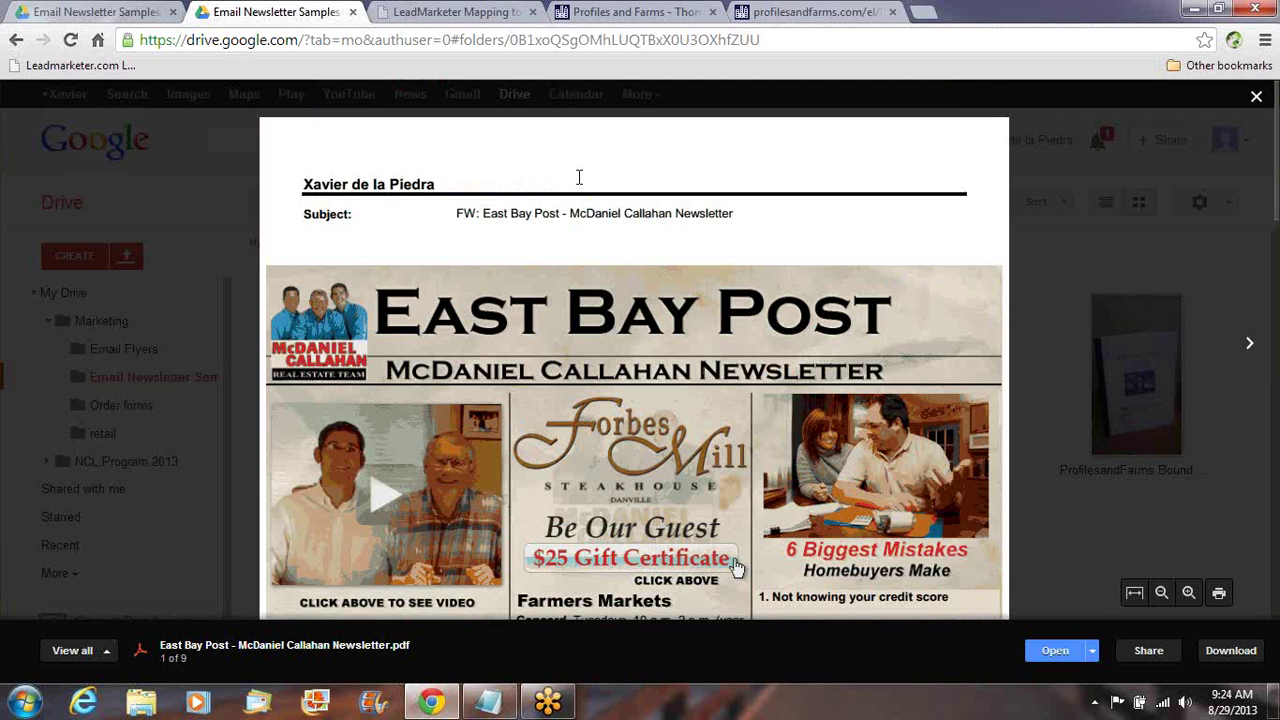
left_click(1256, 96)
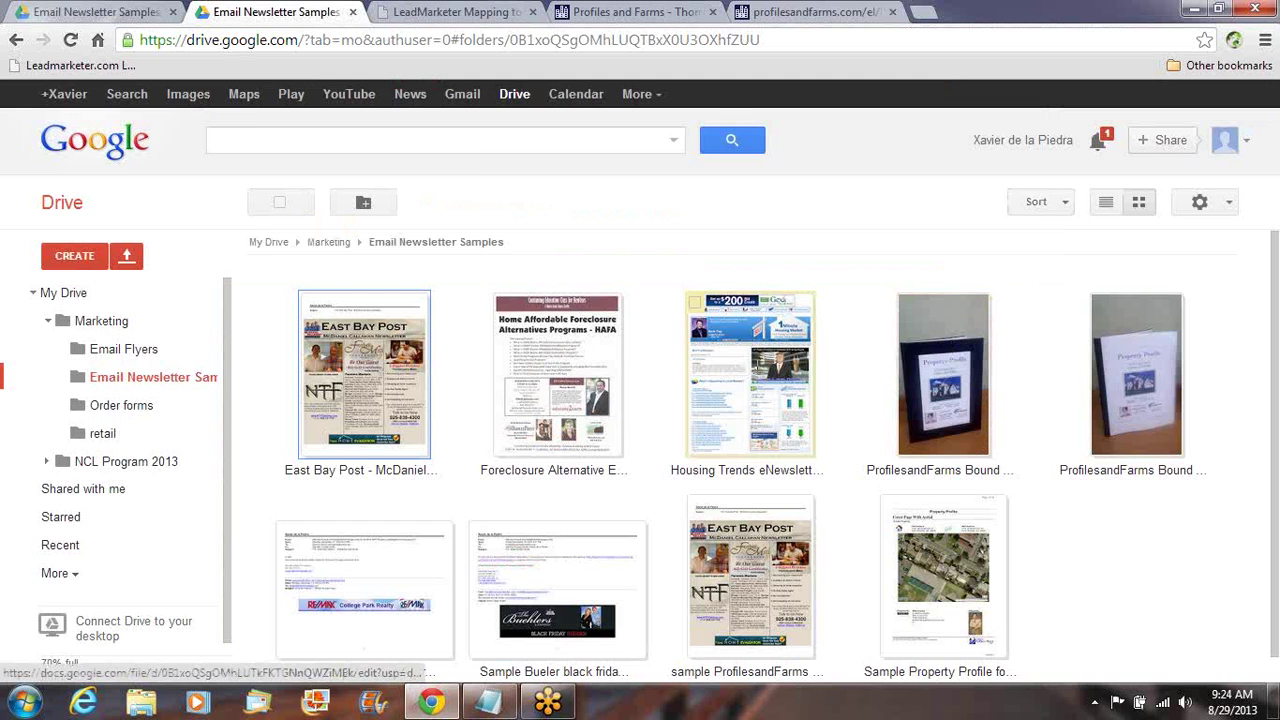
Step: Open the Housing Trends eNewsletter sample, look through its market reports and articles, and close the preview
left_click(680, 368)
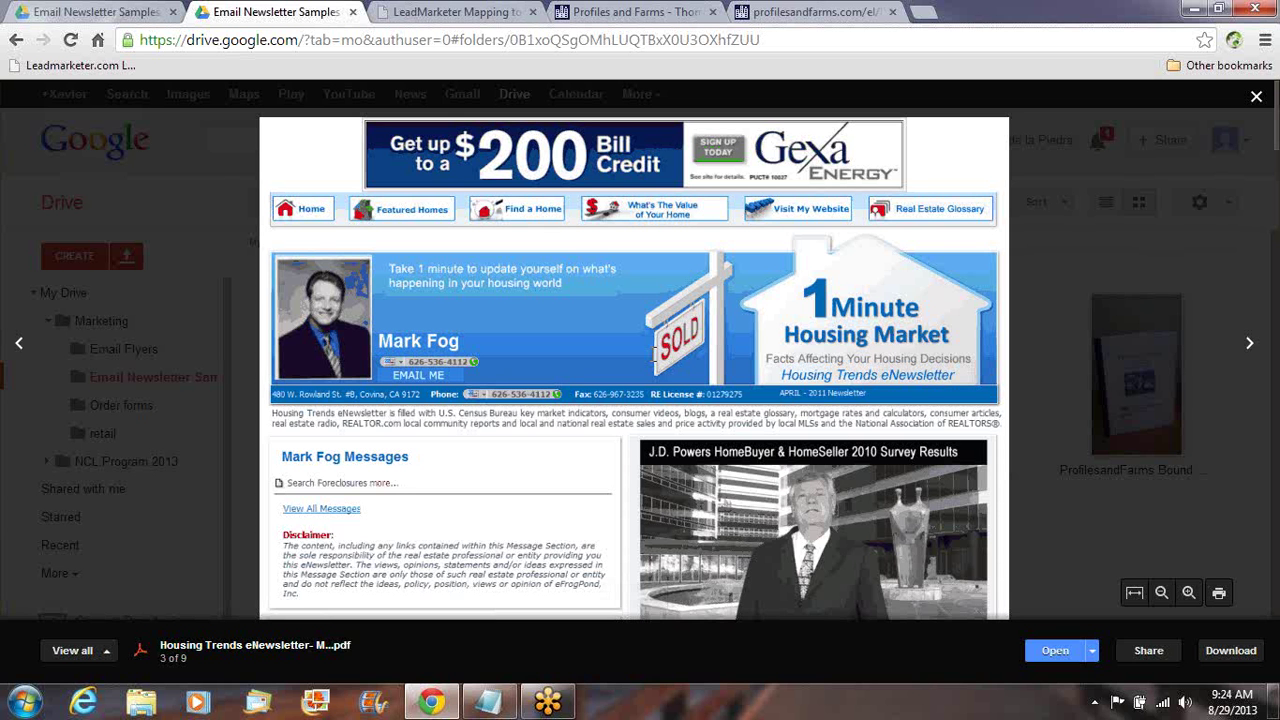
scroll(653, 353, "down", 15)
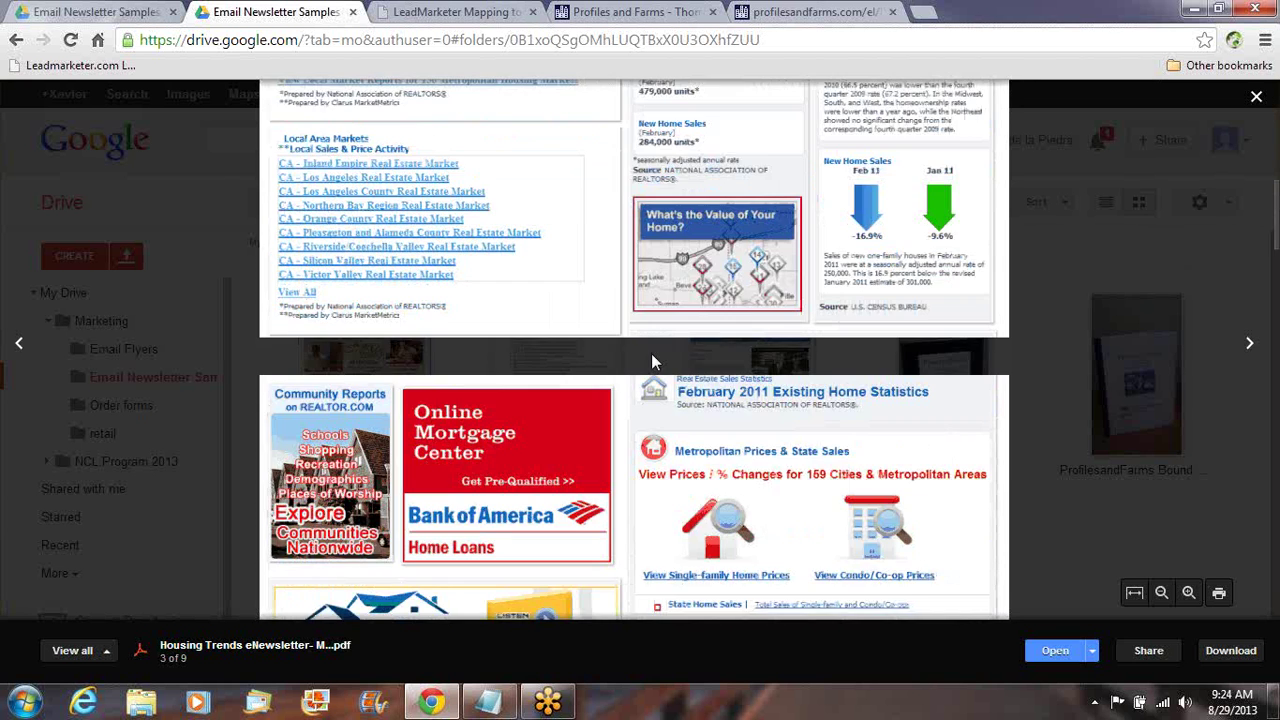
scroll(652, 353, "down", 5)
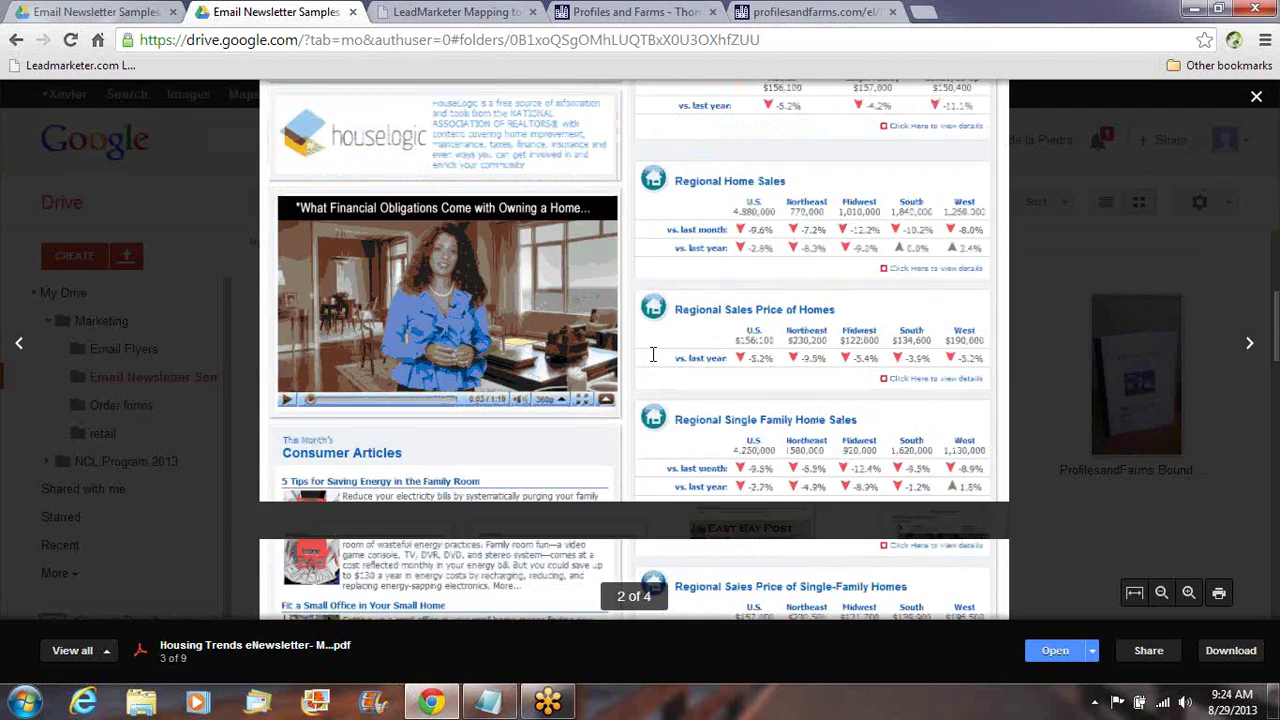
scroll(653, 353, "down", 6)
scroll(652, 354, "up", 10)
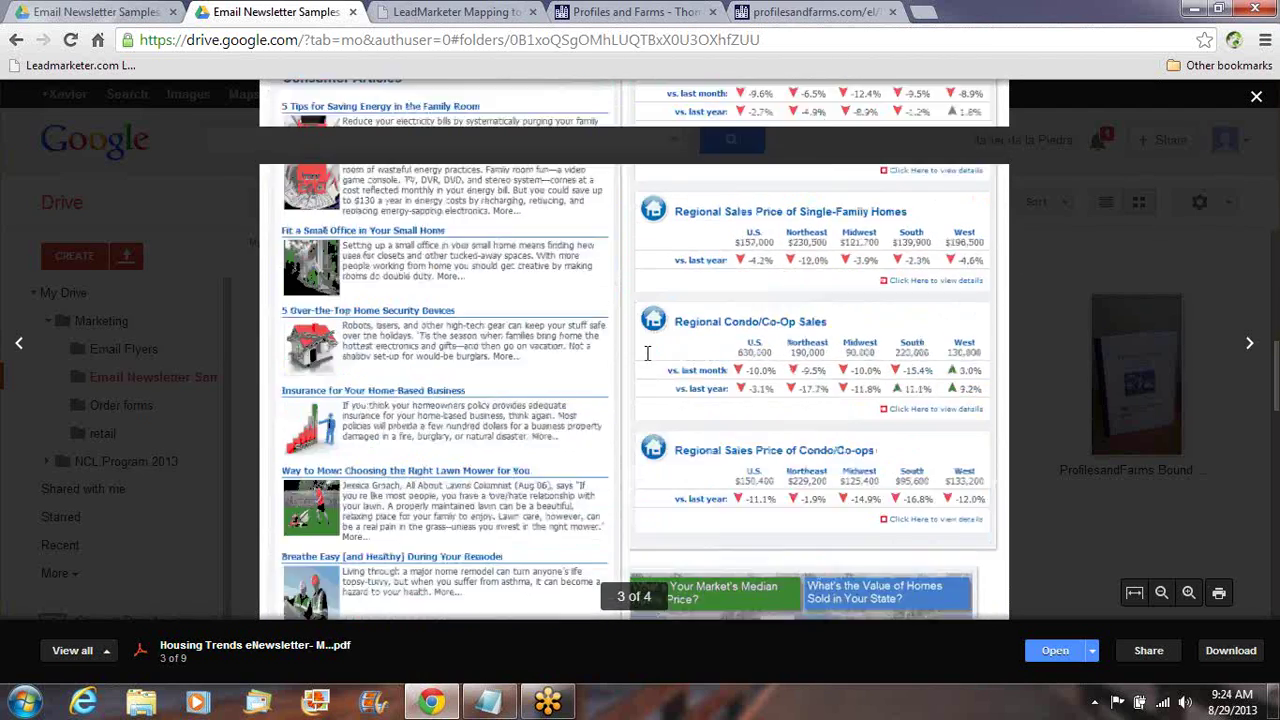
scroll(418, 328, "up", 15)
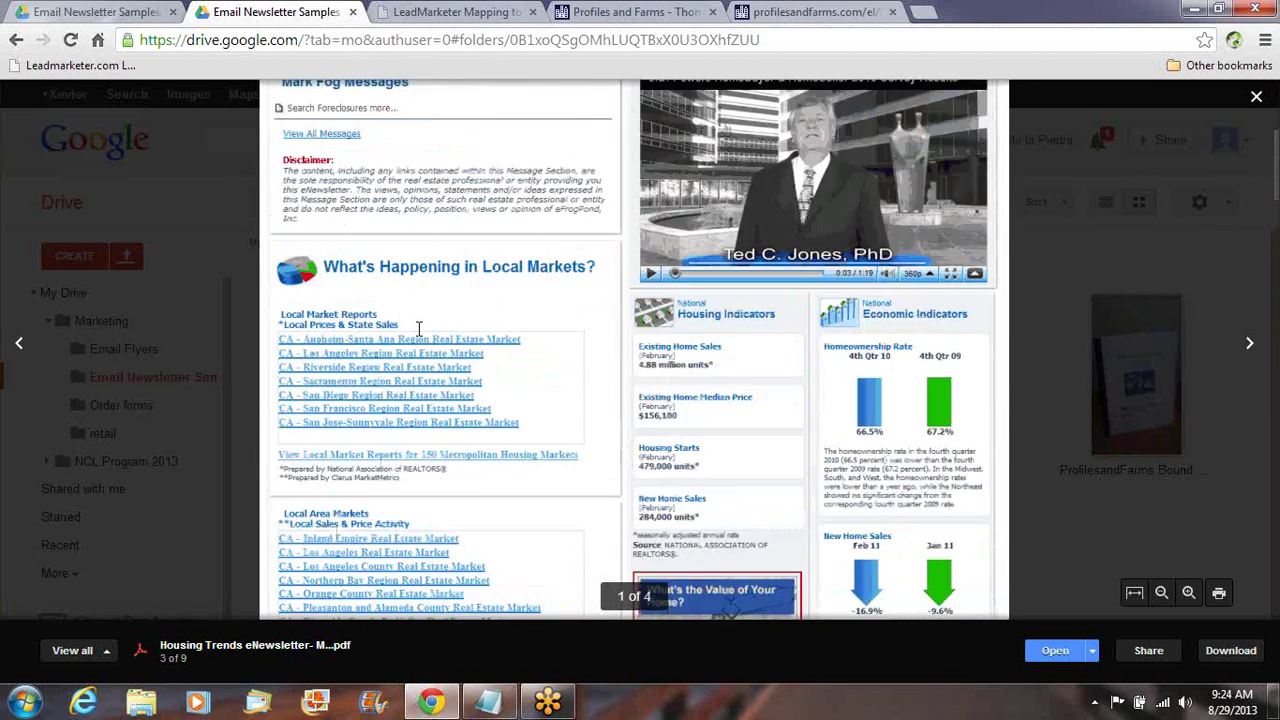
scroll(418, 330, "down", 2)
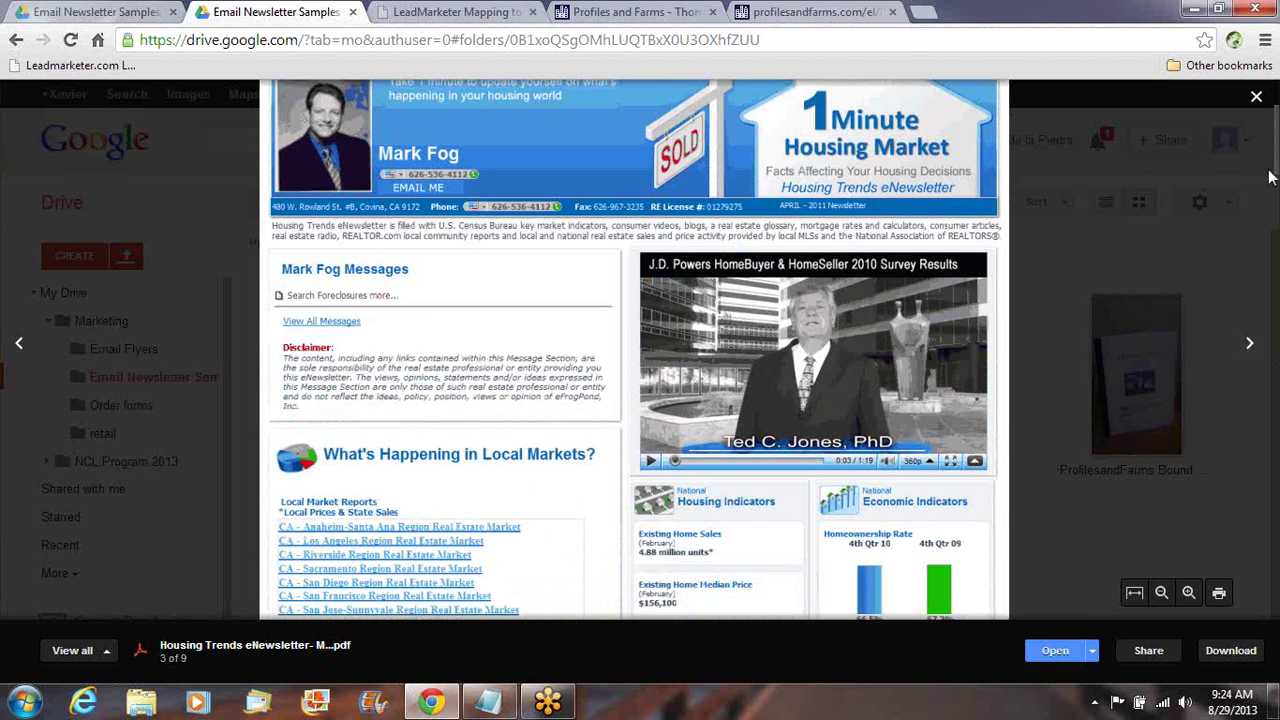
left_click(1255, 98)
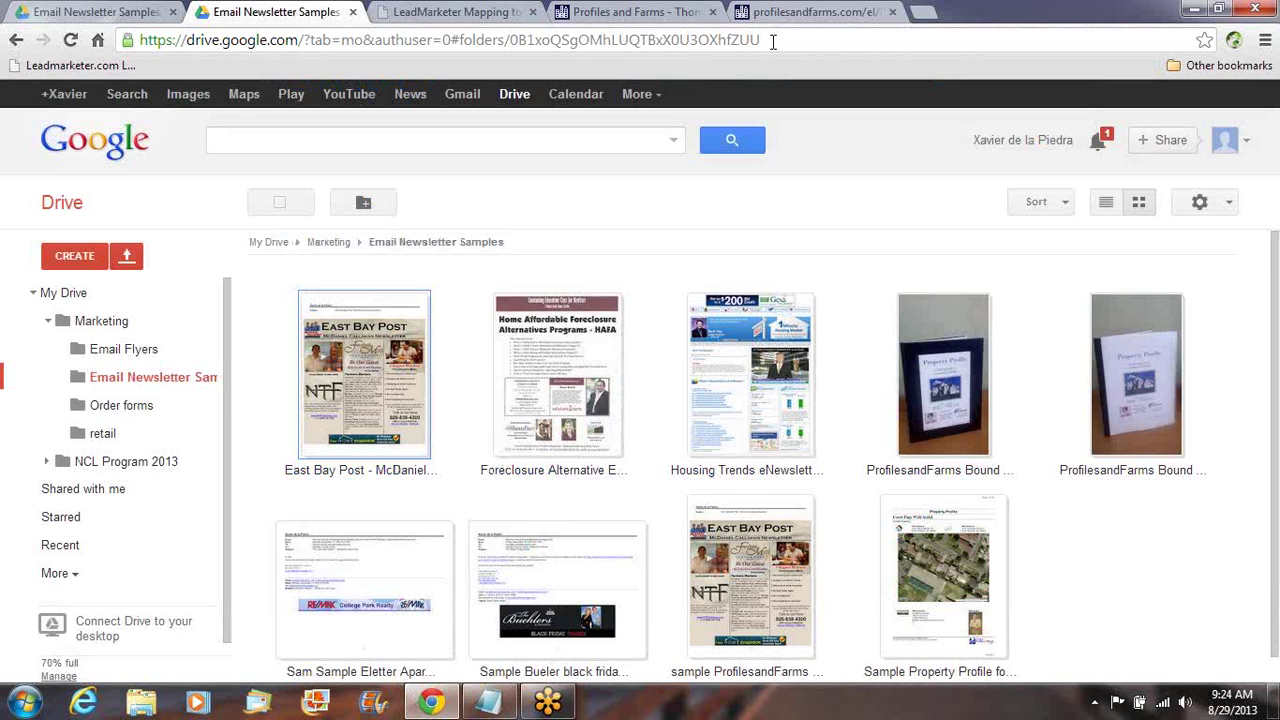
Step: Open the Address Book in ProfilesandFarms, and highlight the total records found for the polygon on the LeadMarketer map
left_click(630, 12)
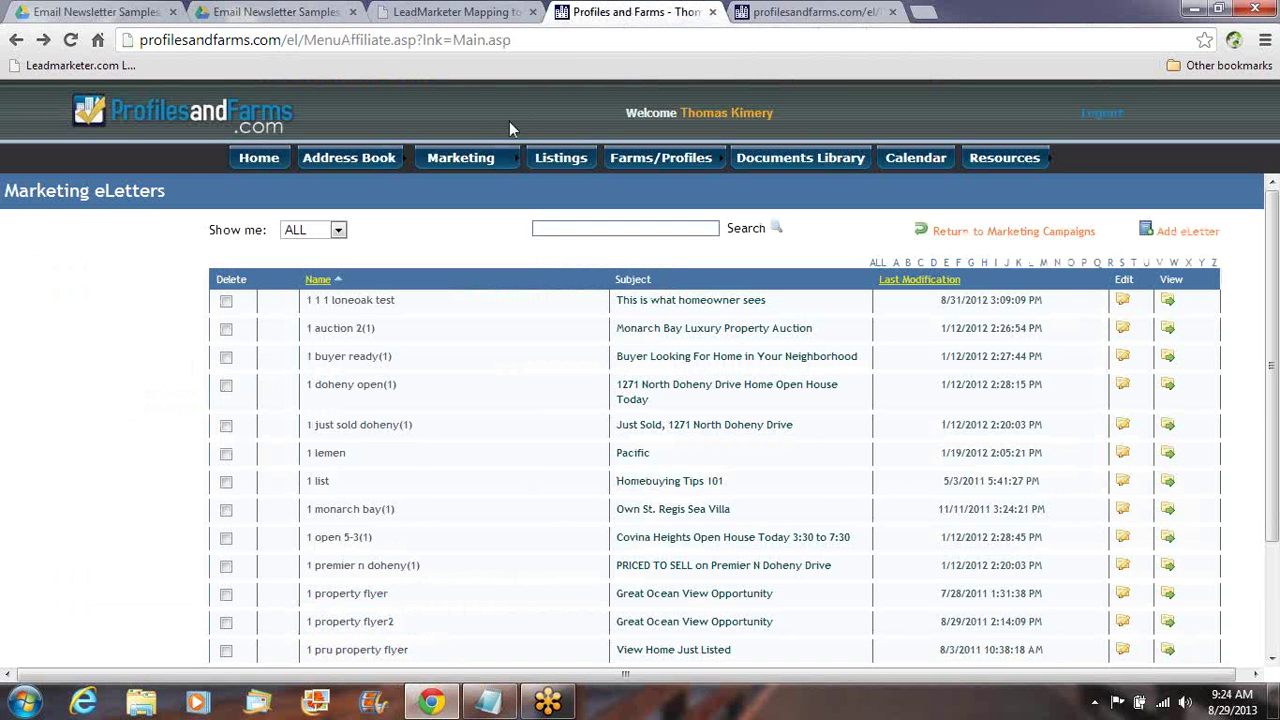
left_click(395, 160)
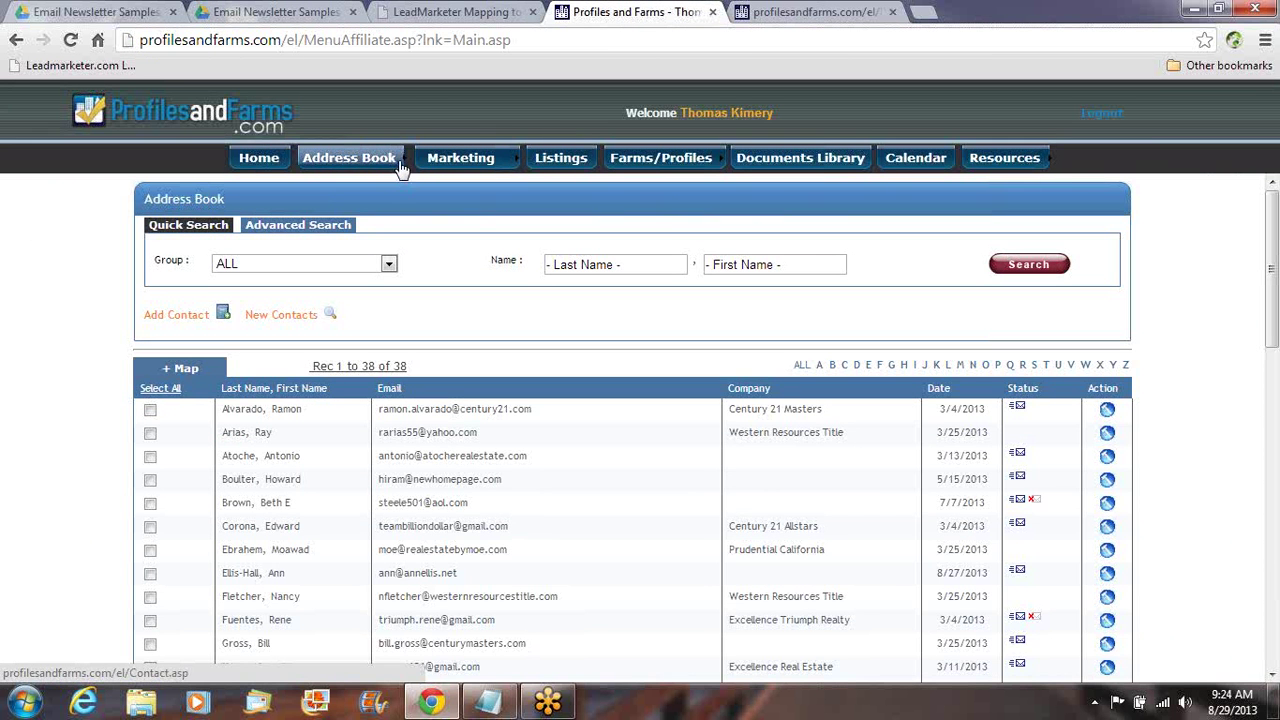
left_click(452, 12)
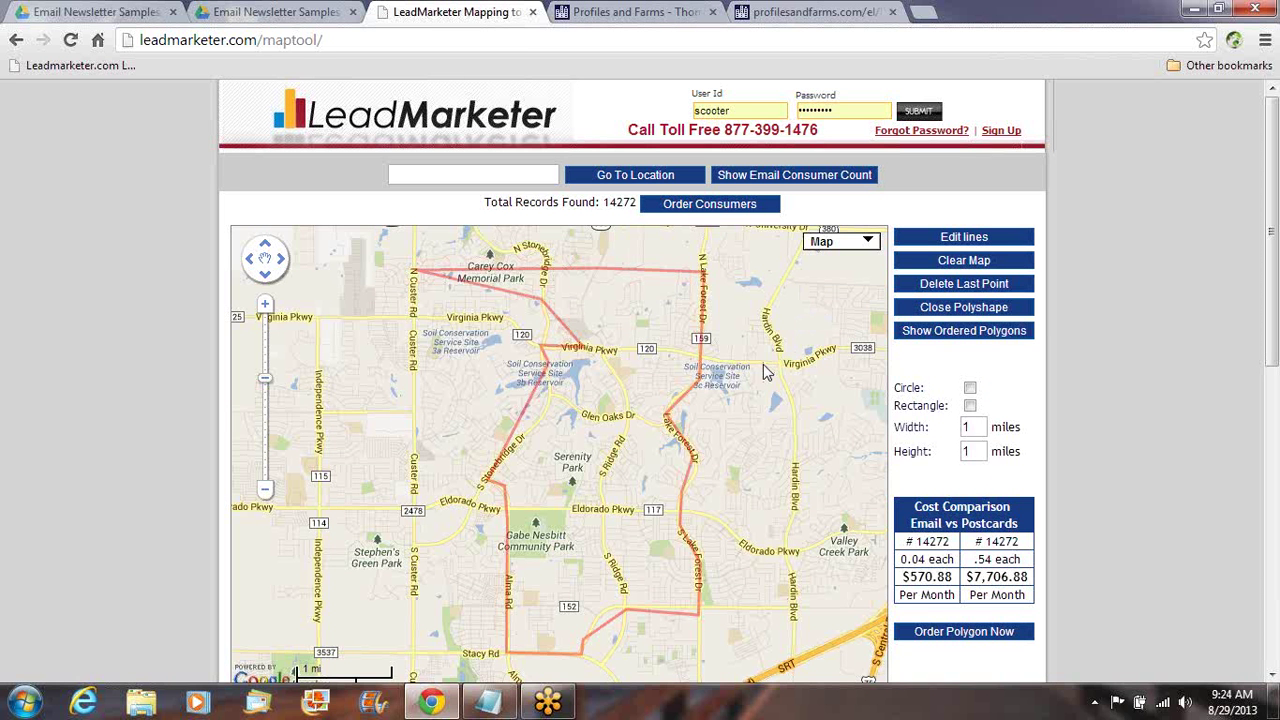
scroll(763, 372, "down", 1)
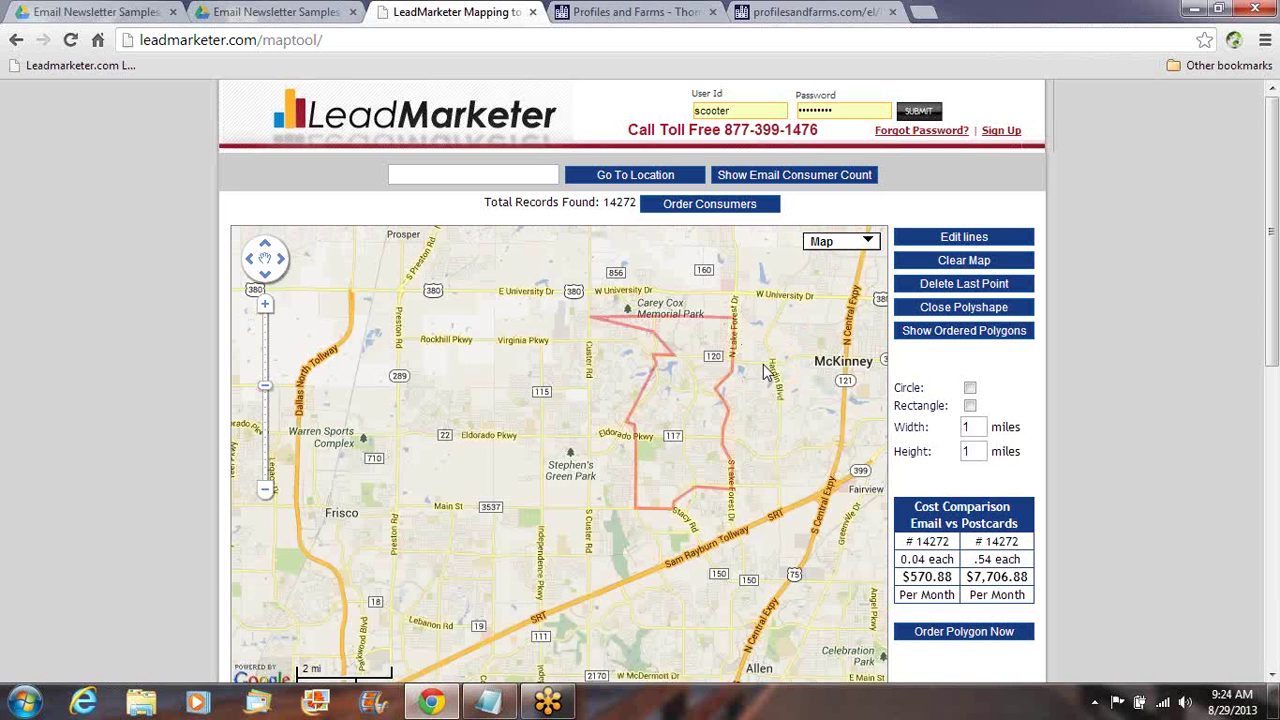
left_click_drag(763, 372, 669, 360)
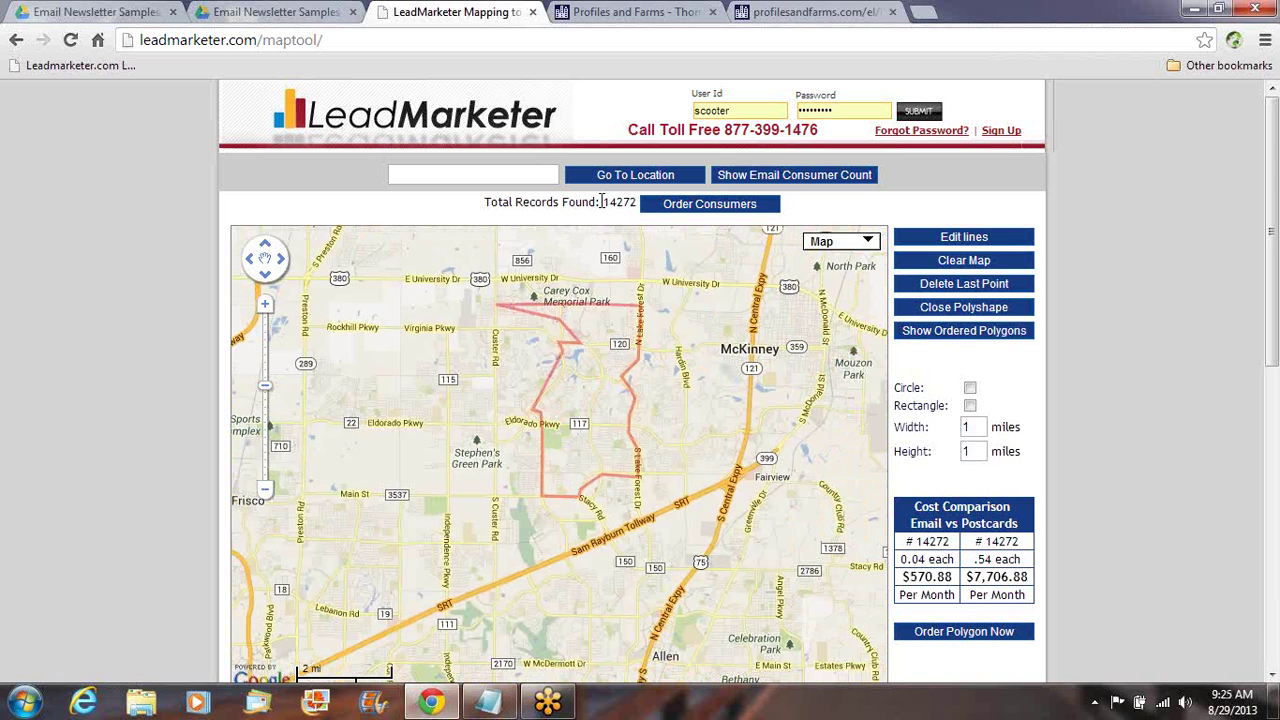
left_click_drag(602, 201, 640, 203)
Step: Open the first contact in the ProfilesandFarms Address Book and highlight the domain of the contact's email address
left_click(628, 14)
left_click(358, 160)
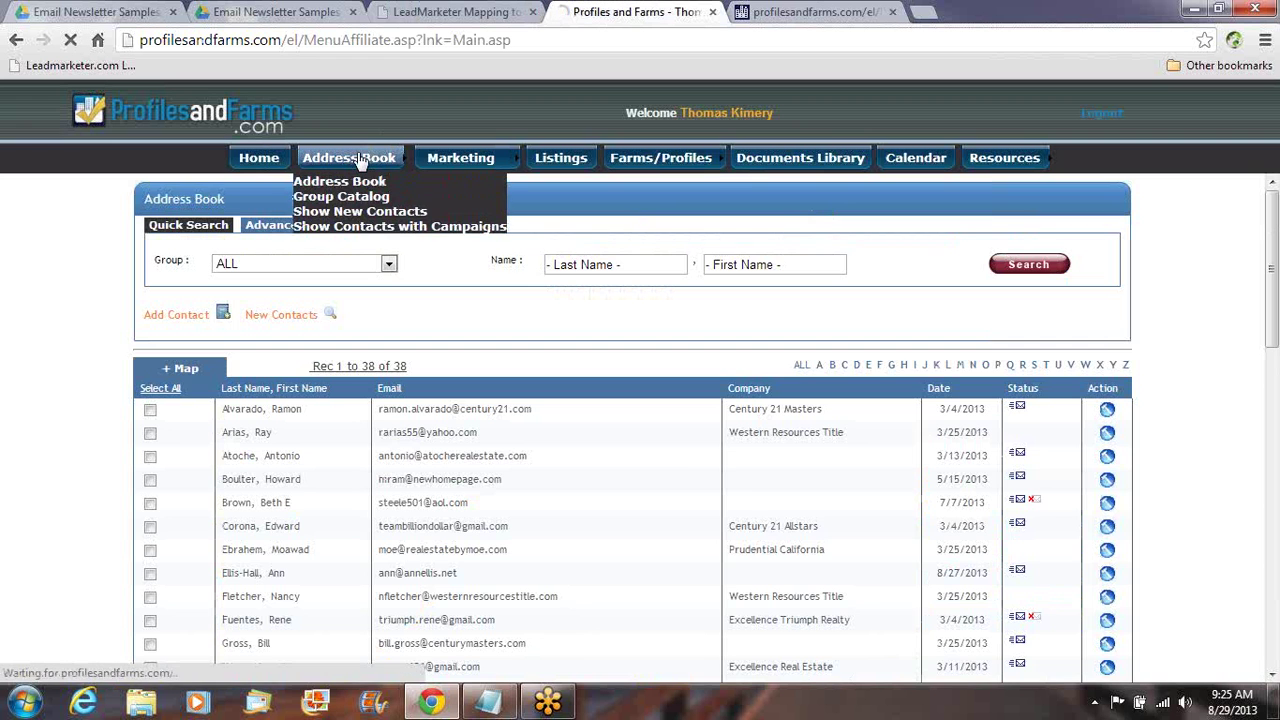
left_click(283, 411)
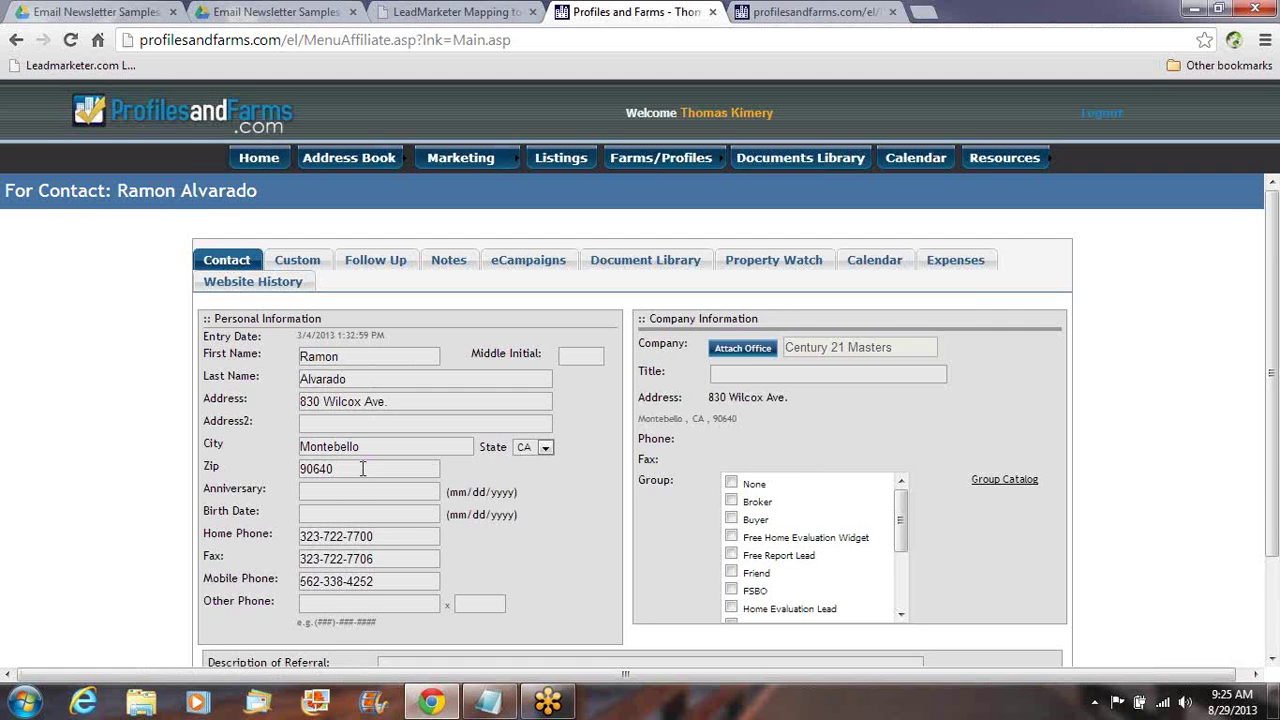
scroll(362, 468, "down", 1)
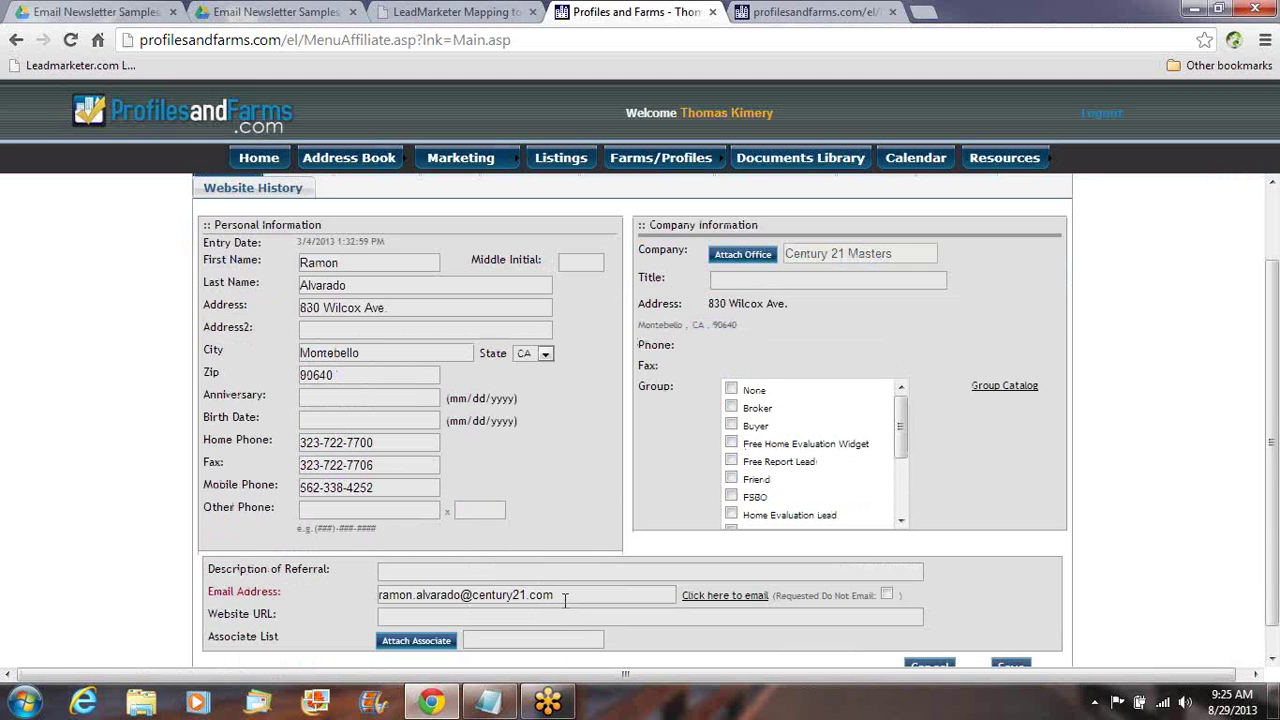
left_click_drag(562, 595, 474, 595)
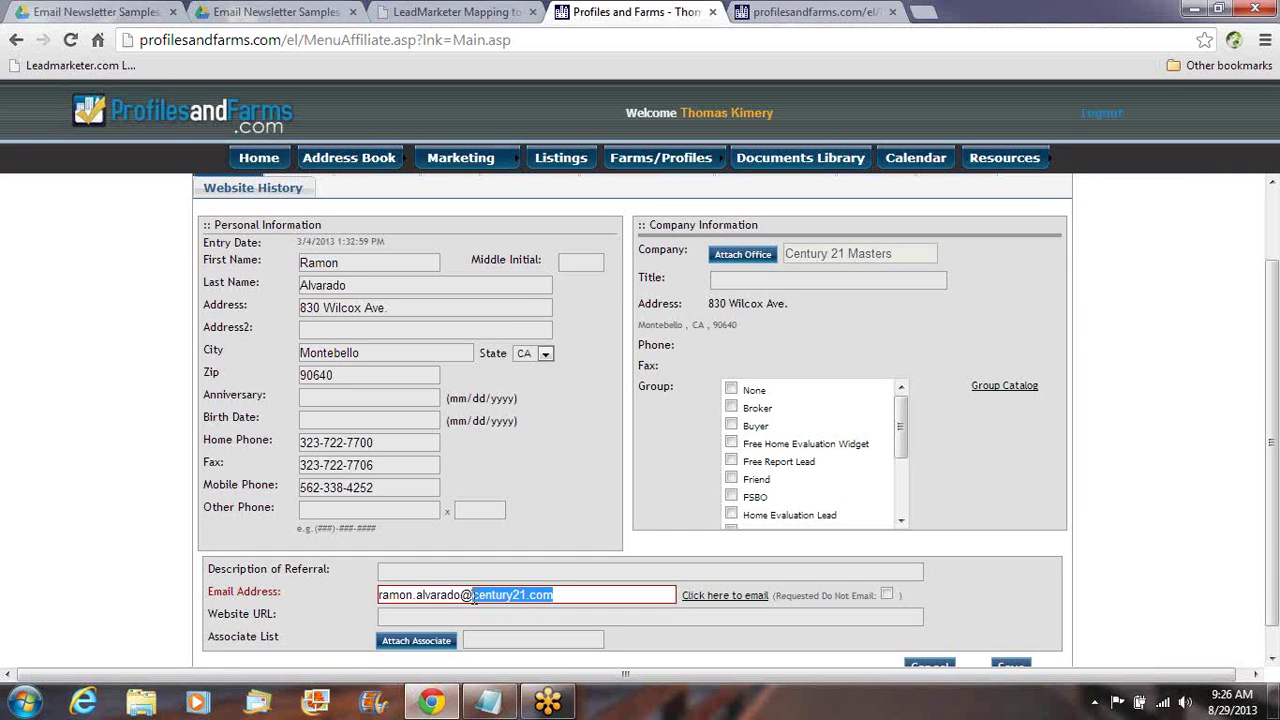
left_click(564, 596)
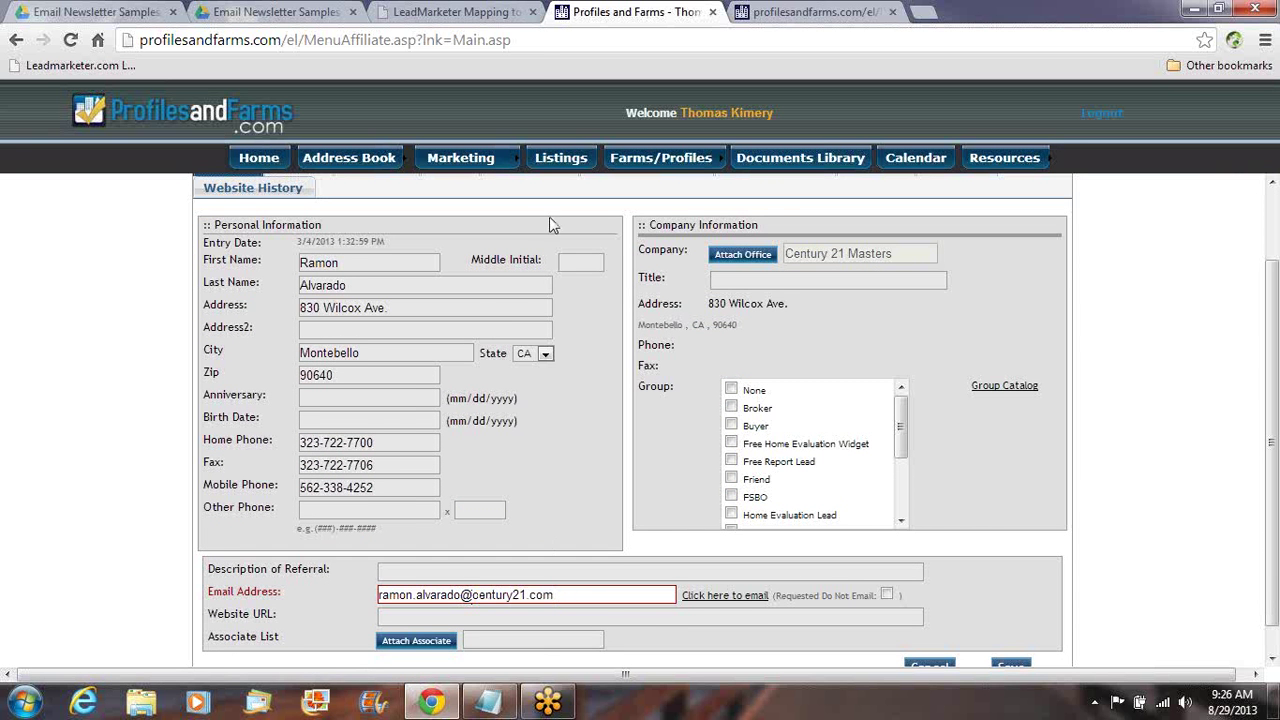
Step: Return to the LeadMarketer map and examine the streets inside the outlined polygon near Stonebridge Dr up close
left_click(508, 14)
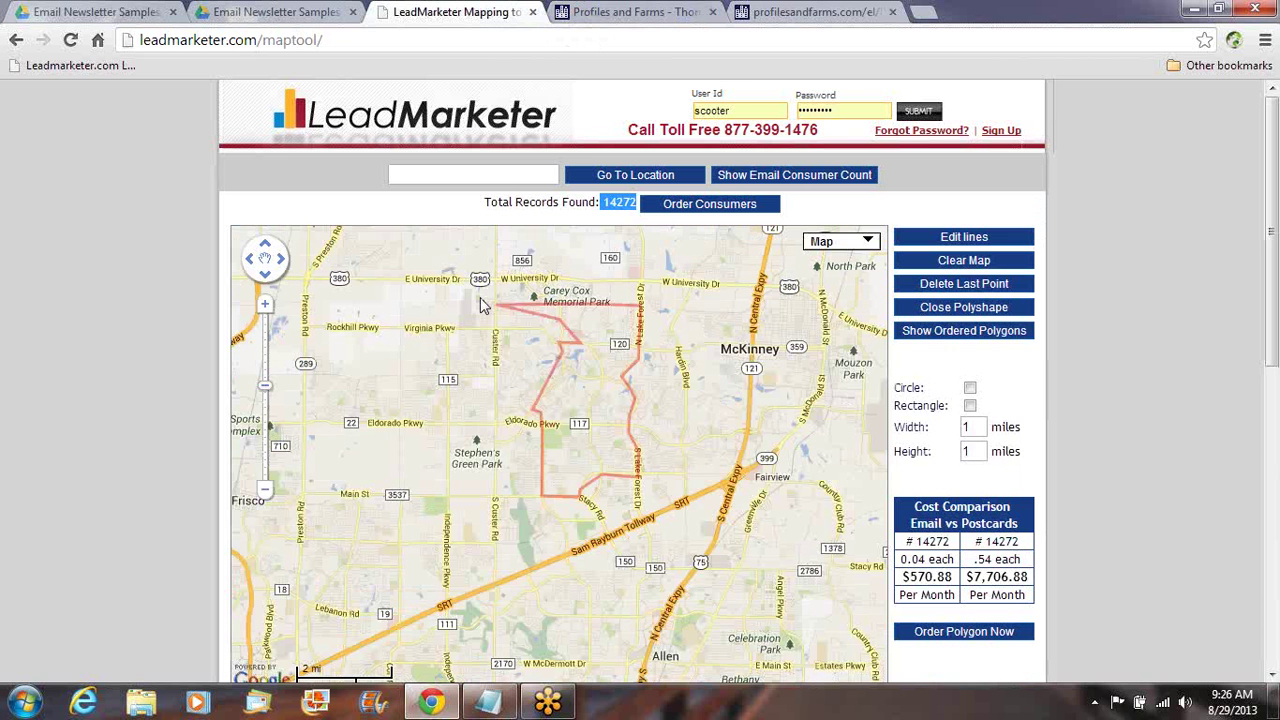
left_click(426, 208)
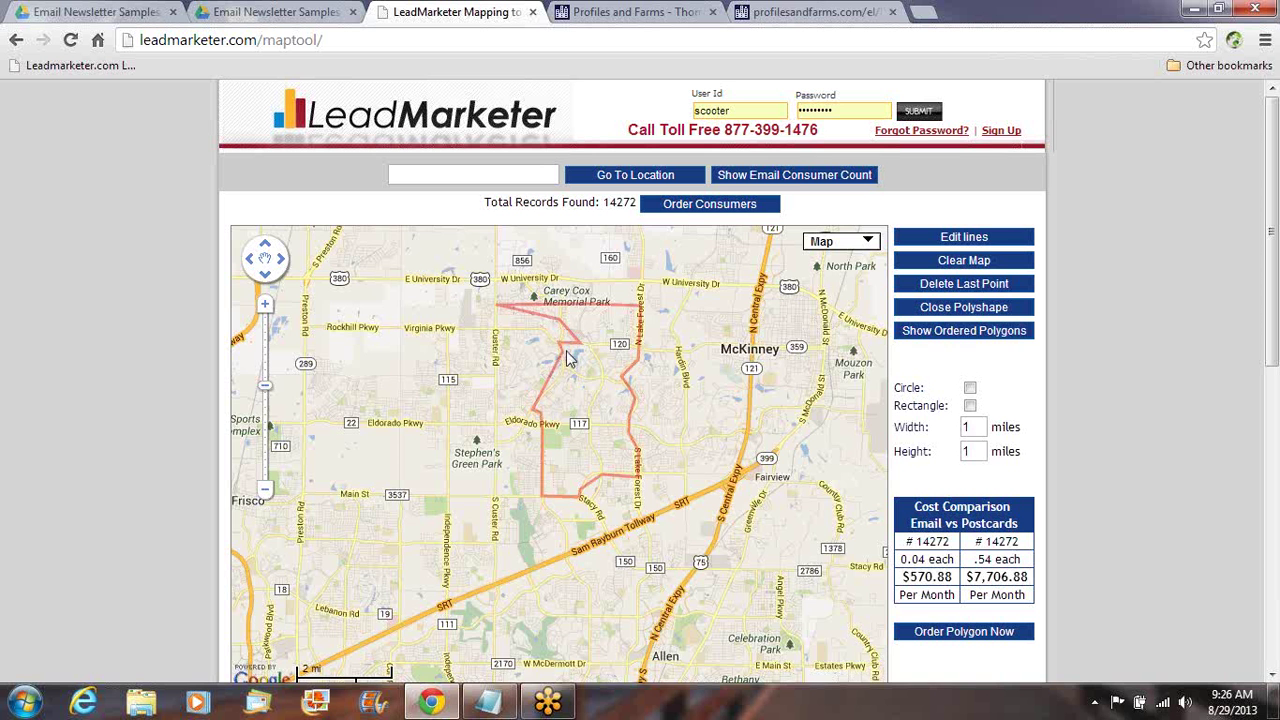
scroll(572, 362, "up", 1)
scroll(572, 362, "up", 1)
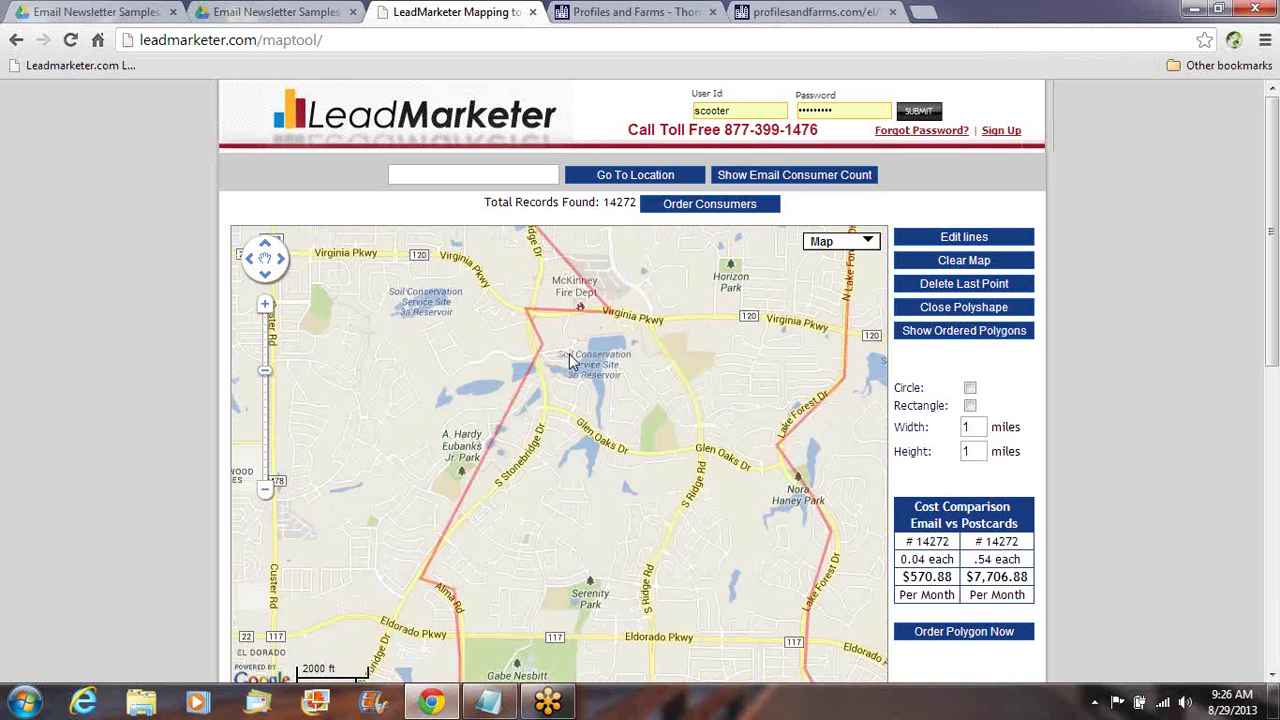
scroll(572, 362, "up", 1)
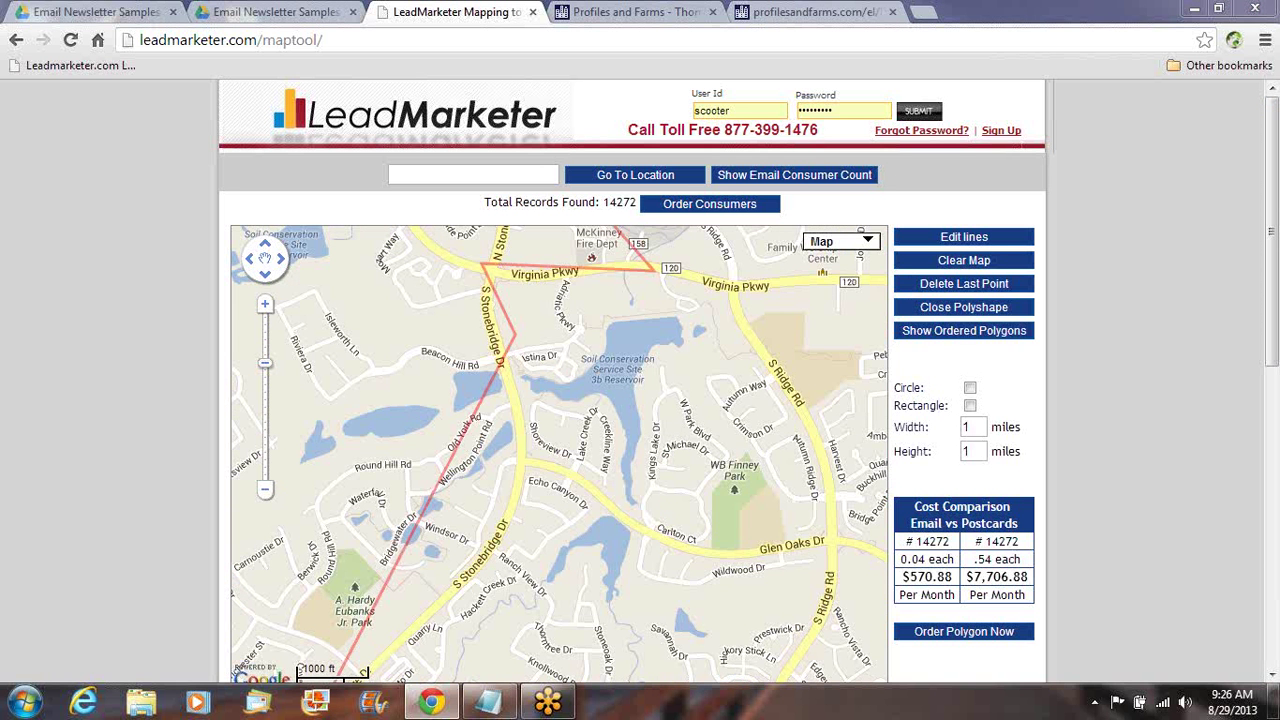
mouse_move(725, 433)
left_mouse_down()
mouse_move(682, 440)
mouse_move(640, 574)
mouse_move(796, 600)
mouse_move(812, 408)
mouse_move(705, 400)
mouse_move(662, 446)
left_mouse_up()
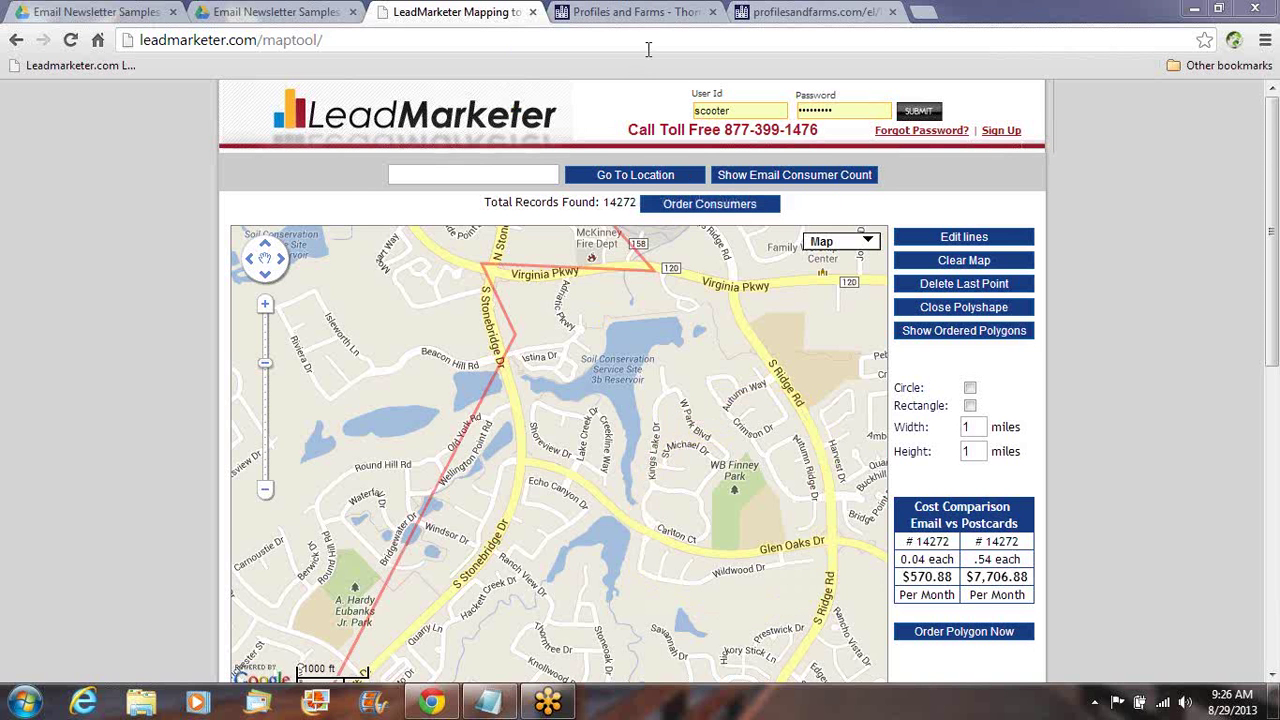
Step: Open the Email Flyers folder in Google Drive and look through the ProfilesandFarms Polygon Marketing flyer
left_click(813, 14)
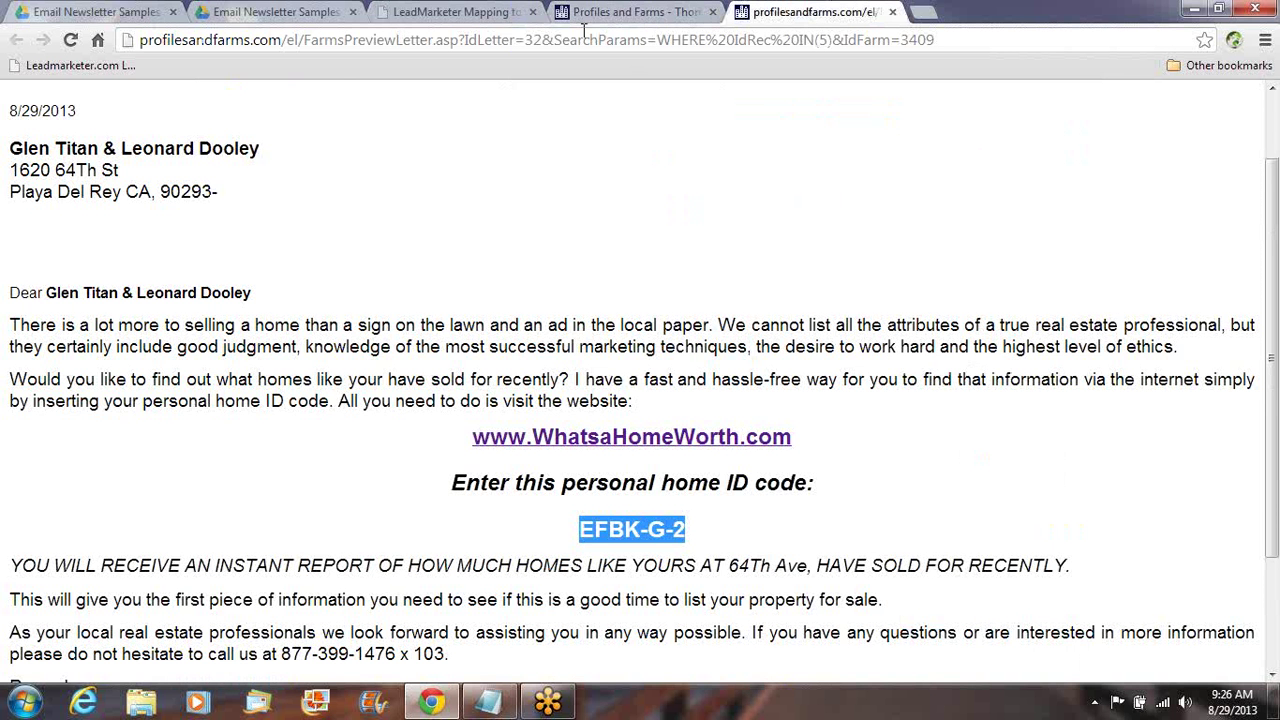
left_click(455, 12)
left_click(337, 12)
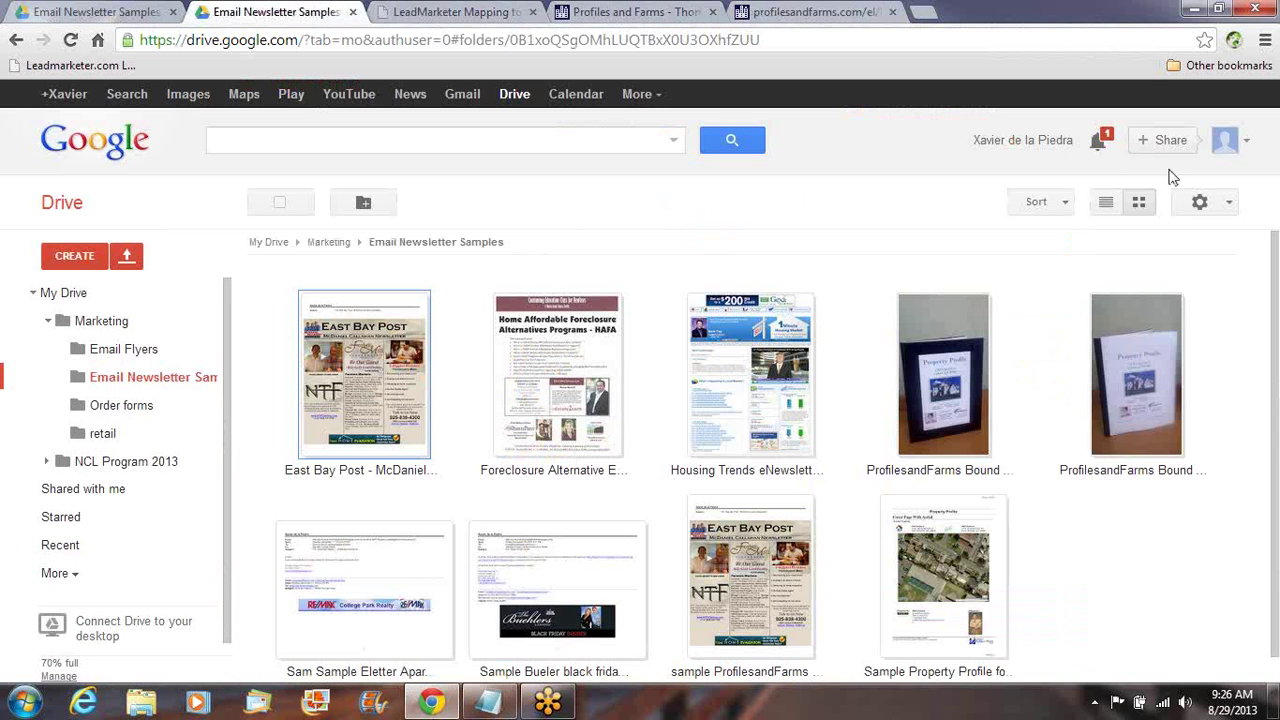
left_click(148, 352)
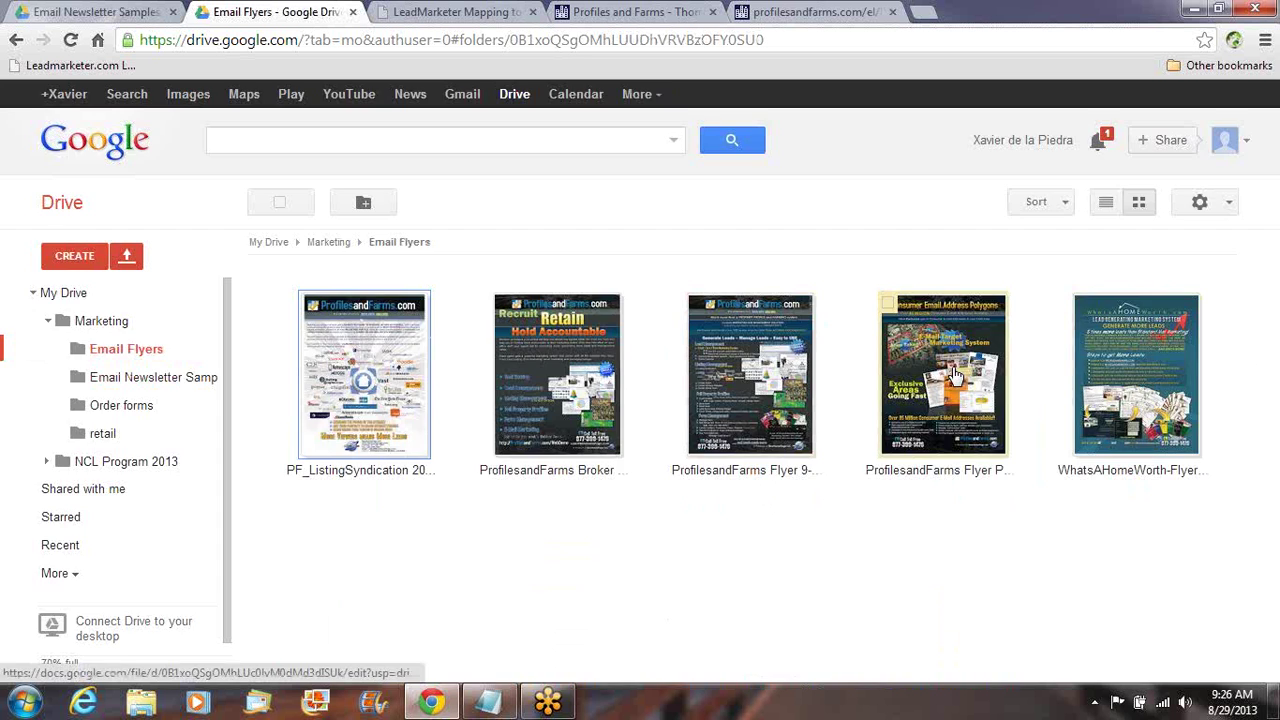
left_click(955, 375)
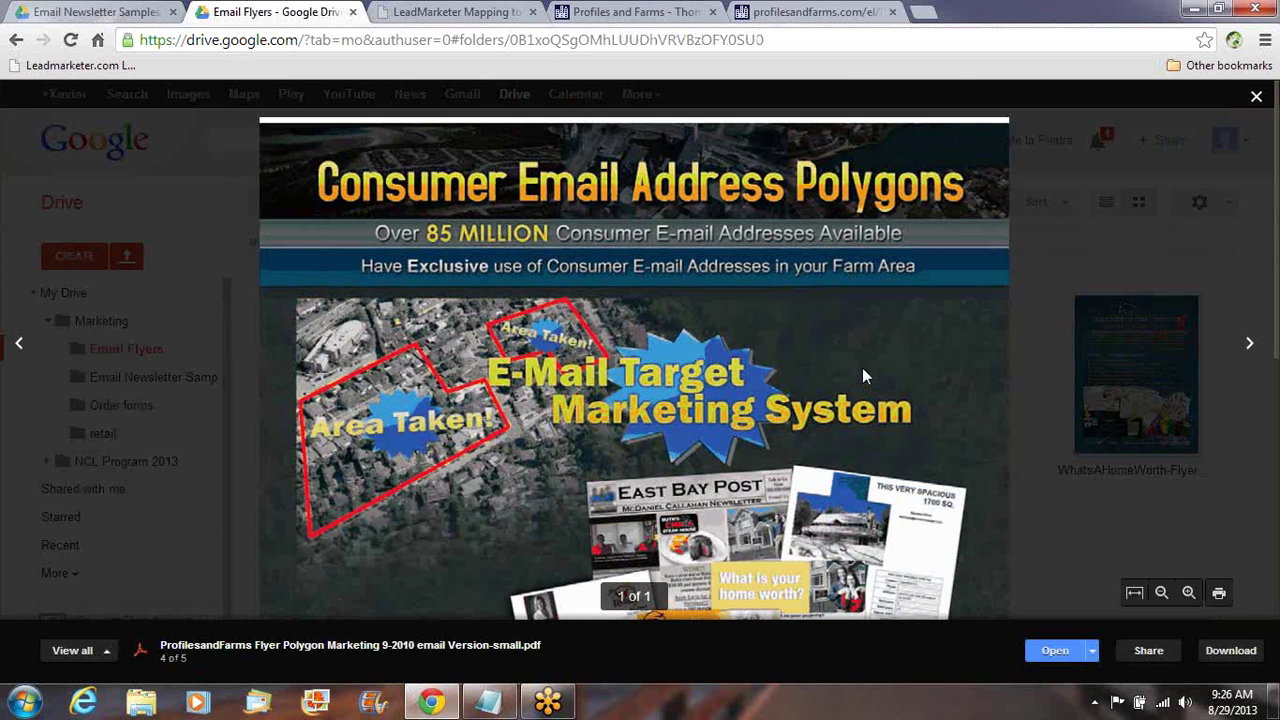
scroll(865, 376, "down", 1)
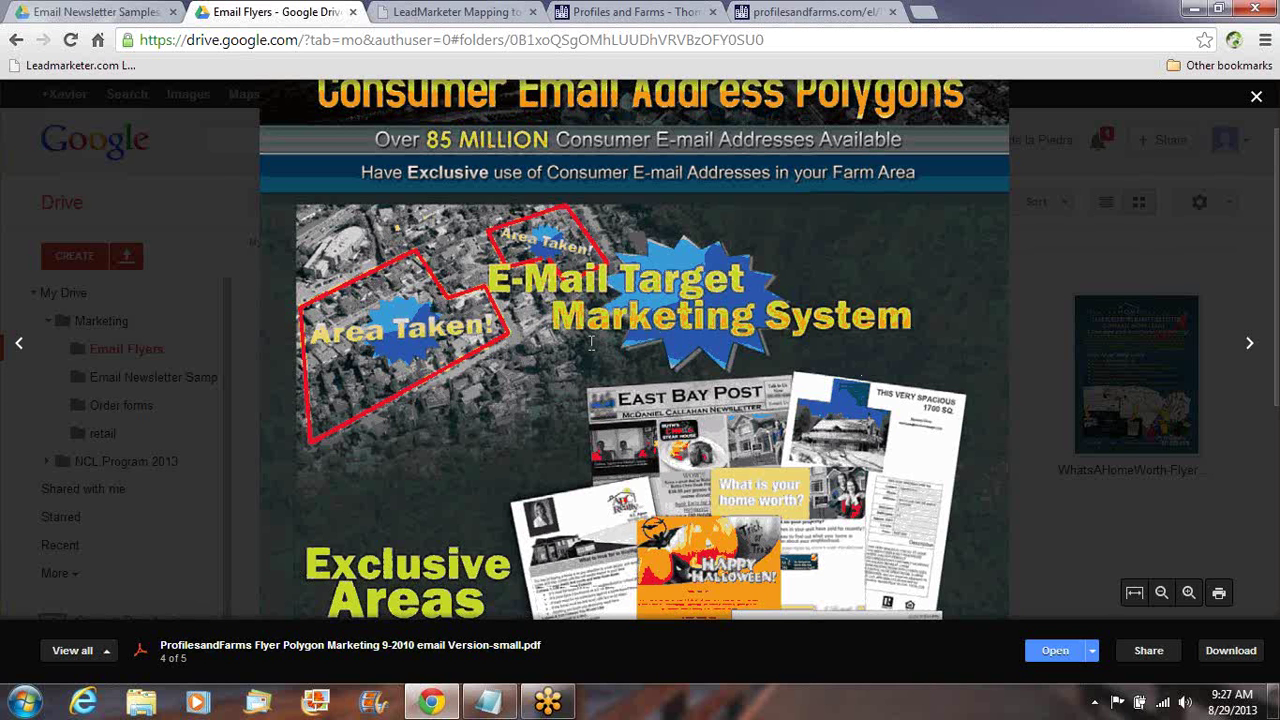
scroll(591, 343, "down", 1)
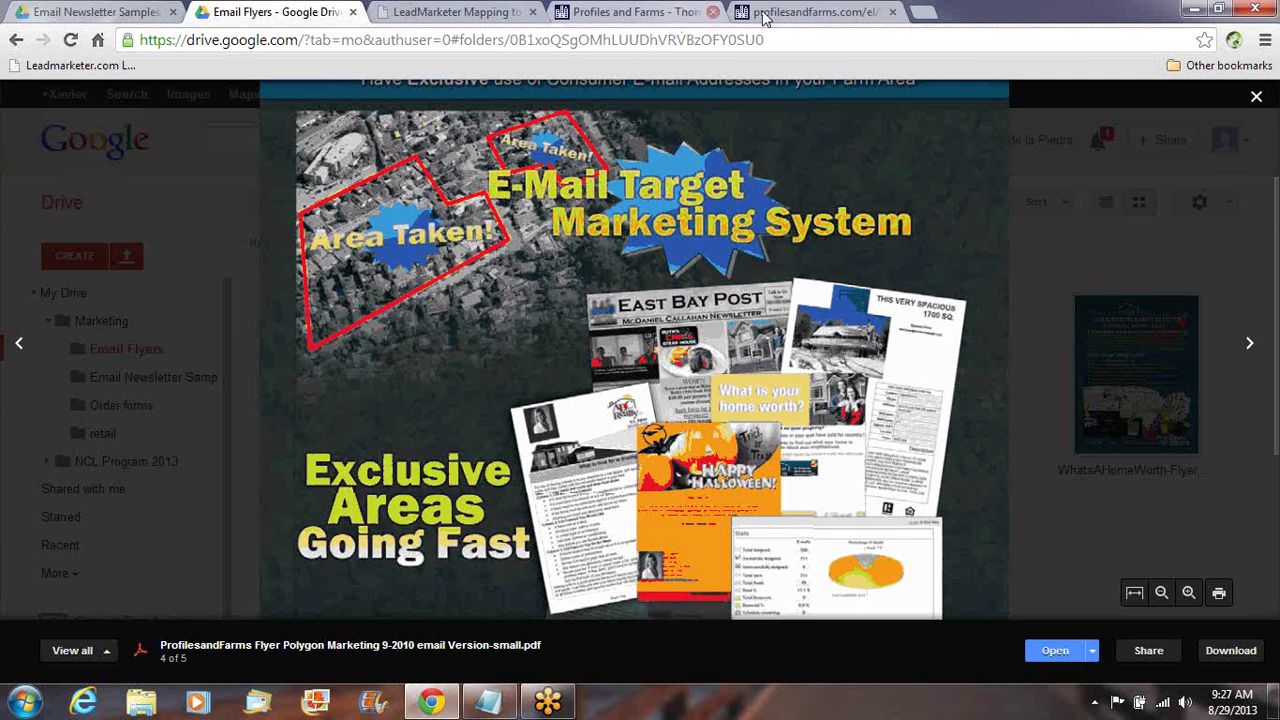
left_click(1257, 97)
Step: Read through the WhatsAHomeWorth flyer, and switch back to the contact record in ProfilesandFarms
left_click(1130, 380)
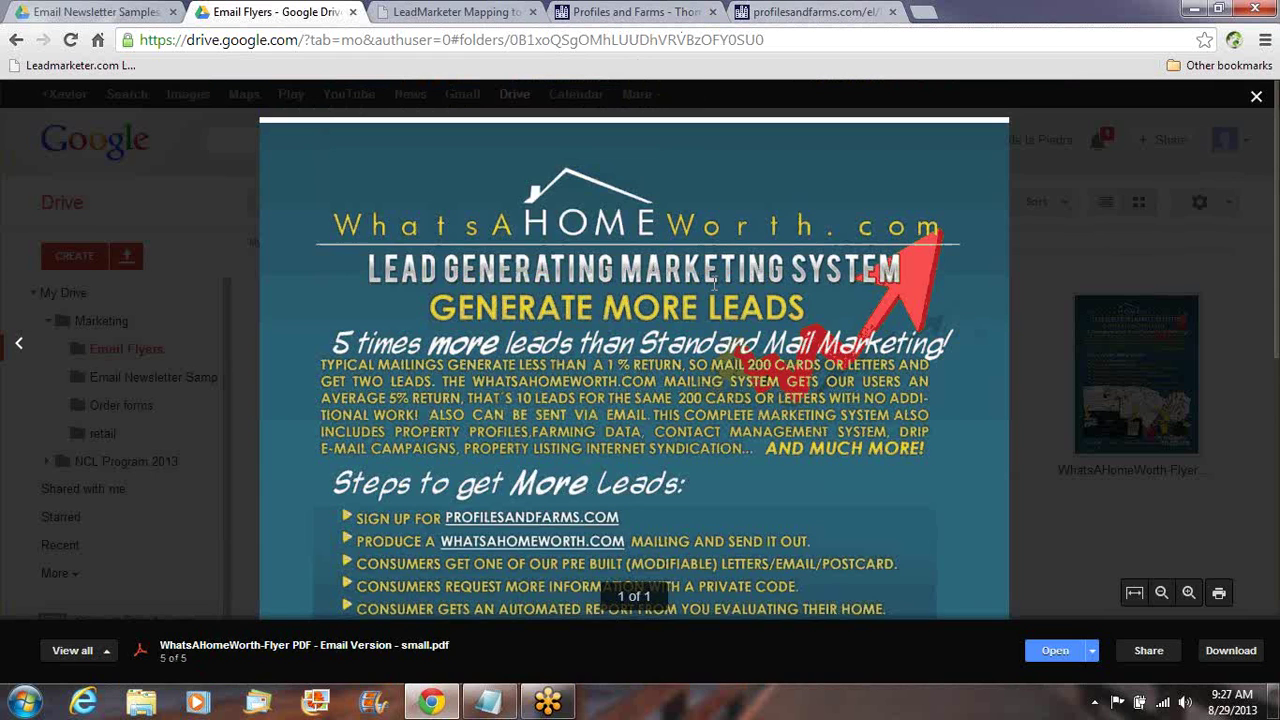
scroll(697, 283, "down", 5)
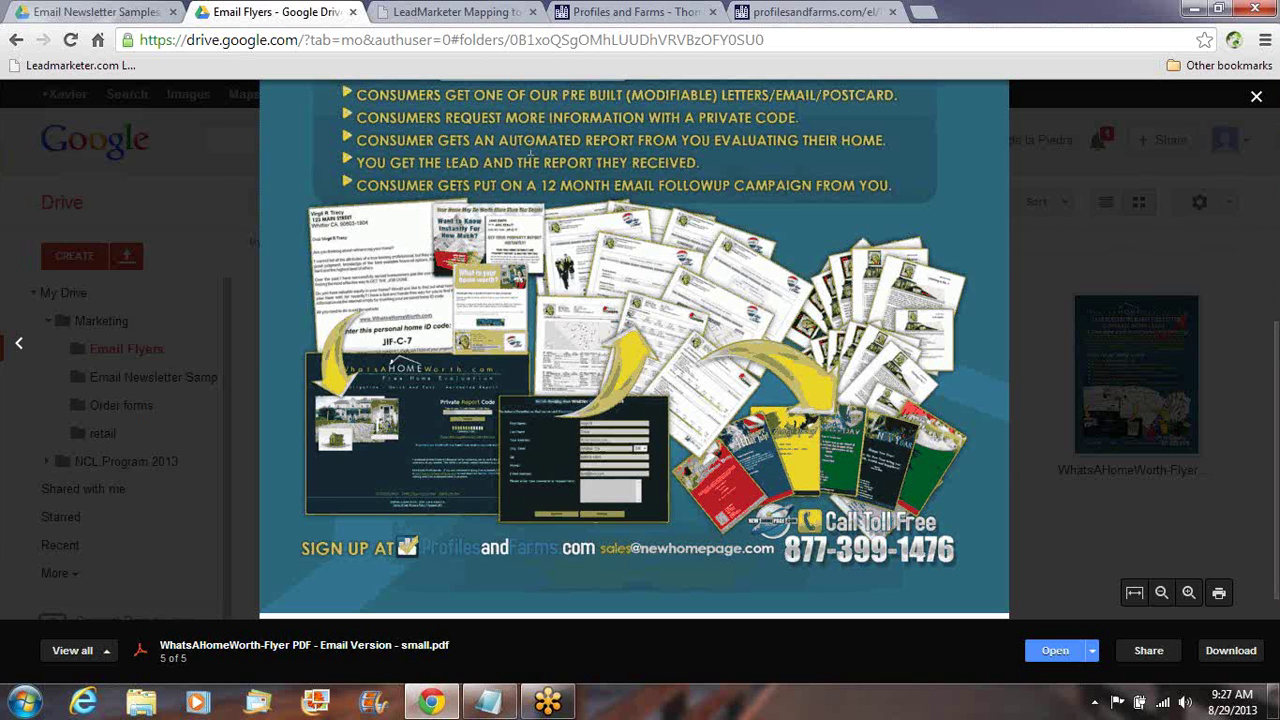
left_click(478, 14)
left_click(630, 12)
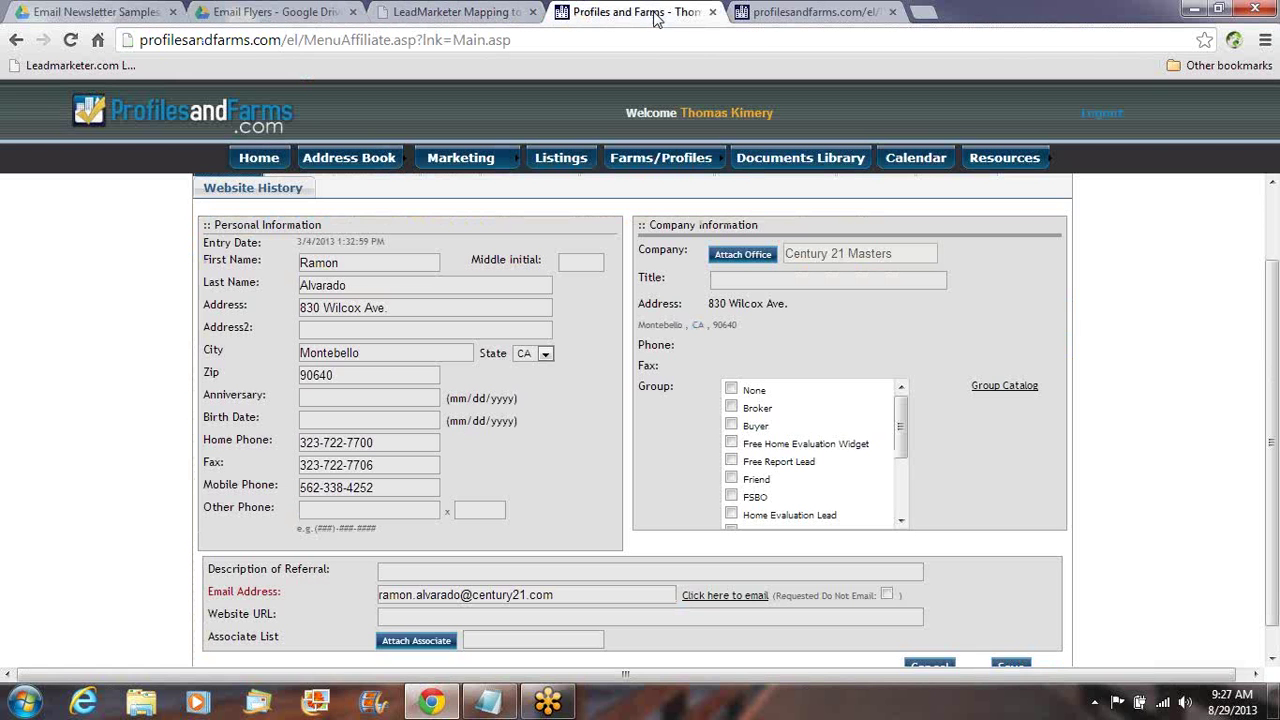